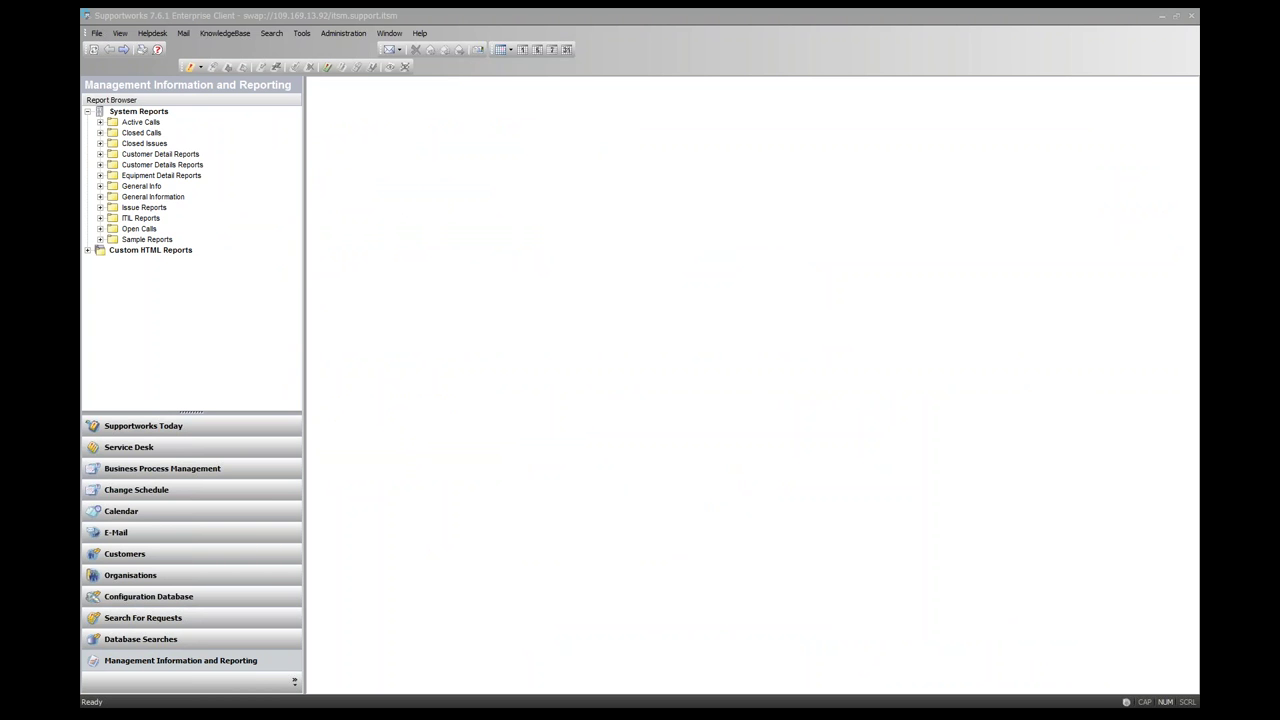
Step: Open the Open Calls By Status (Count) report to view its opencall main table and status < 16 criteria
click(100, 228)
click(181, 314)
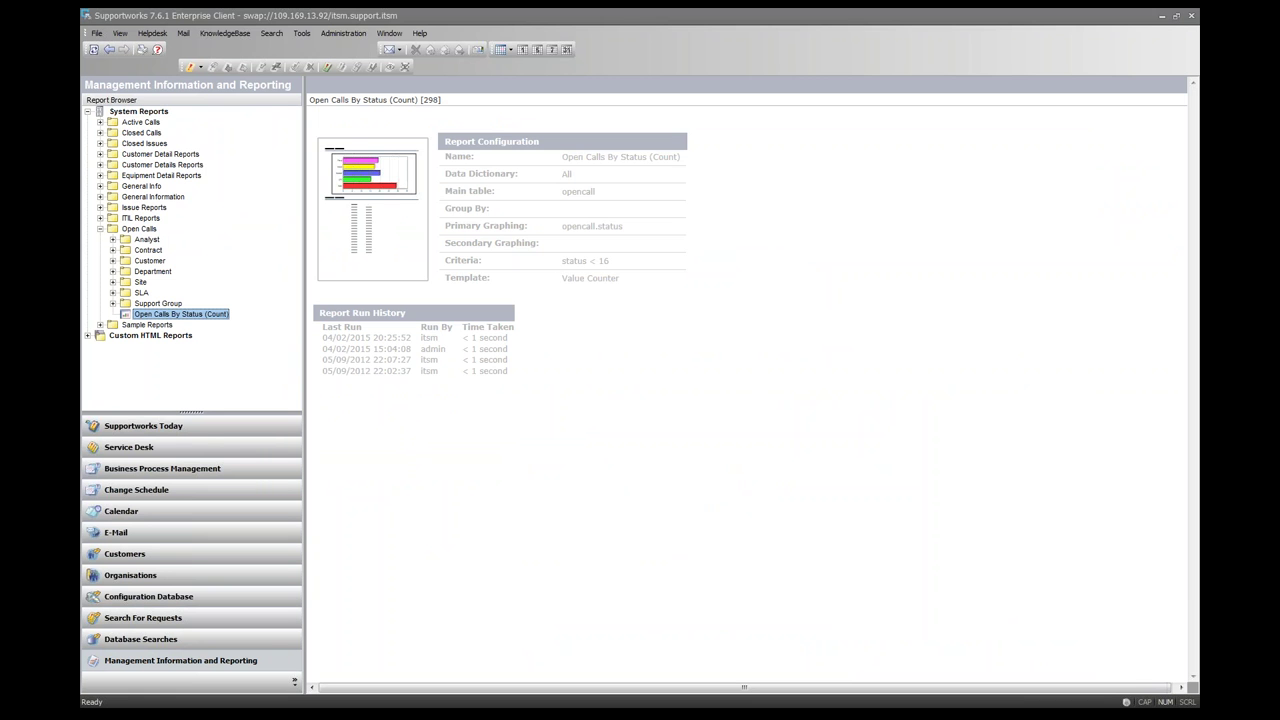
click(569, 174)
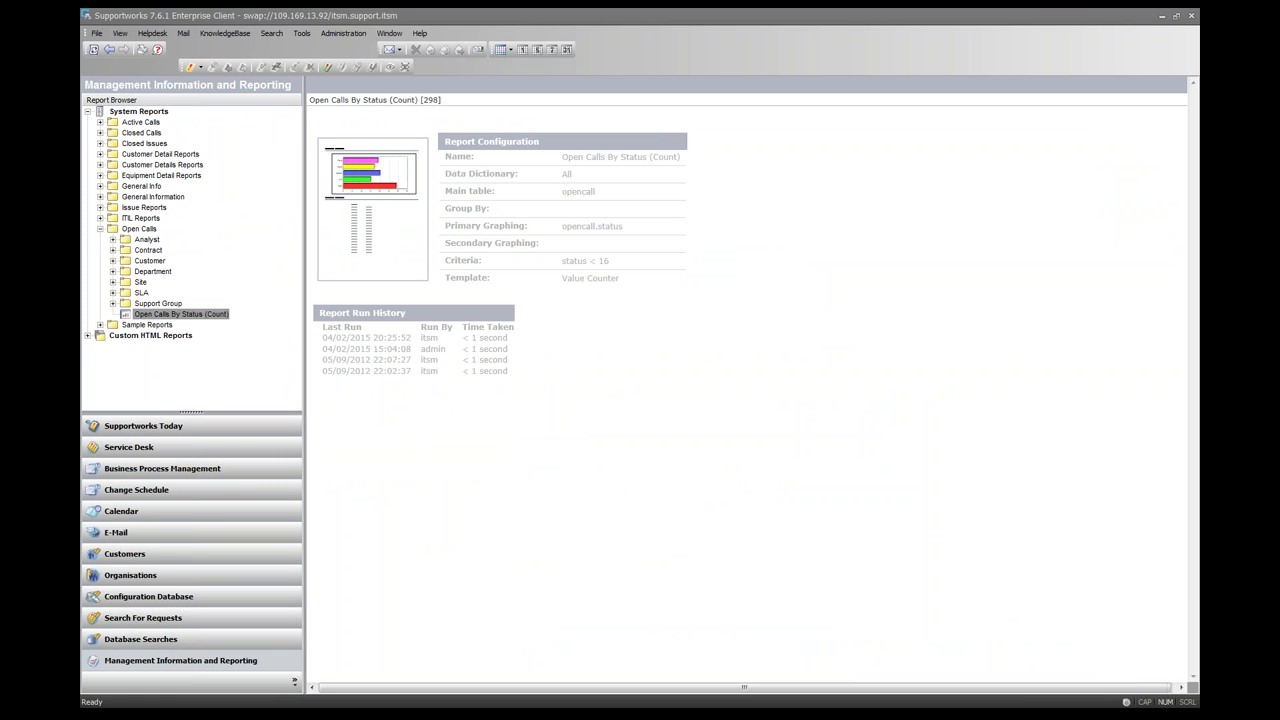
key(Tab)
key(Tab)
key(Tab)
key(Tab)
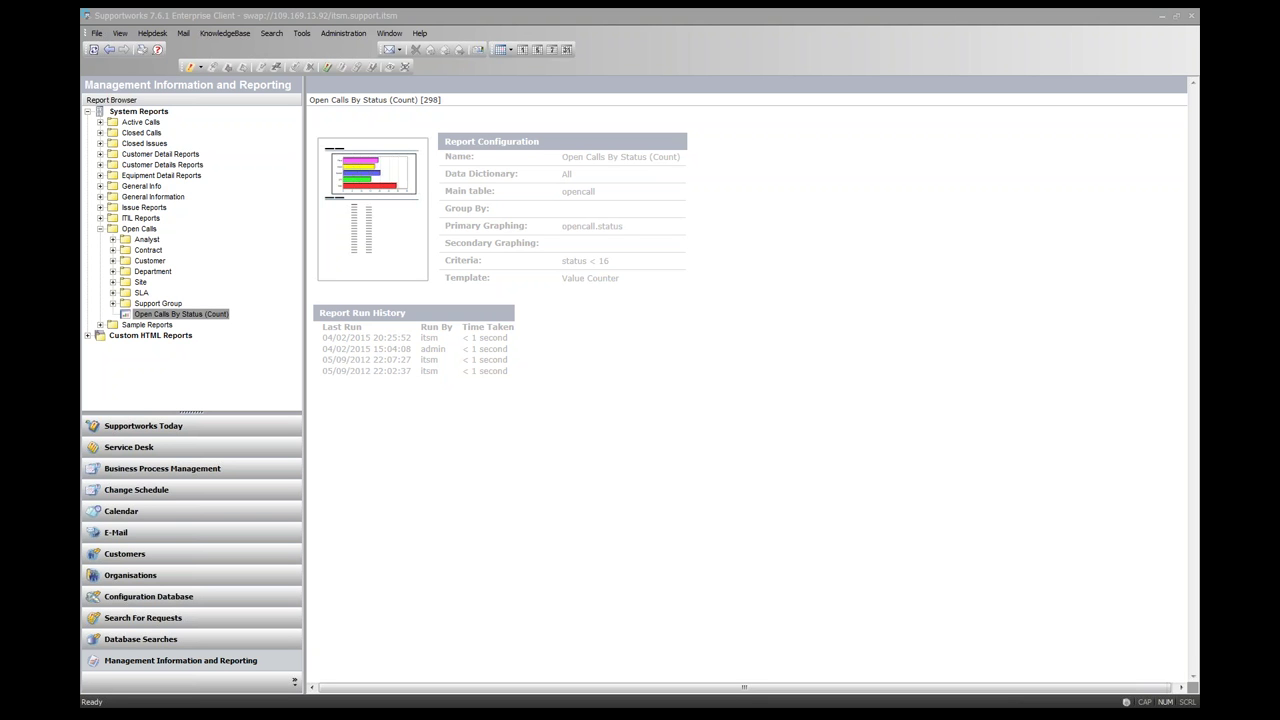
Step: Collapse Open Calls and add a 'Hornbill Academy' report folder under System Reports
click(100, 228)
right_click(138, 111)
right_click(131, 112)
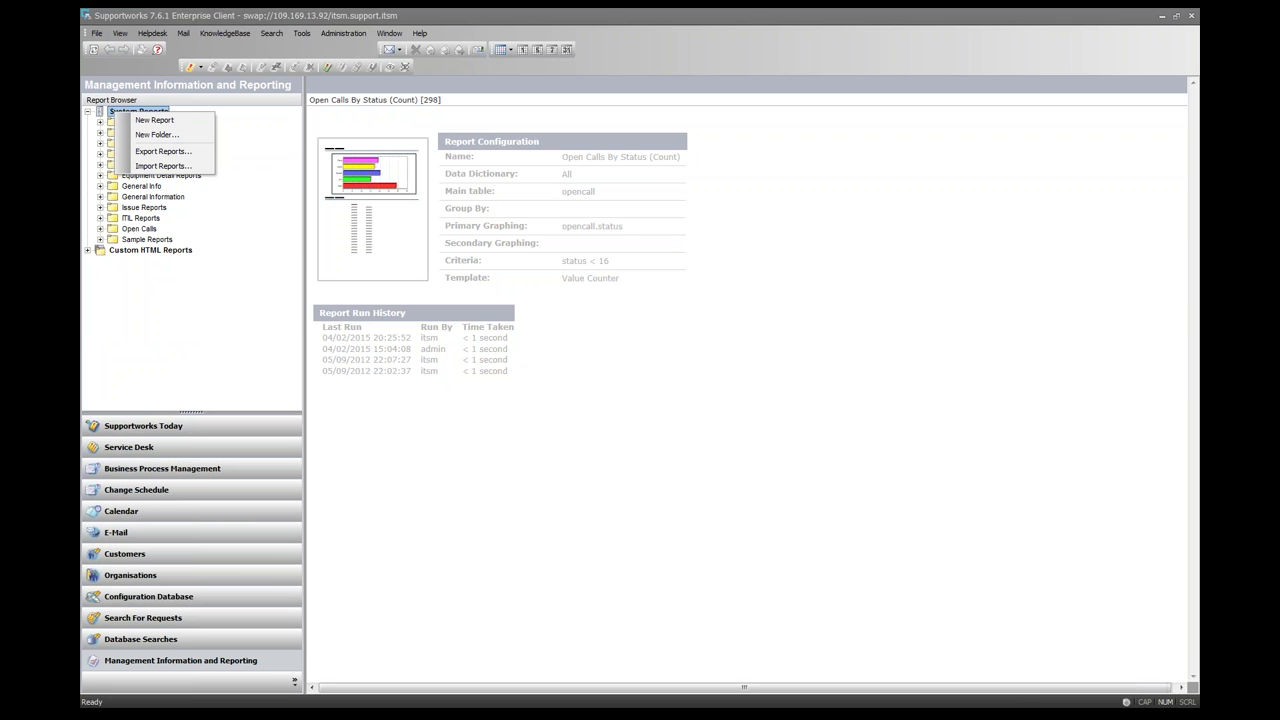
click(157, 134)
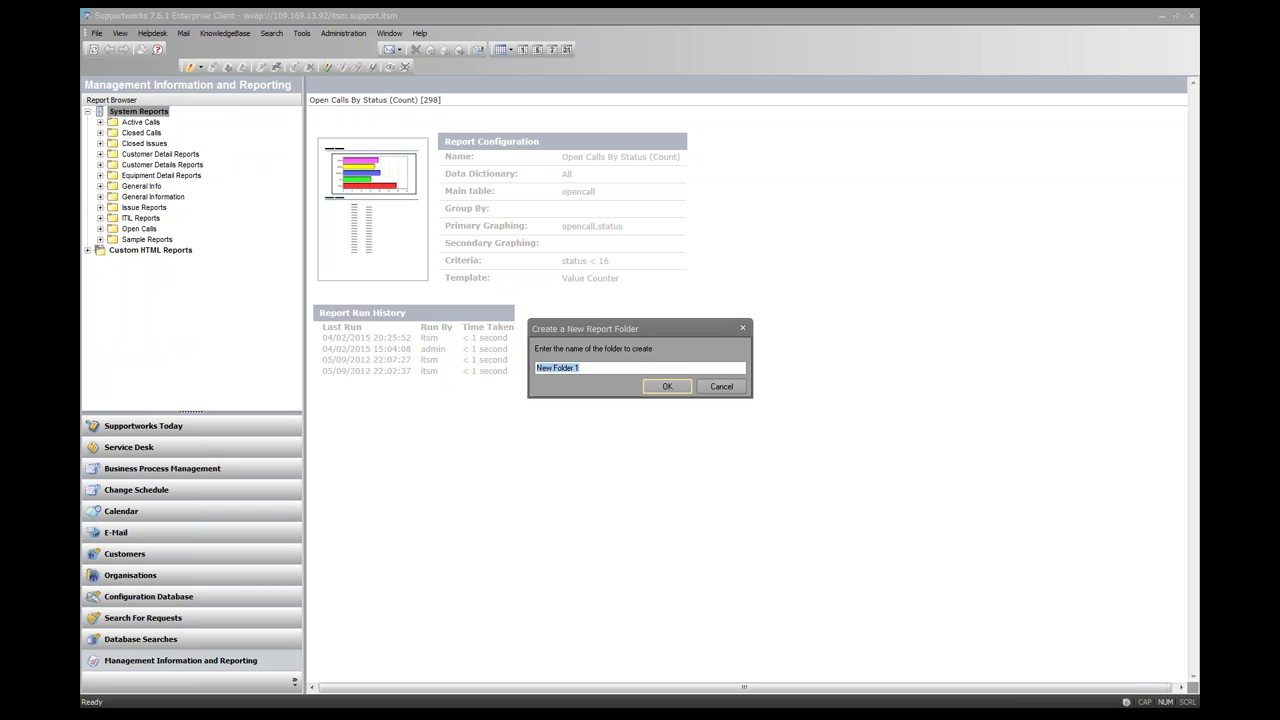
text(HOrnbill Academyo)
key(Return)
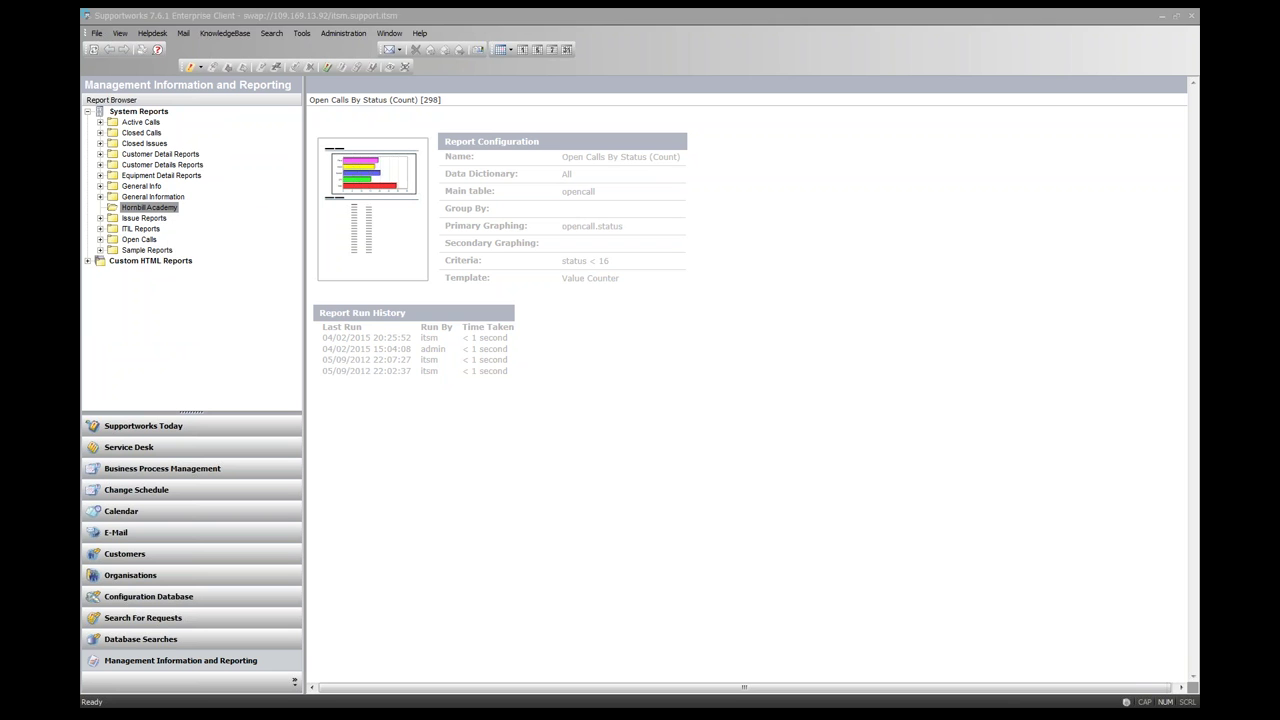
right_click(168, 209)
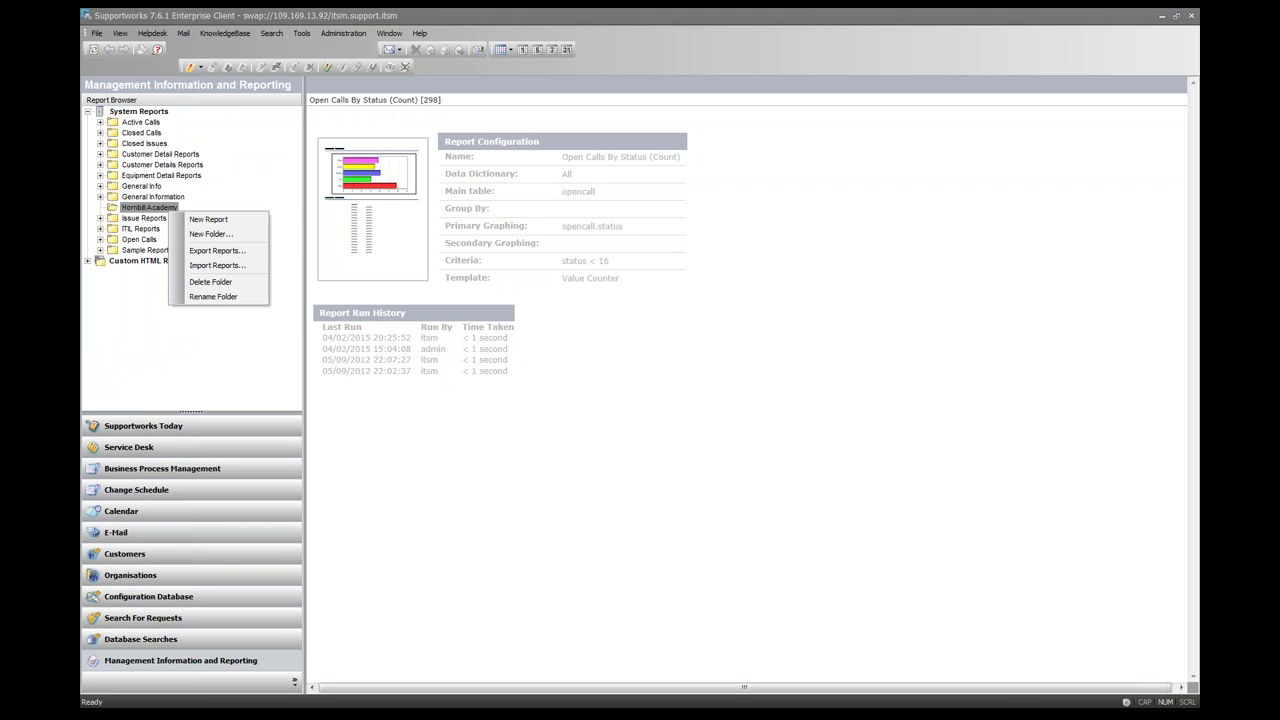
Step: Start a new report in Hornbill Academy using the Standard Lists > Simple List template
click(208, 219)
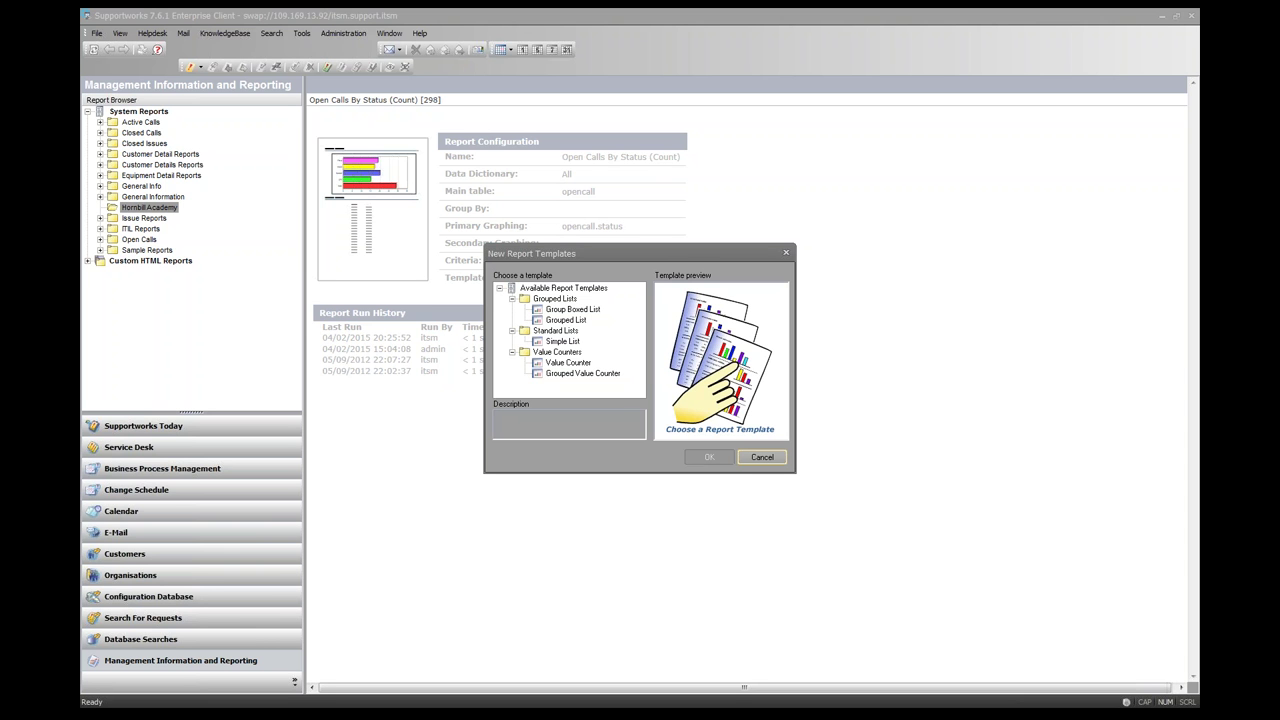
click(555, 330)
click(583, 373)
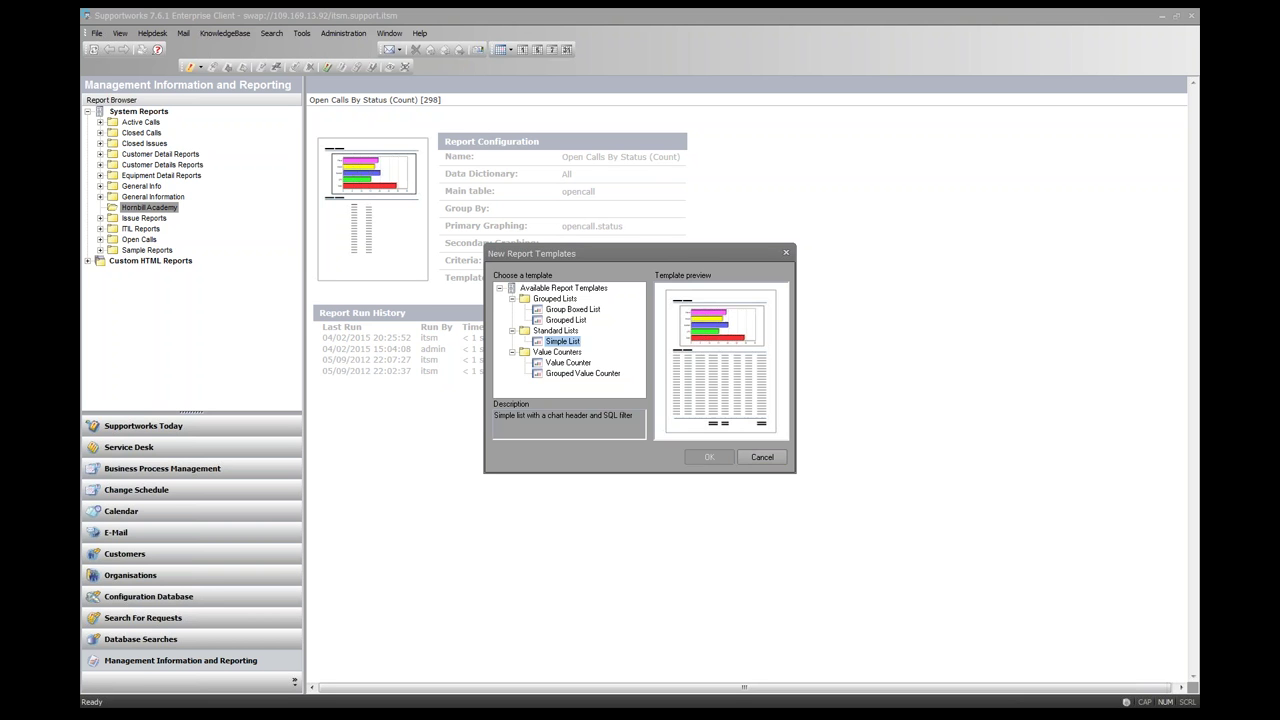
click(568, 362)
click(709, 457)
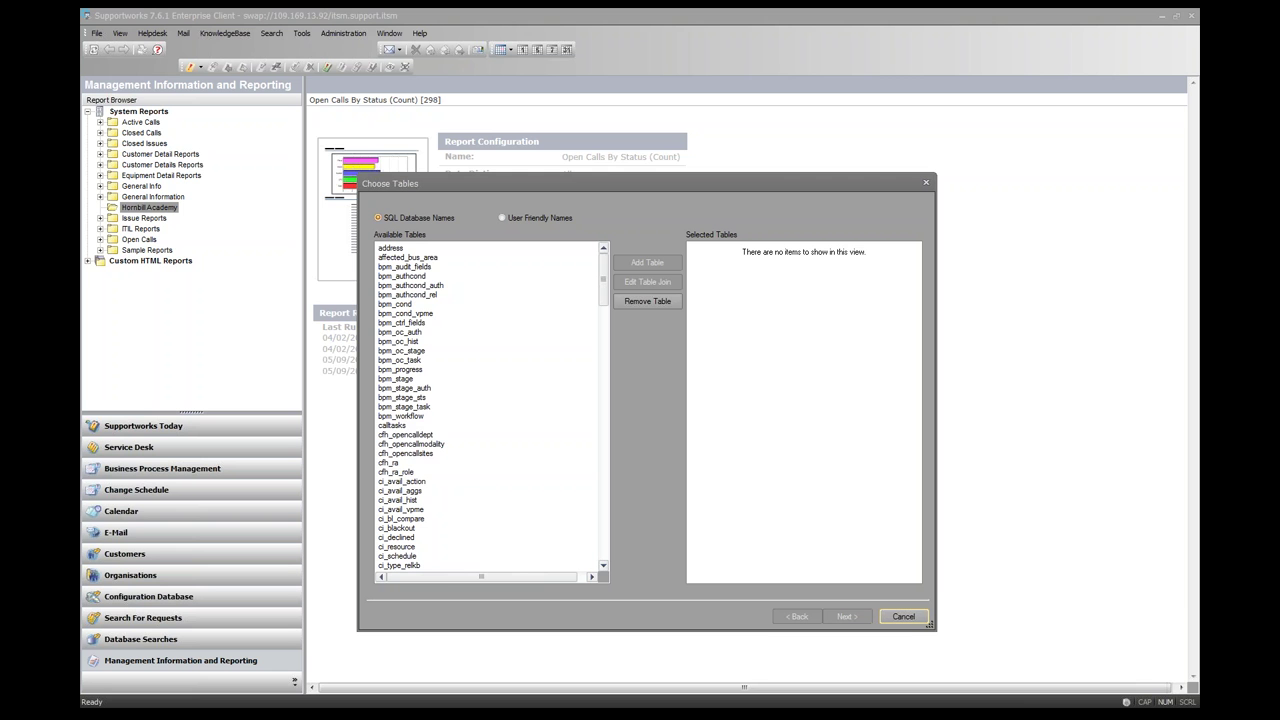
Step: Add the opencall table, listed by SQL database names, and proceed to column selection
click(502, 217)
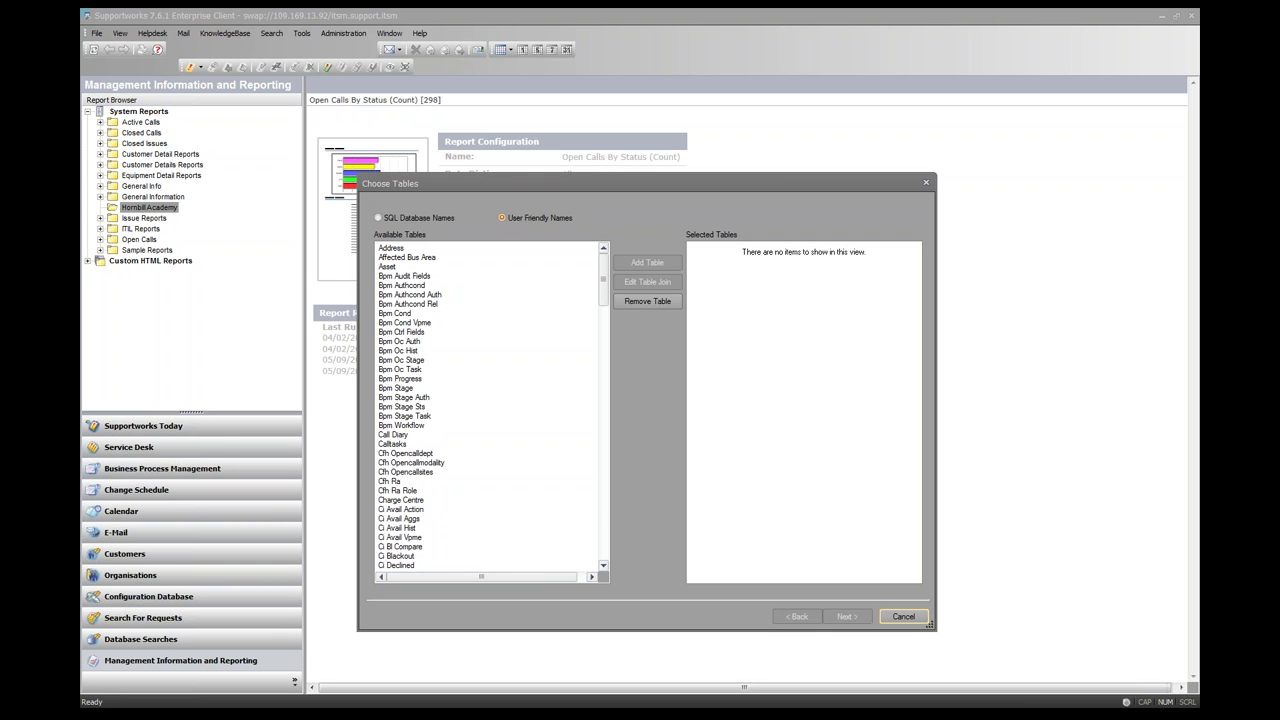
key(Left)
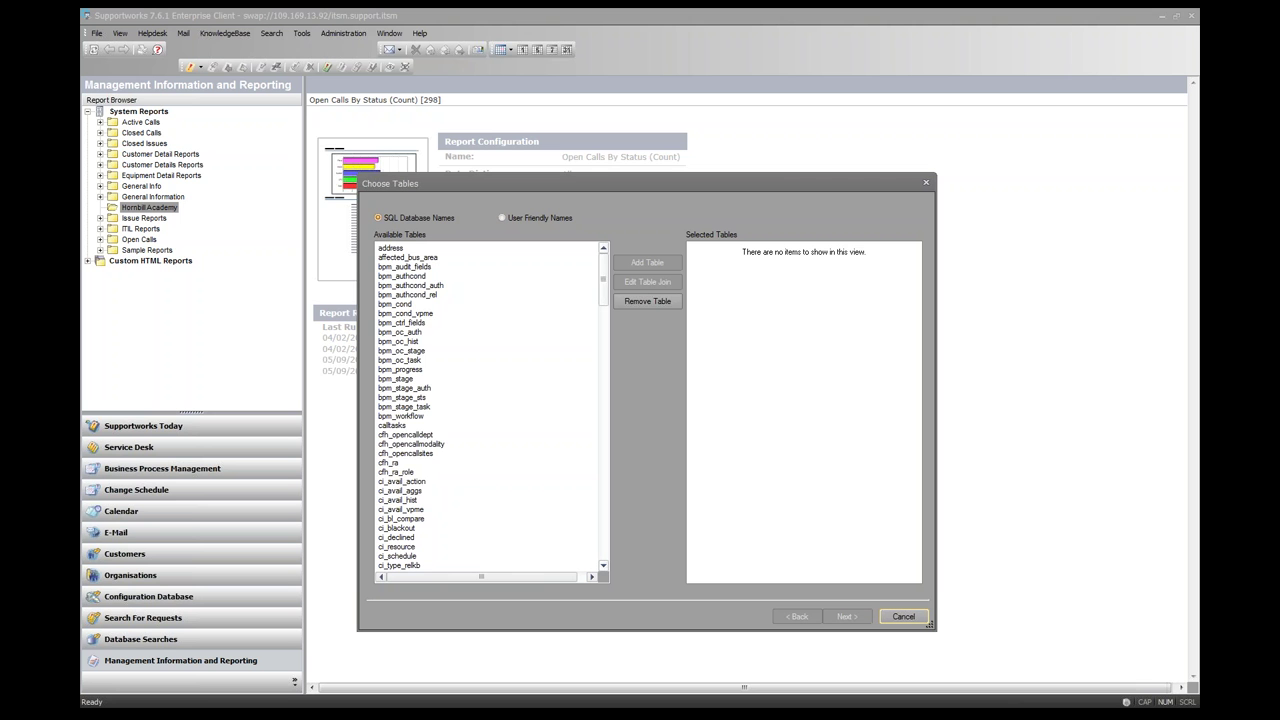
scroll(490, 407, down, 20)
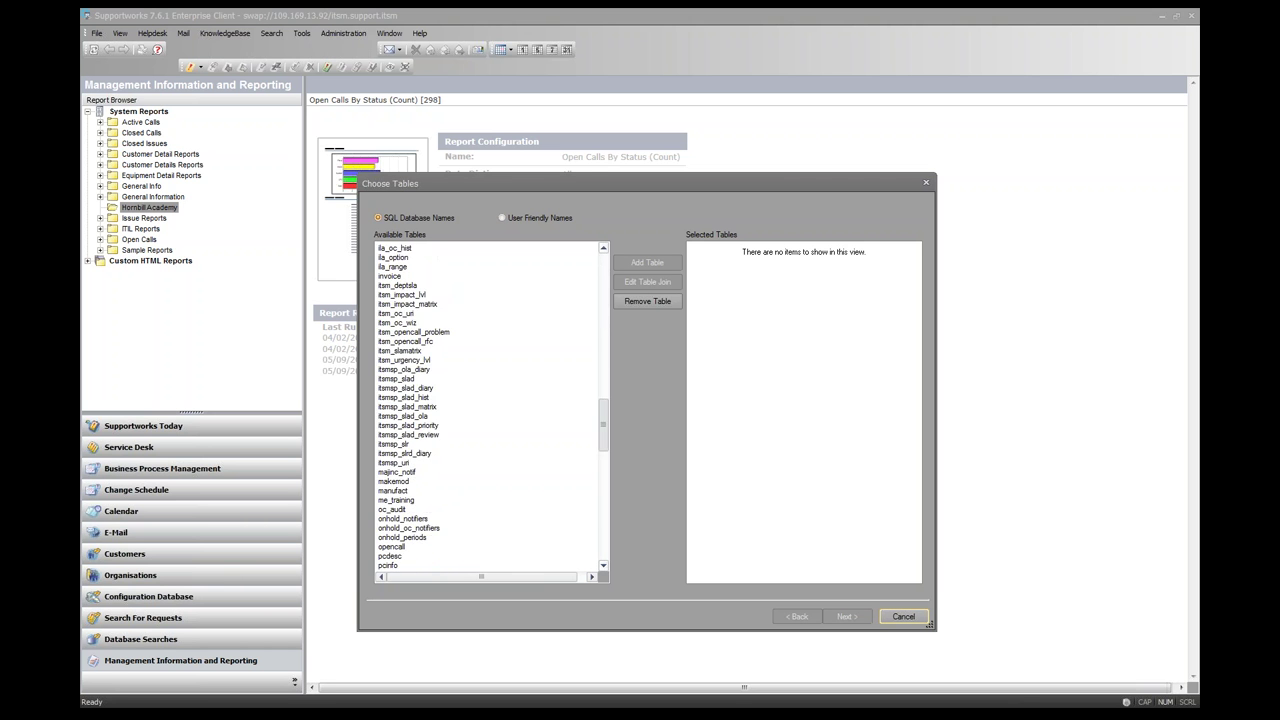
scroll(490, 407, up, 2)
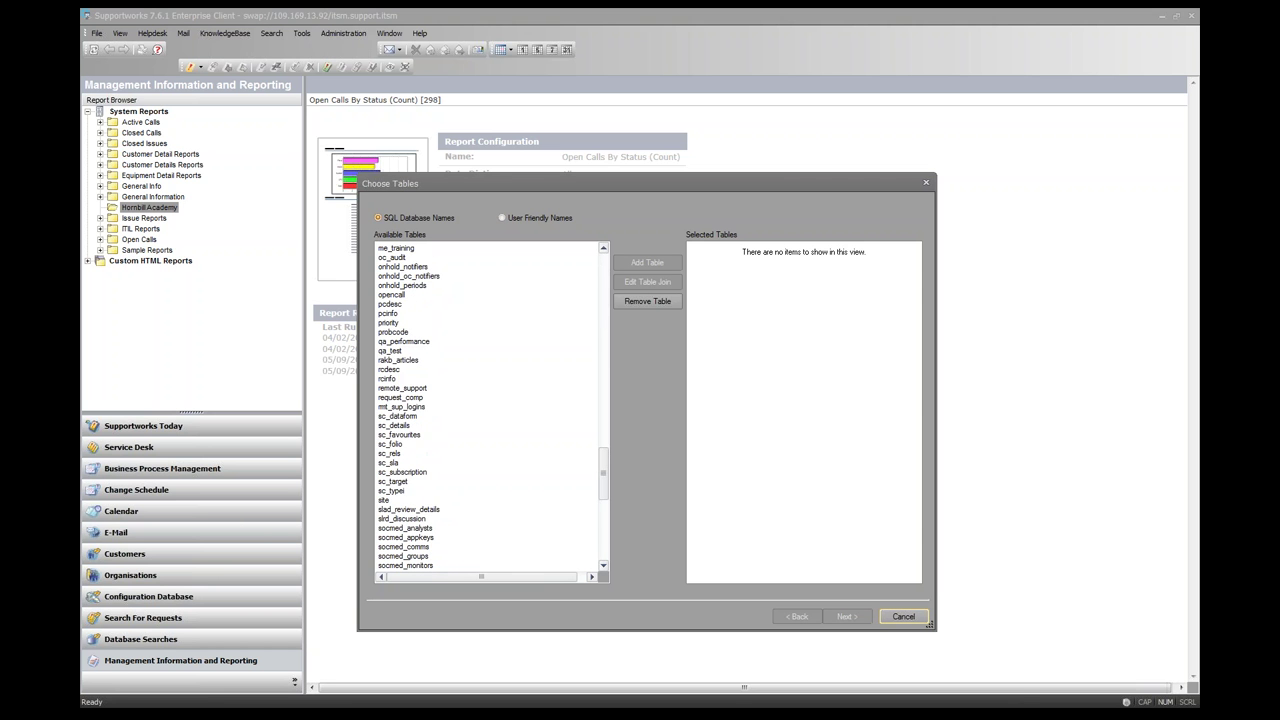
click(391, 295)
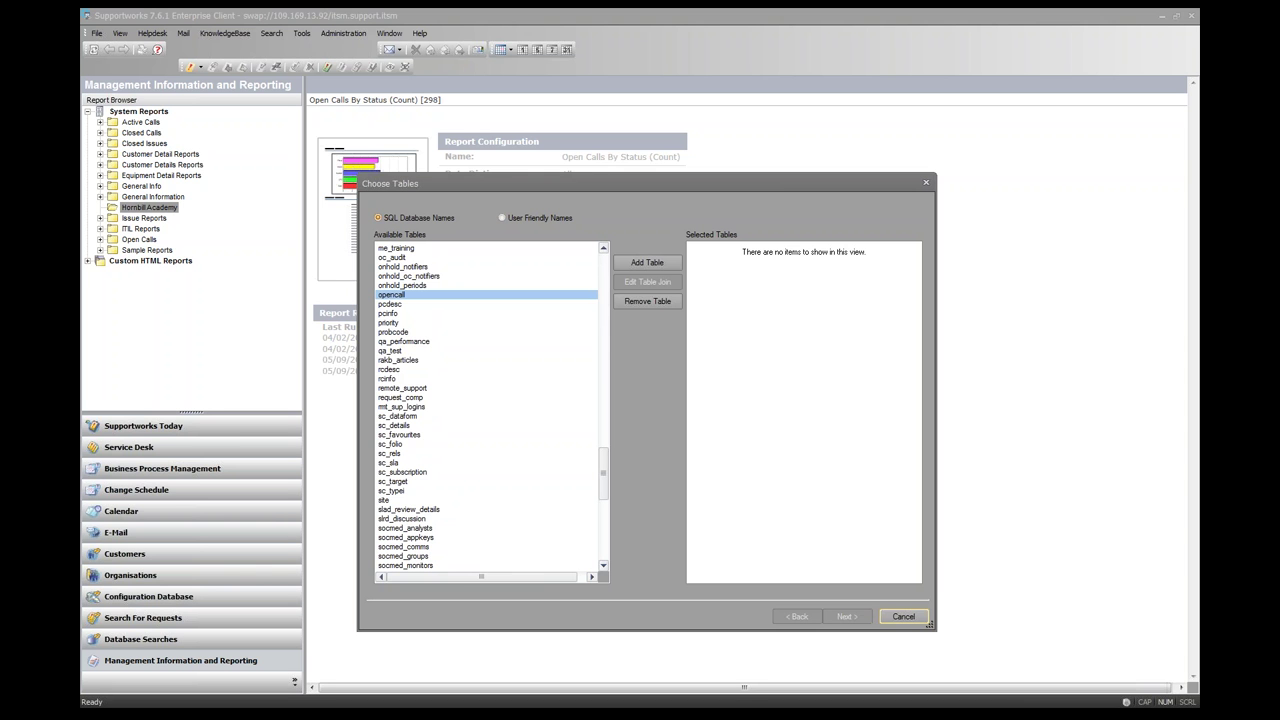
click(647, 262)
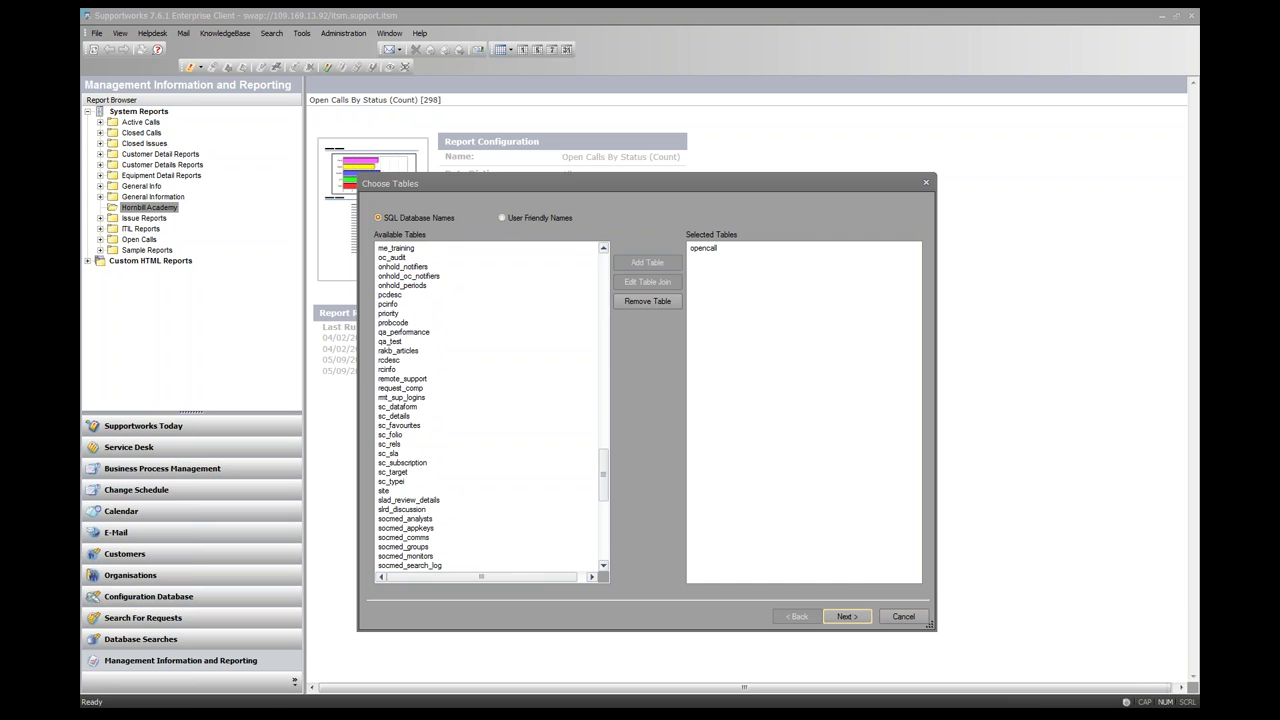
key(Return)
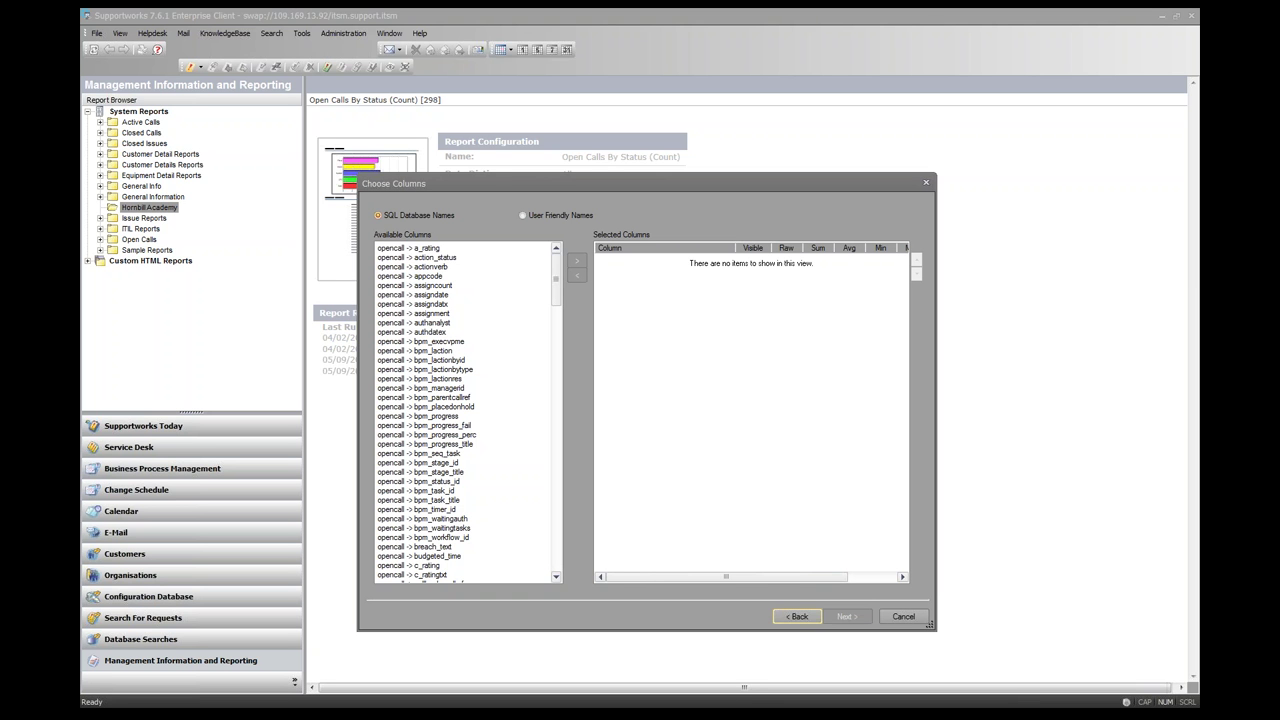
Step: Add opencall priority as the only column, dismiss the one-column limit warning, and proceed to filtering
scroll(465, 412, down, 20)
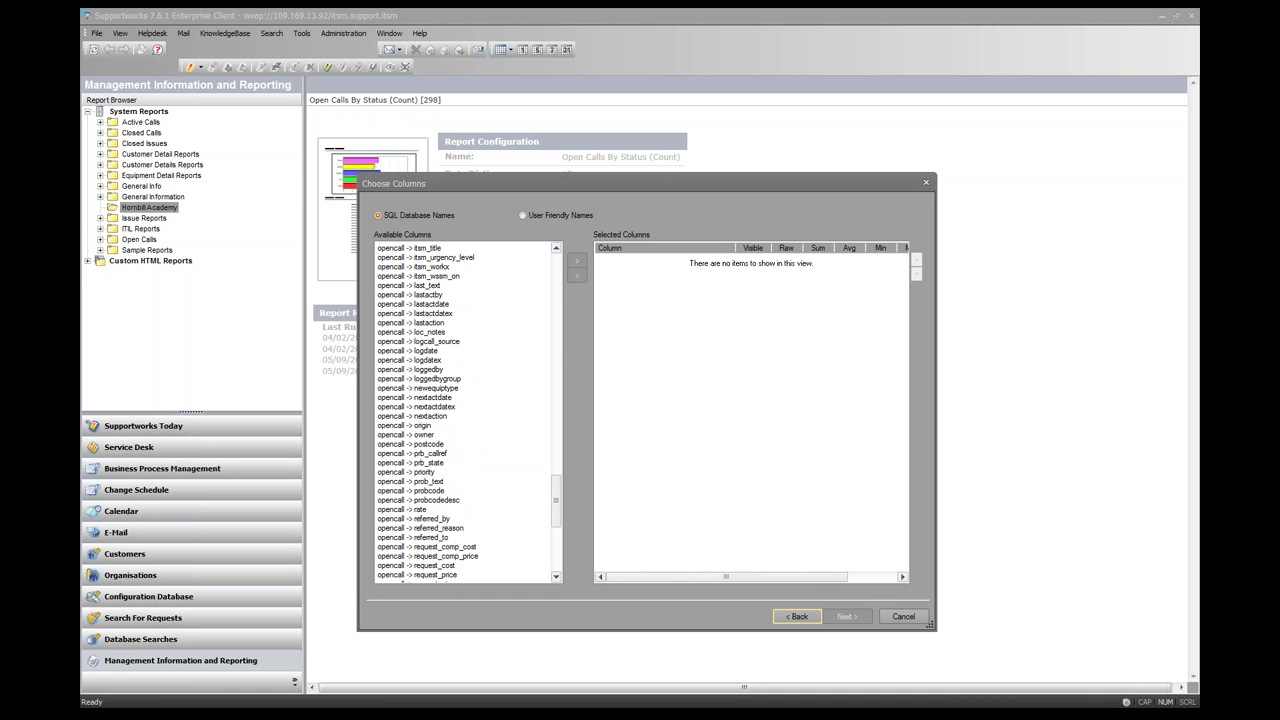
click(410, 471)
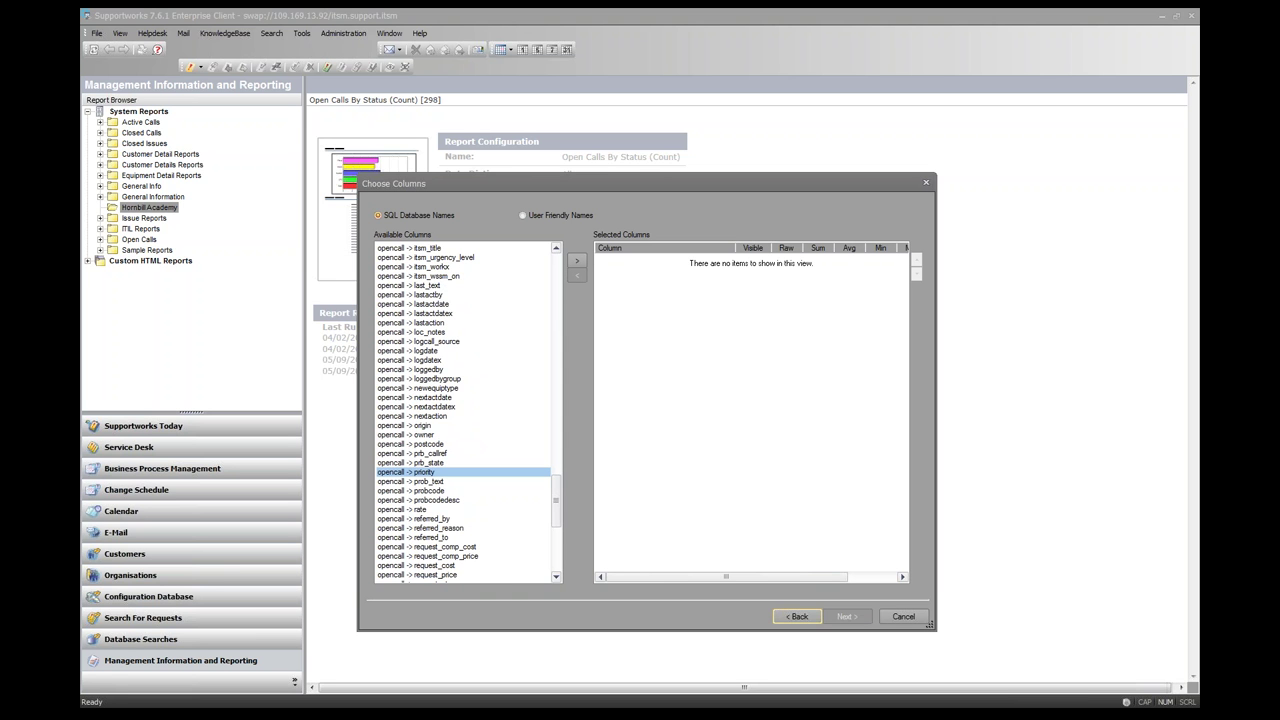
click(576, 260)
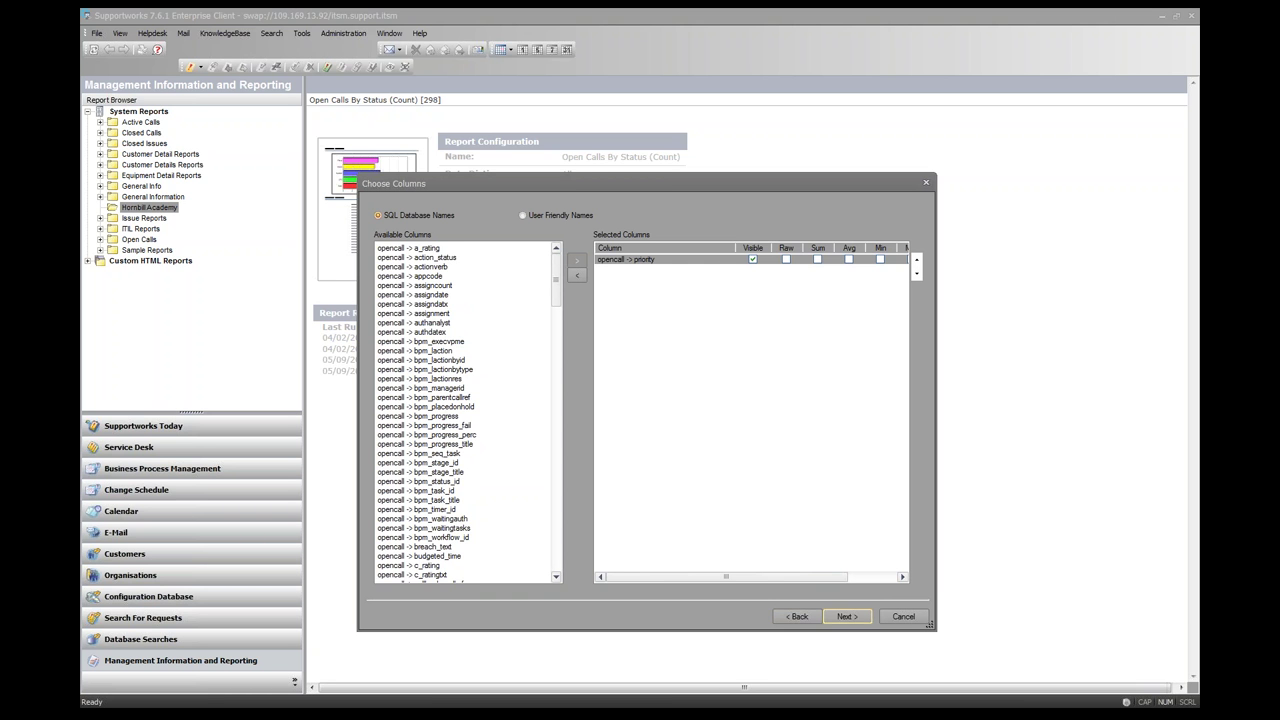
click(420, 313)
click(576, 260)
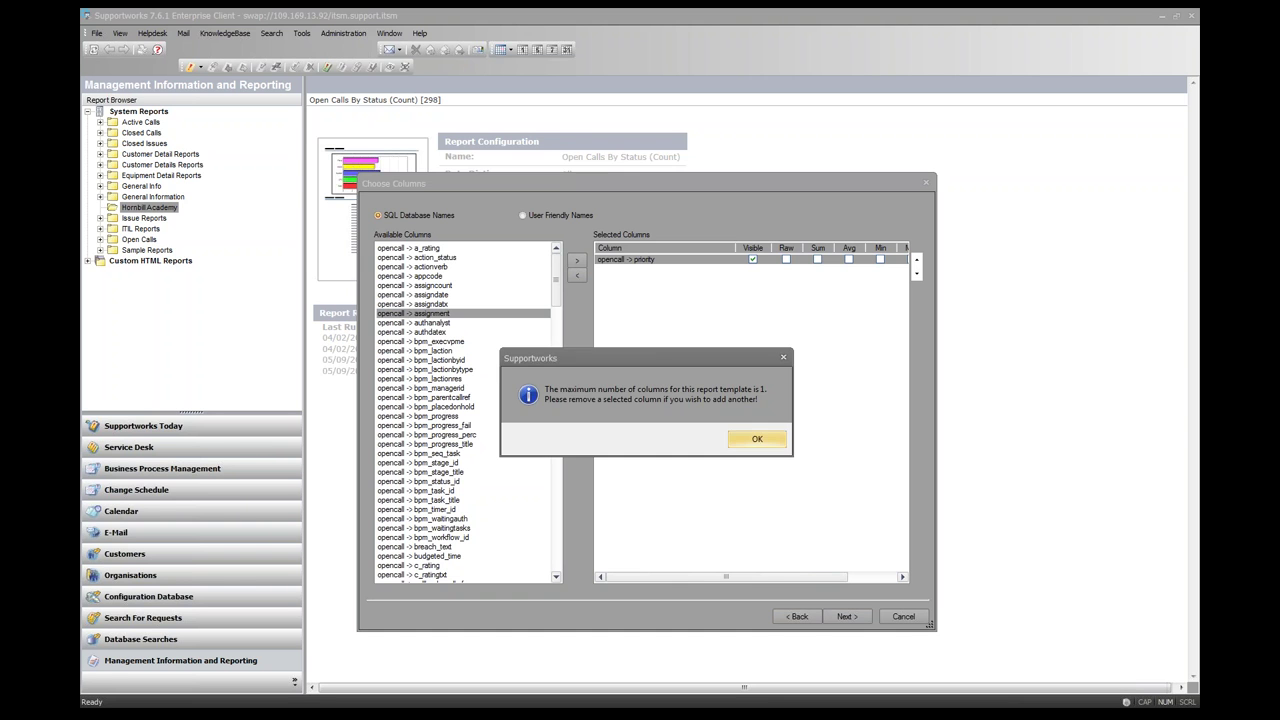
key(Return)
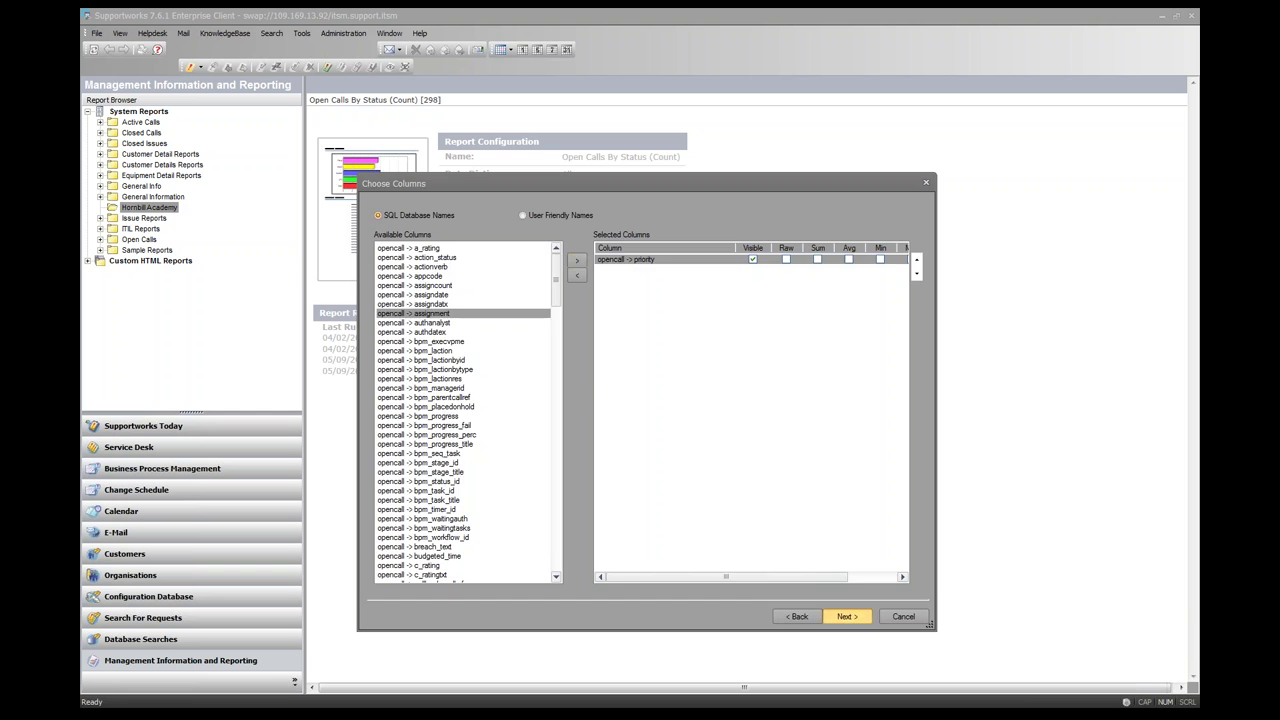
click(847, 616)
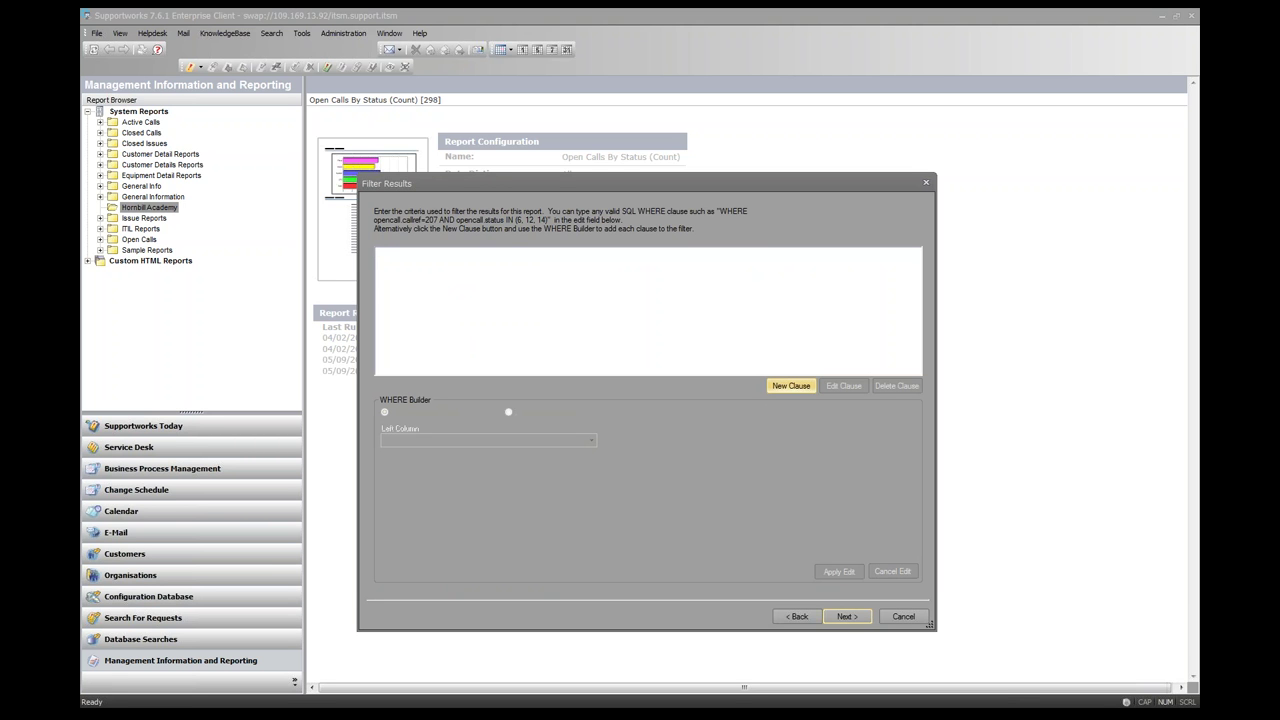
Step: Begin a new filter clause on opencall status with the 'is less than' operator
click(377, 253)
click(790, 385)
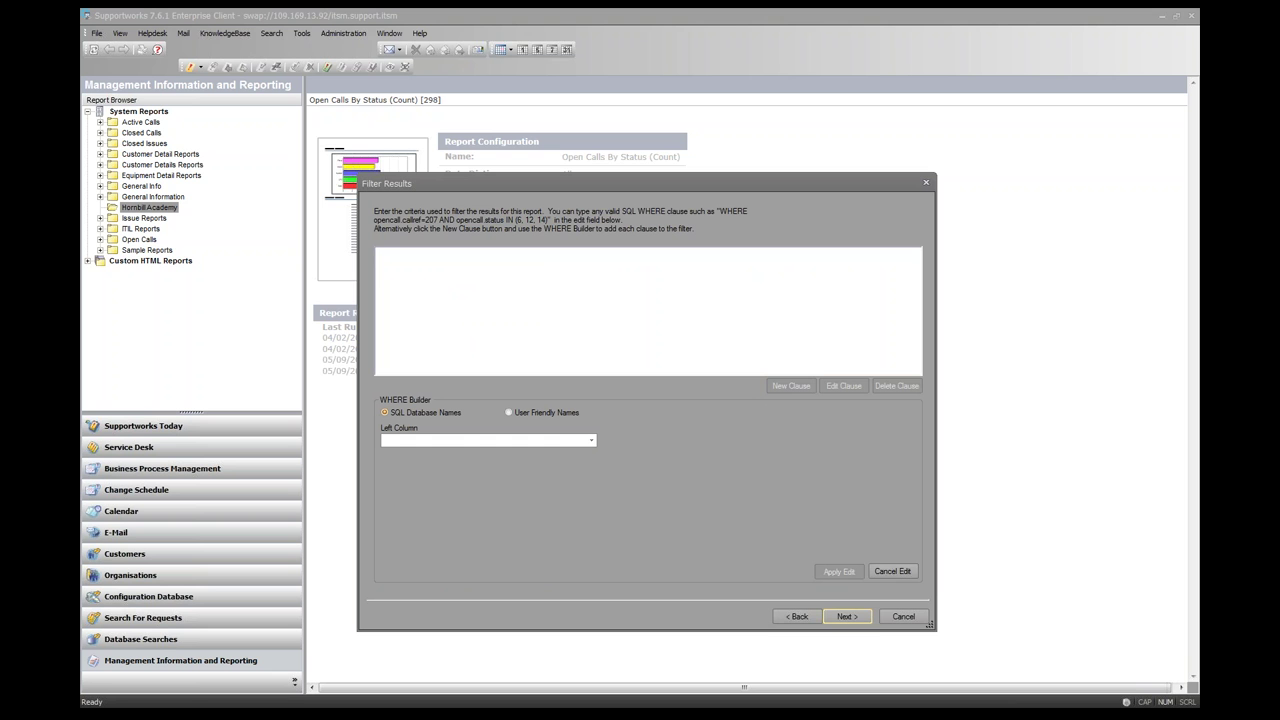
key(alt+Down)
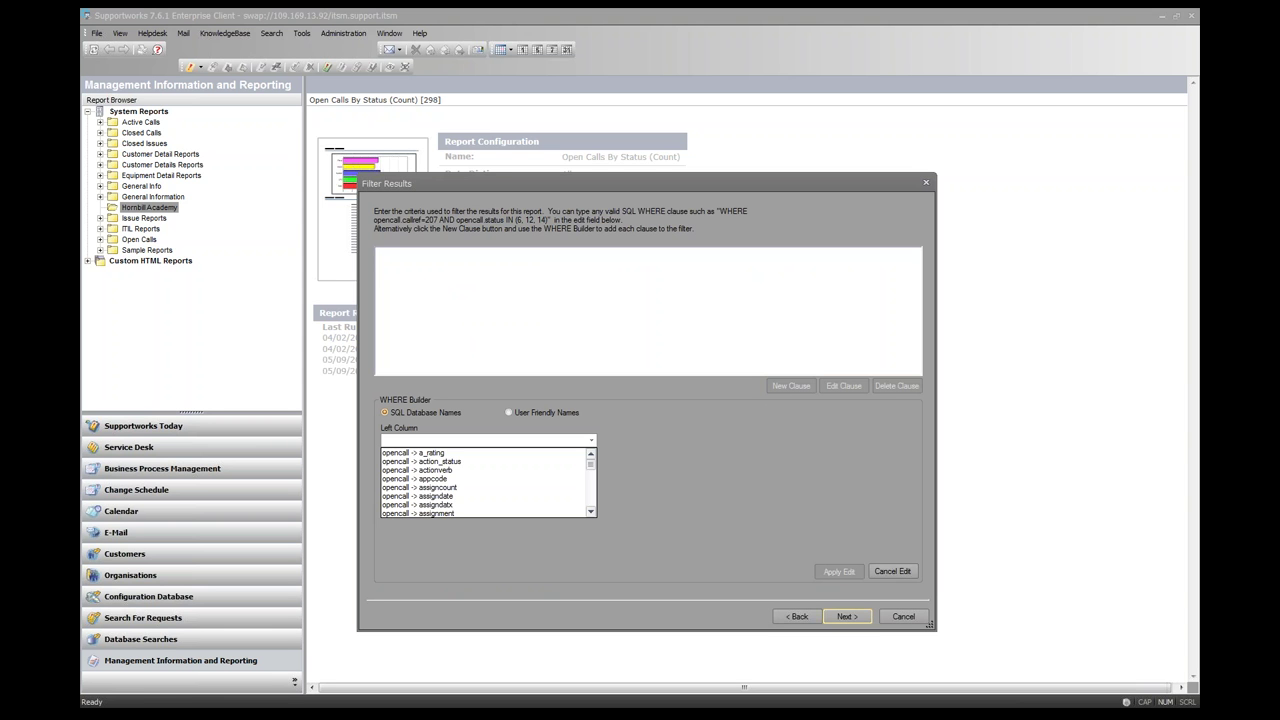
scroll(488, 482, down, 15)
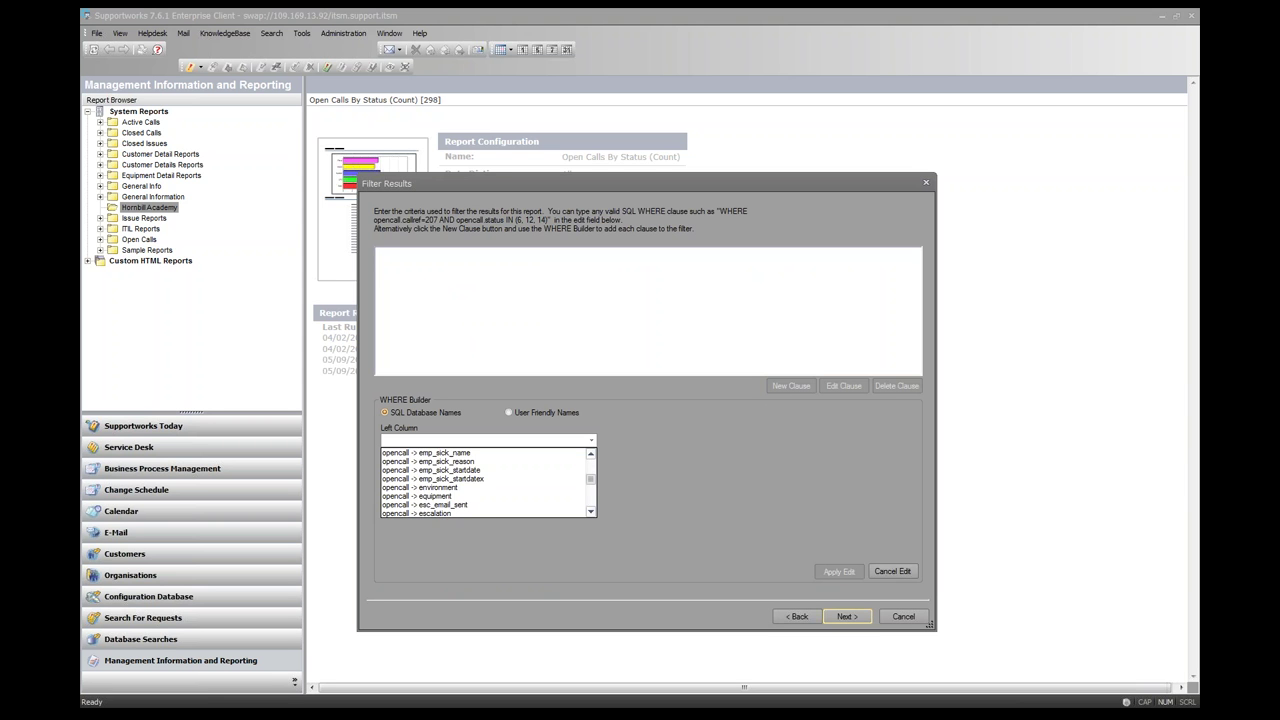
scroll(488, 482, down, 8)
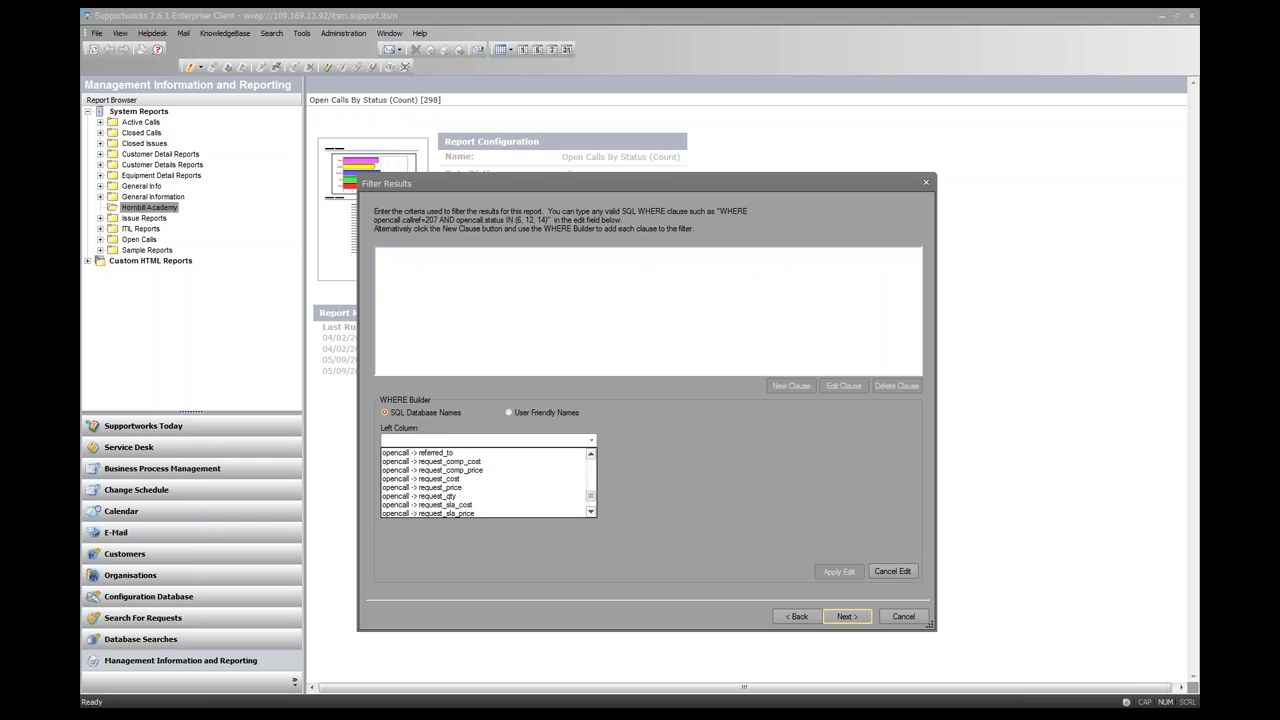
scroll(488, 482, down, 5)
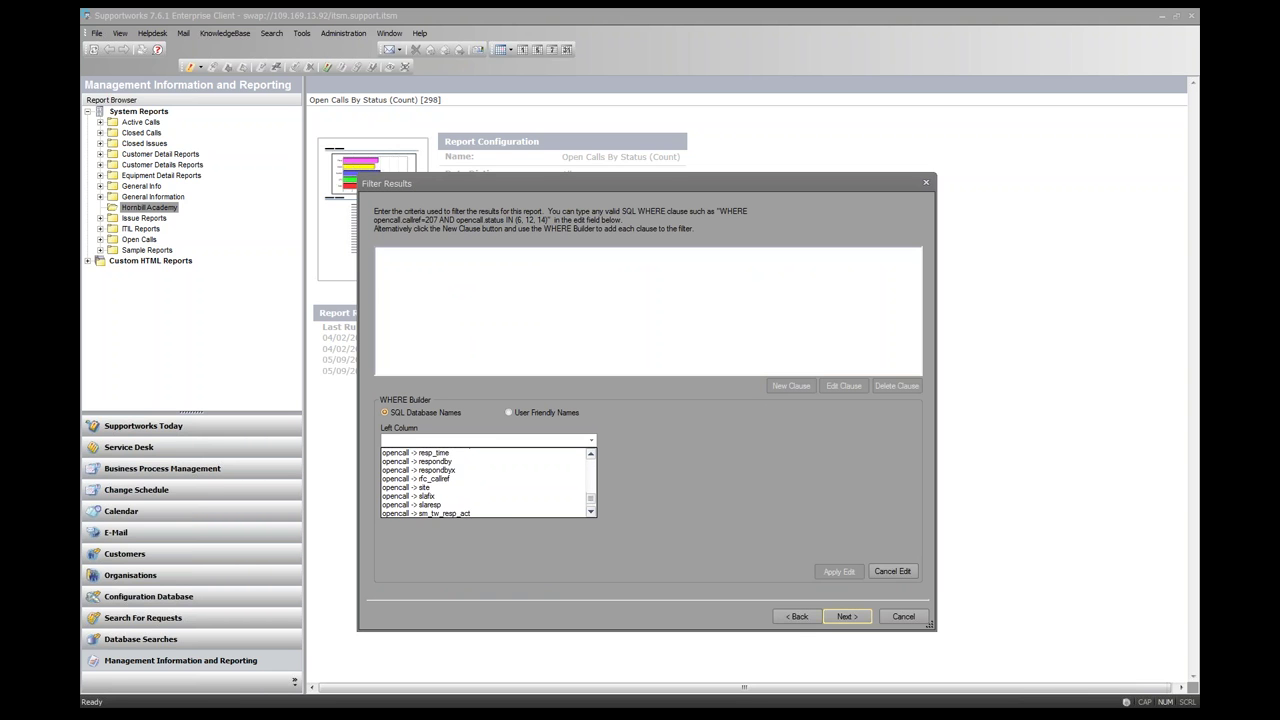
scroll(488, 482, down, 4)
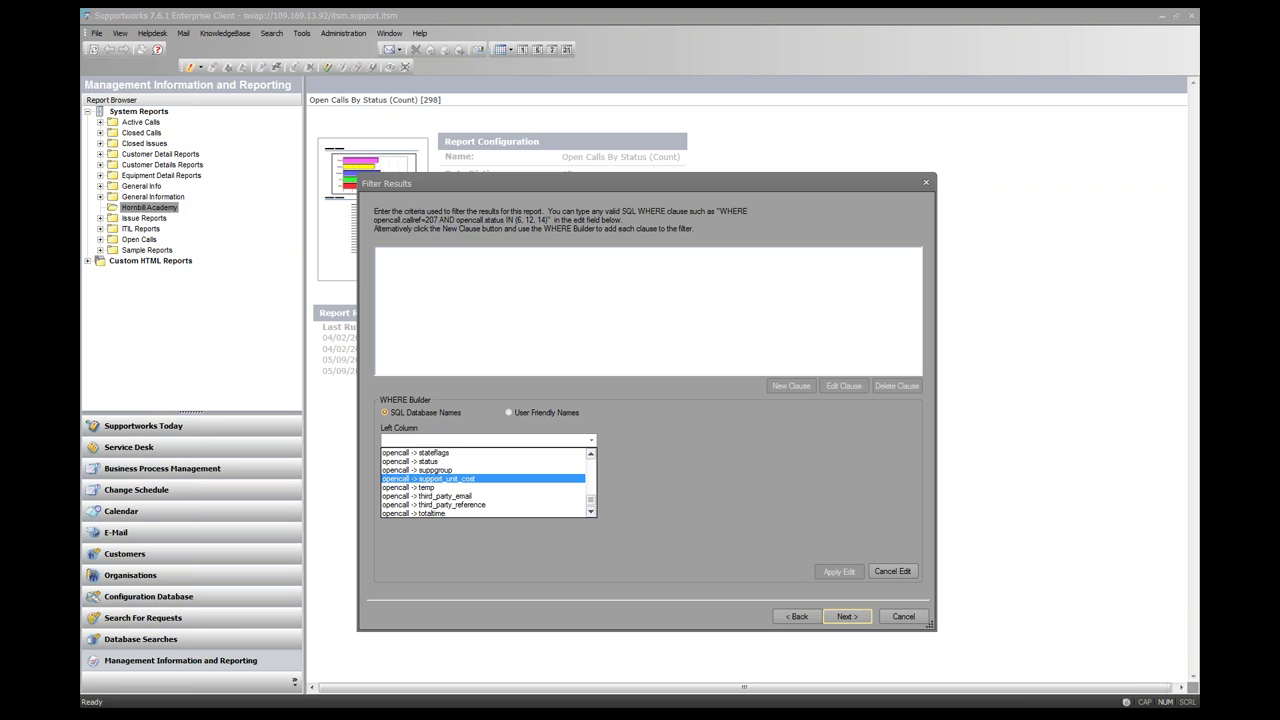
click(488, 461)
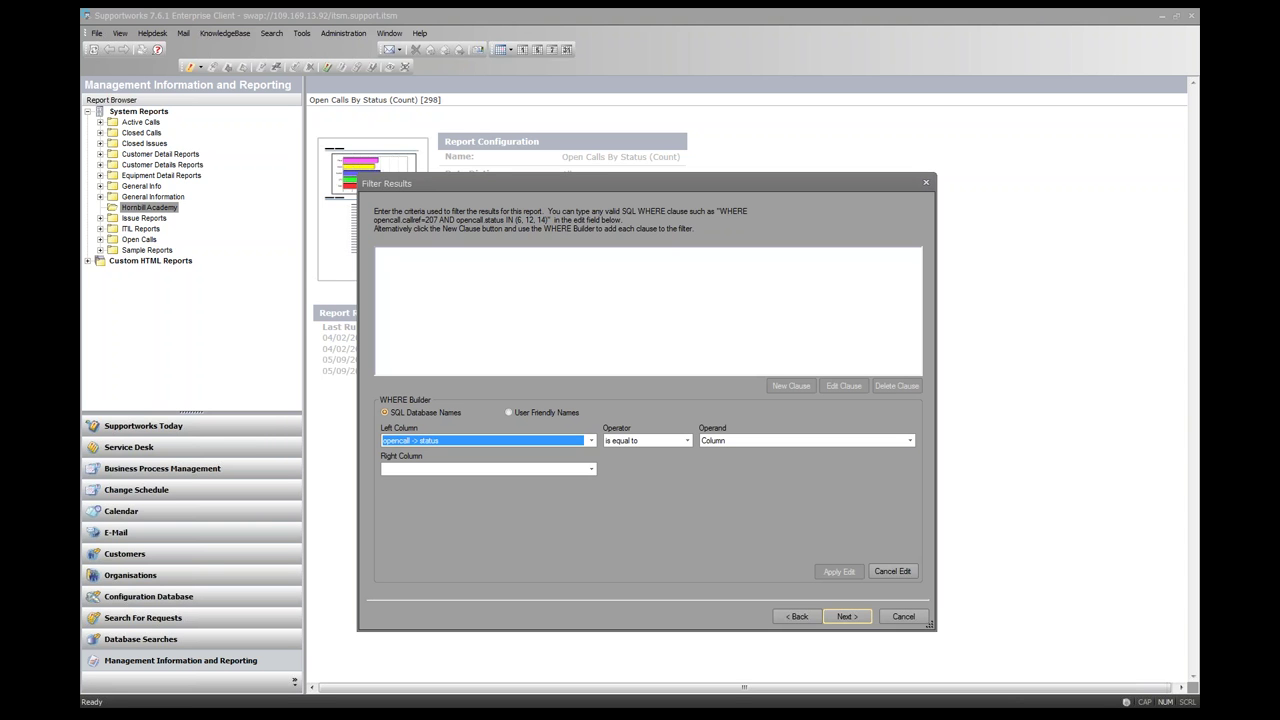
click(687, 440)
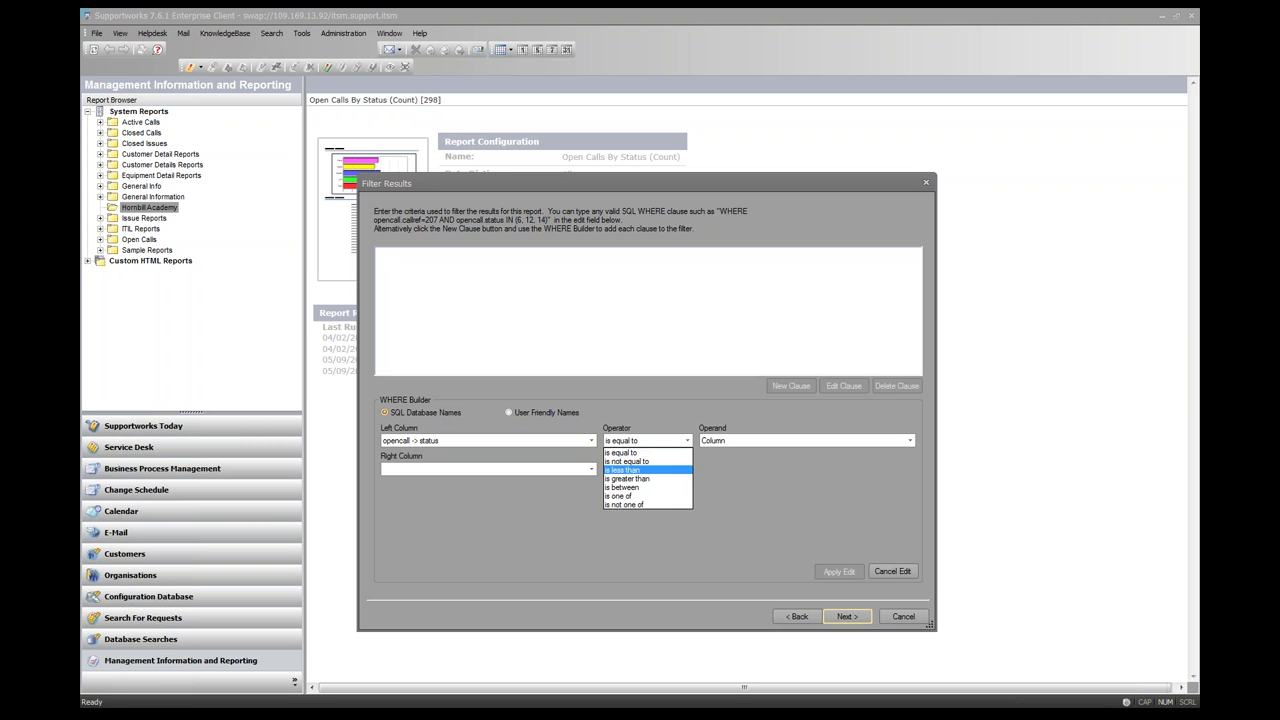
click(625, 469)
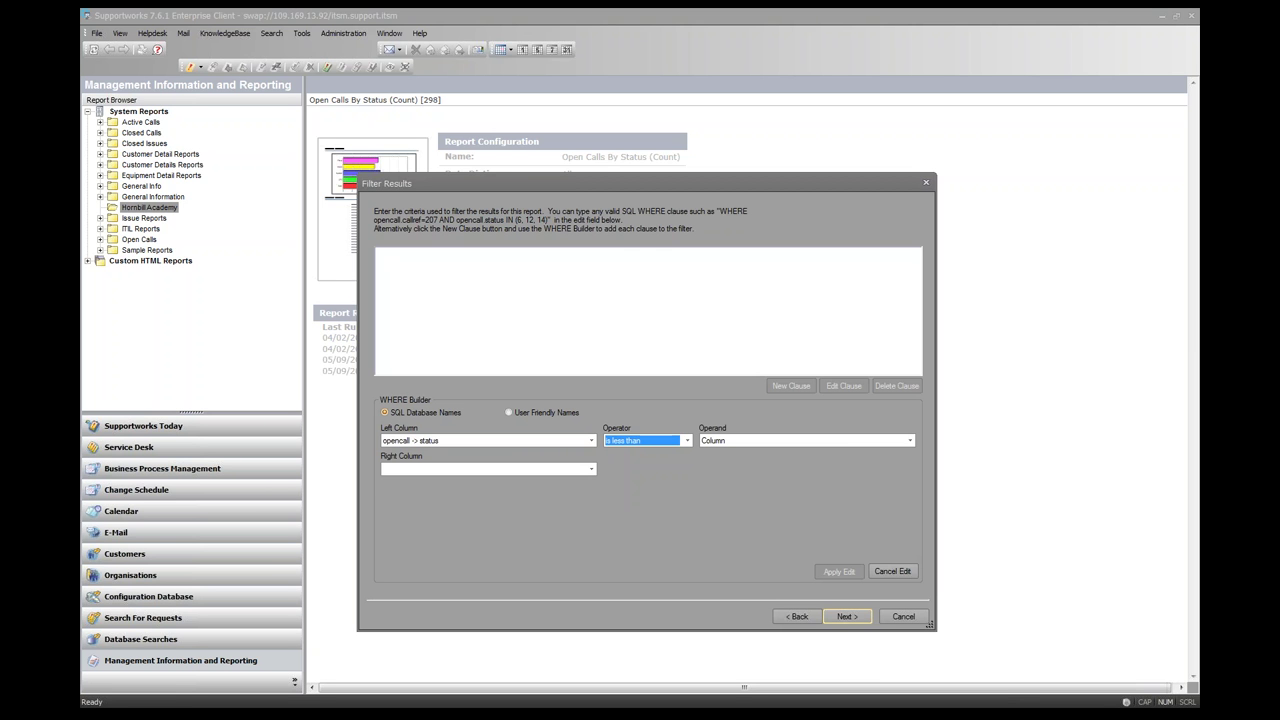
Step: Use a user-defined value of 16 as the operand and apply the finished clause
key(Tab)
key(alt+Down)
key(Down)
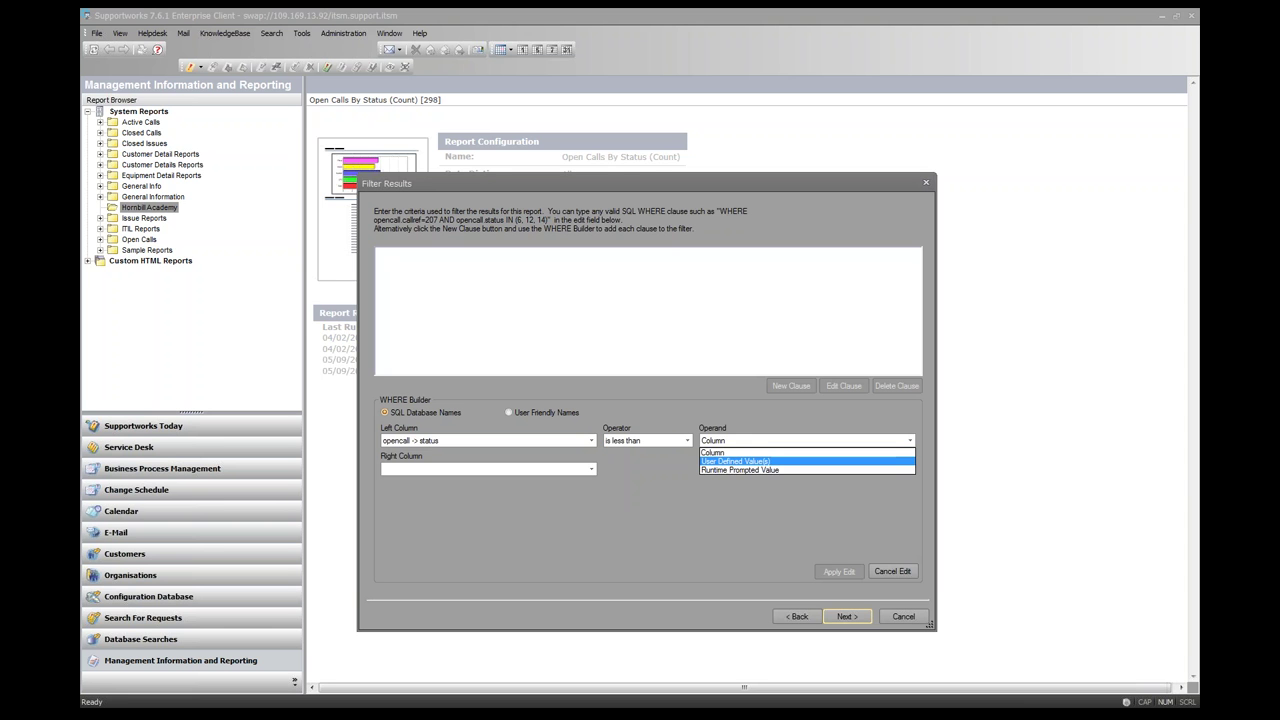
key(Return)
text(16)
key(Tab)
key(Return)
key(Tab)
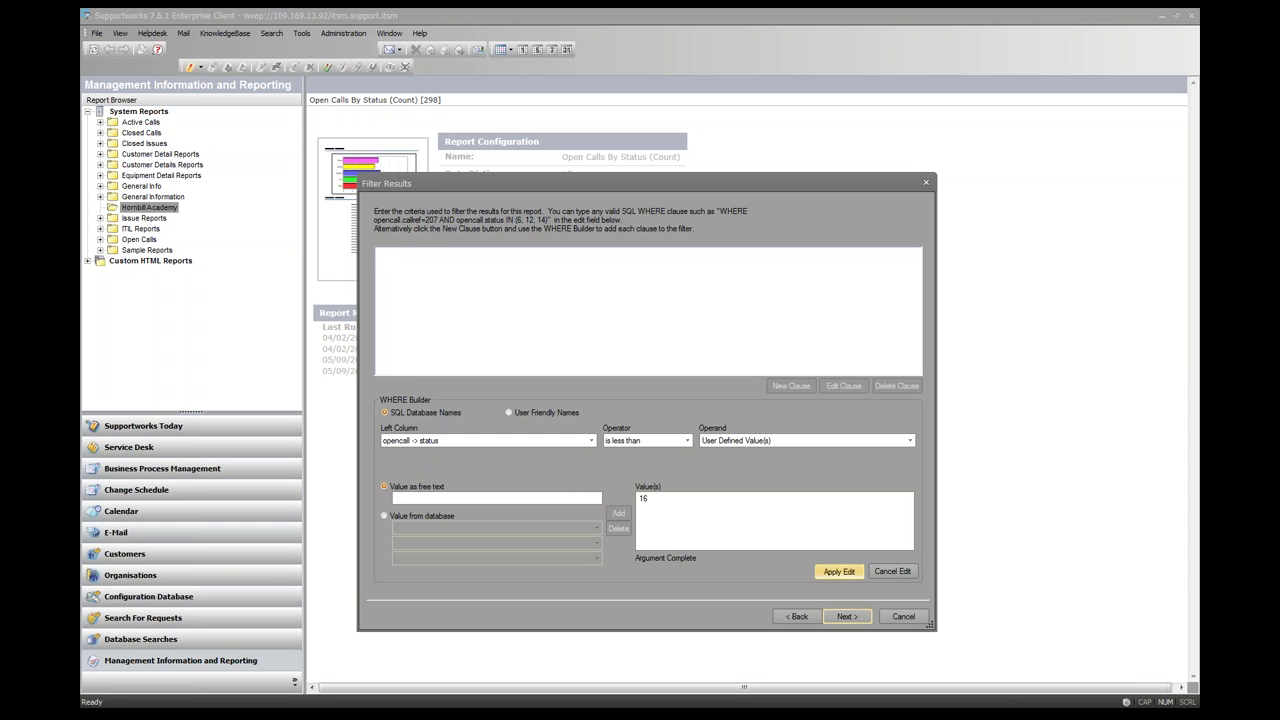
key(Return)
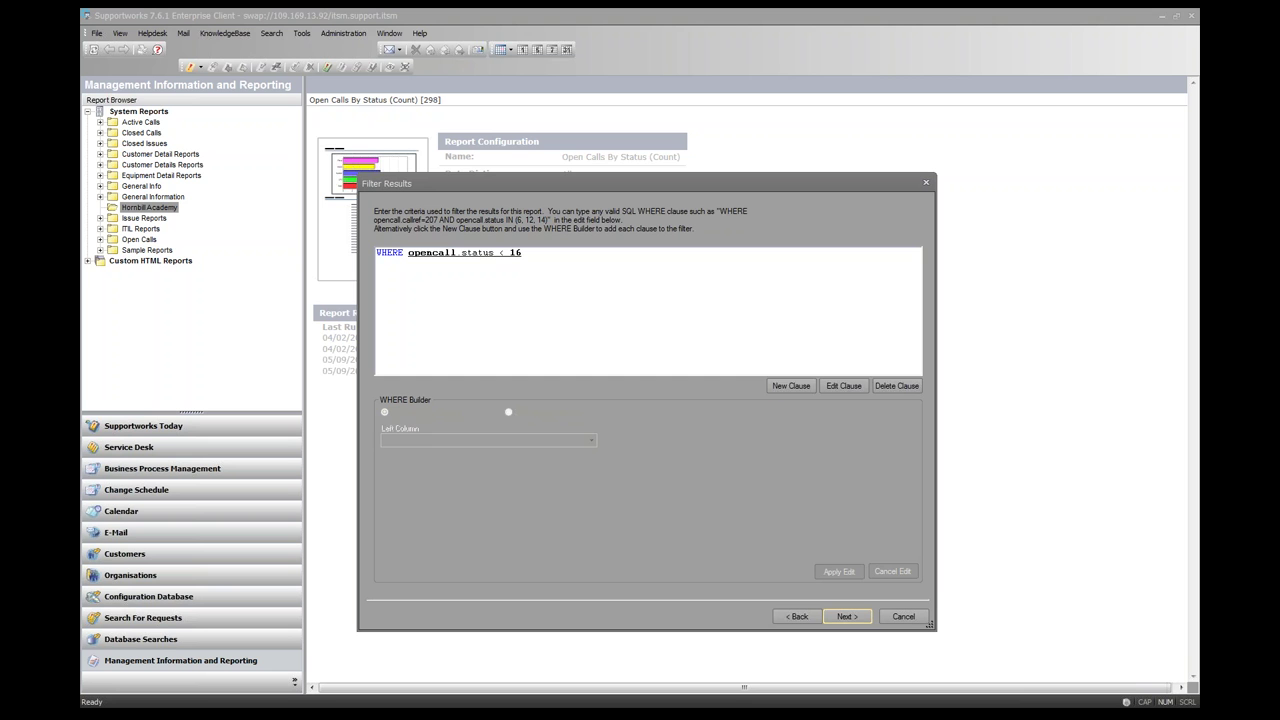
Step: Start a new filter clause on opencall -> status with the 'is not equal to' operator
click(790, 385)
click(591, 440)
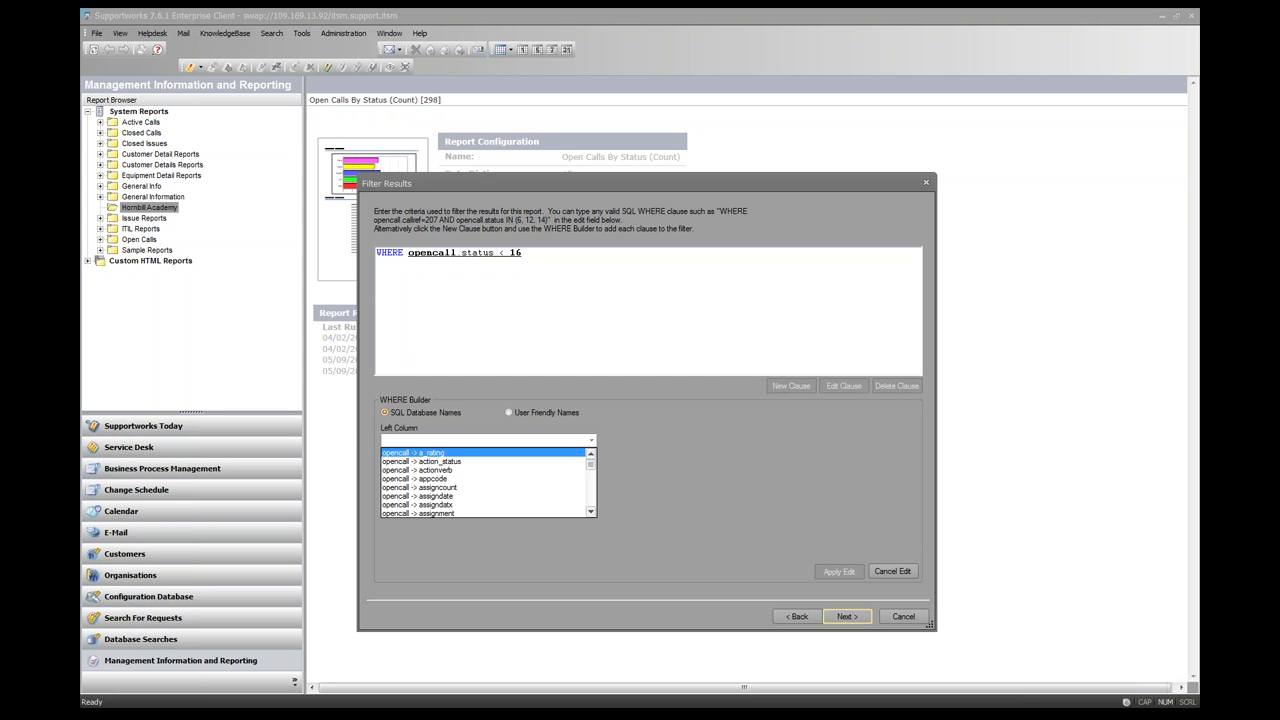
scroll(485, 482, down, 10)
scroll(485, 482, down, 3)
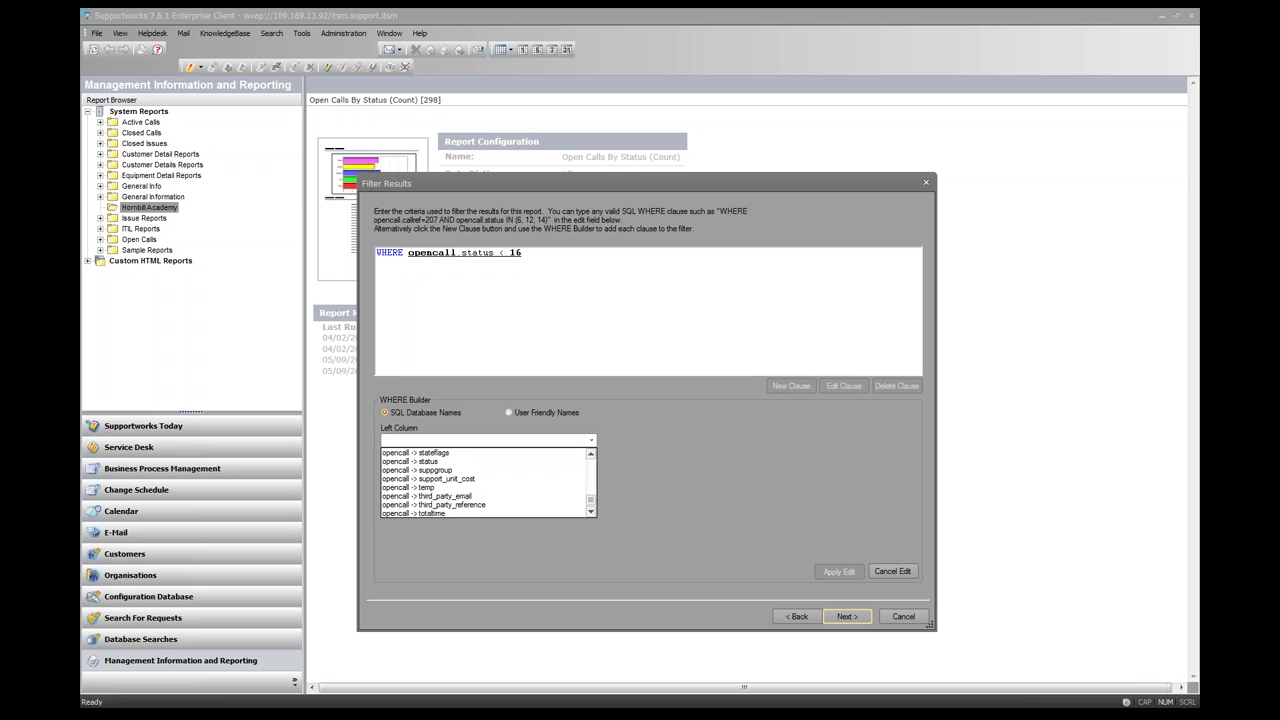
click(415, 461)
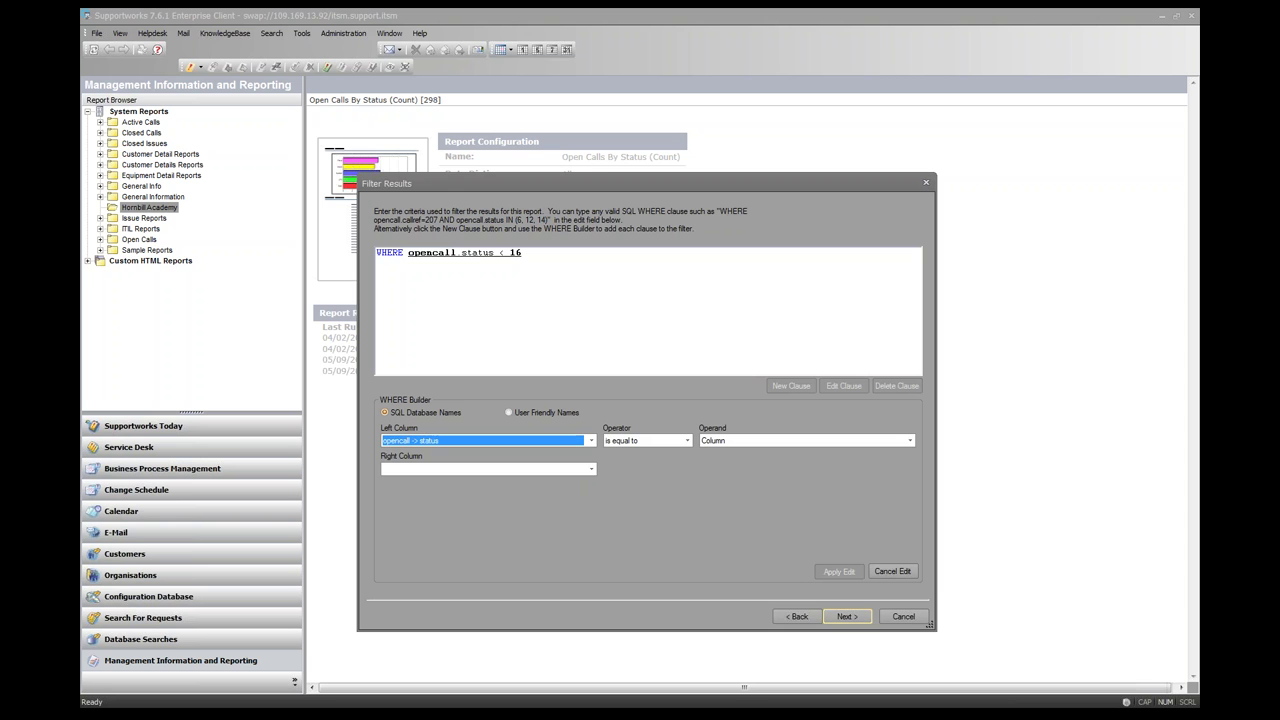
click(687, 440)
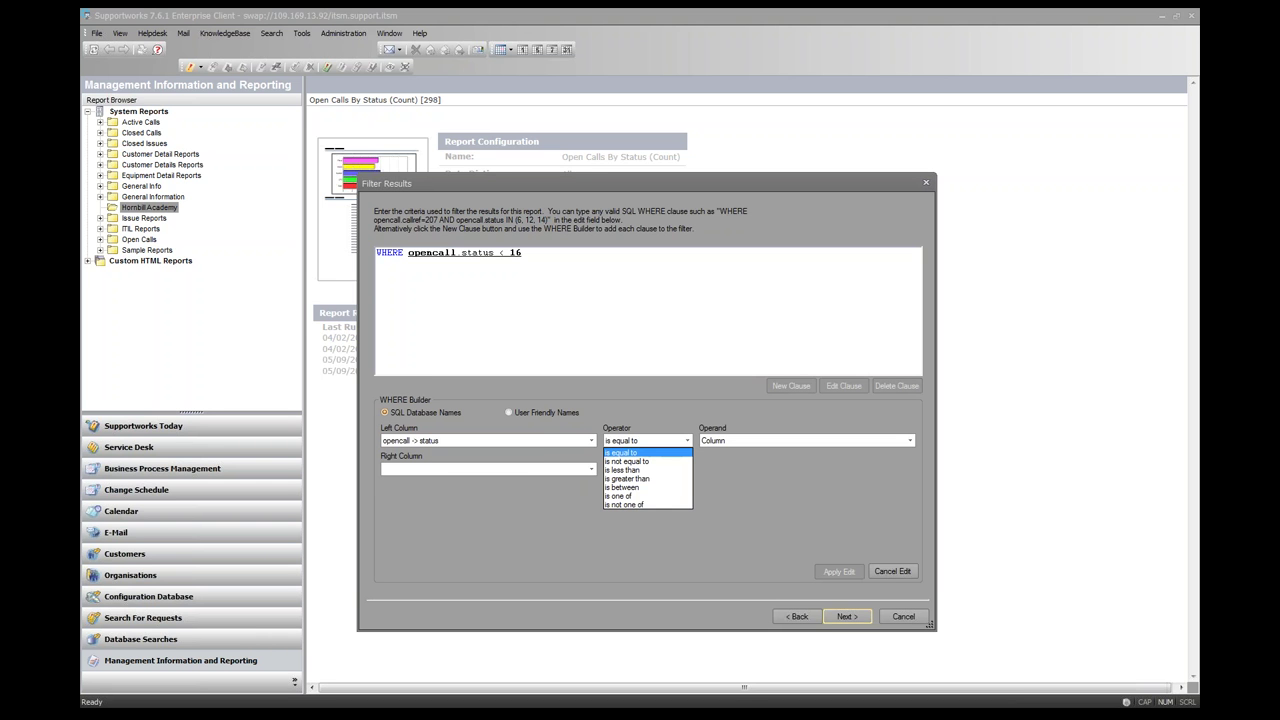
click(626, 461)
Step: Compare against user-defined value 6, apply the clause, and advance to Grouping and Sorting
click(910, 440)
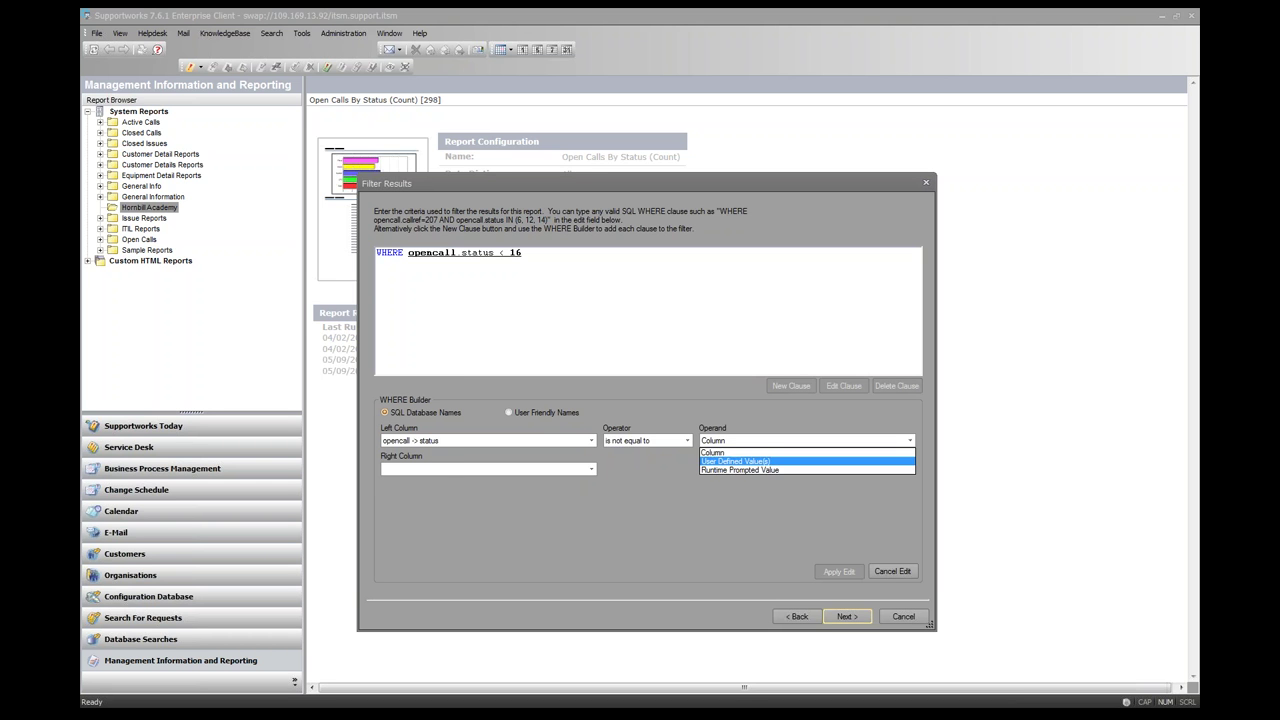
click(736, 461)
click(450, 497)
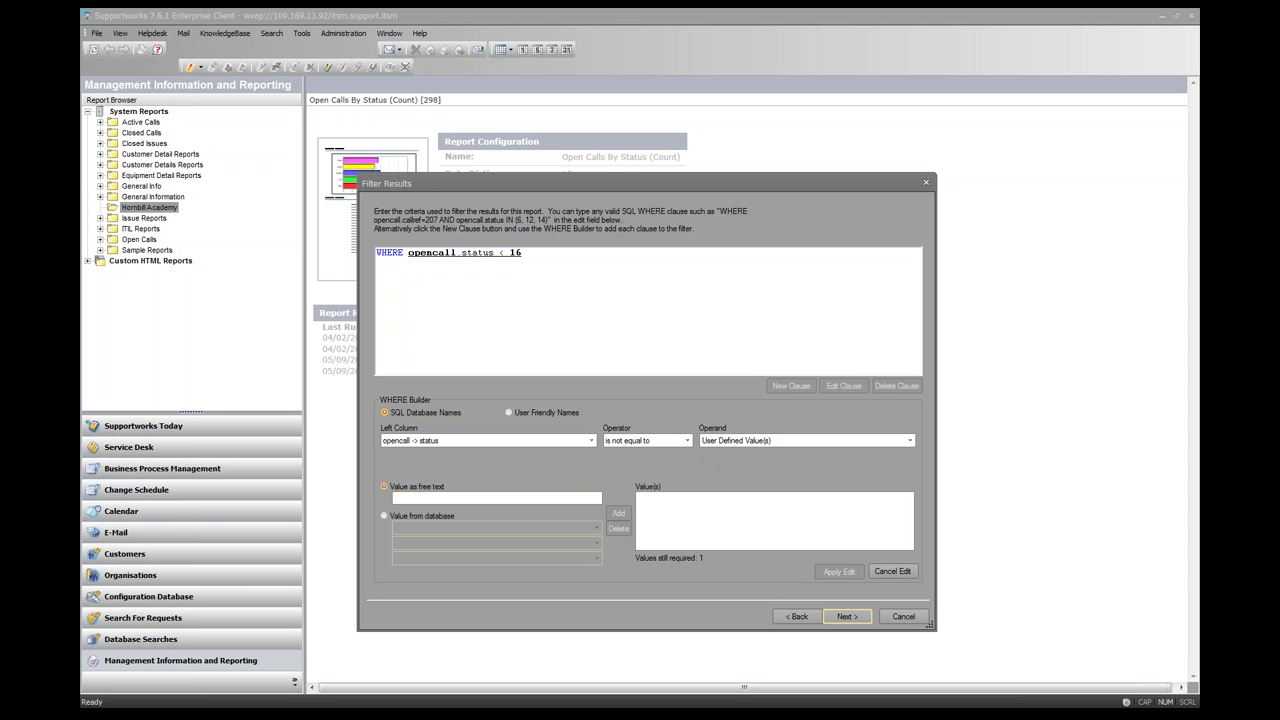
text(6)
click(618, 513)
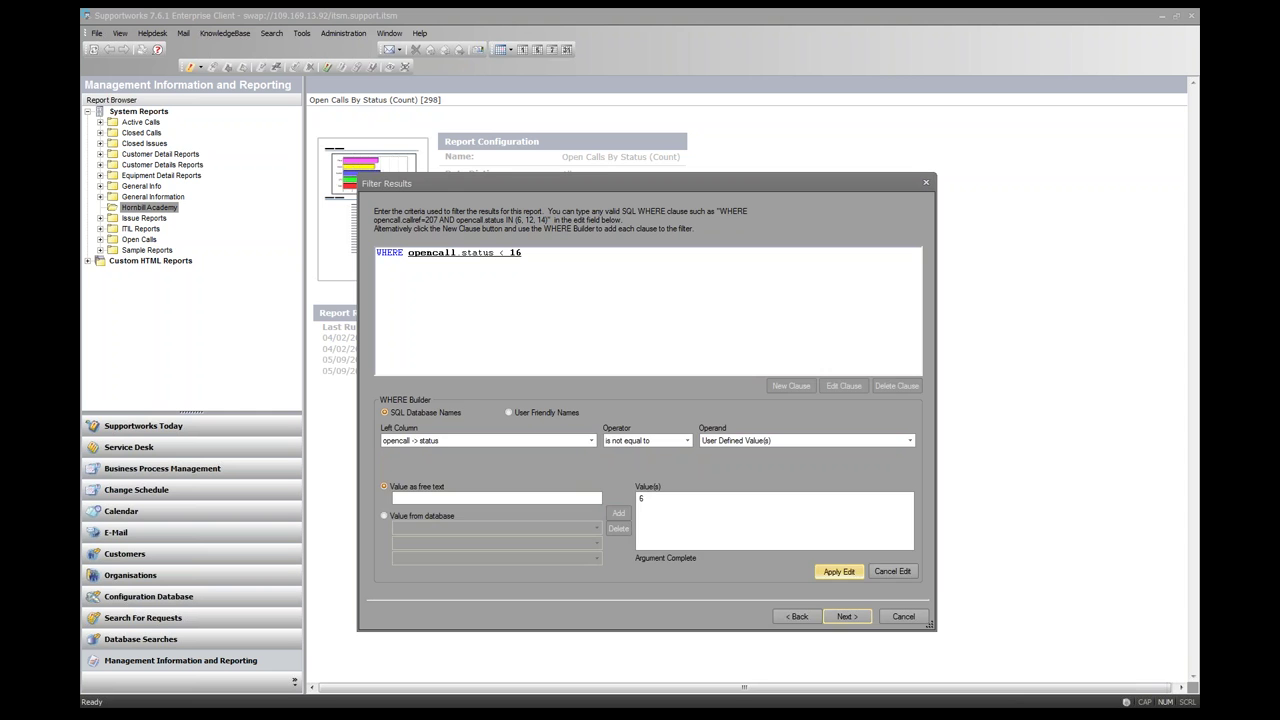
click(838, 571)
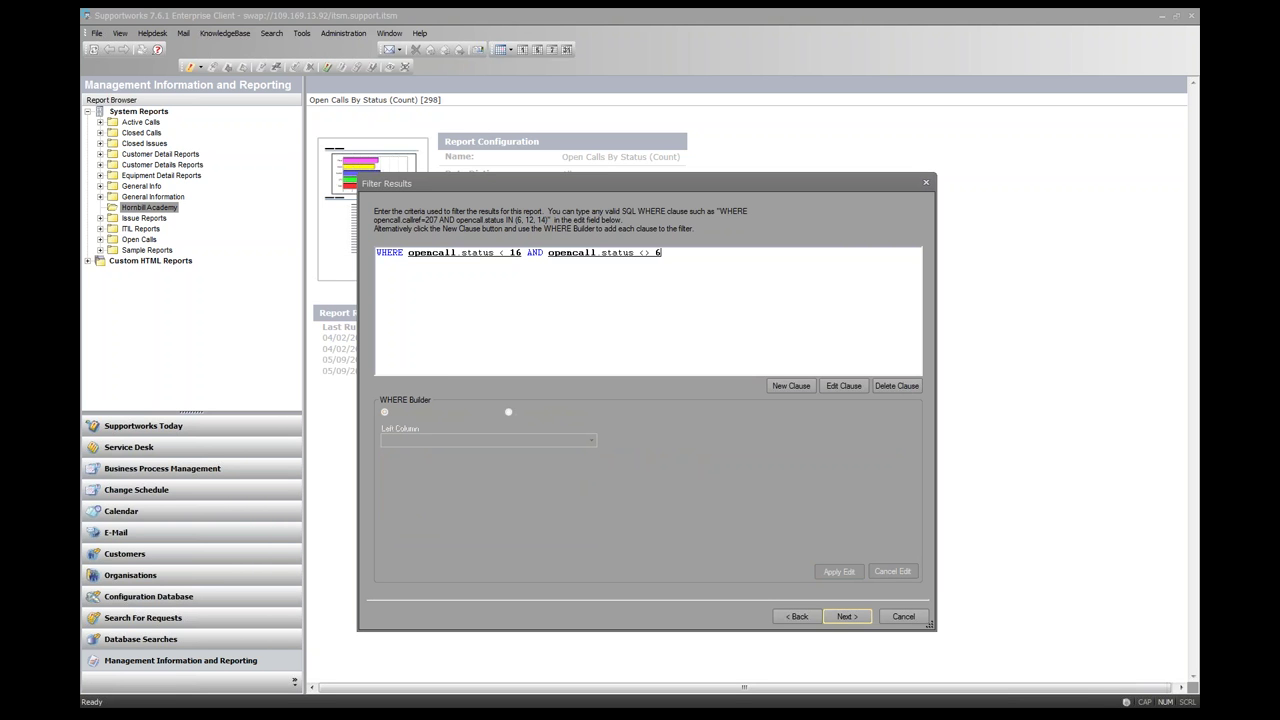
click(847, 616)
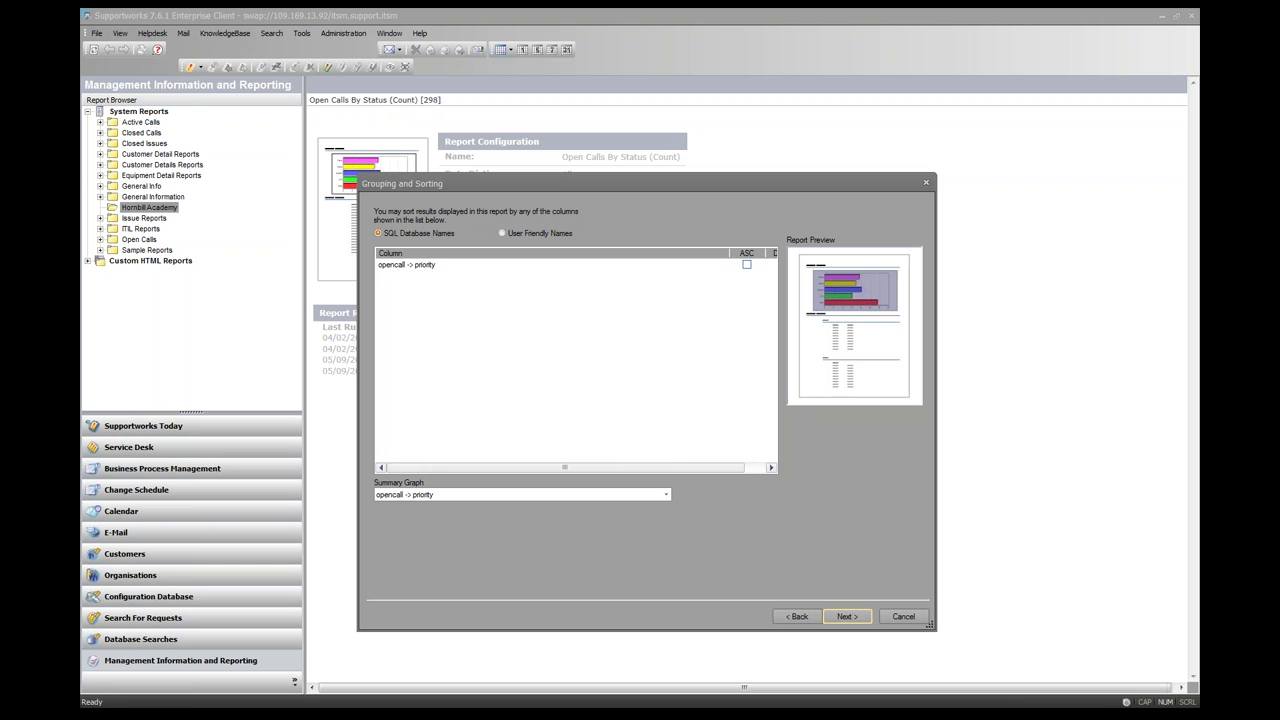
Step: Sort the opencall -> priority grouping ascending and proceed to Report Options
click(406, 264)
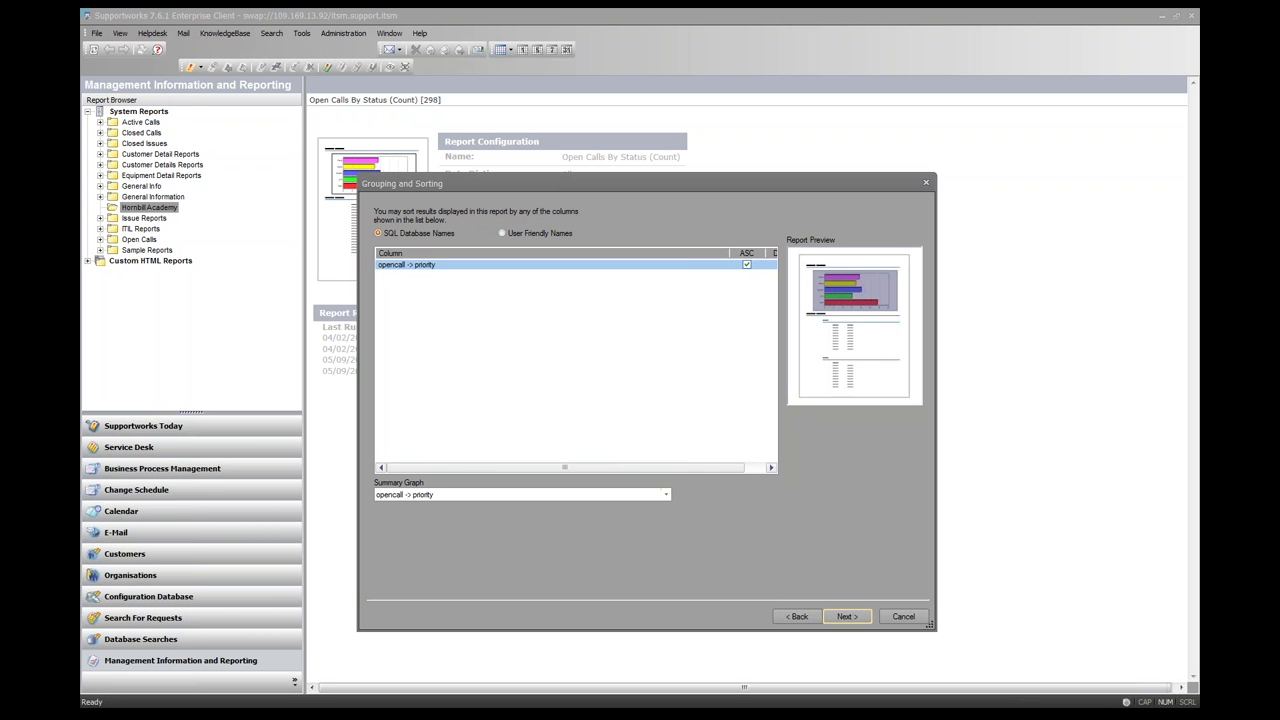
click(846, 616)
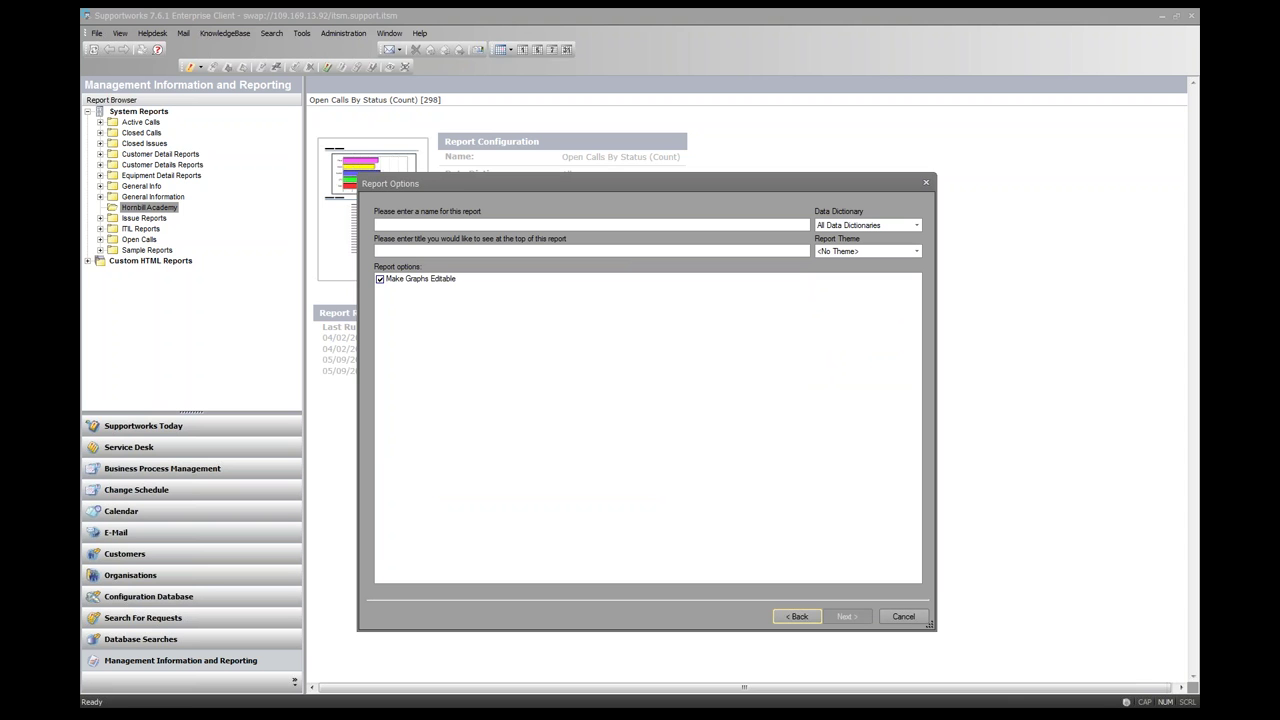
Step: Enter 'All Open Calls Grouped by Priority' as both the report name and title
text(A)
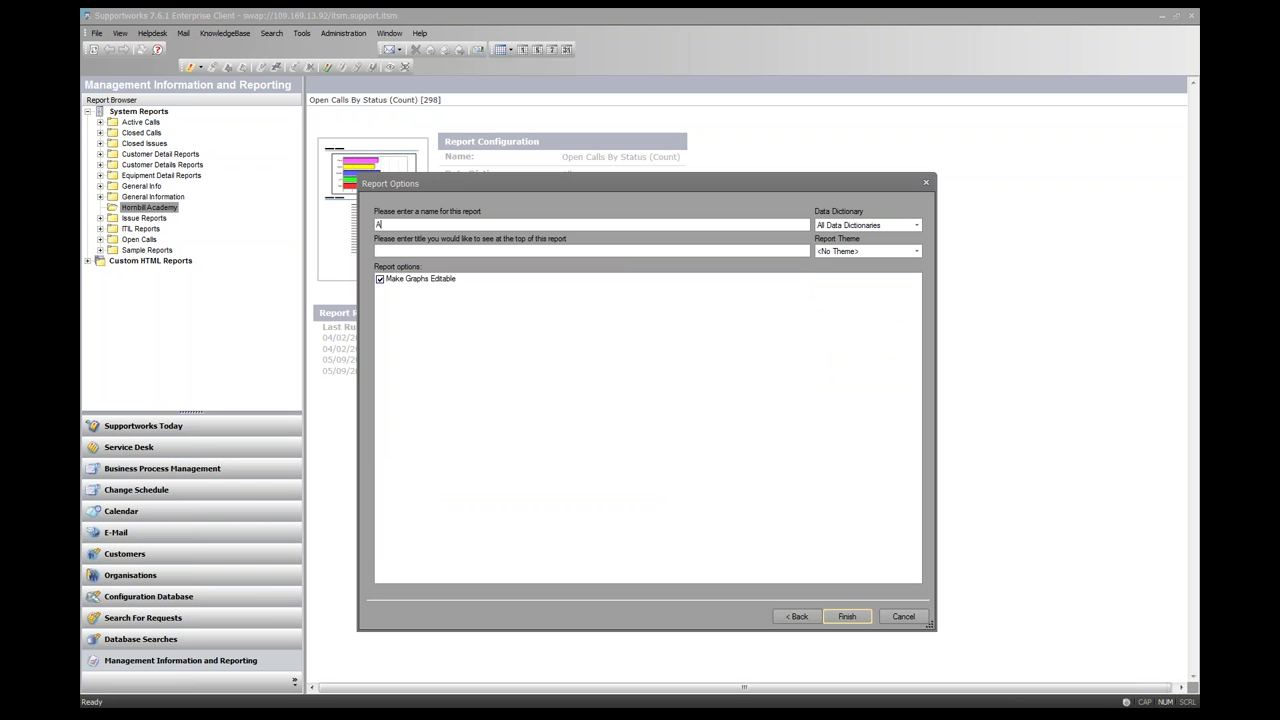
text(ll Open Calls Grouped by Priority)
text(All Open Calls Group)
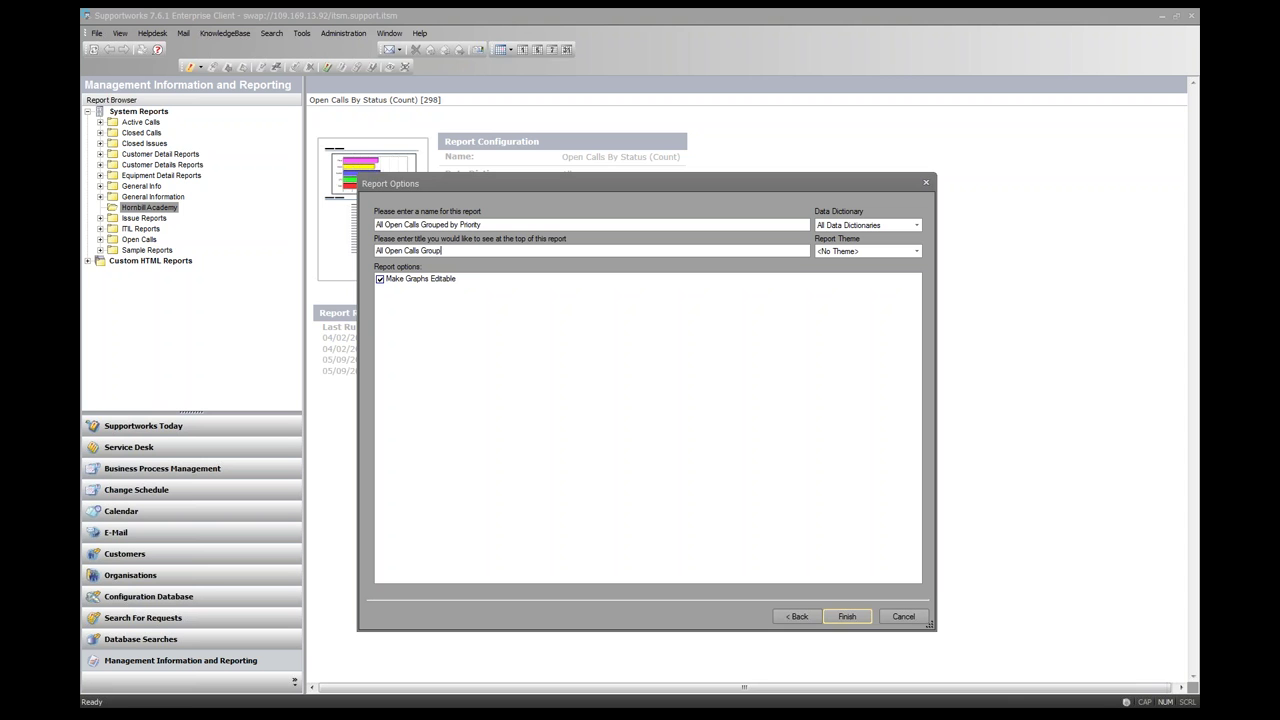
text(ed by Priority)
click(916, 225)
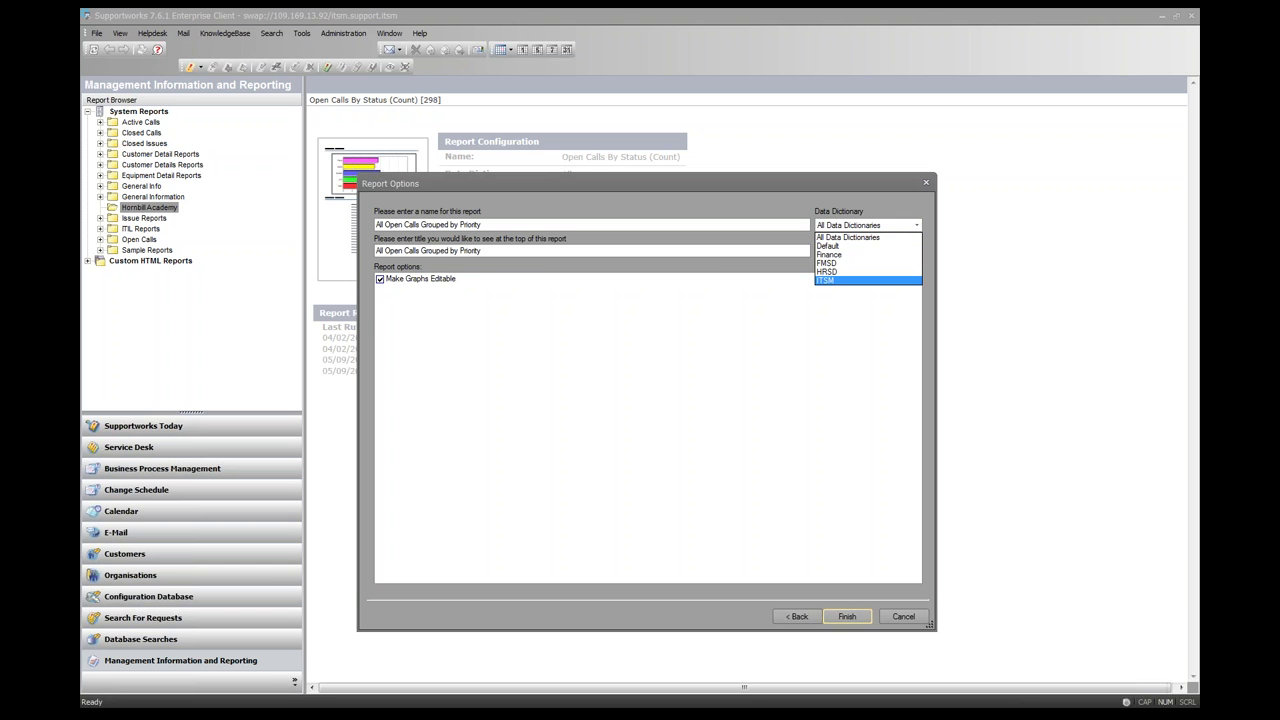
Step: Set the data dictionary to ITSM and the theme to supportworks, then finish the report
click(845, 280)
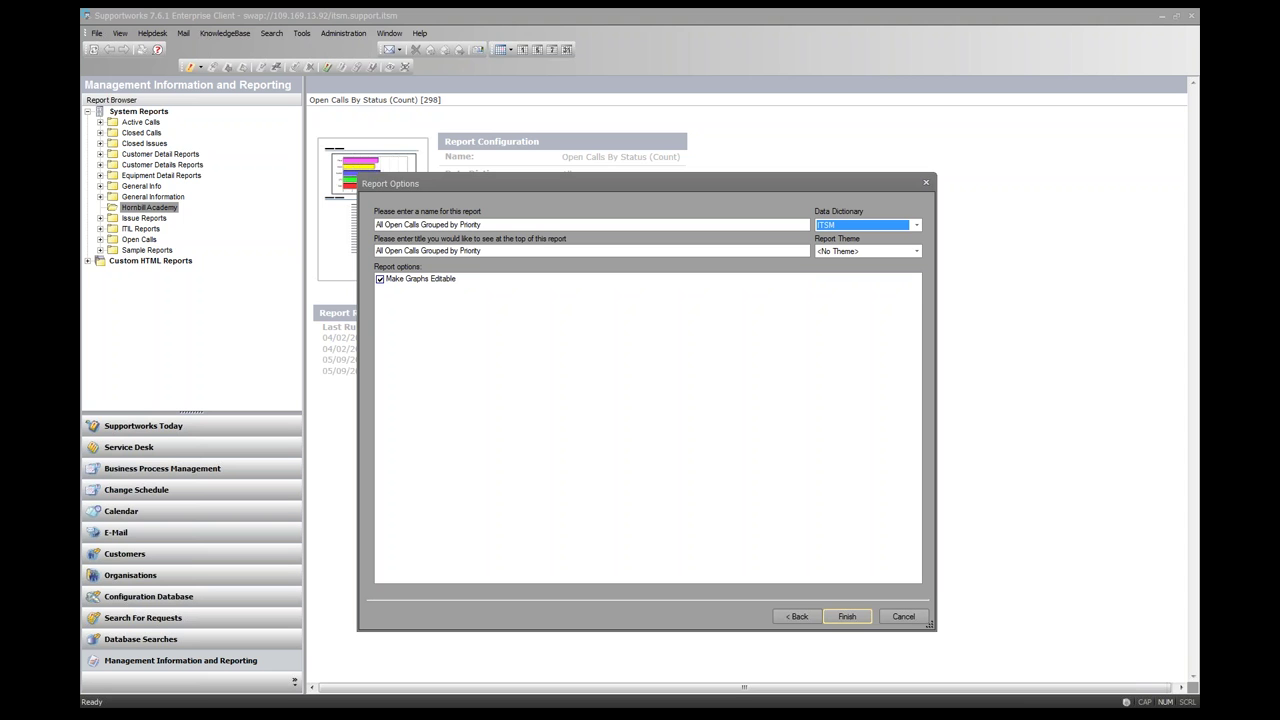
click(916, 251)
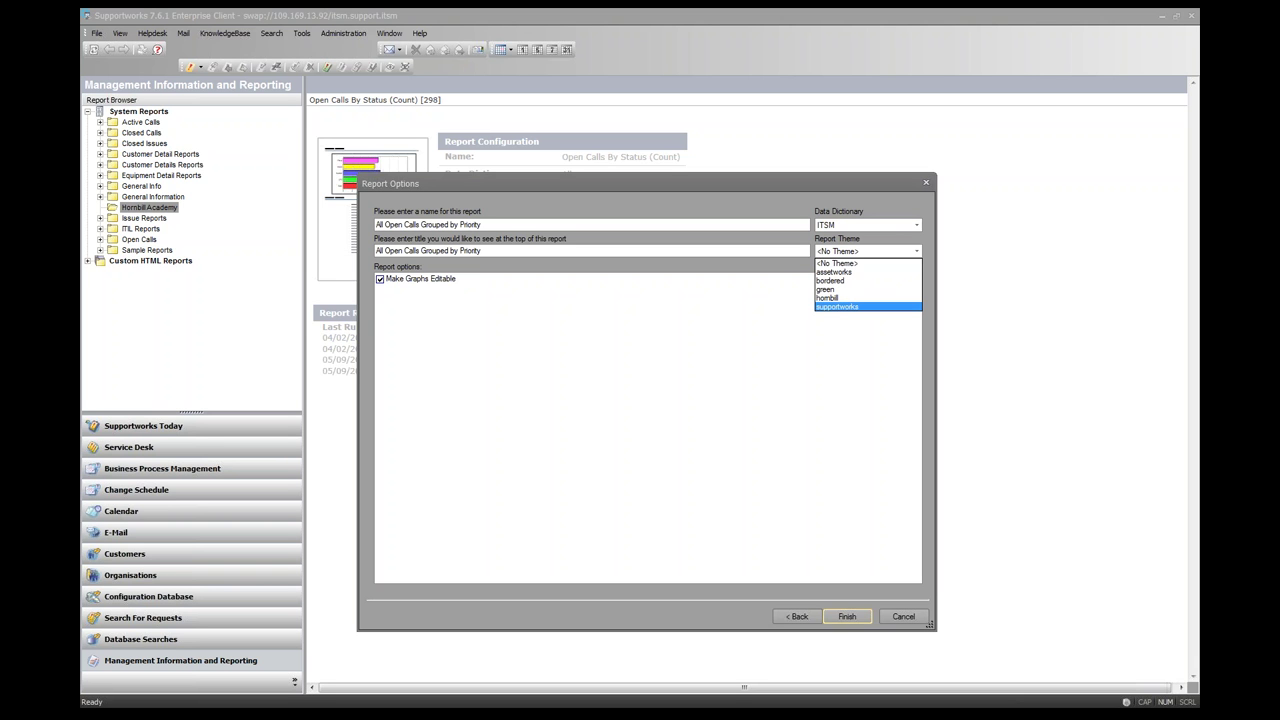
key(Return)
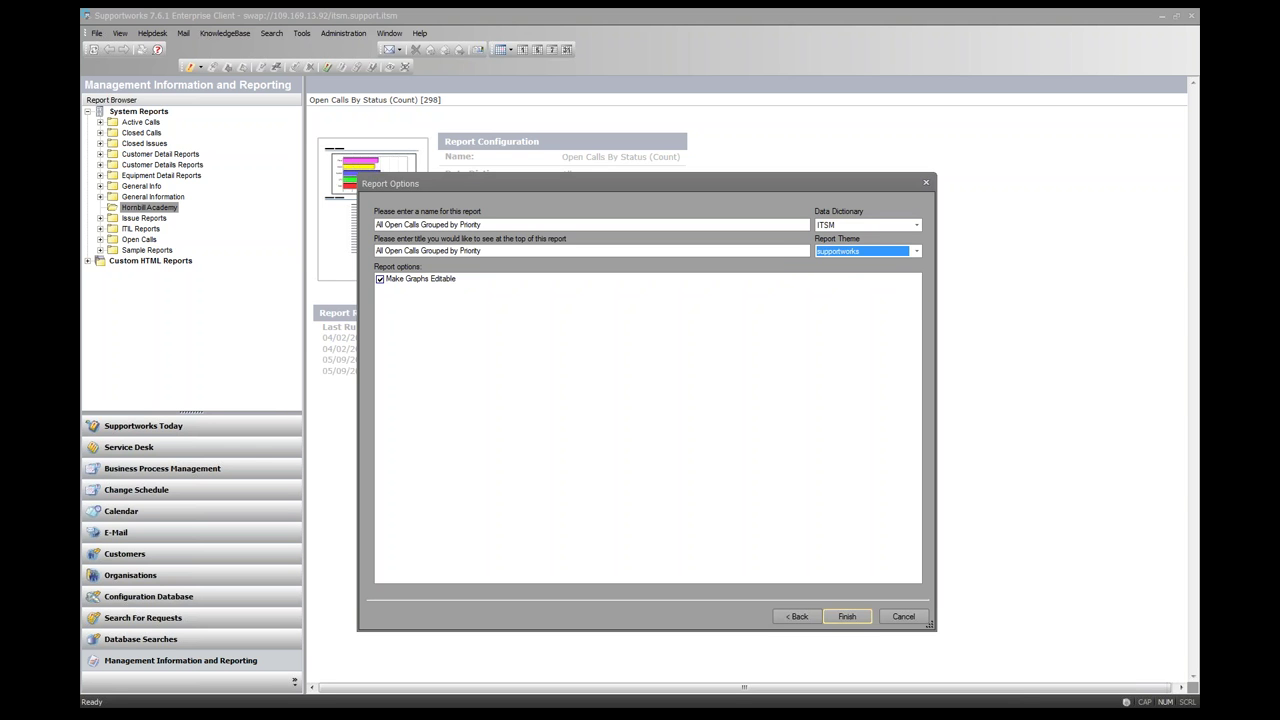
click(847, 616)
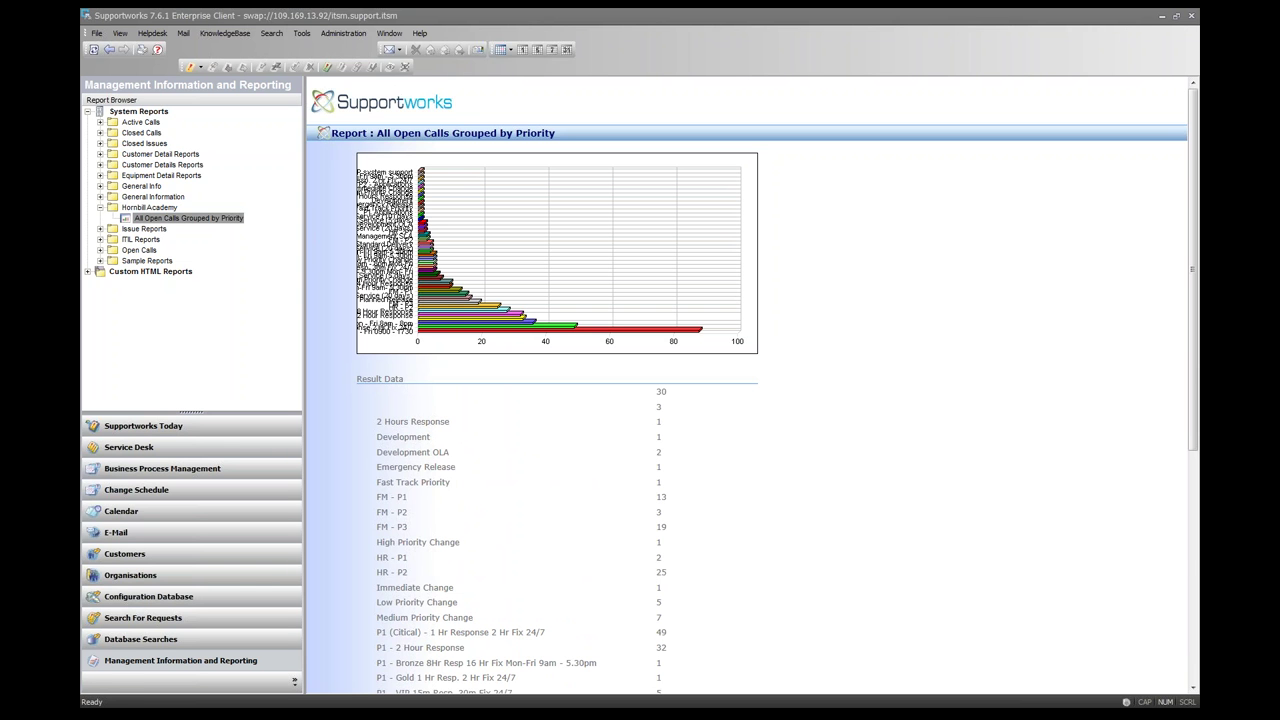
Step: Scroll the report results and select the HR - P1 and HR - P2 rows
scroll(750, 385, down, 5)
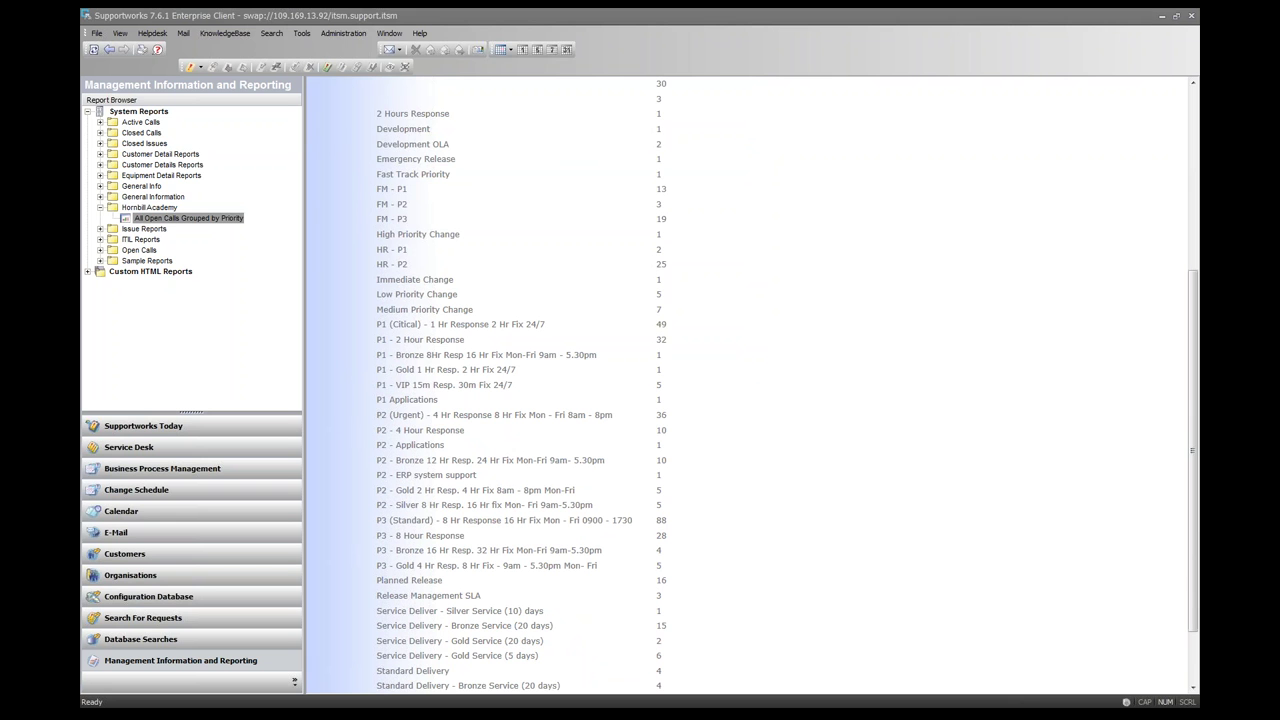
drag(376, 249, 666, 264)
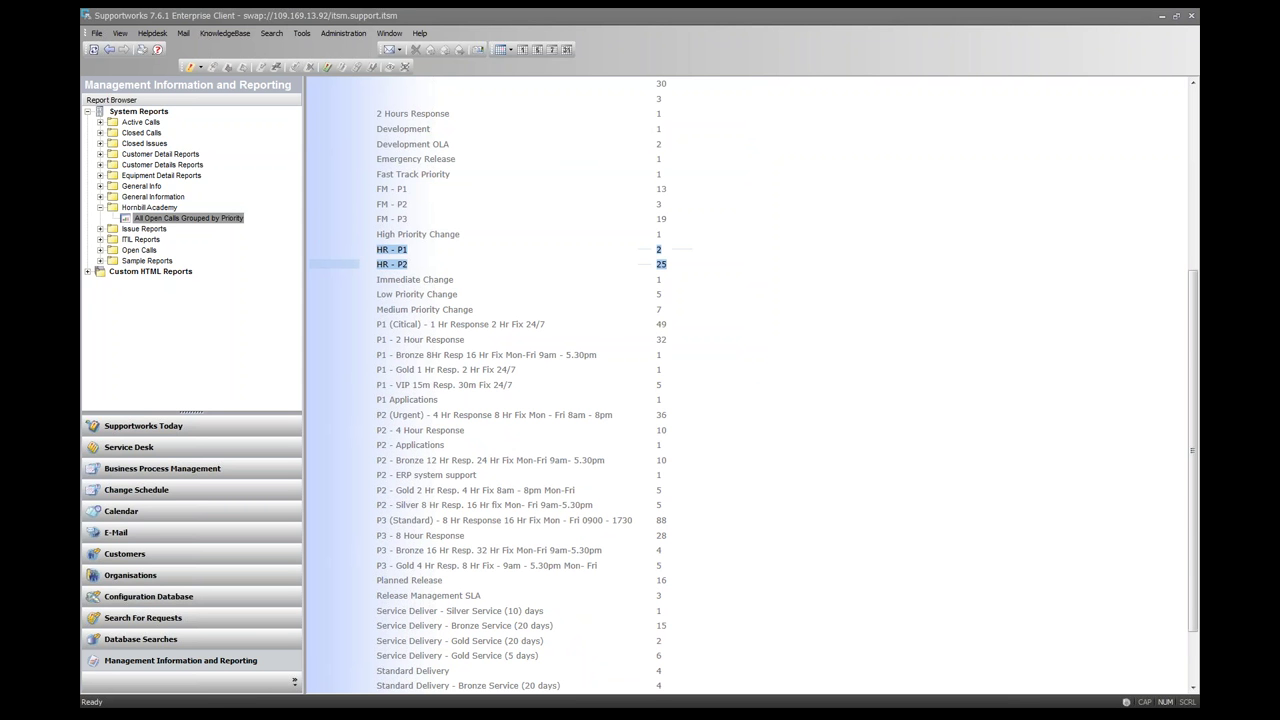
Step: Open the report's Properties from the Report Browser at the Filter Results tab
right_click(203, 217)
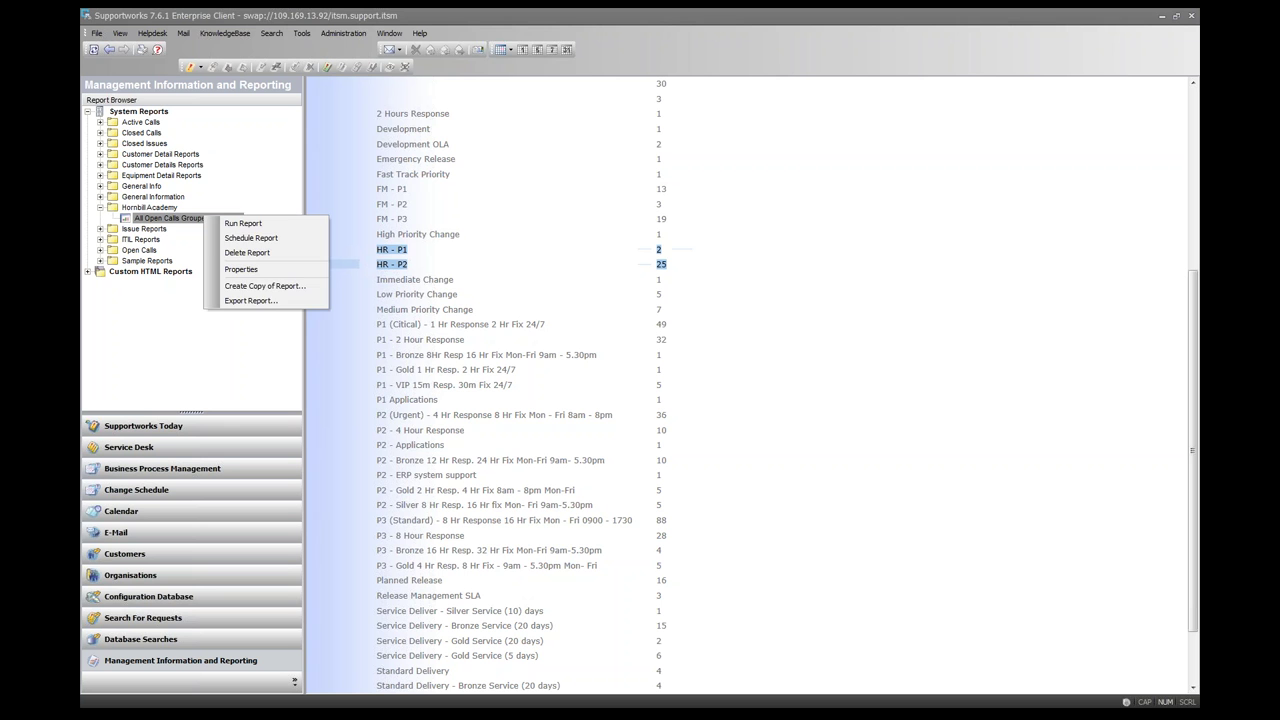
click(210, 268)
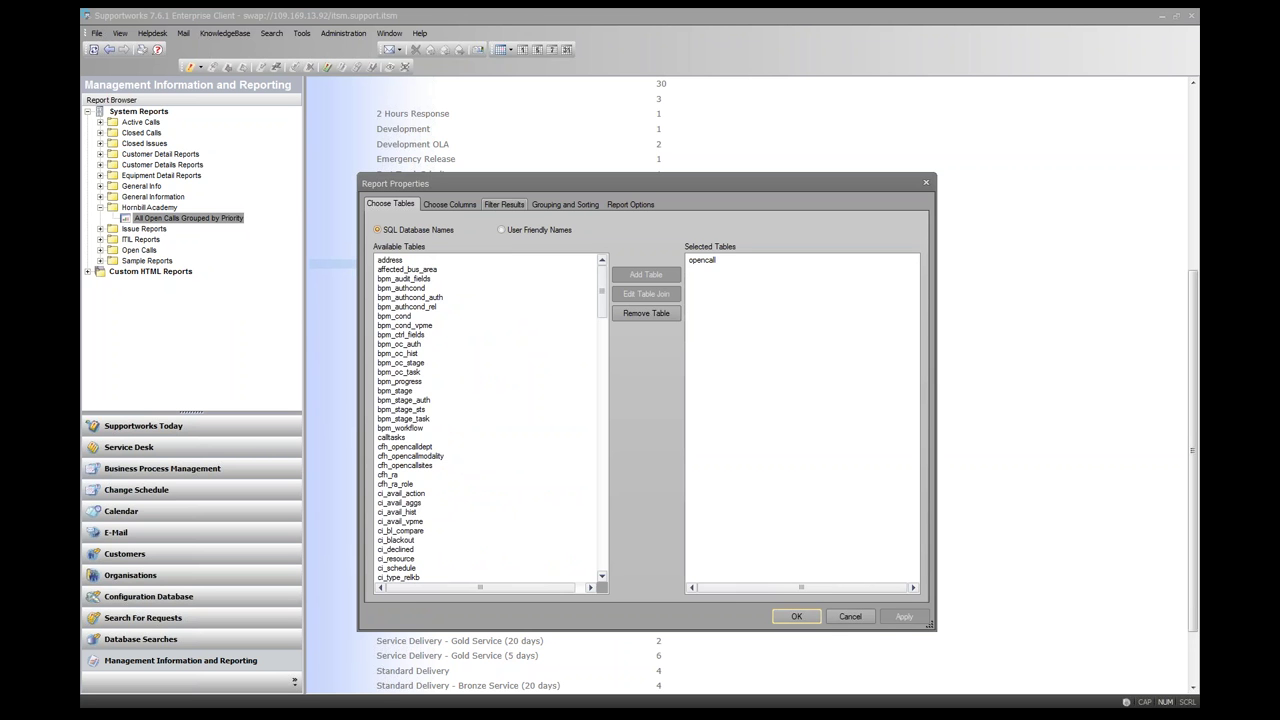
click(504, 204)
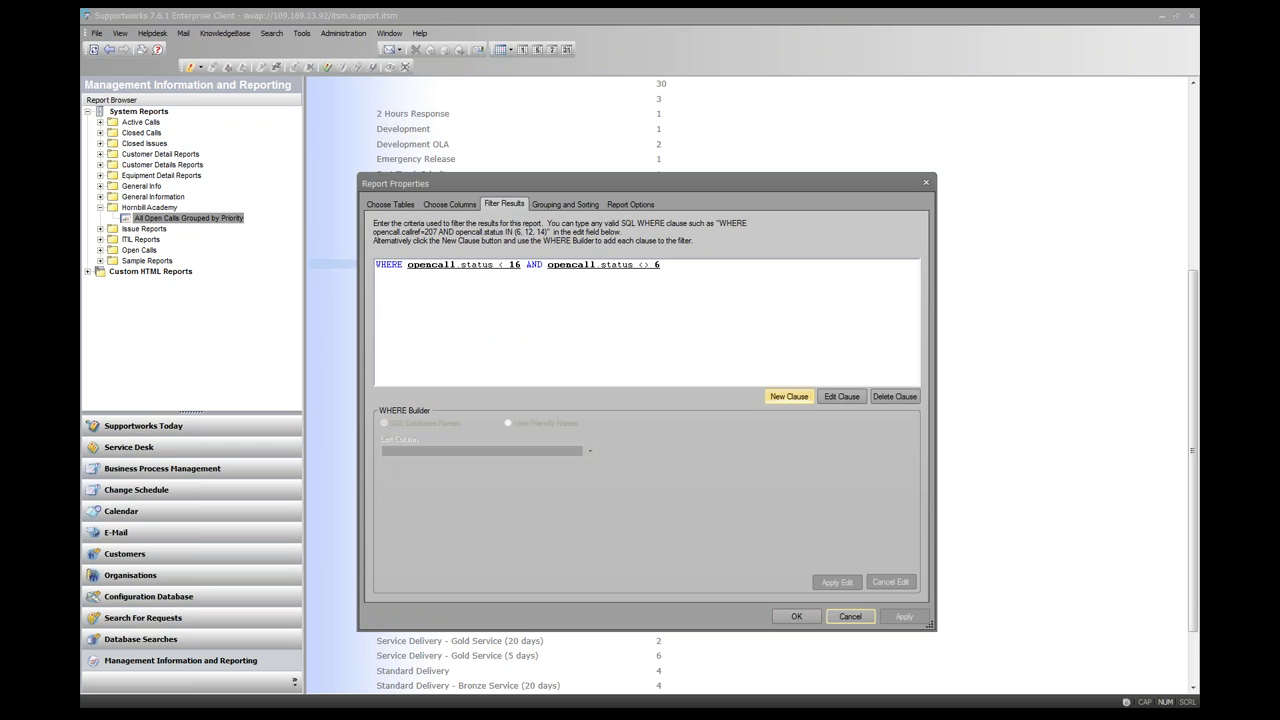
Step: Add the filter clause opencall -> appcode equal to user-defined value 'ITSM'
click(789, 396)
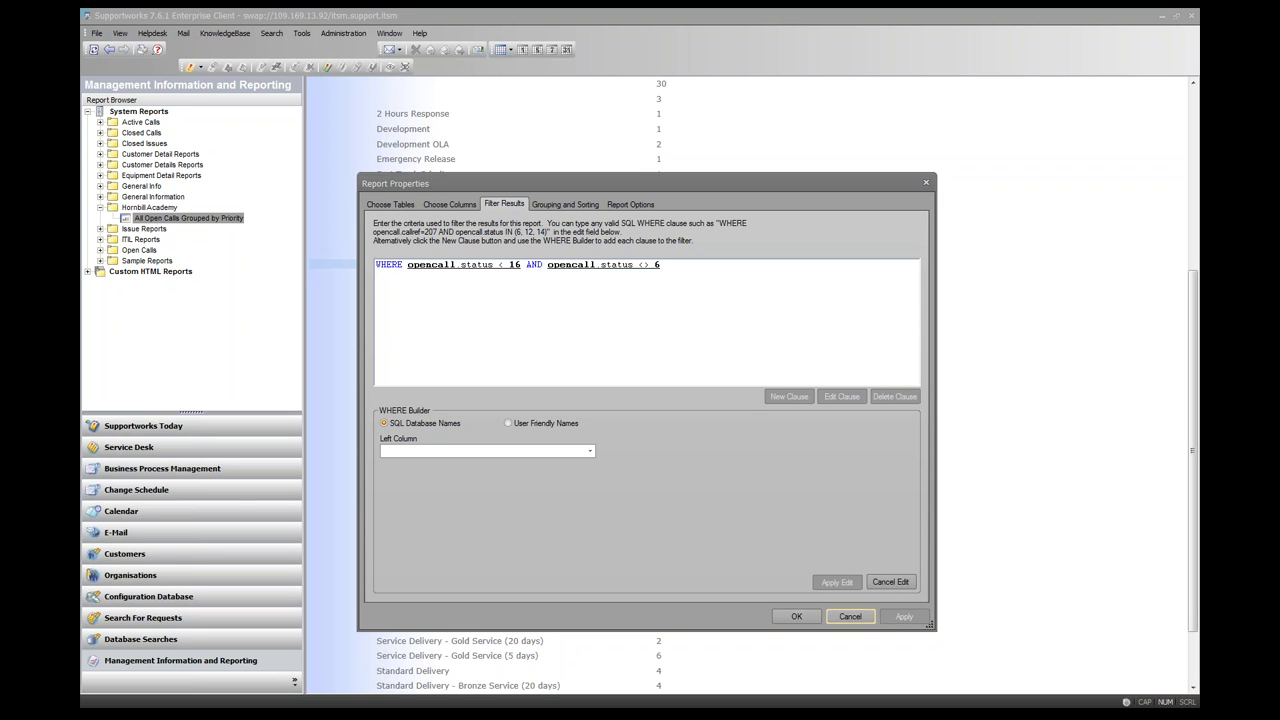
click(589, 451)
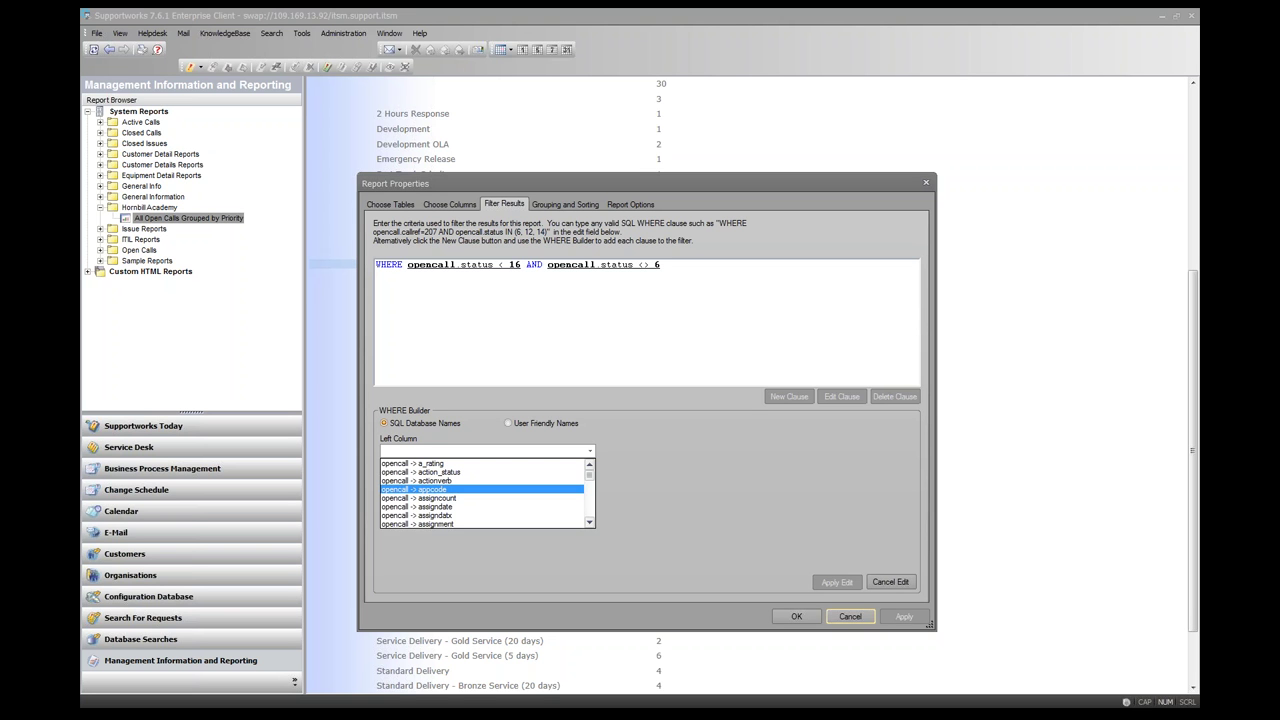
key(Return)
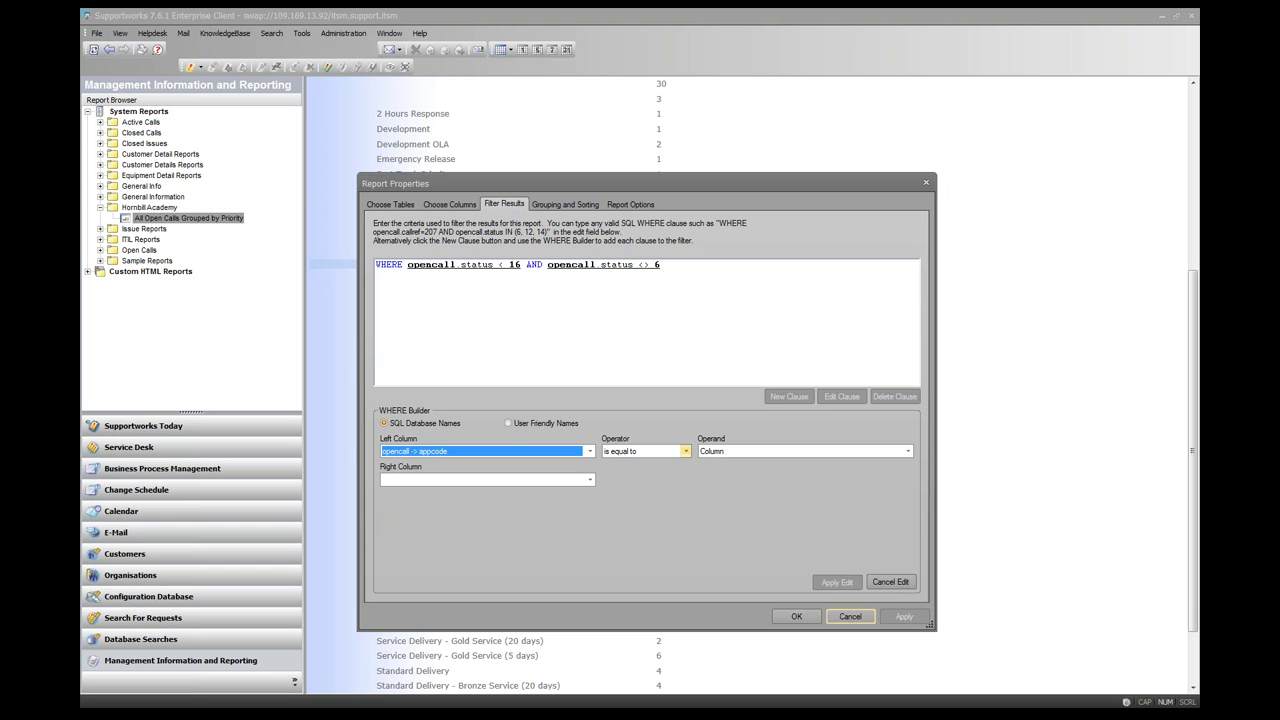
click(907, 451)
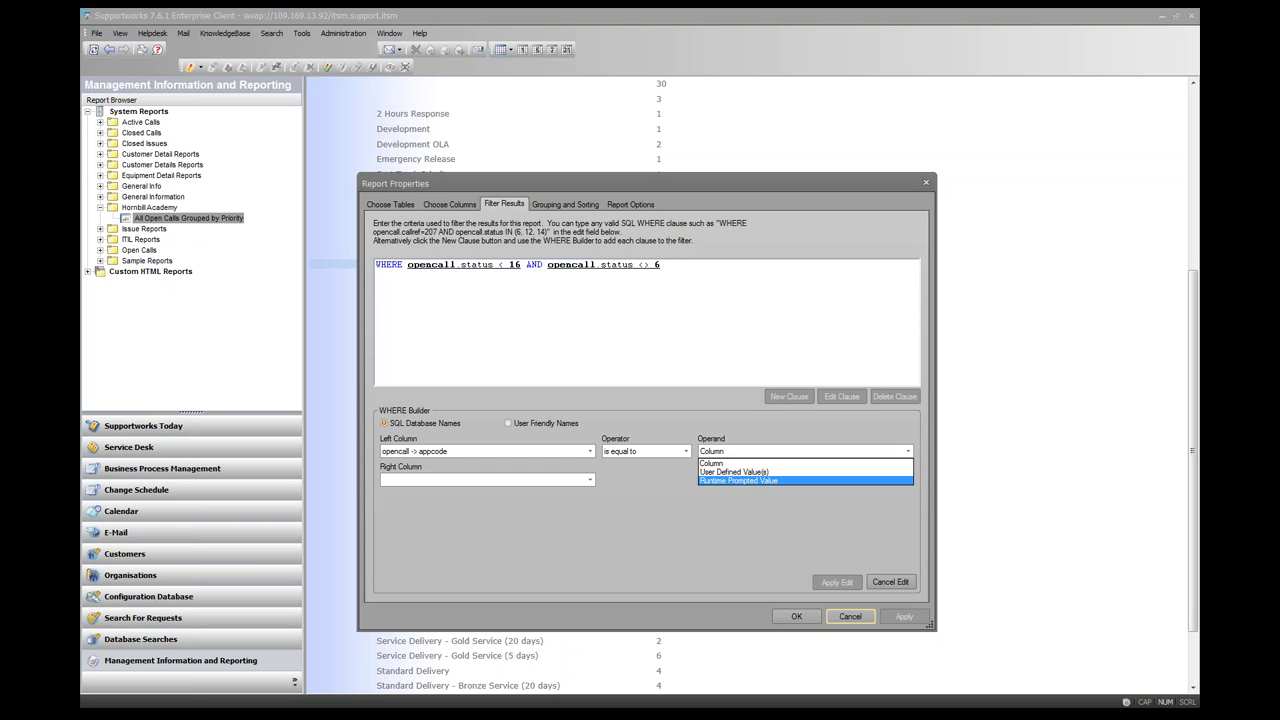
key(Return)
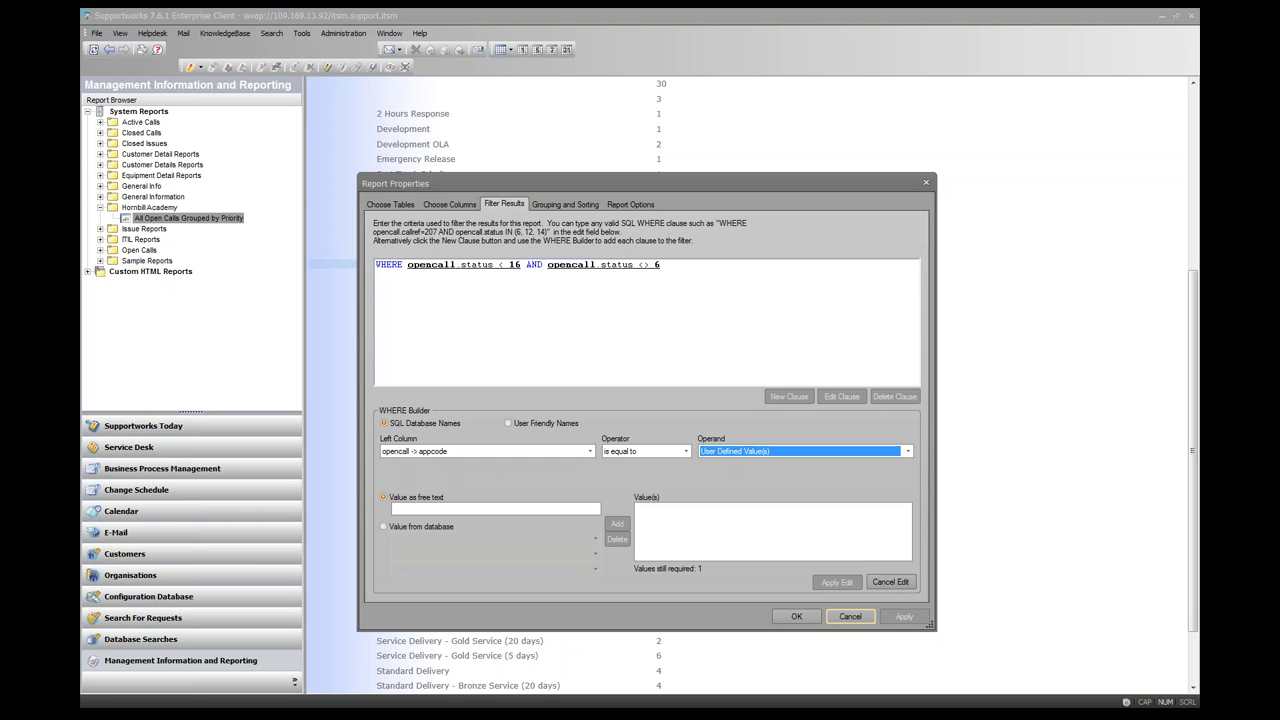
key(Tab)
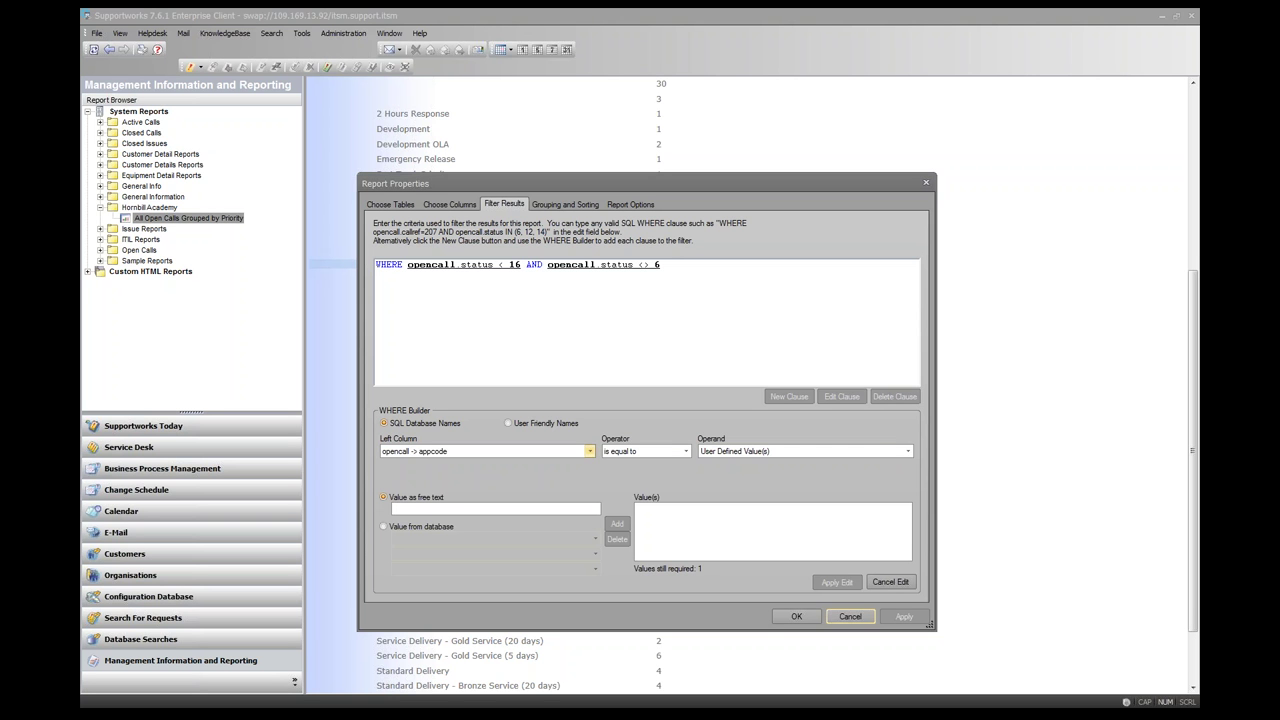
text(ITSM)
key(Return)
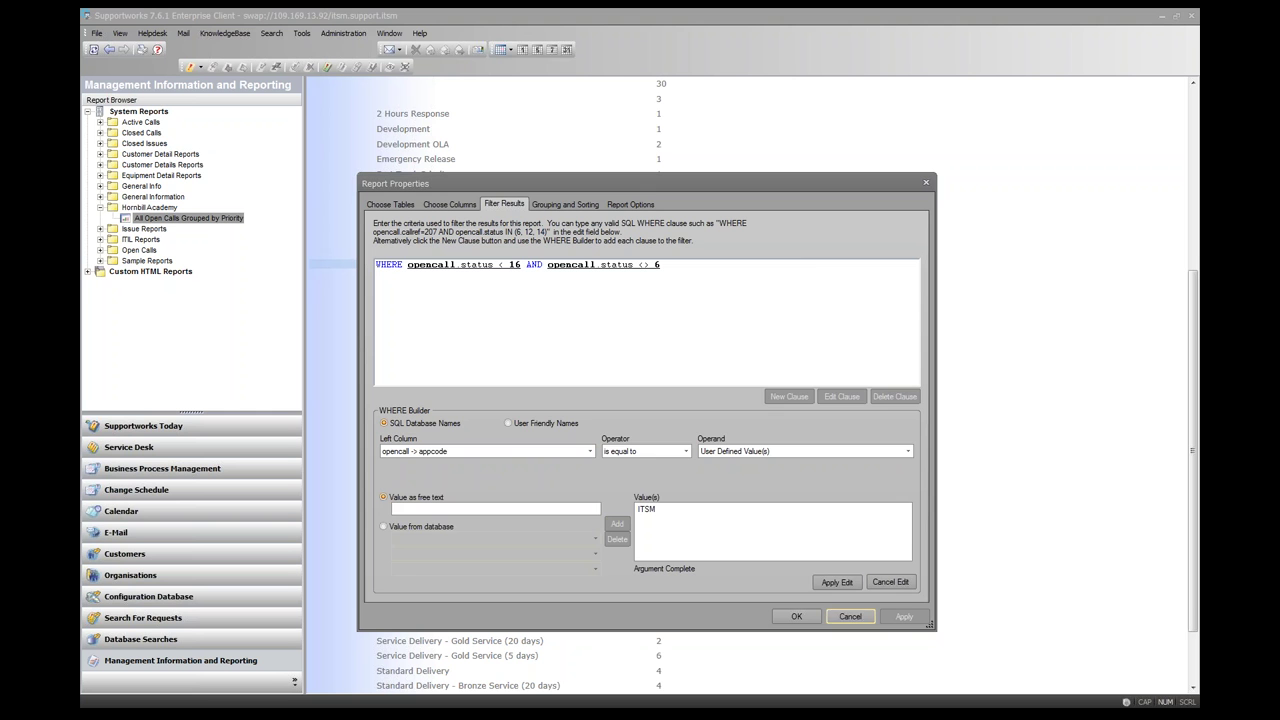
key(Tab)
key(Return)
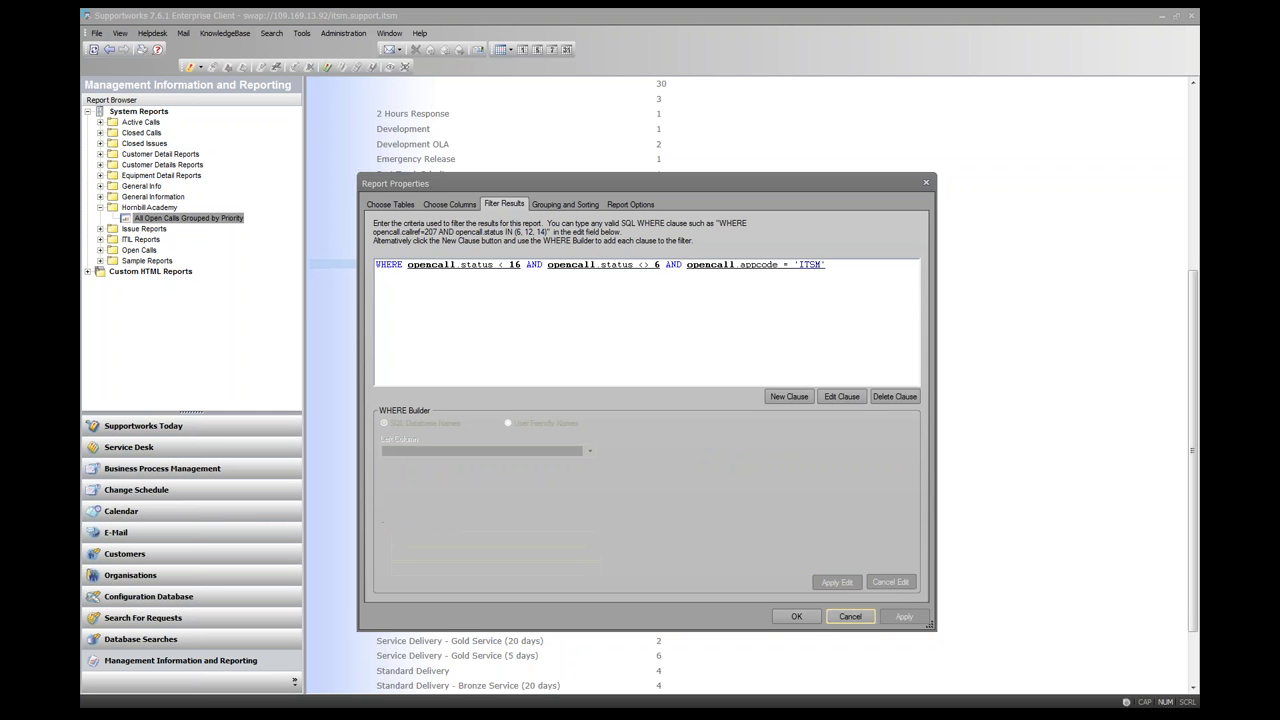
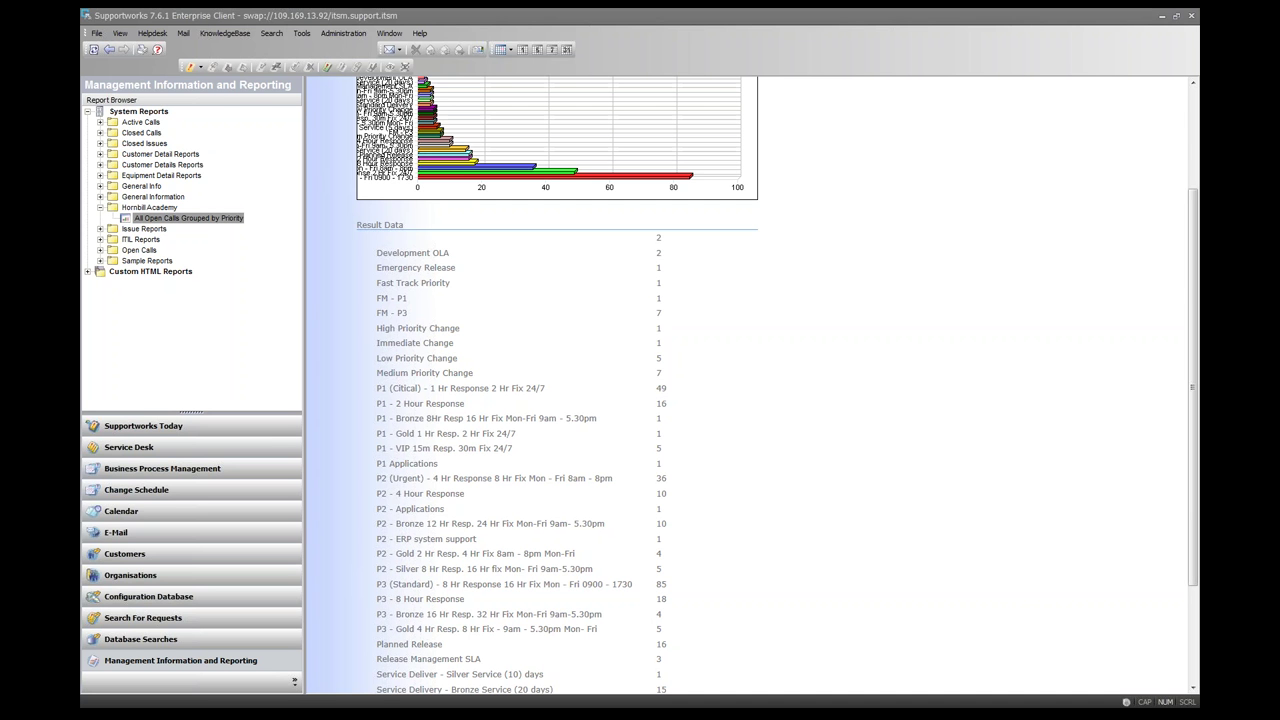
Step: Open the All Open Calls Grouped by Priority report's Properties at the Filter Results criteria
scroll(748, 385, up, 3)
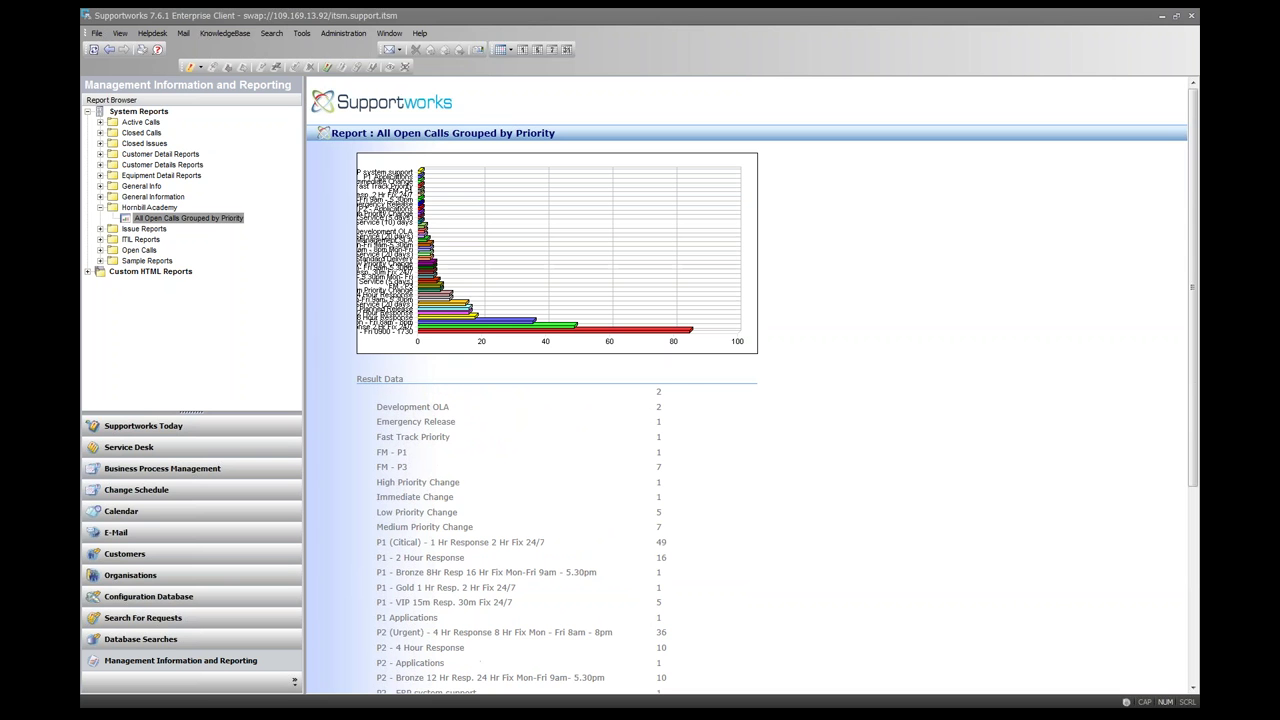
right_click(186, 217)
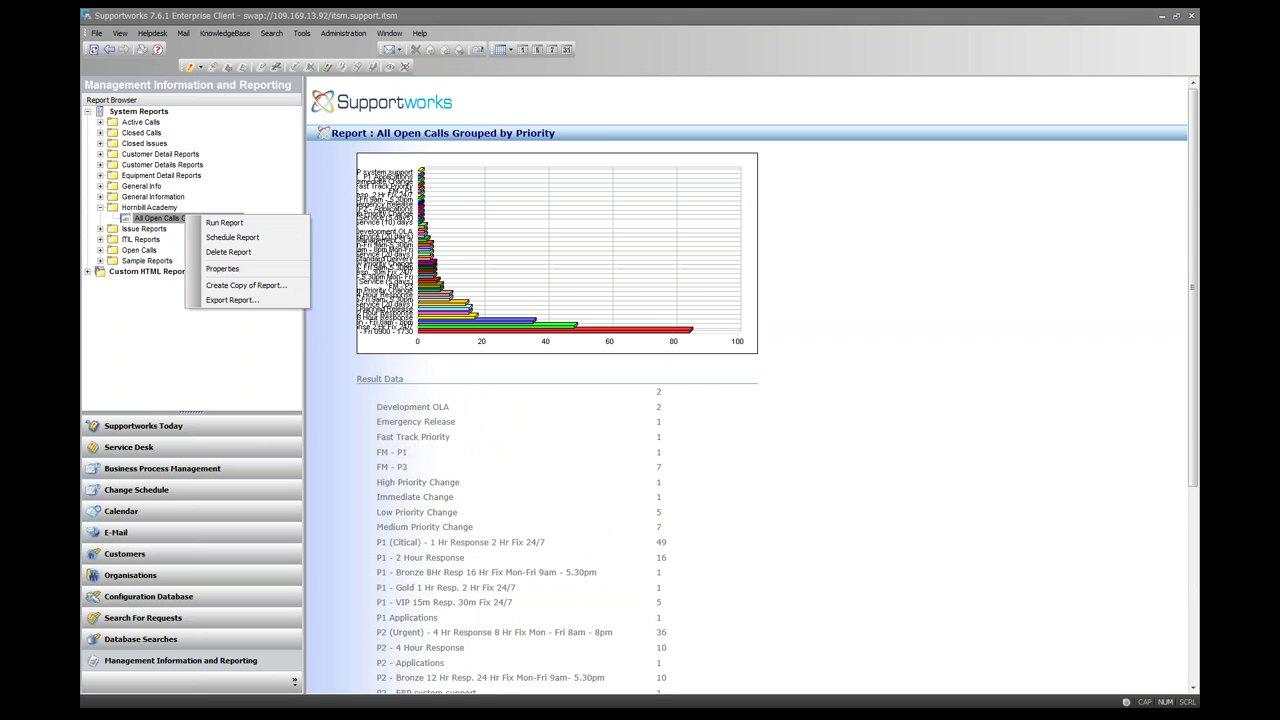
click(222, 268)
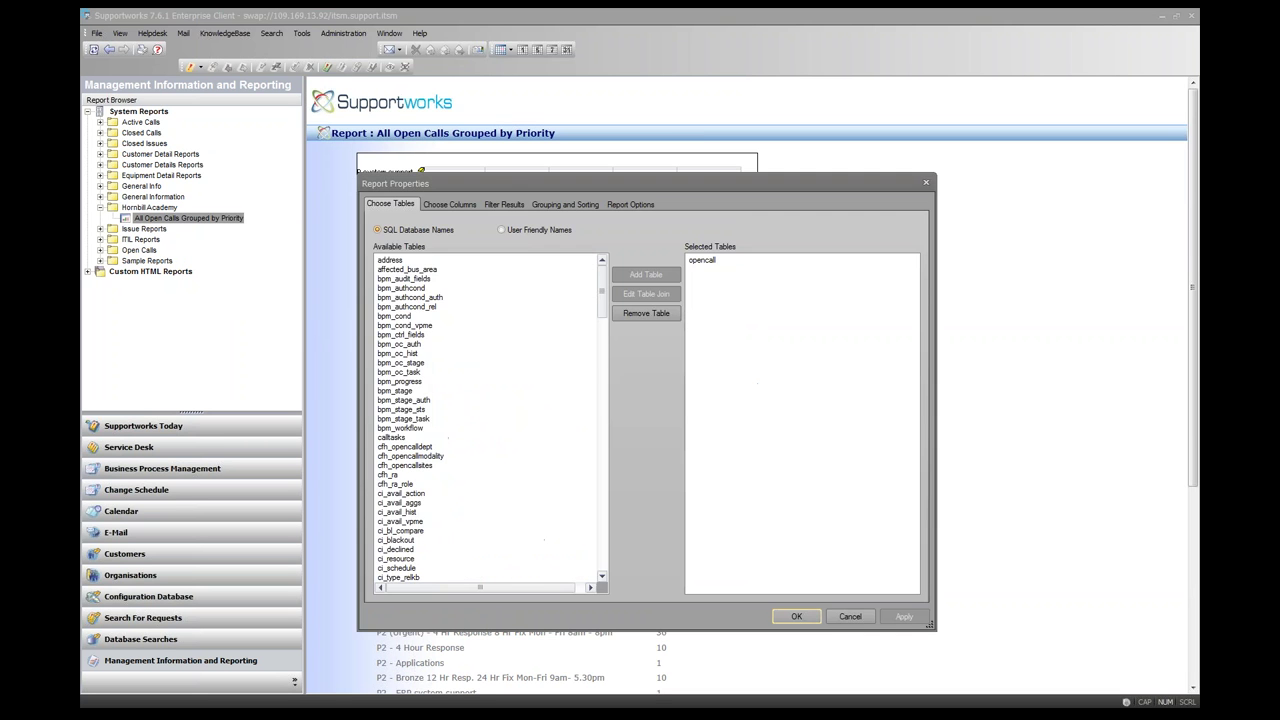
click(504, 204)
click(600, 265)
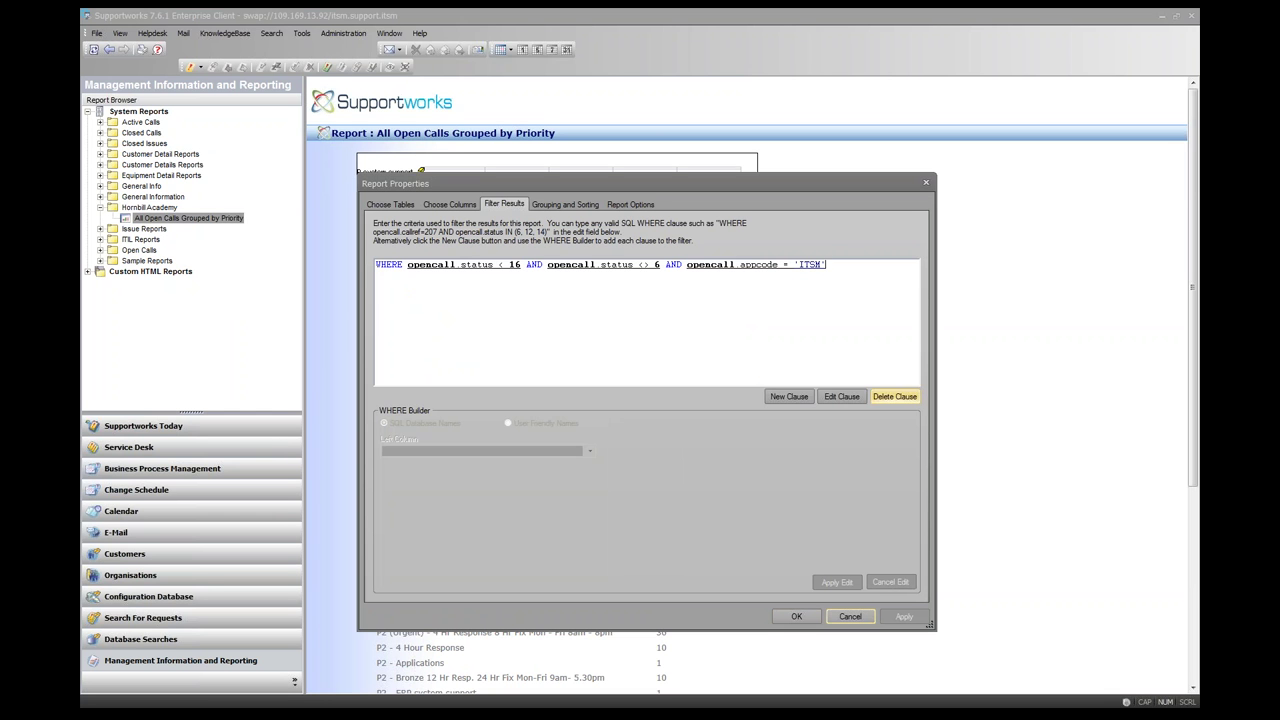
Step: Start a new filter clause on the callclass column
click(789, 396)
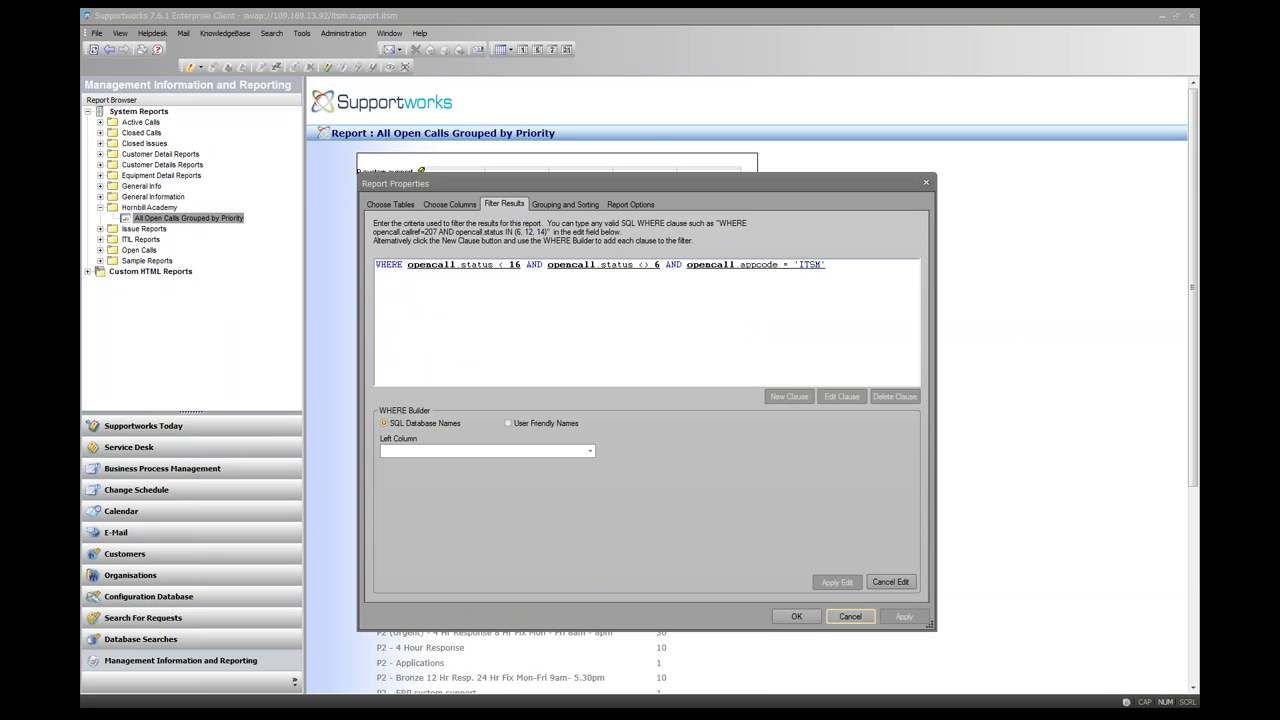
click(589, 451)
scroll(485, 493, down, 10)
key(Escape)
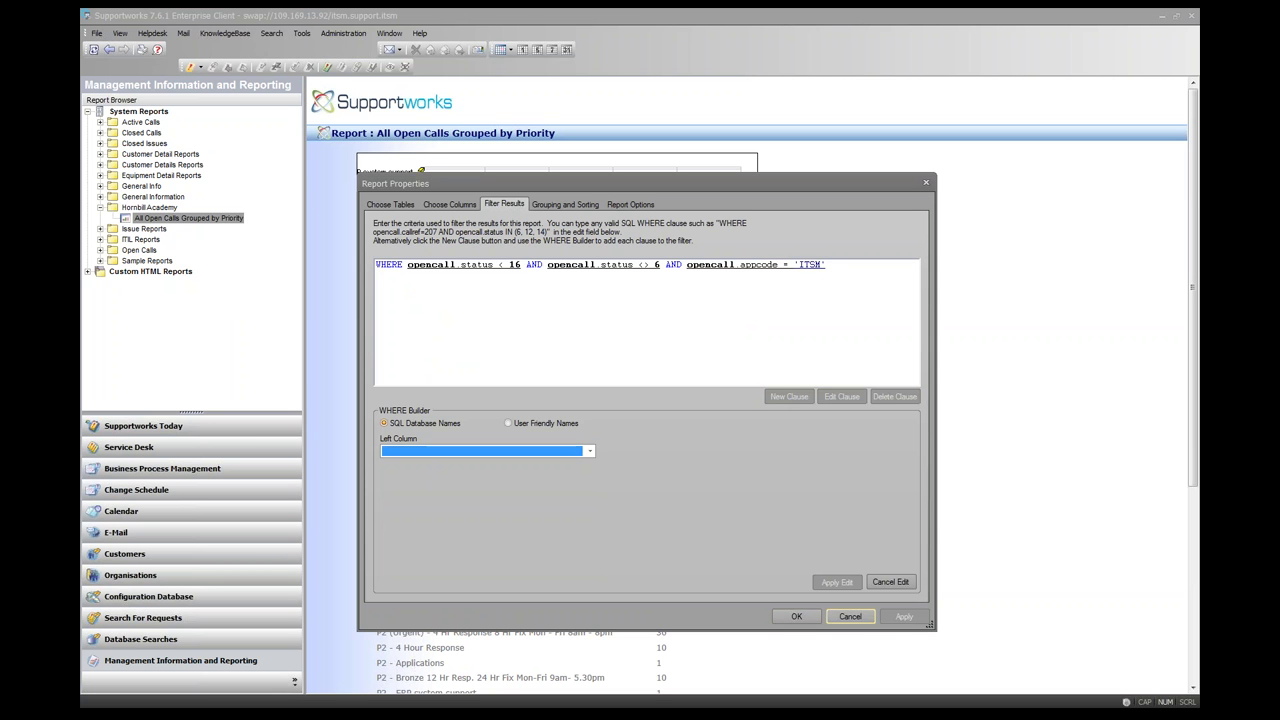
click(589, 451)
scroll(485, 493, down, 5)
scroll(485, 493, down, 3)
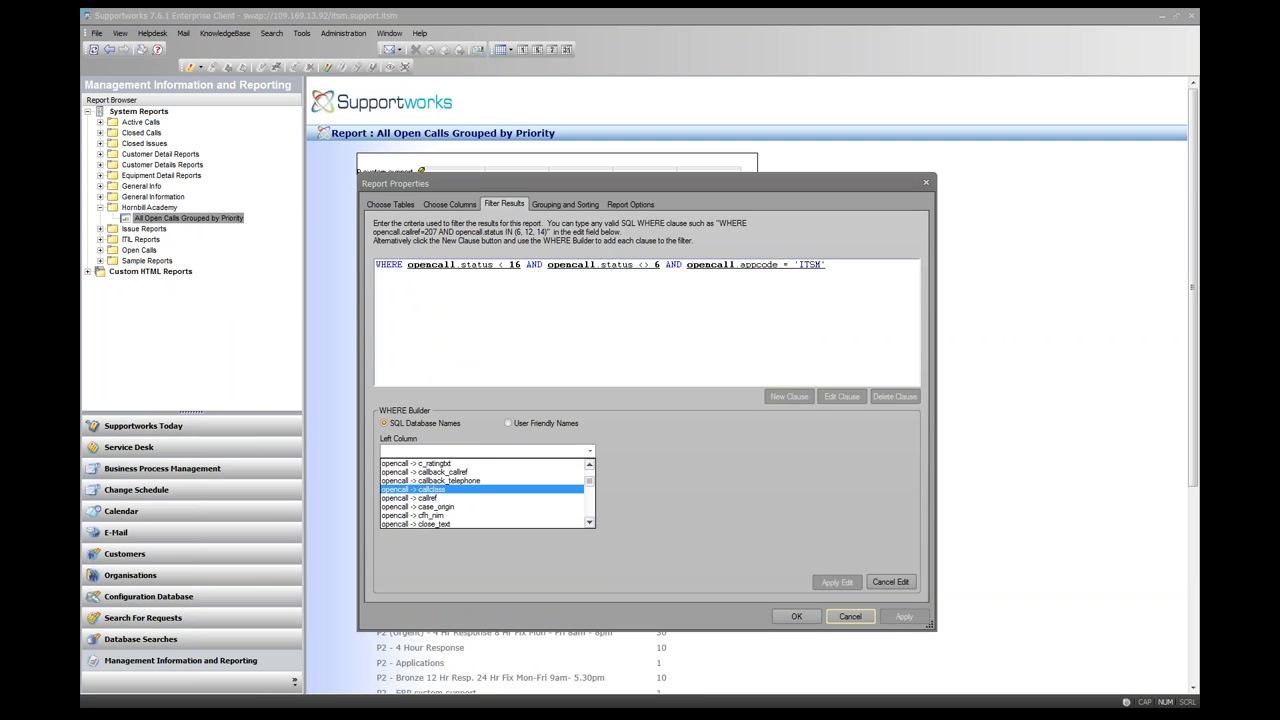
click(485, 489)
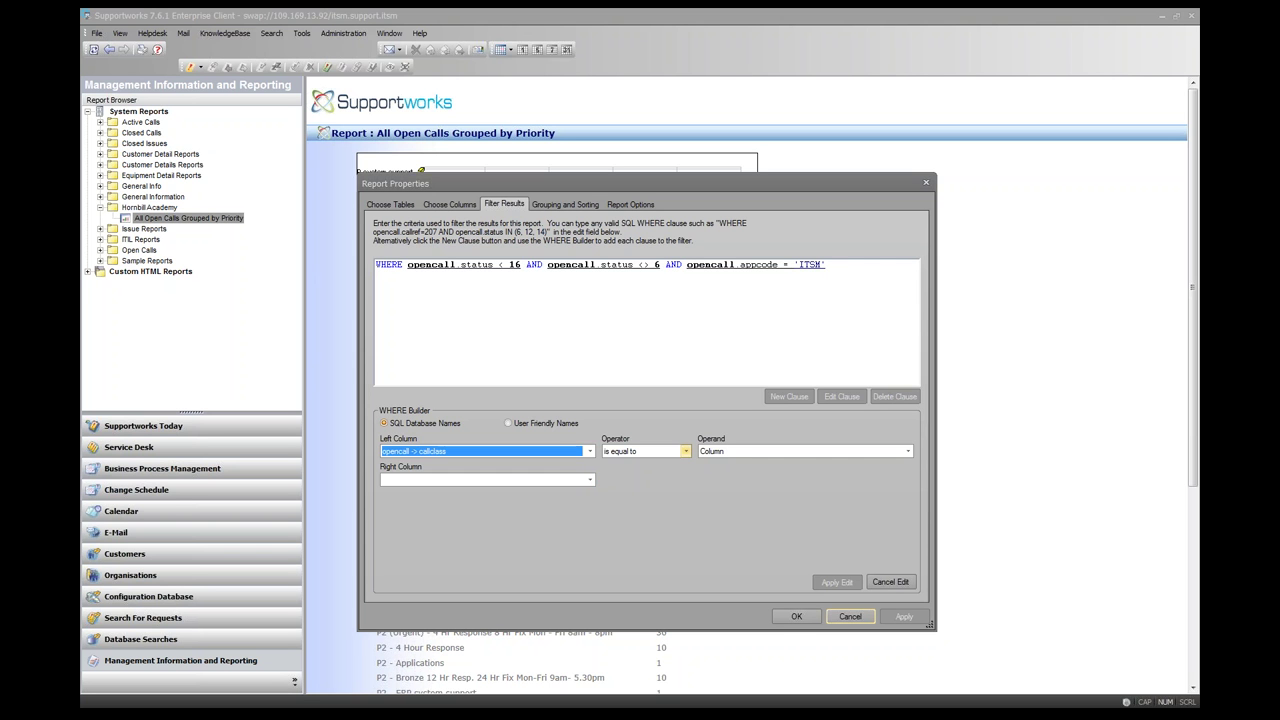
Step: Match callclass to the user-defined value 'Change Request', add it to the WHERE clause and apply
click(760, 451)
click(740, 471)
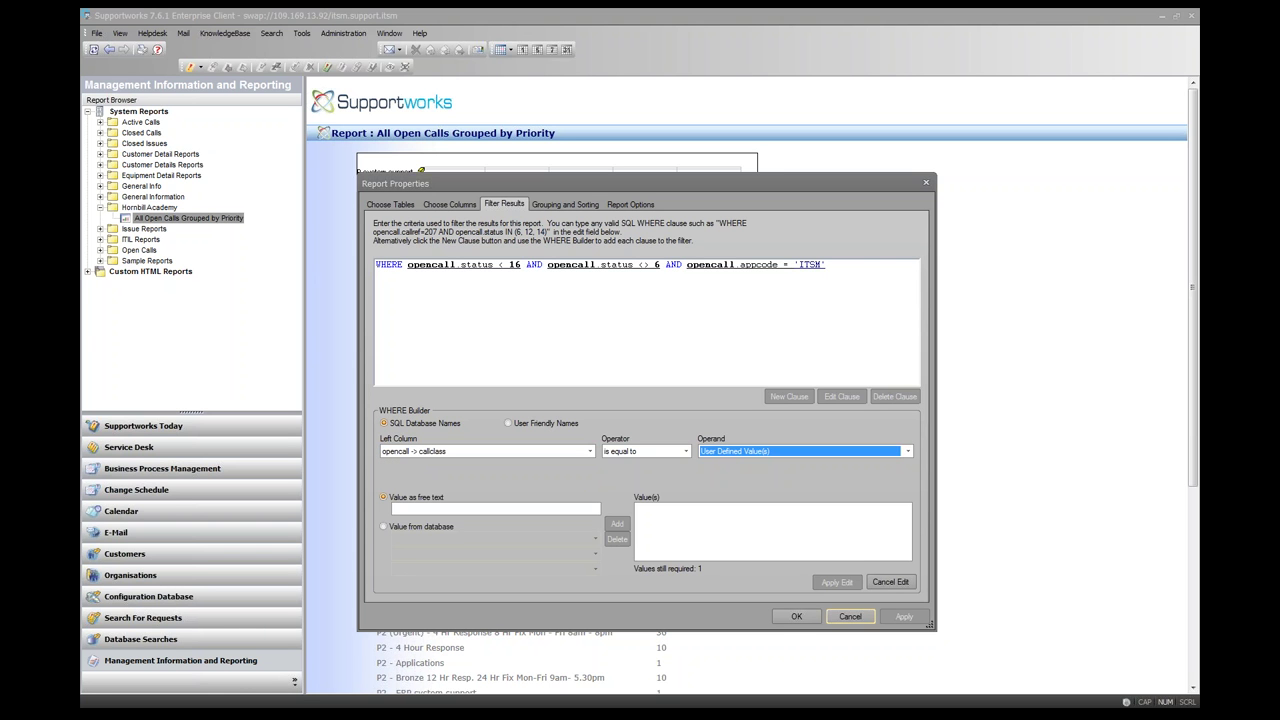
click(430, 508)
text(Change Request)
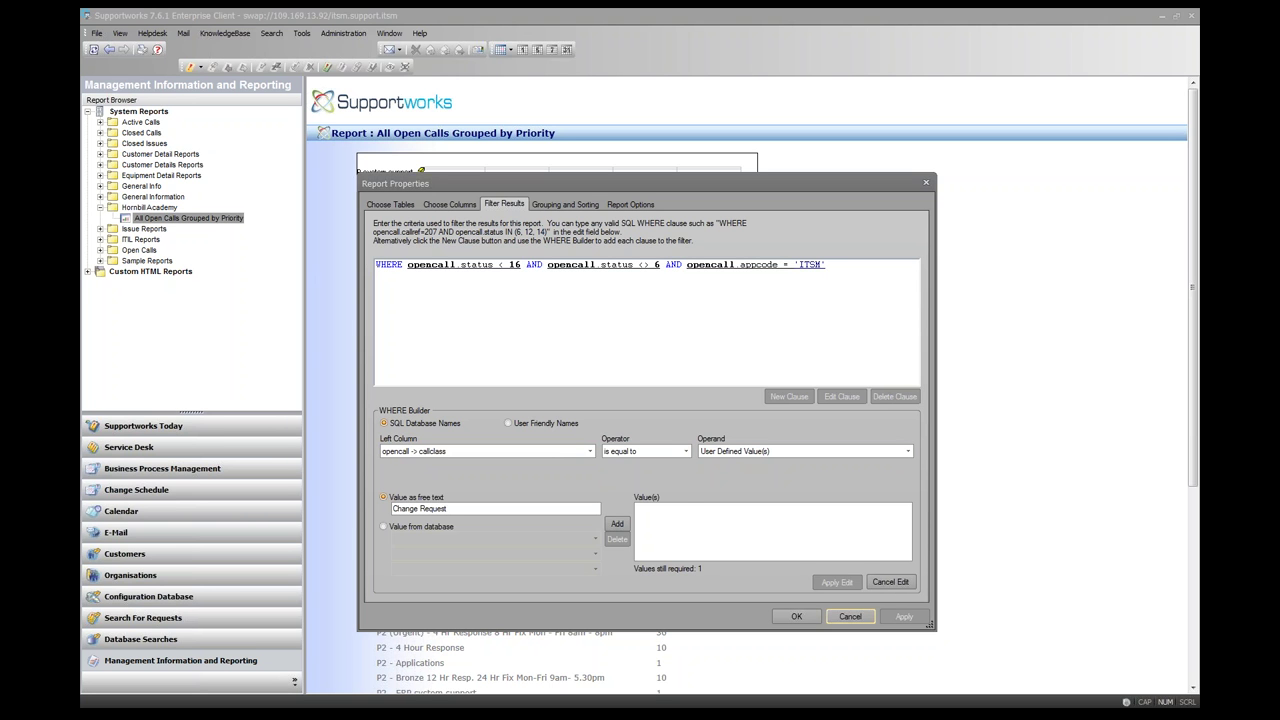
click(617, 524)
click(837, 582)
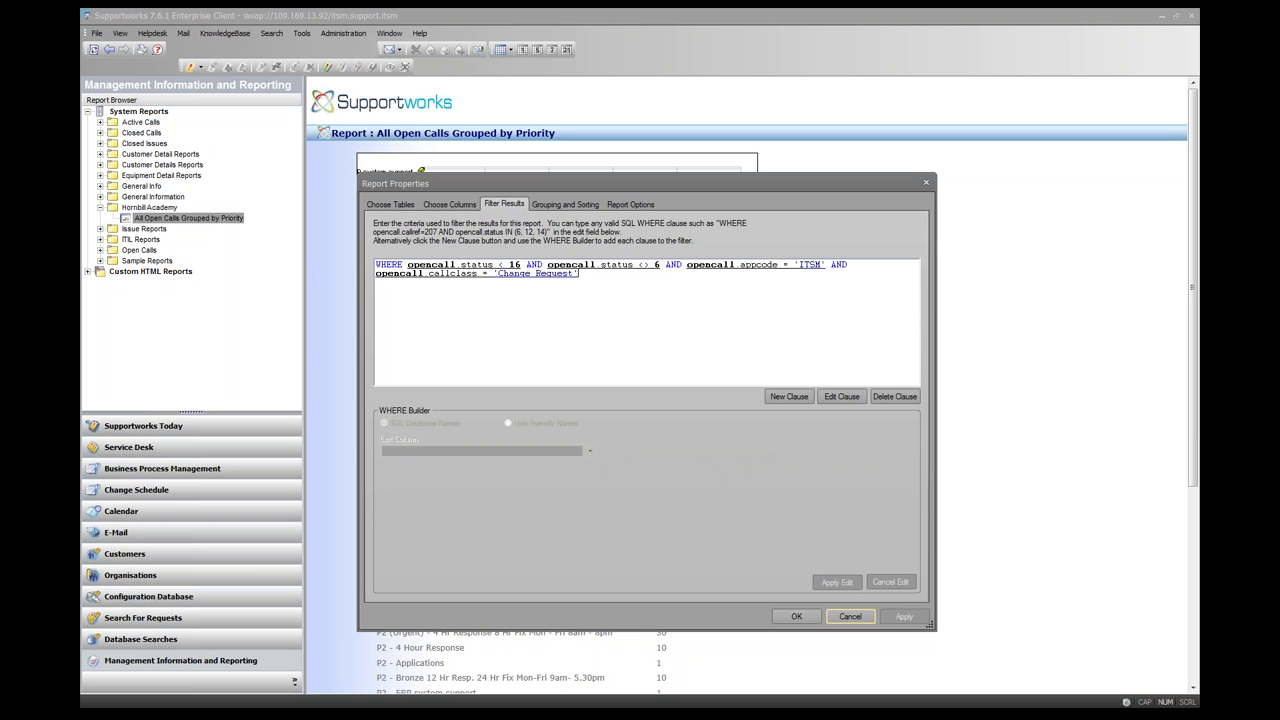
click(797, 616)
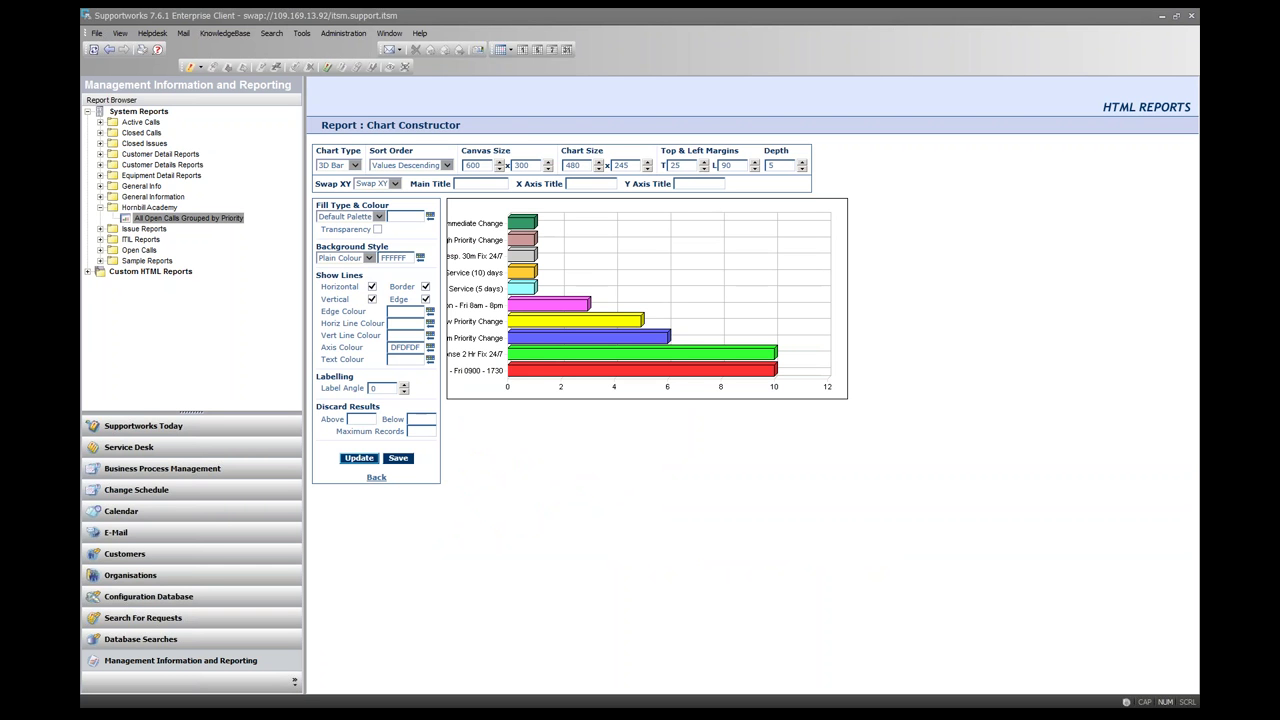
Step: Set canvas 800x400, chart 400x330 and left margin 350, then redraw the chart
double_click(473, 165)
text(800)
key(Tab)
text(400)
key(Tab)
text(400)
key(Tab)
text(3)
key(Tab)
text(350)
key(Return)
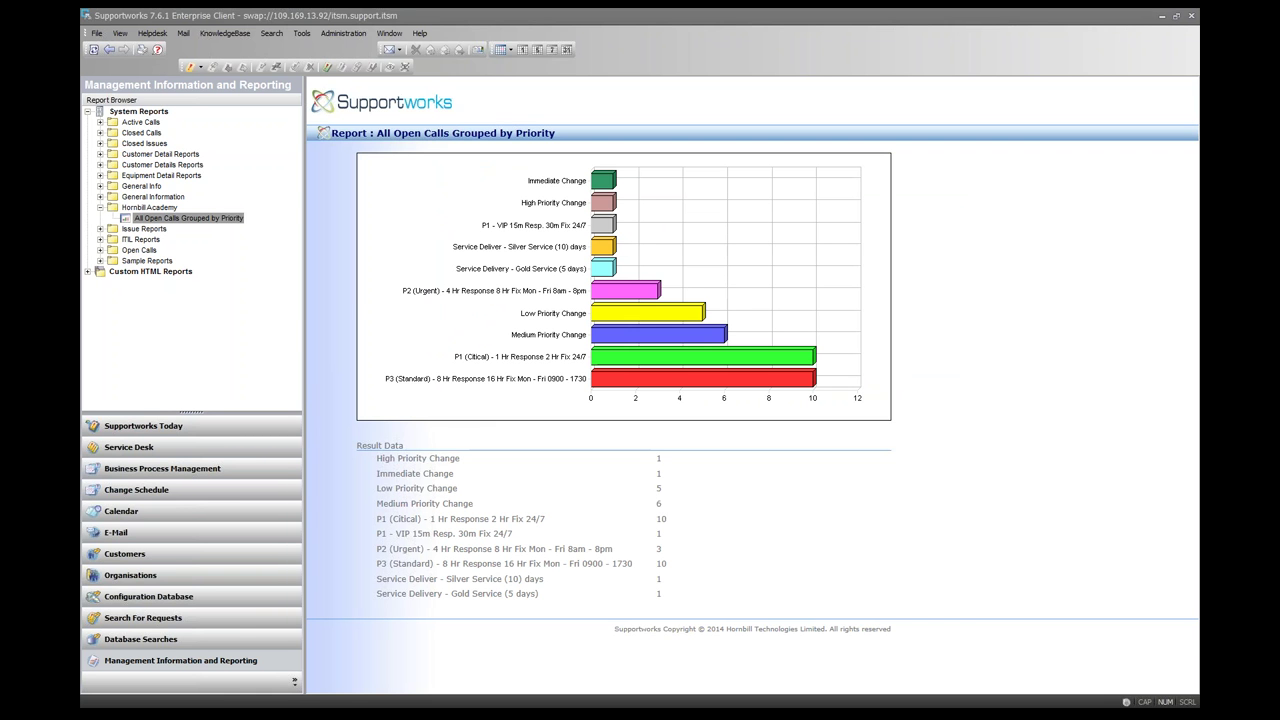
Step: Reopen the report's filter criteria with the cursor at the end of the WHERE clause
right_click(230, 217)
key(ctrl+Tab)
key(ctrl+Tab)
click(580, 273)
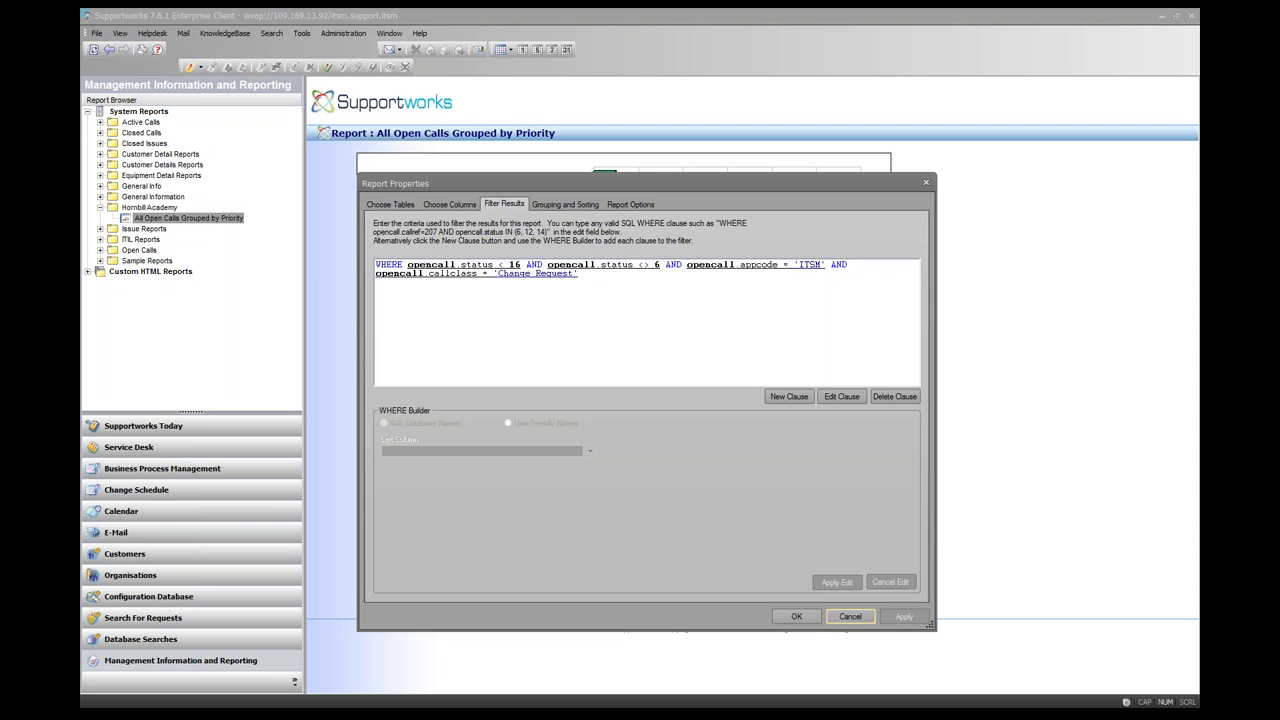
Step: Append opencall.logdatex bounds between _sw_time(startoflastyear) and _sw_time(endoflastyear) to the WHERE clause
text(and opencall)
key(BackSpace)
text(.logdatex =)
text(_sw_time()
text(startof)
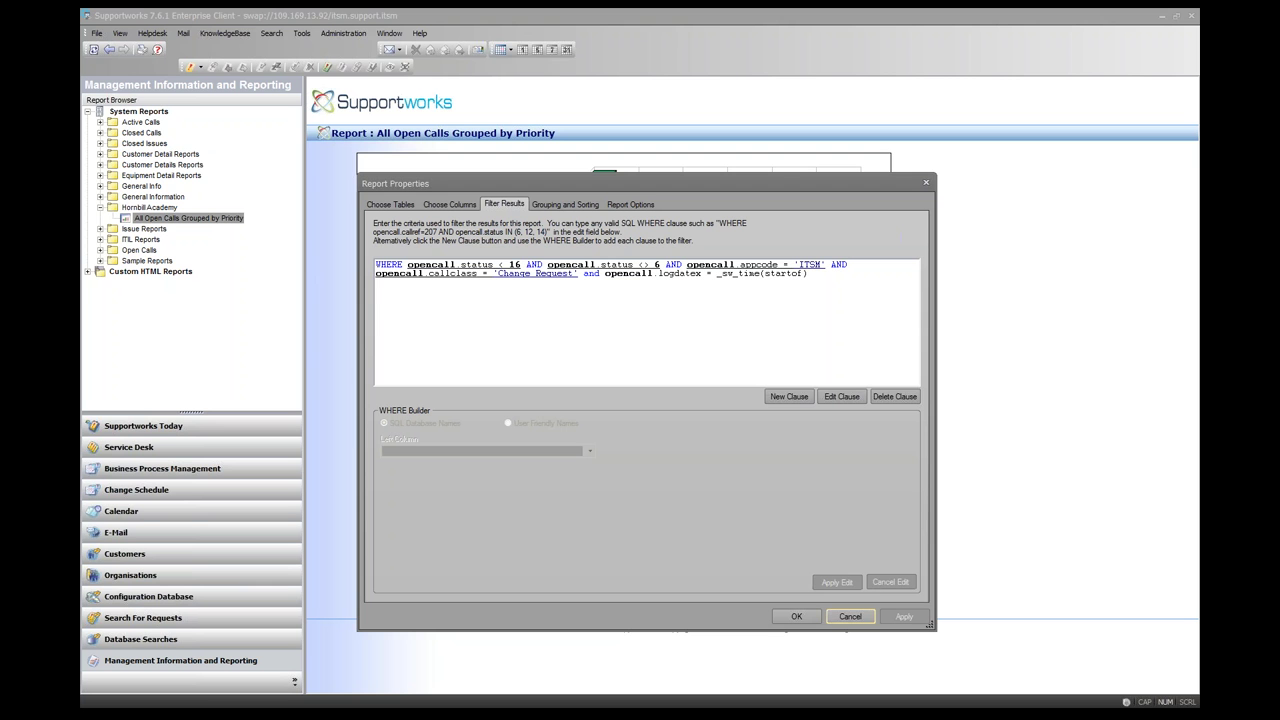
text(lastyear)
text(and opencall)
text(.logdatex)
key(BackSpace)
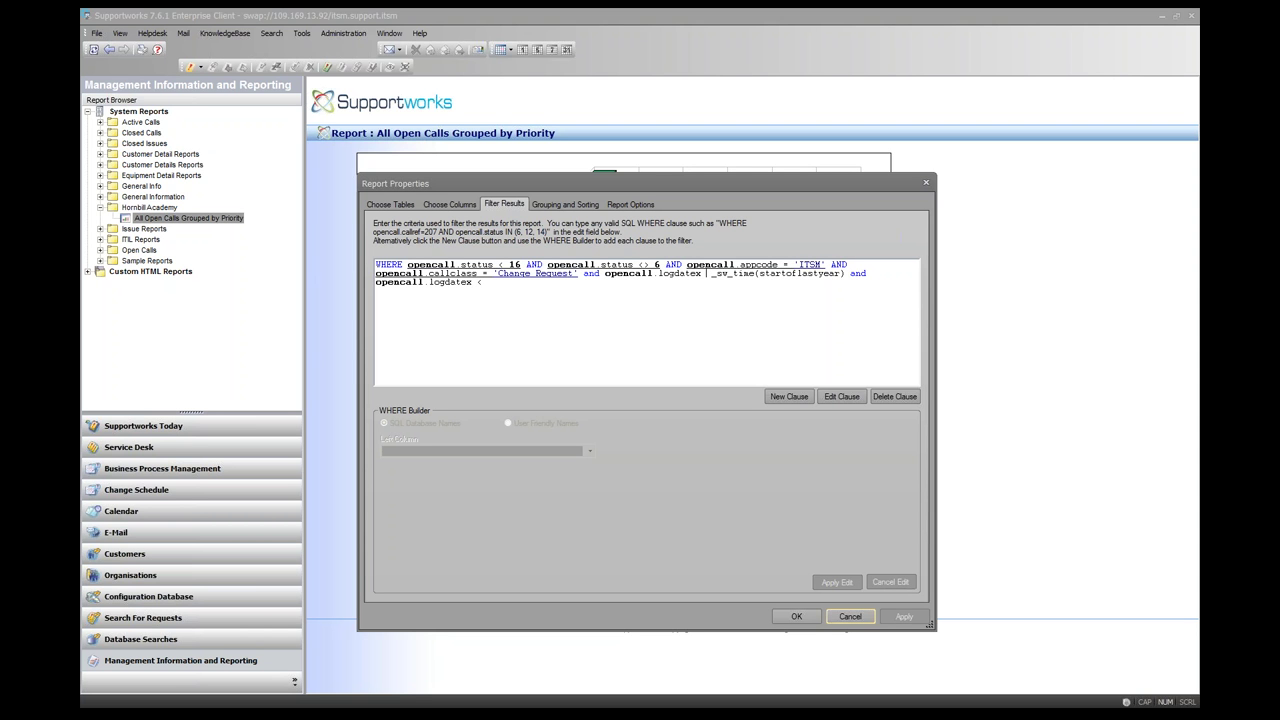
text(>_sw_ti)
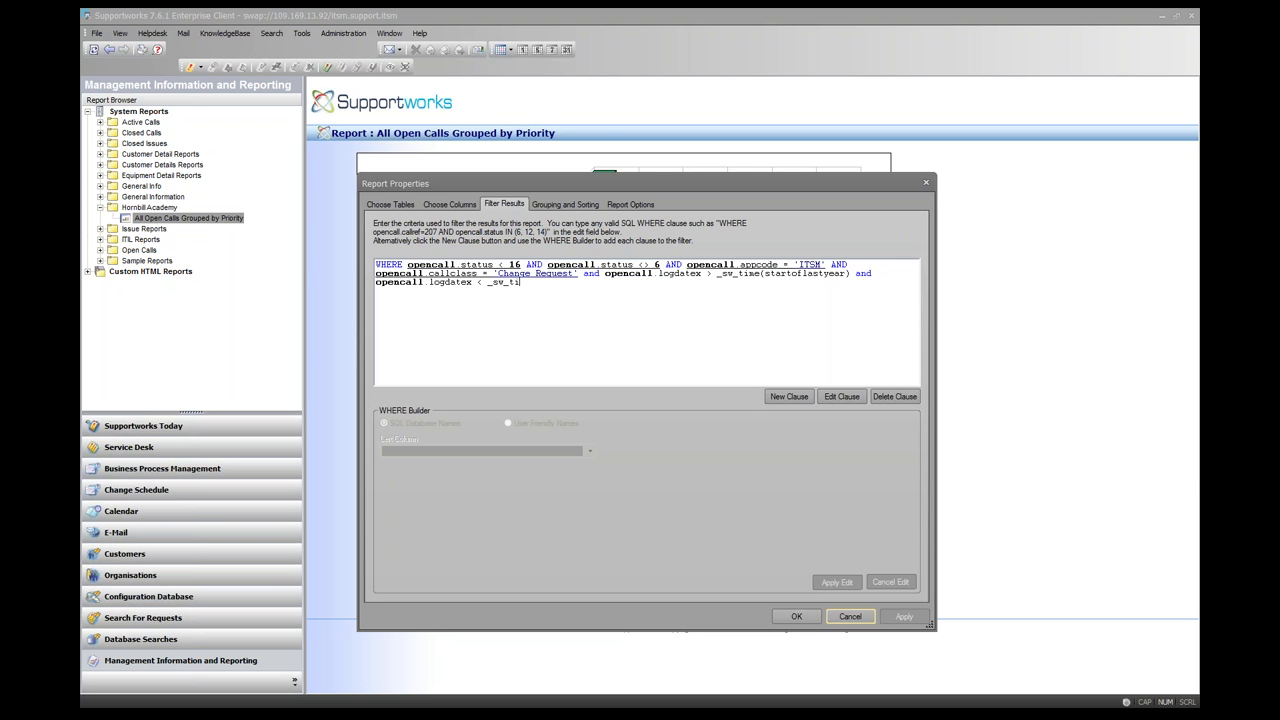
text(me(endoflastyear))
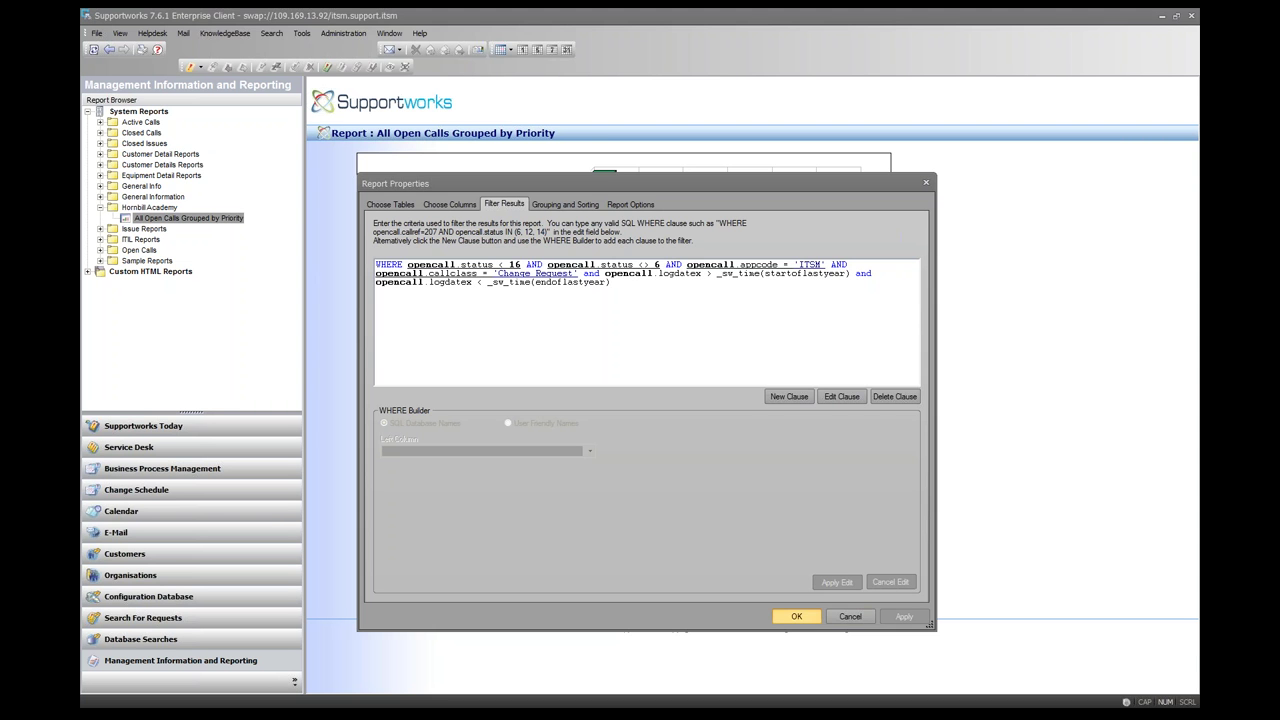
Step: Apply the date filter and reload the report to chart last year's Change Request calls
click(796, 616)
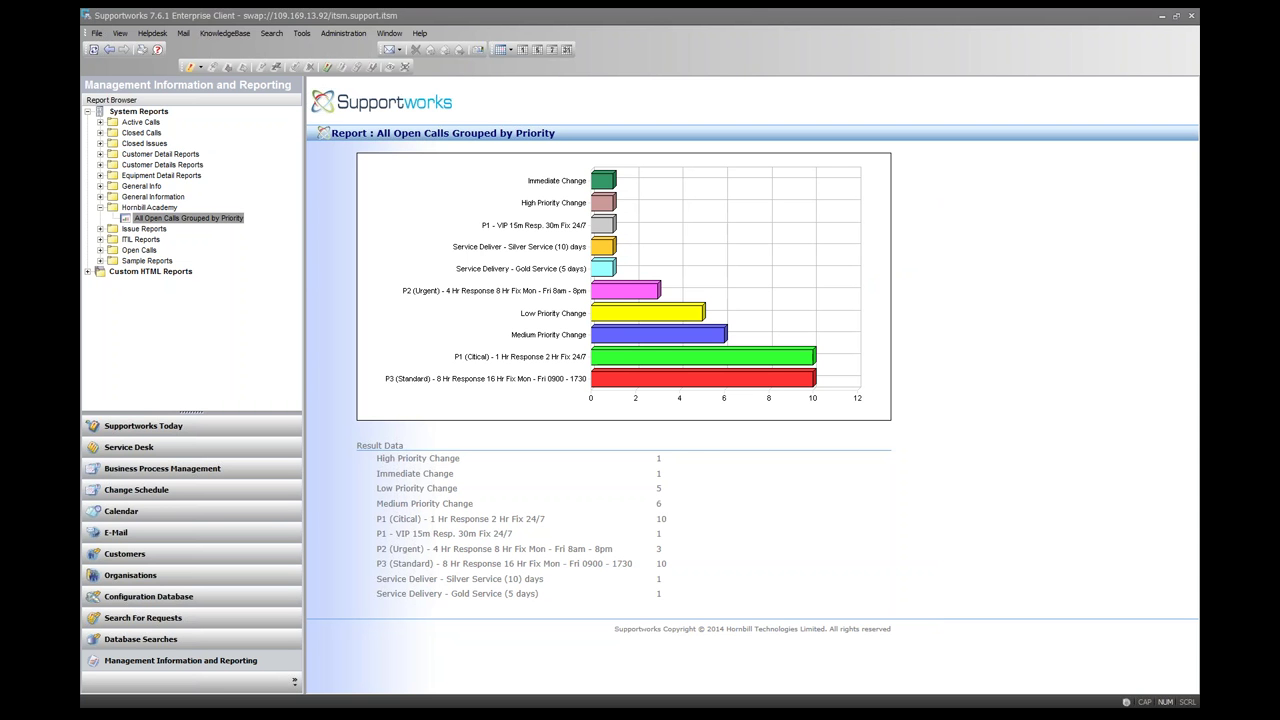
key(F5)
key(Return)
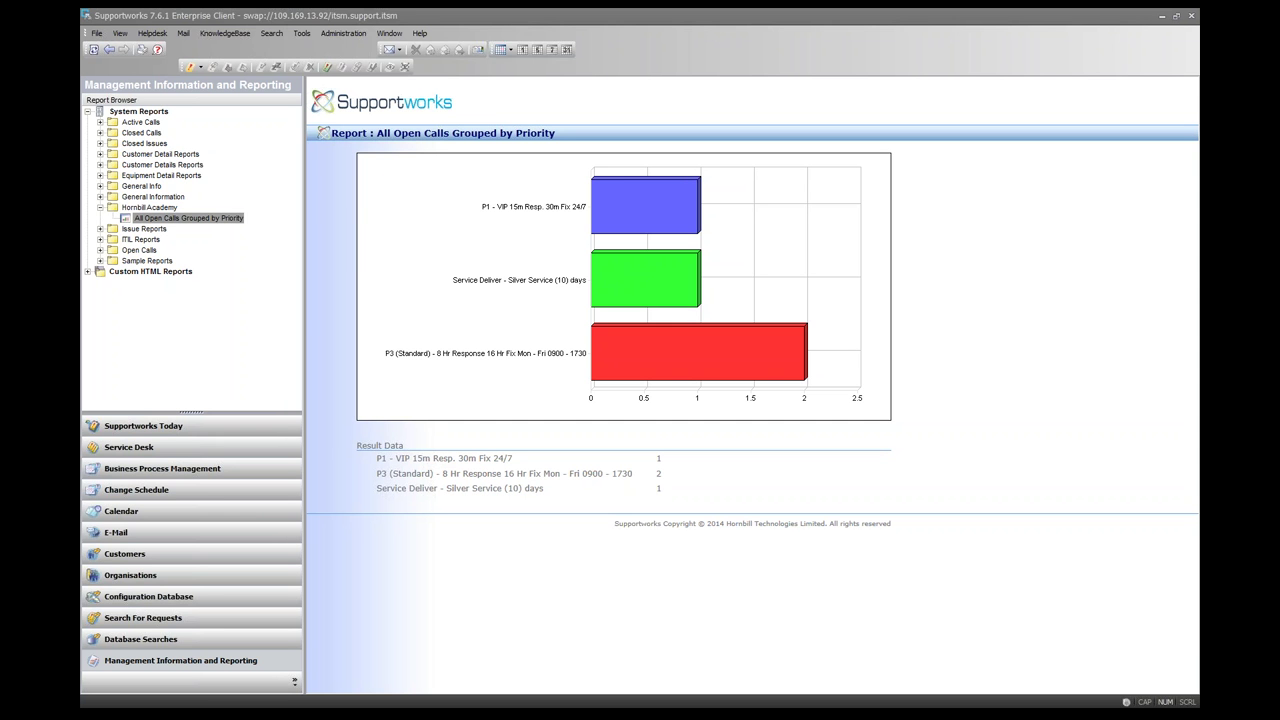
right_click(231, 217)
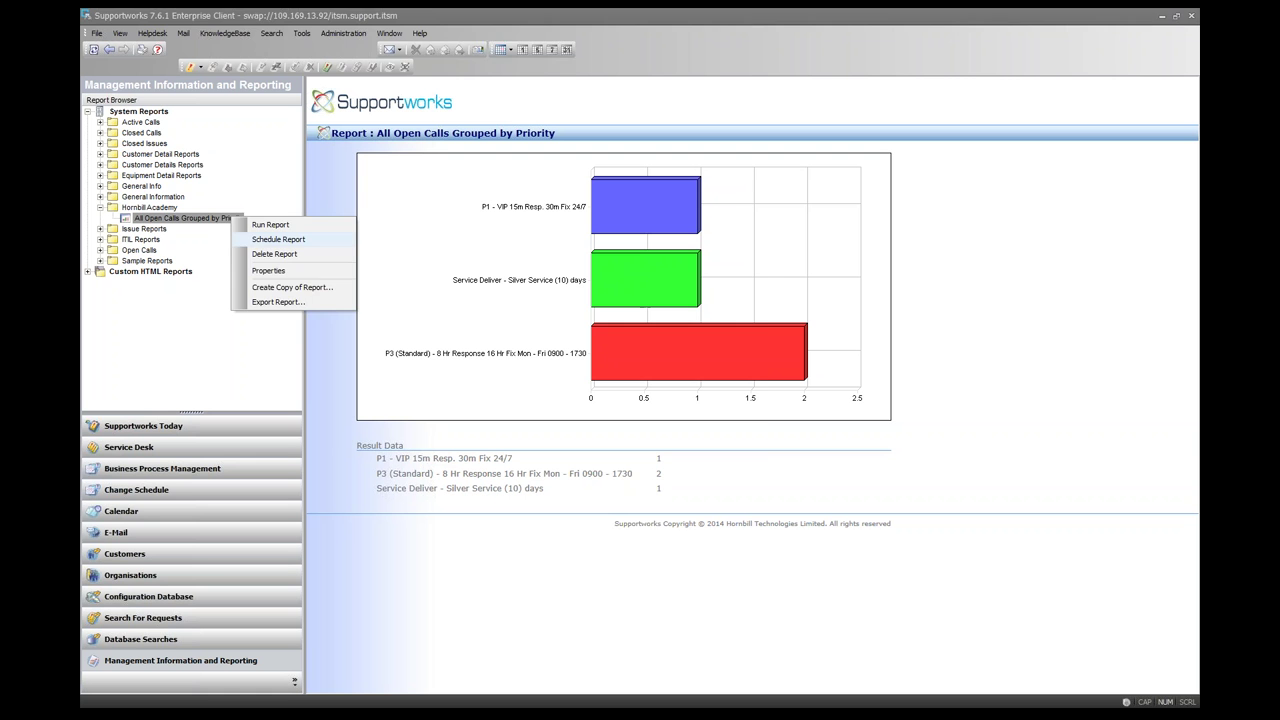
Step: Choose Schedule Report for the All Open Calls Grouped by Priority report
click(278, 239)
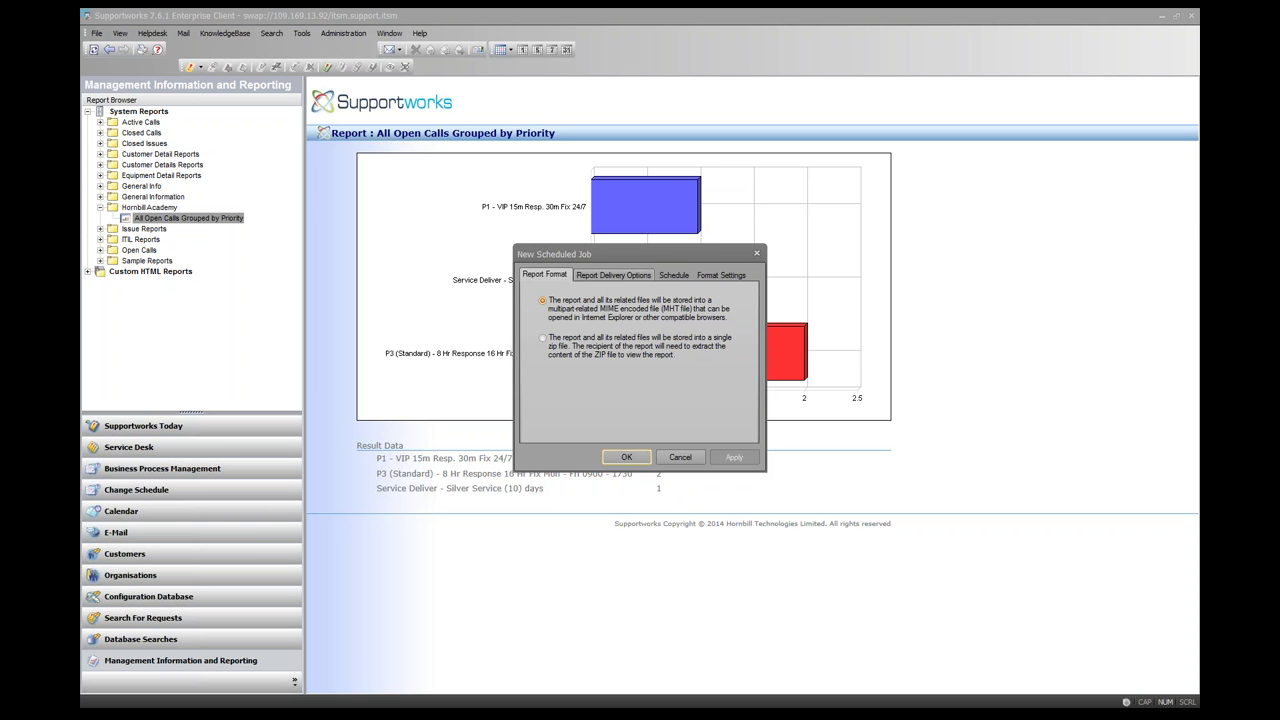
Step: Try network file and FTP delivery, then settle on e-mailing the report to recipients
click(613, 274)
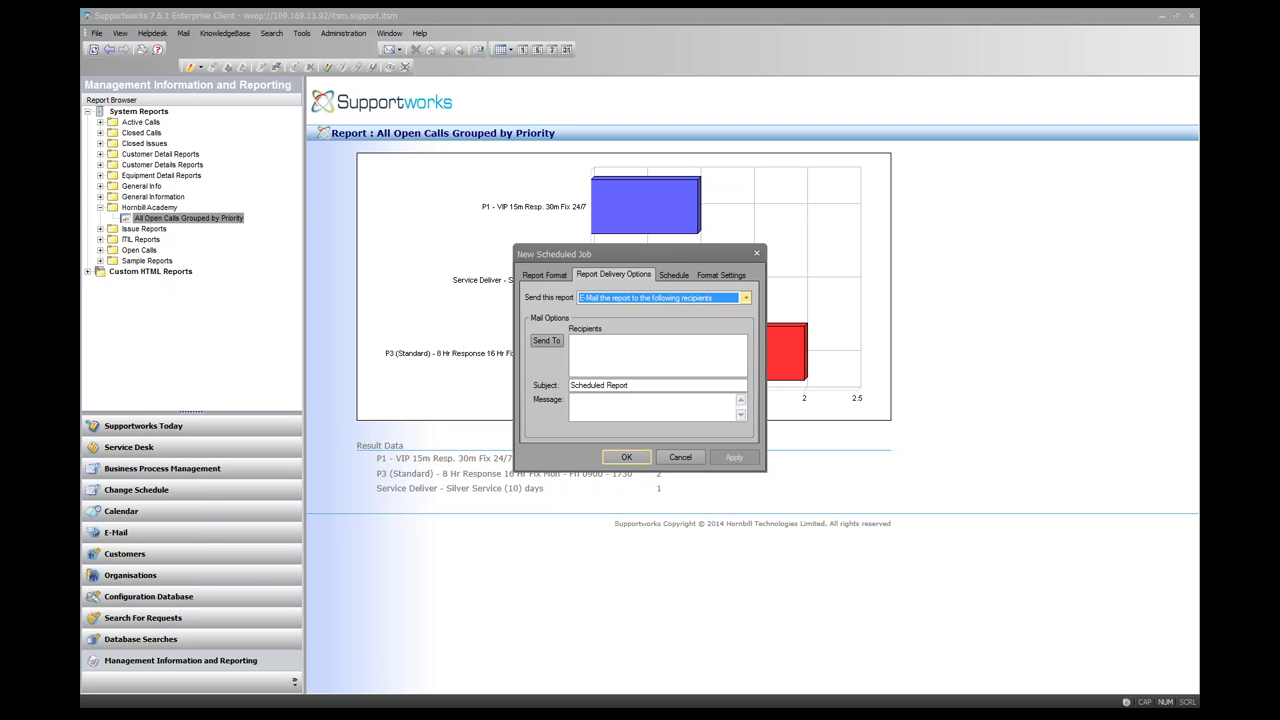
click(745, 297)
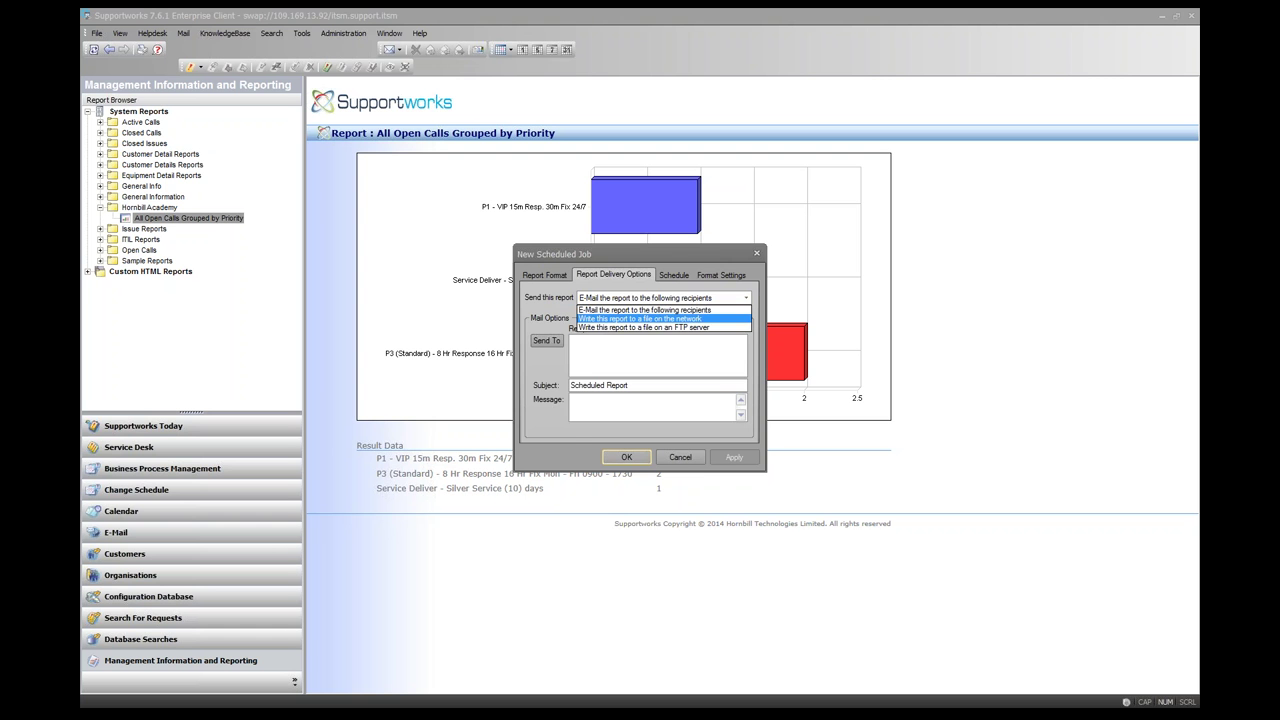
click(640, 318)
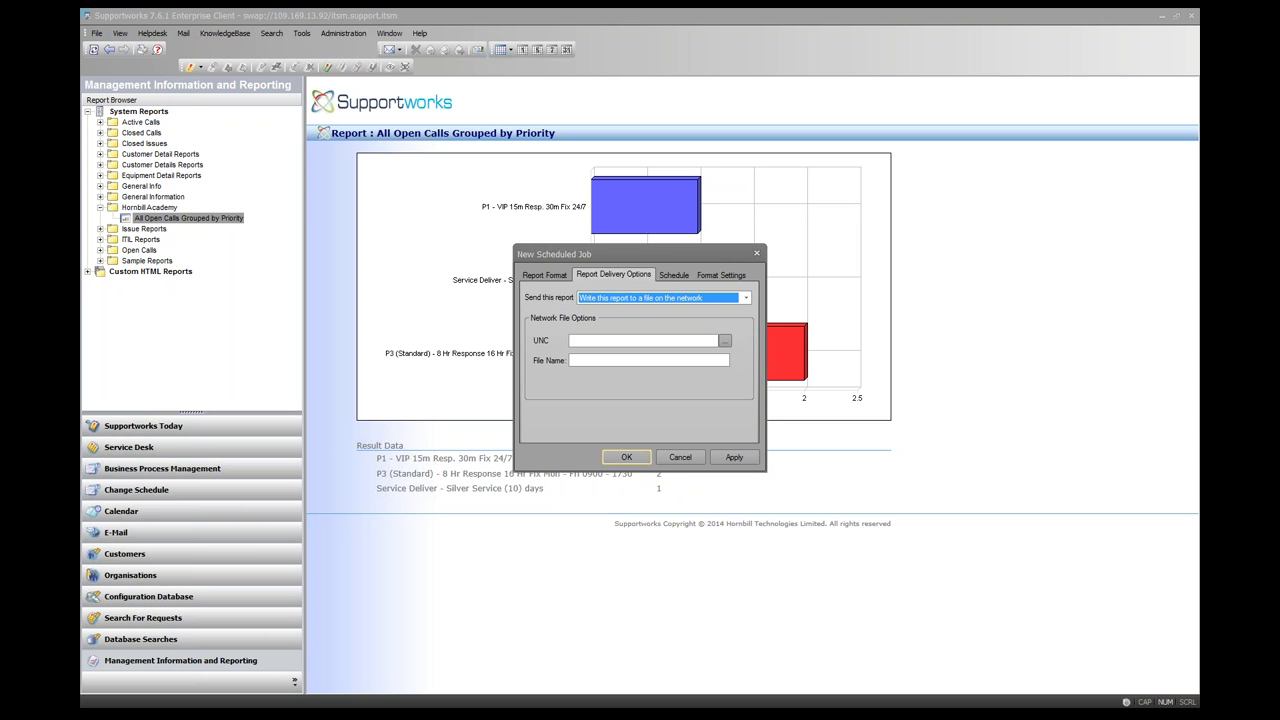
click(572, 340)
click(745, 297)
click(640, 323)
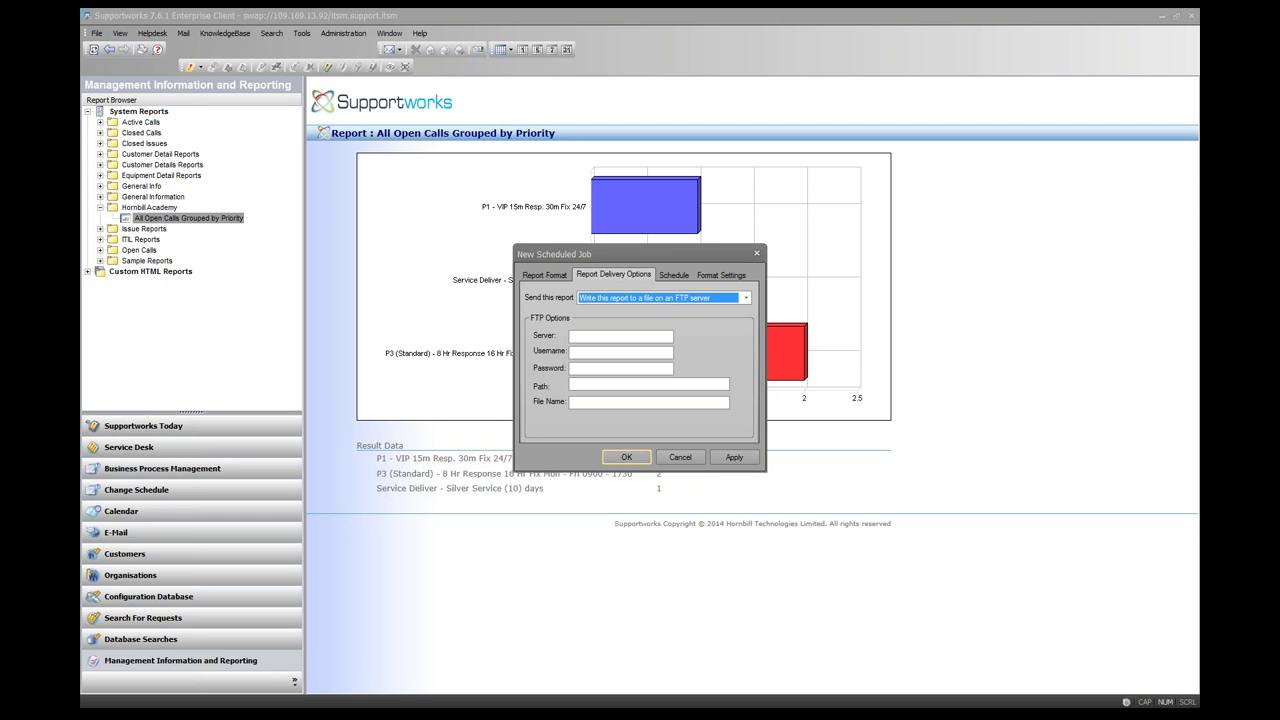
key(Up)
key(Up)
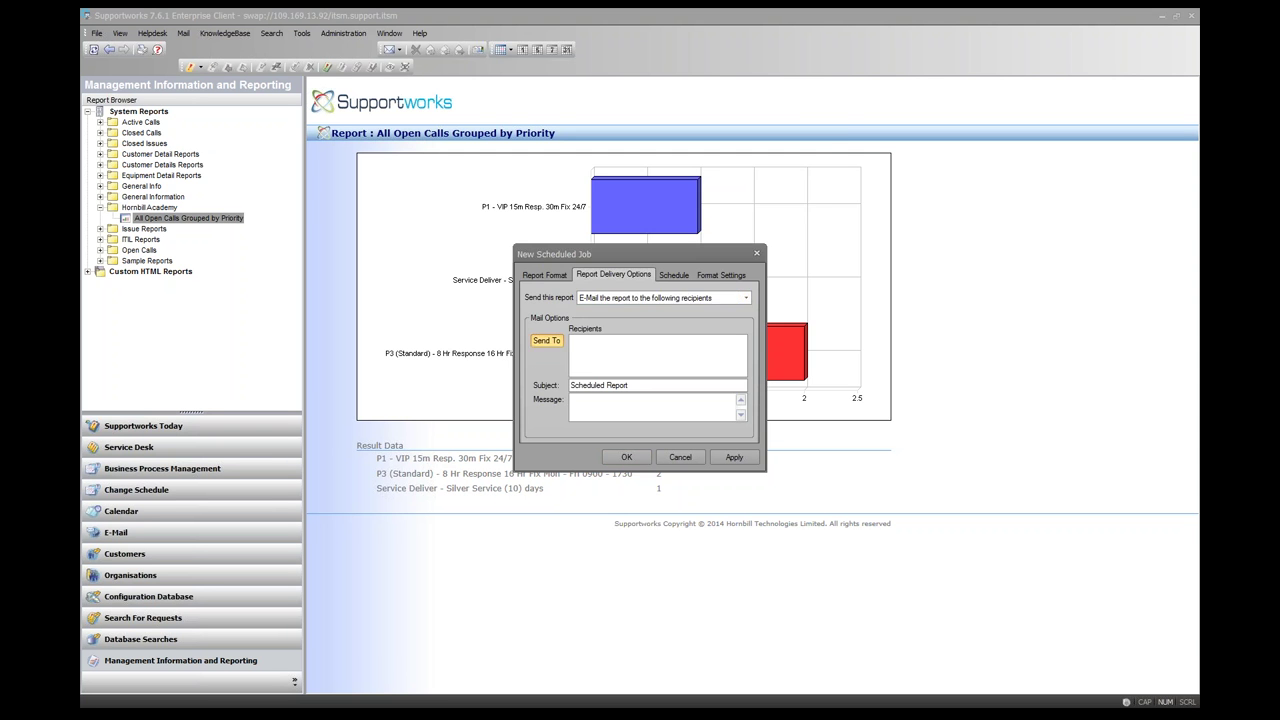
Step: Search the address book for a contact by name and add them as recipient
click(546, 340)
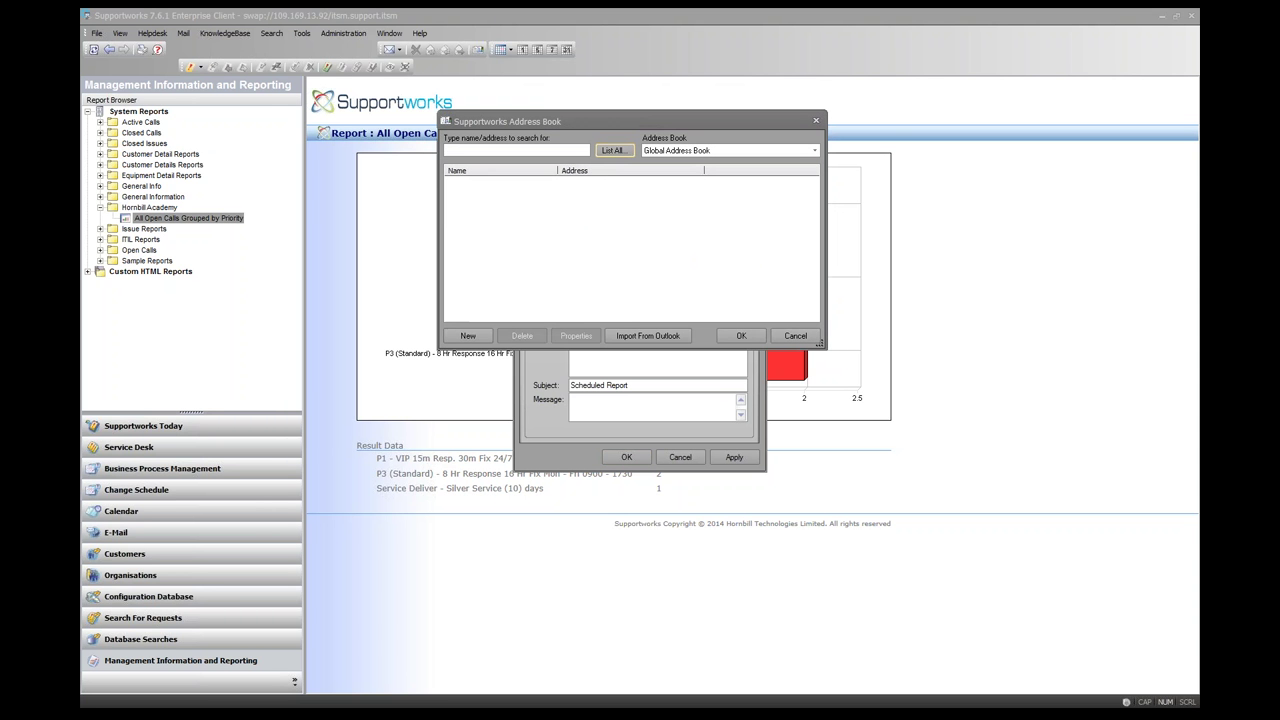
text(steve)
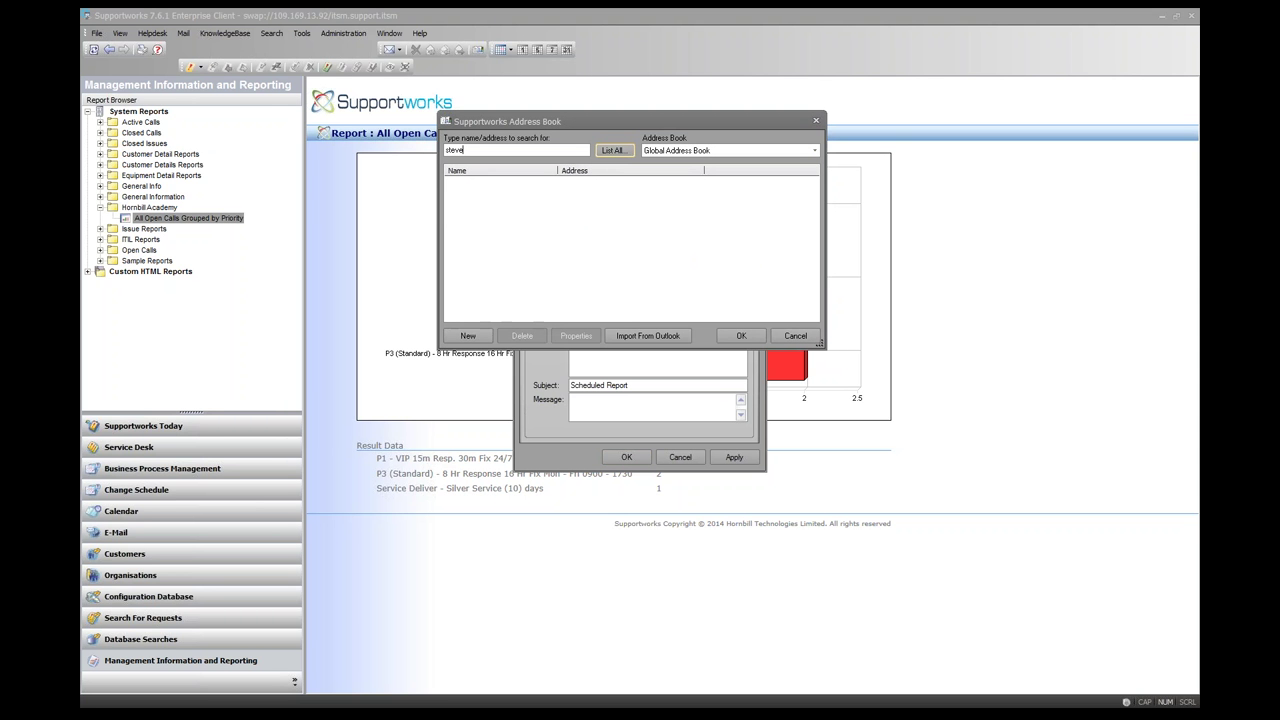
key(Return)
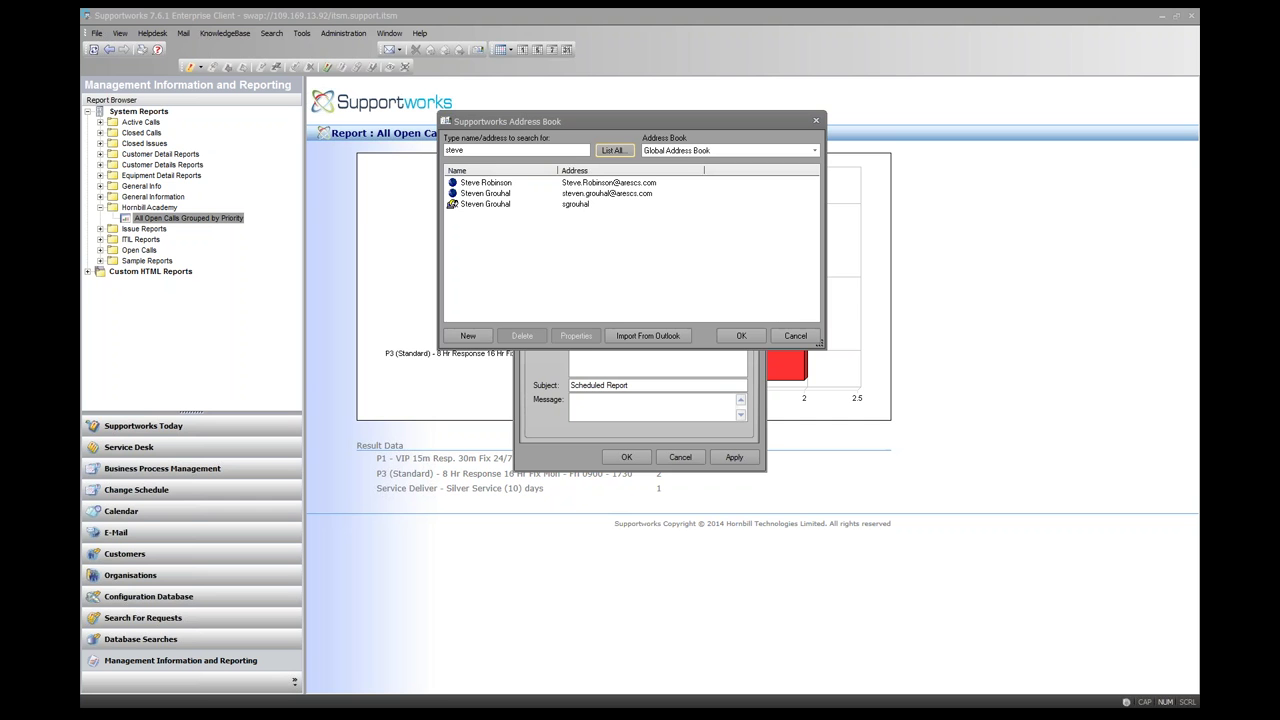
click(485, 182)
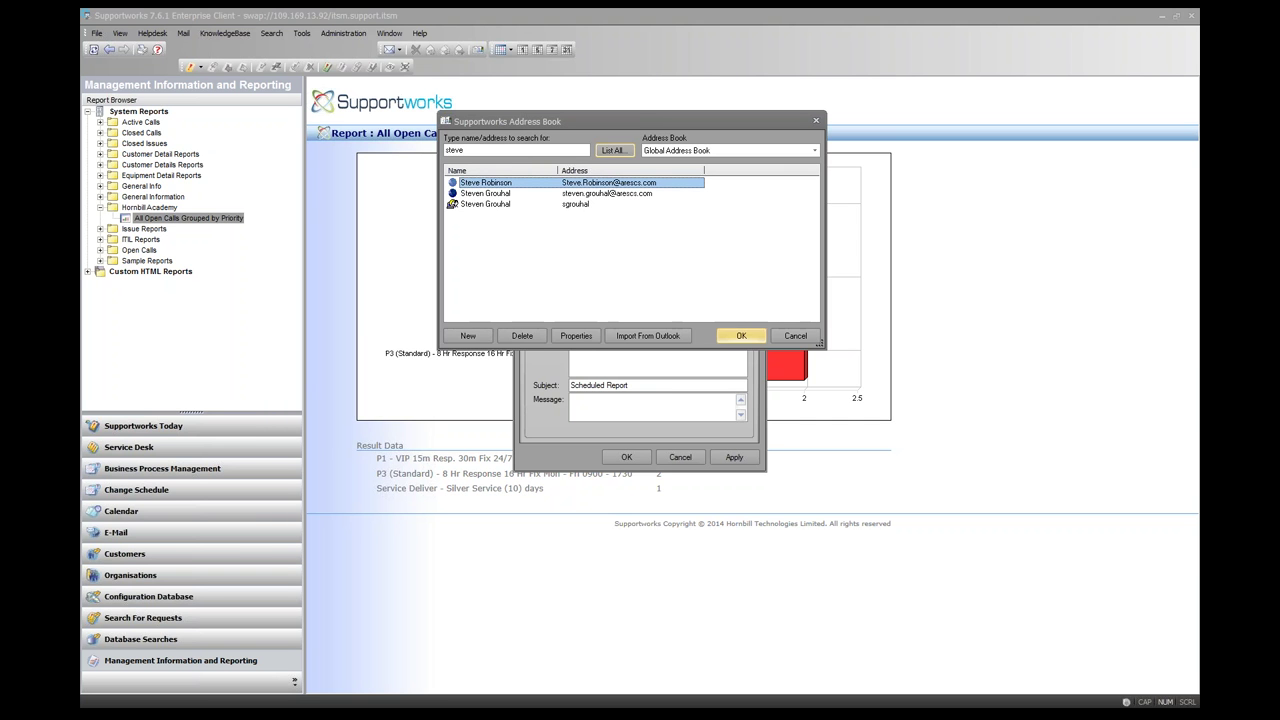
click(741, 335)
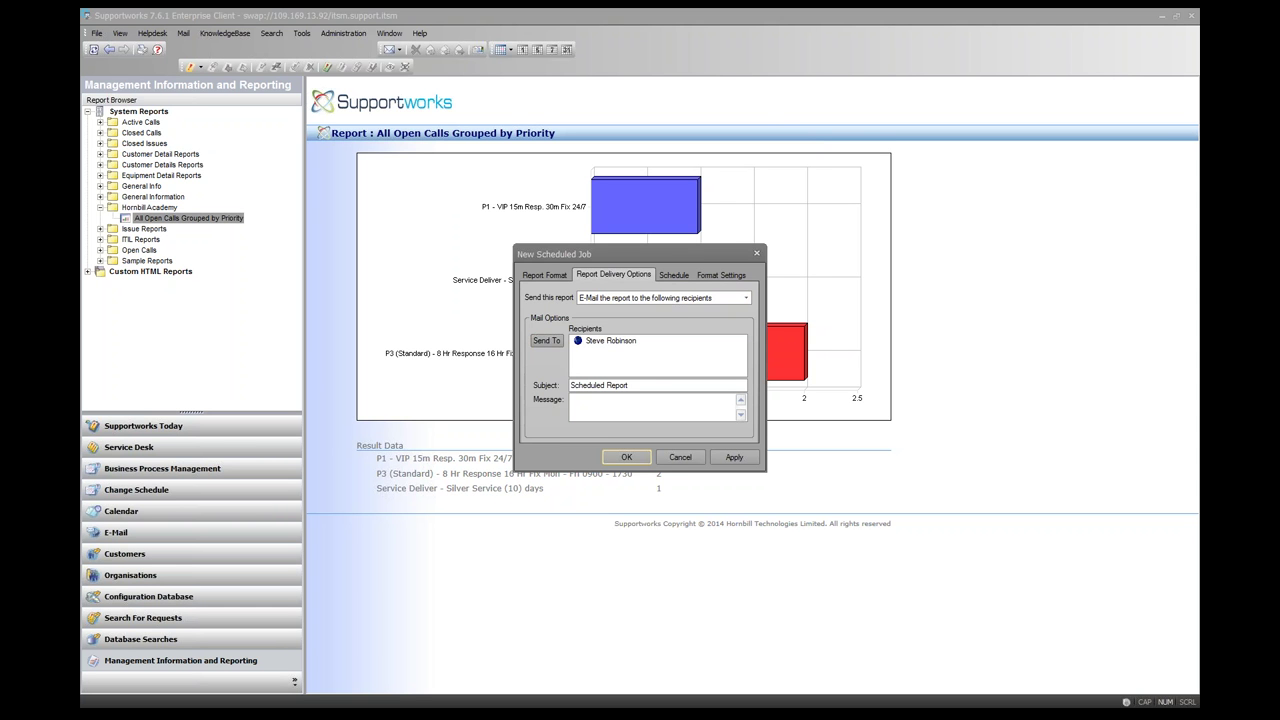
Step: Enter subject 'Changes by Priority Scheduled Report' and message 'This is the report you asked for.'
text(Changes by )
text(P)
text(rio)
text(rity)
text( This is the r)
text(eport you )
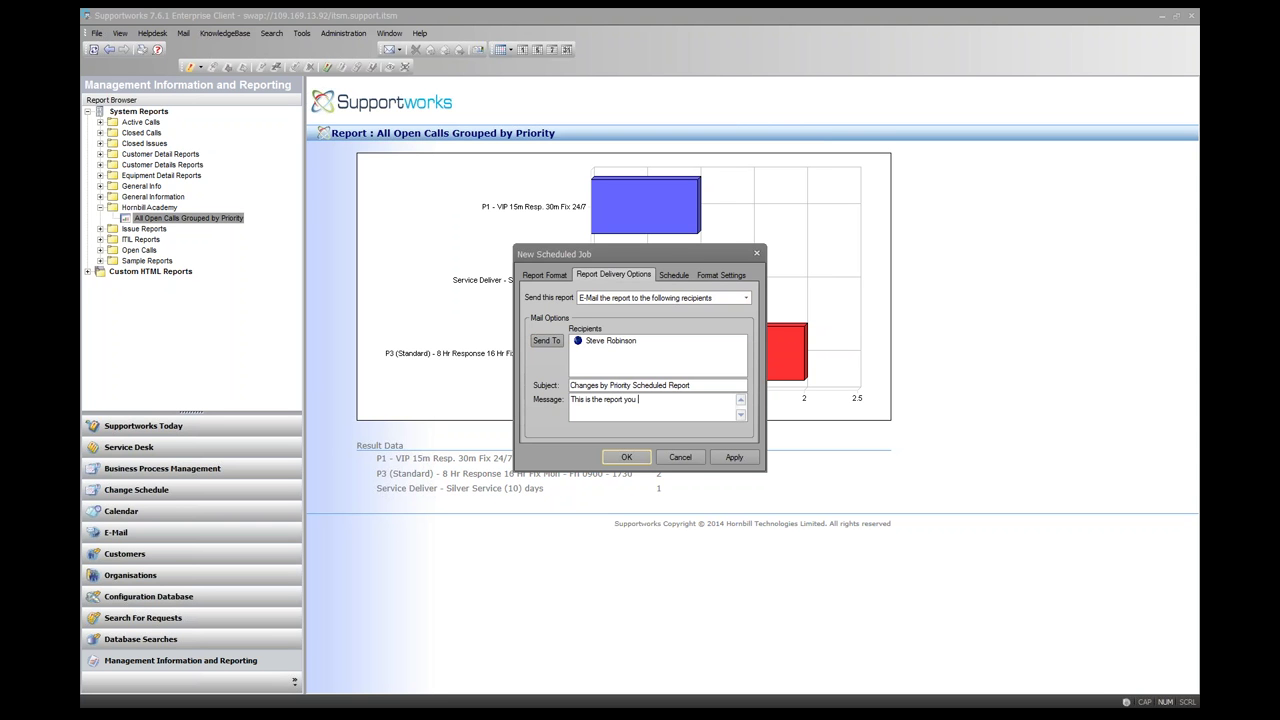
text(asked for)
mouse_move(570, 385)
mouse_down()
mouse_move(692, 385)
mouse_move(570, 399)
mouse_up()
click(593, 399)
click(544, 275)
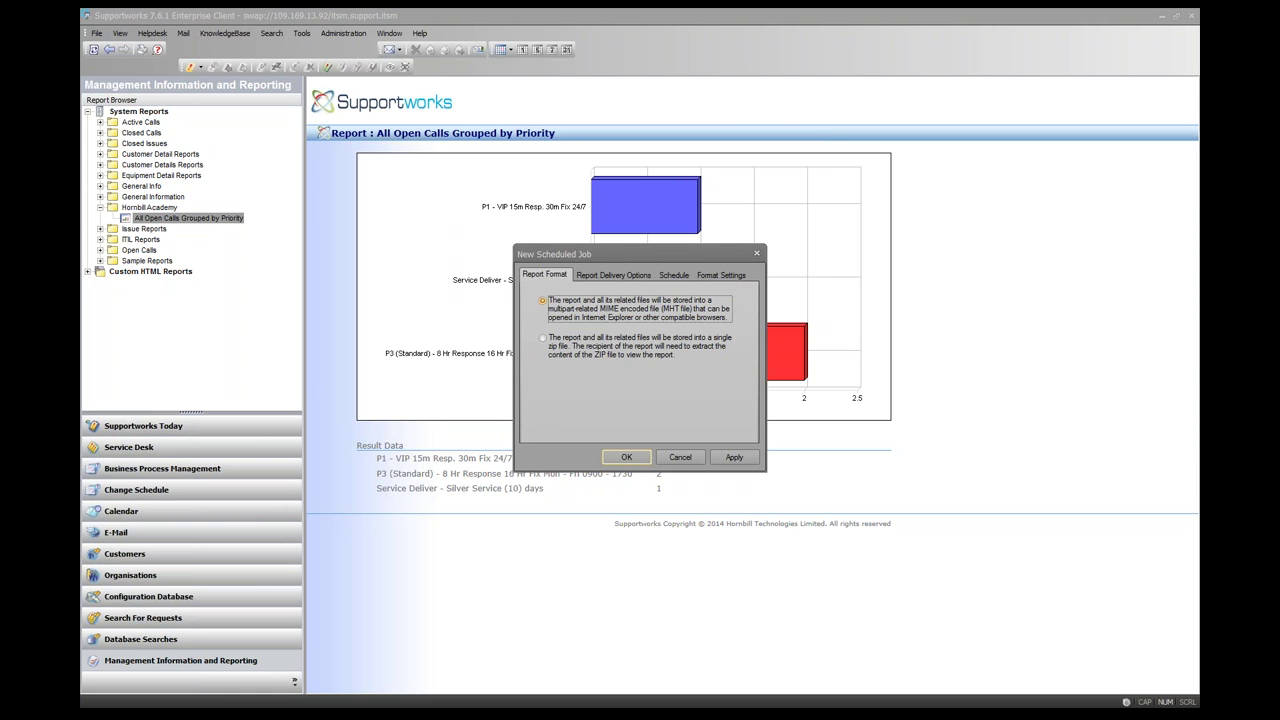
key(ctrl+Tab)
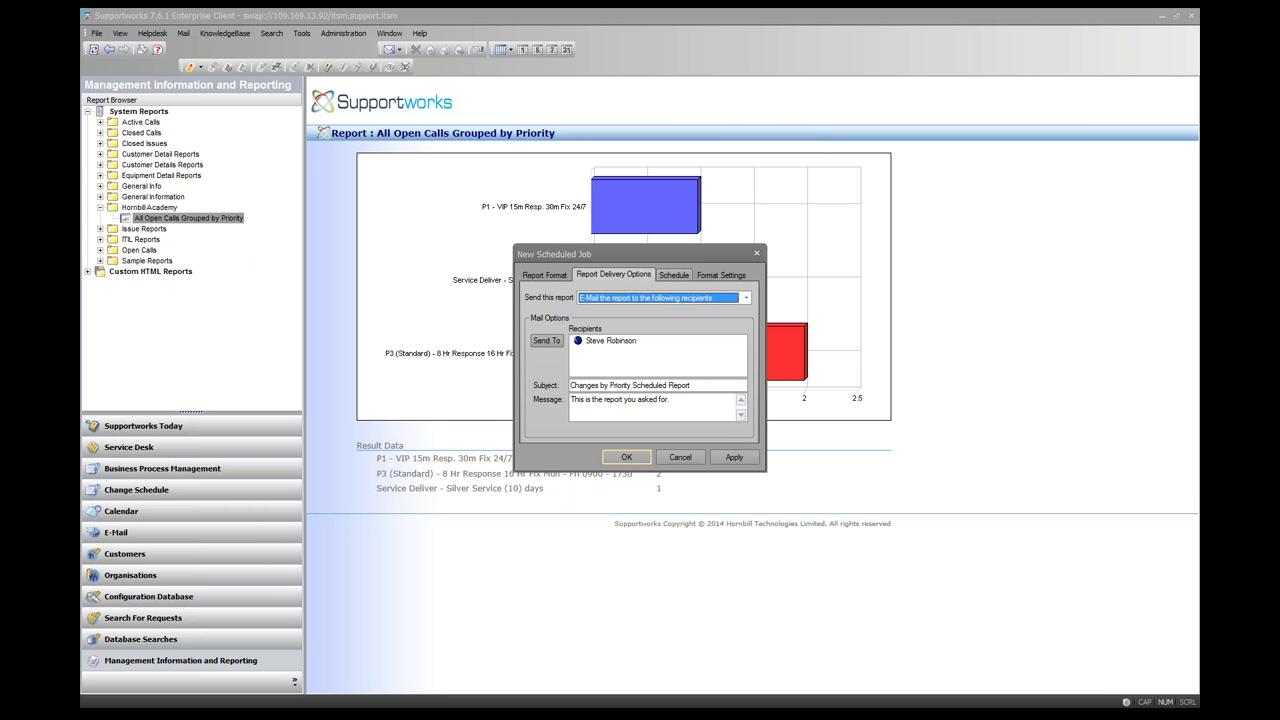
Step: Set the job to run once a day starting 06/02/2015 at 08:00
key(ctrl+Tab)
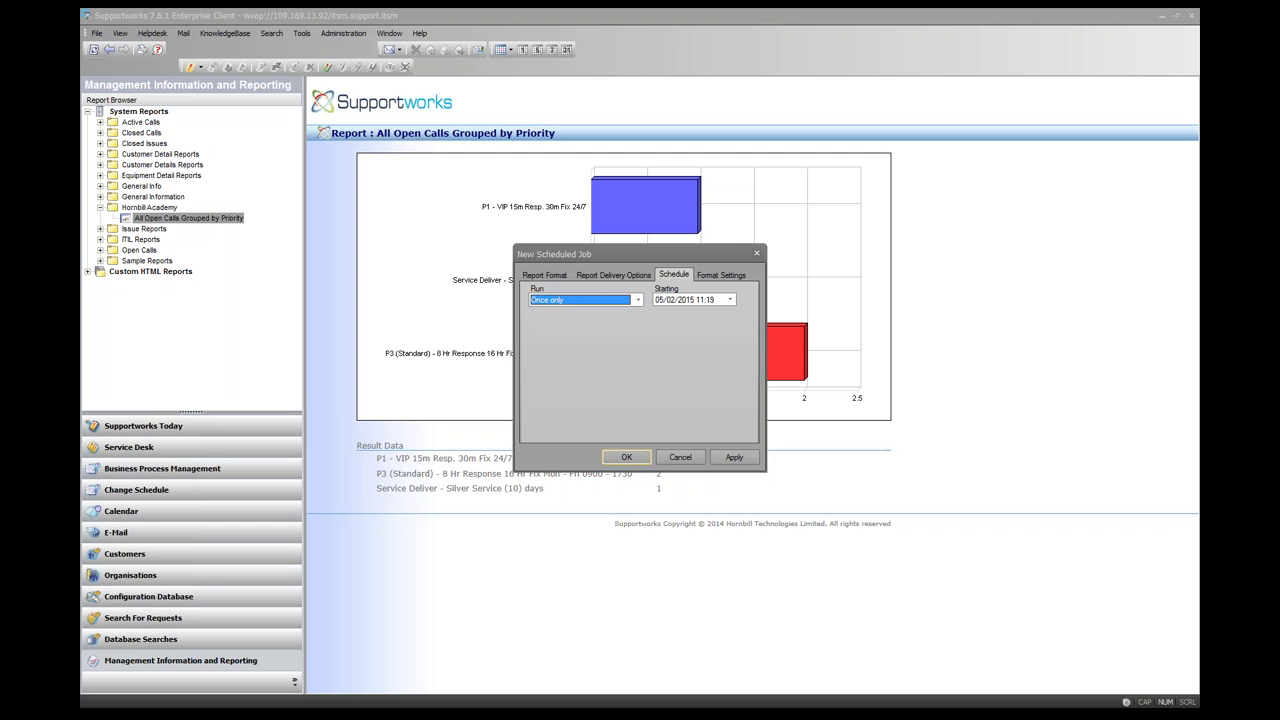
key(alt+Down)
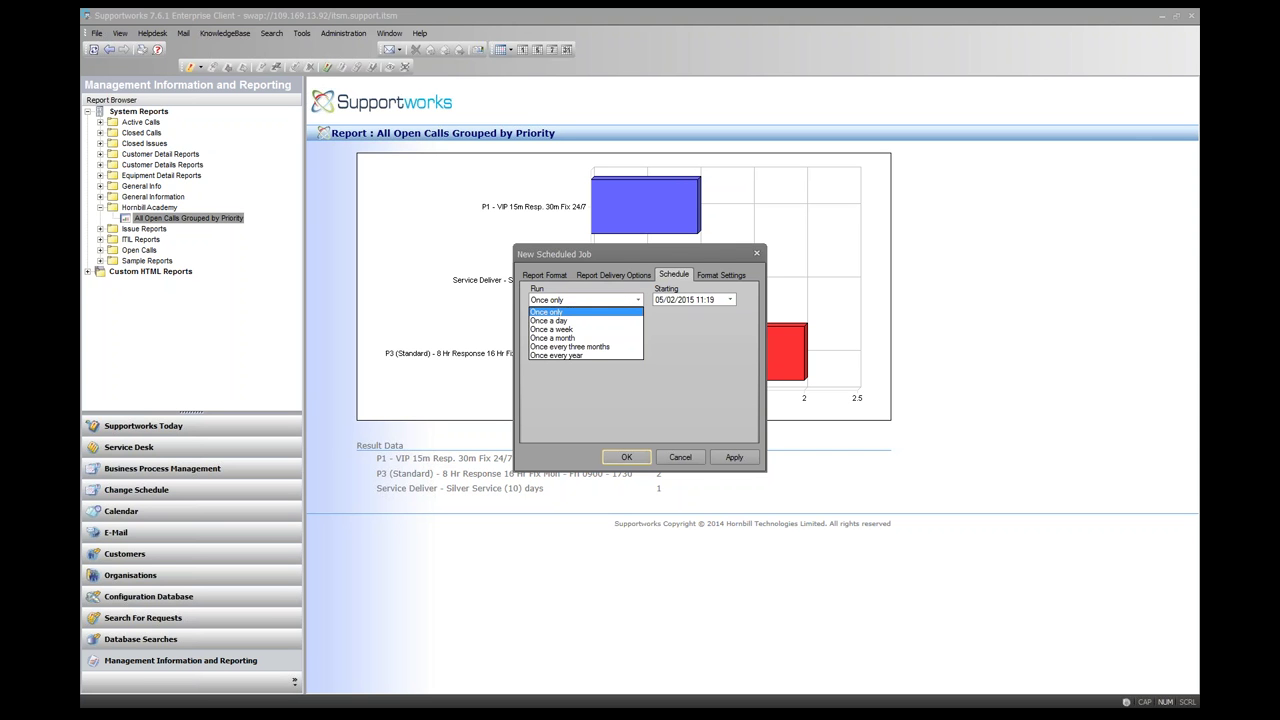
key(Down)
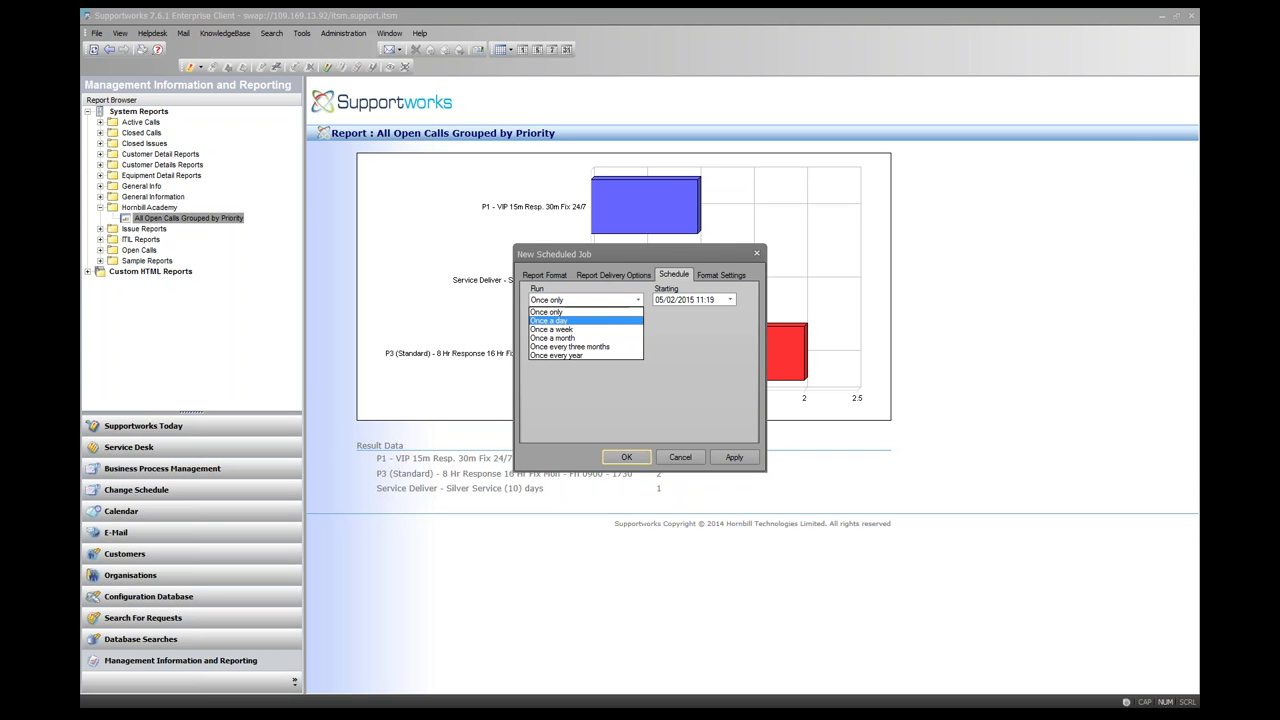
key(Return)
key(Tab)
key(alt+Down)
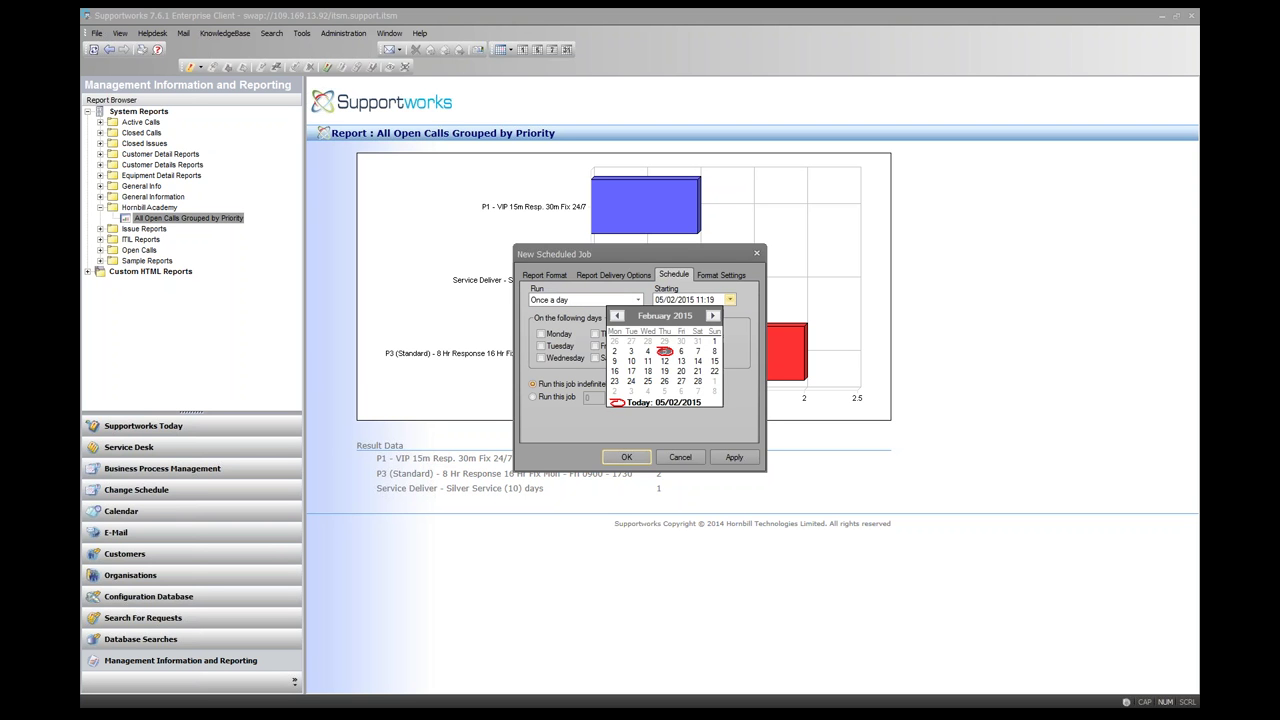
key(Right)
key(Return)
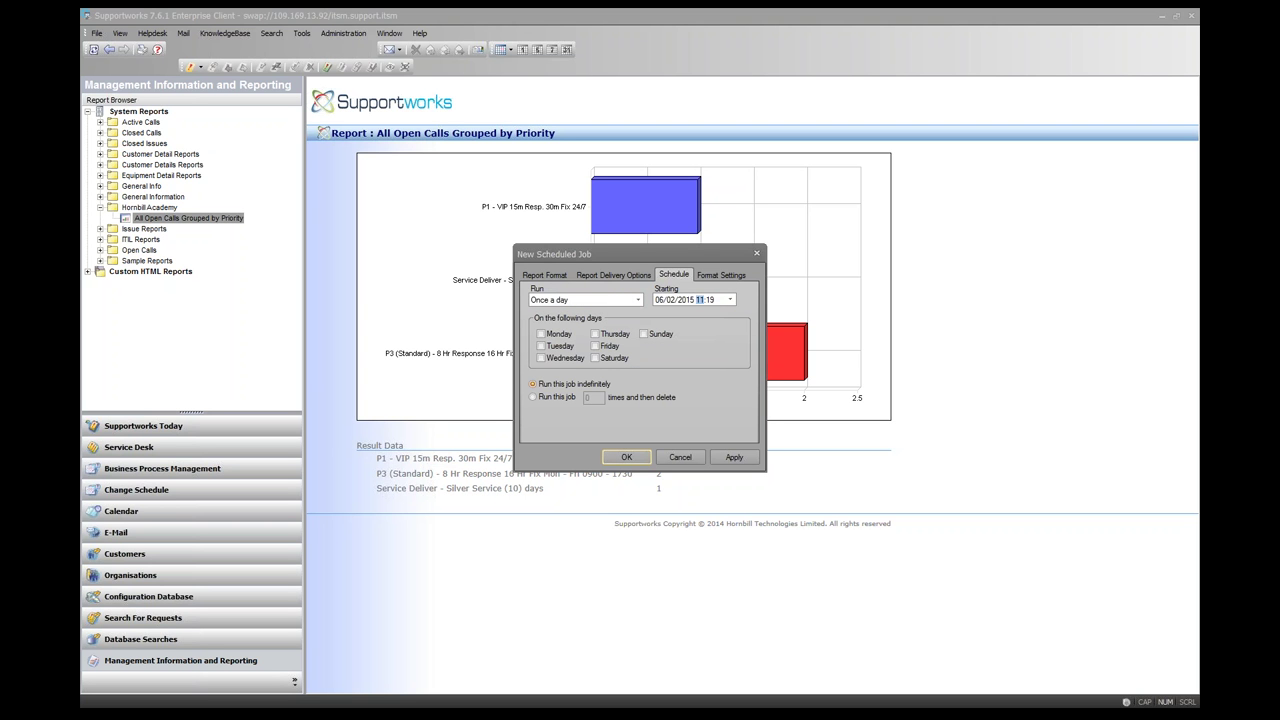
text(08)
key(Right)
text(00)
Step: Tick Monday through Friday as the job's run days
click(540, 334)
click(540, 346)
click(595, 334)
click(595, 346)
key(ctrl+Tab)
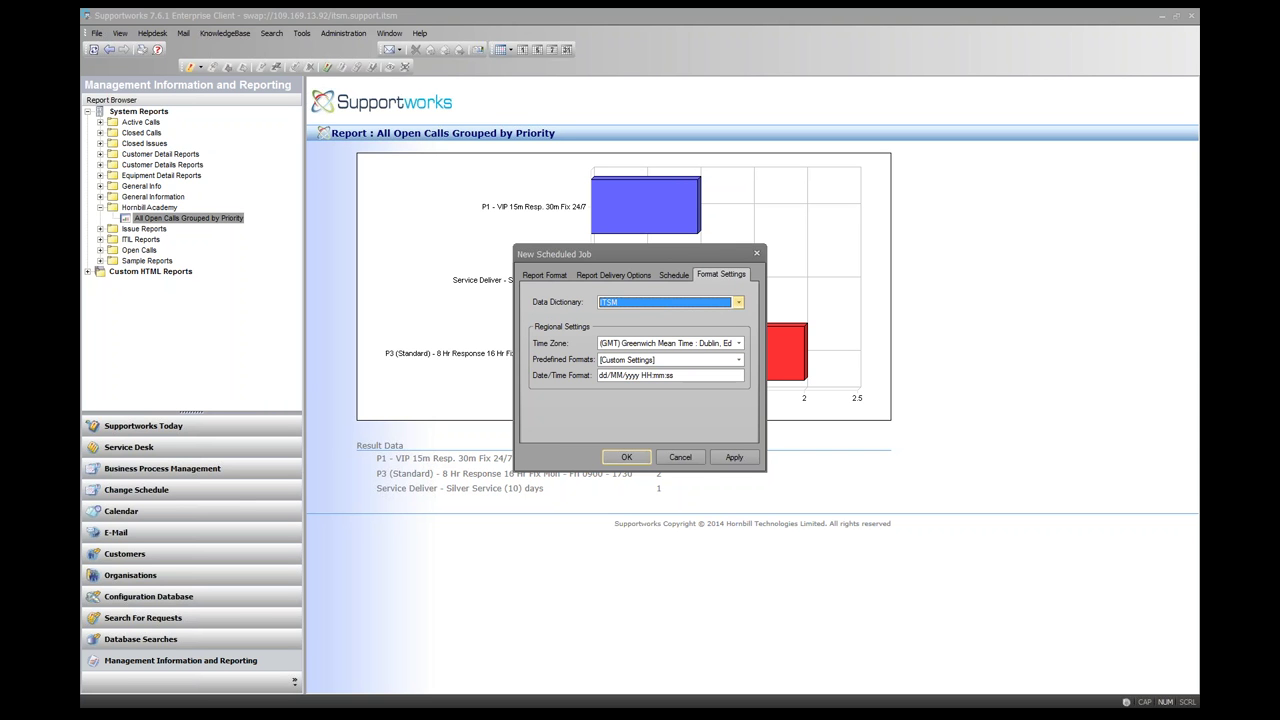
Step: Keep ITSM, GMT Dublin time zone, Custom Settings and dd/MM/yyyy HH:mm:ss formats, then save the job
click(738, 302)
click(738, 302)
click(738, 343)
click(738, 343)
click(738, 359)
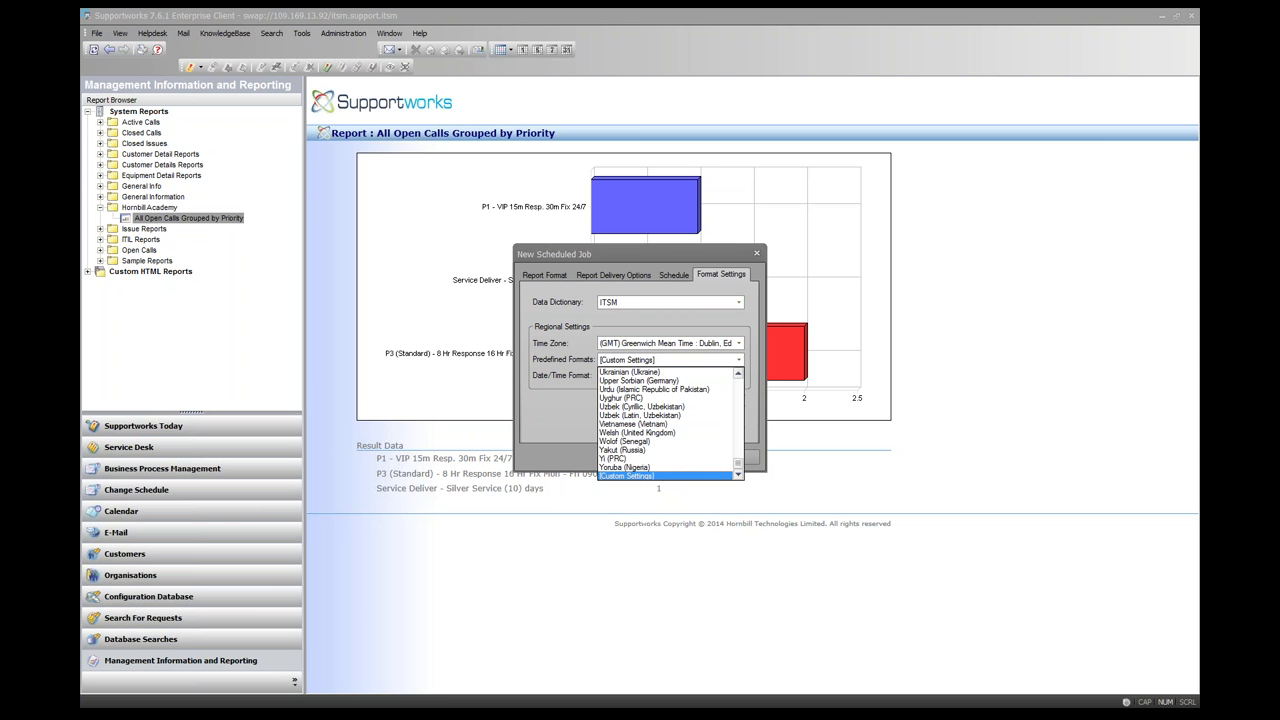
click(738, 359)
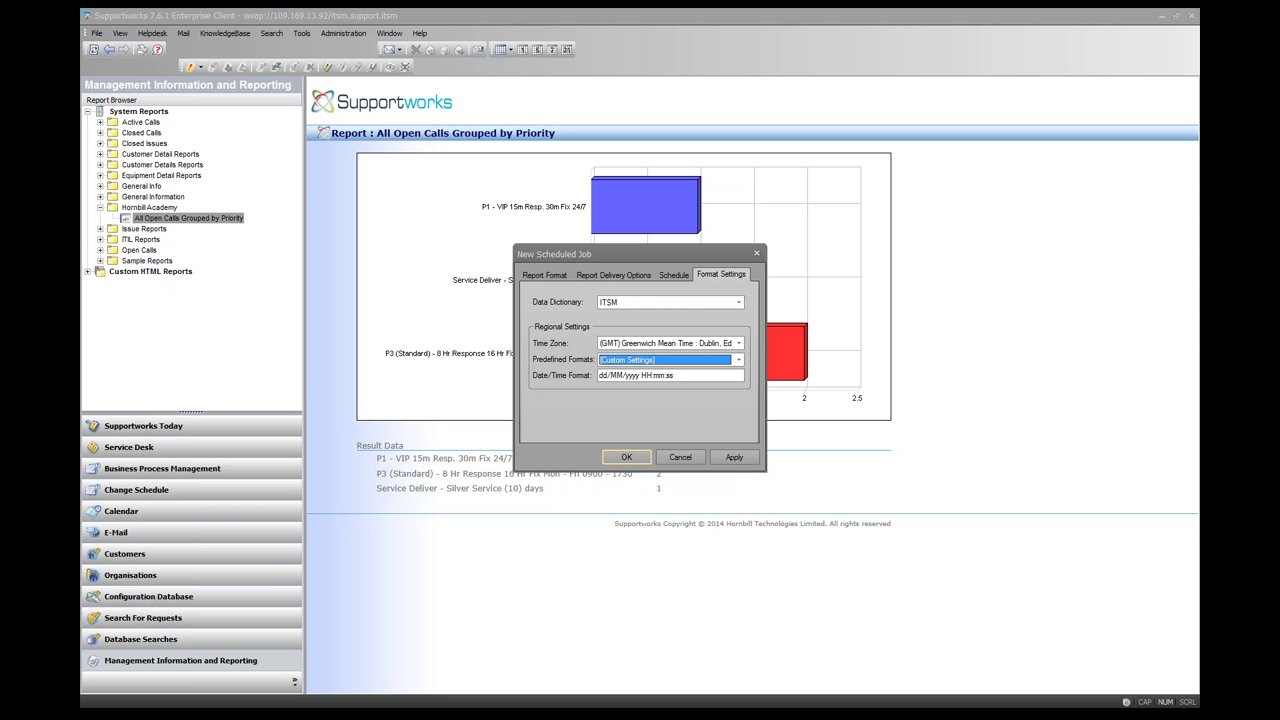
click(675, 375)
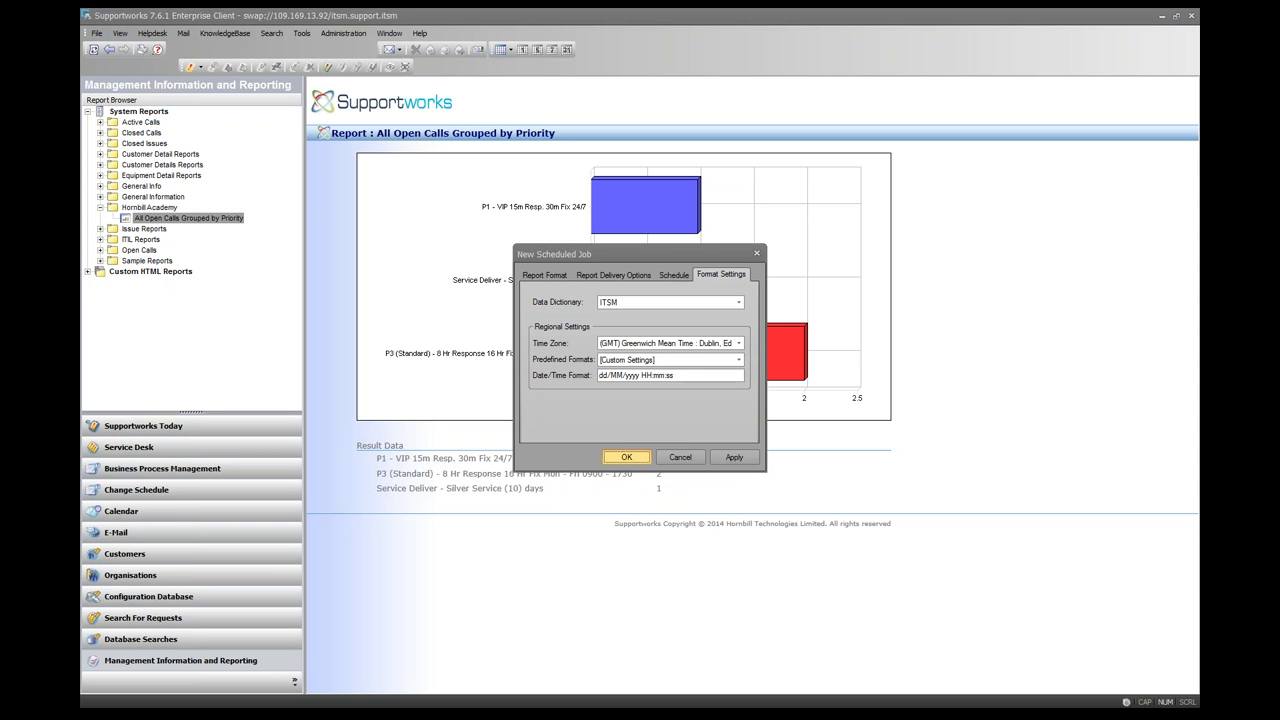
key(Return)
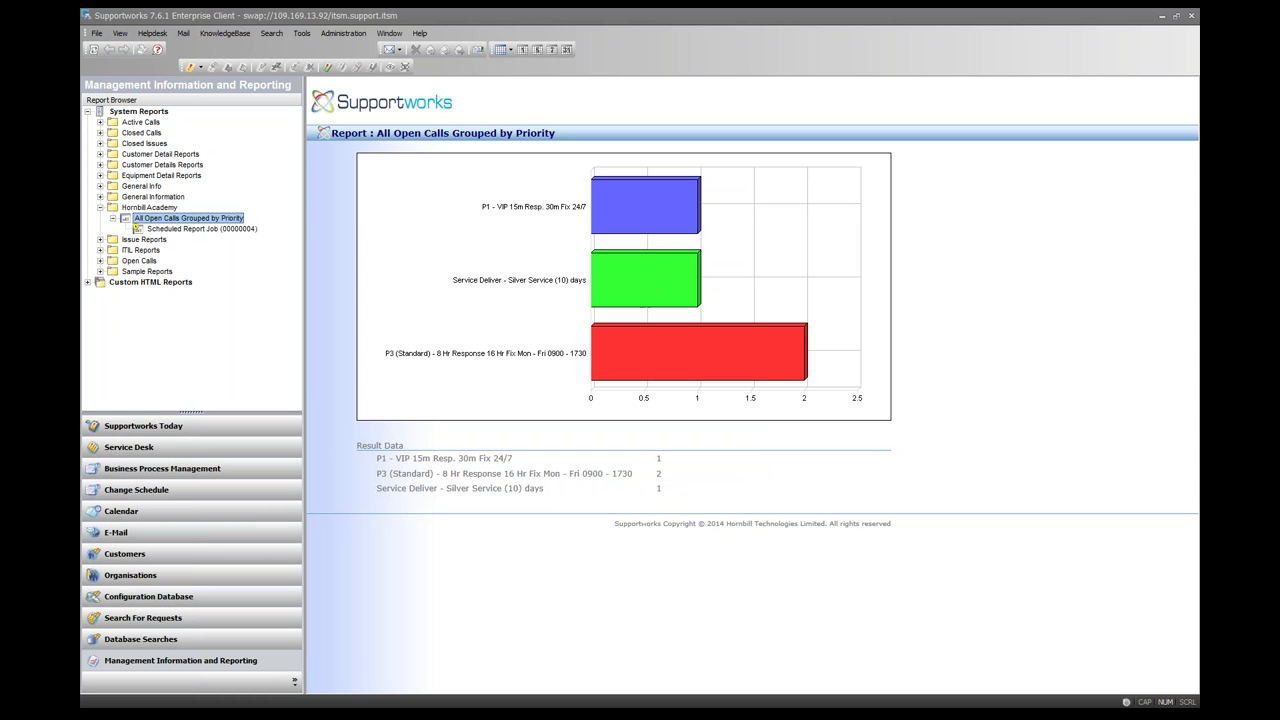
Step: Edit the Scheduled Report Job's properties so it no longer runs on Tuesday and Thursday
click(201, 228)
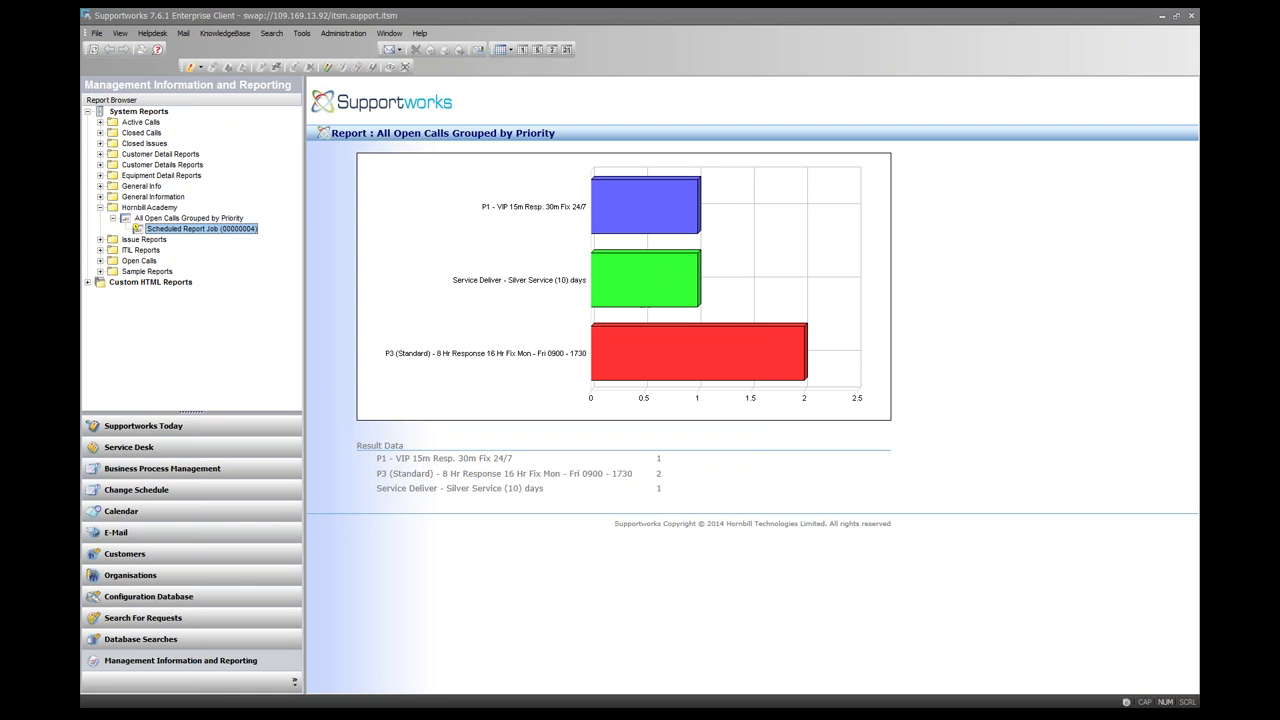
right_click(207, 229)
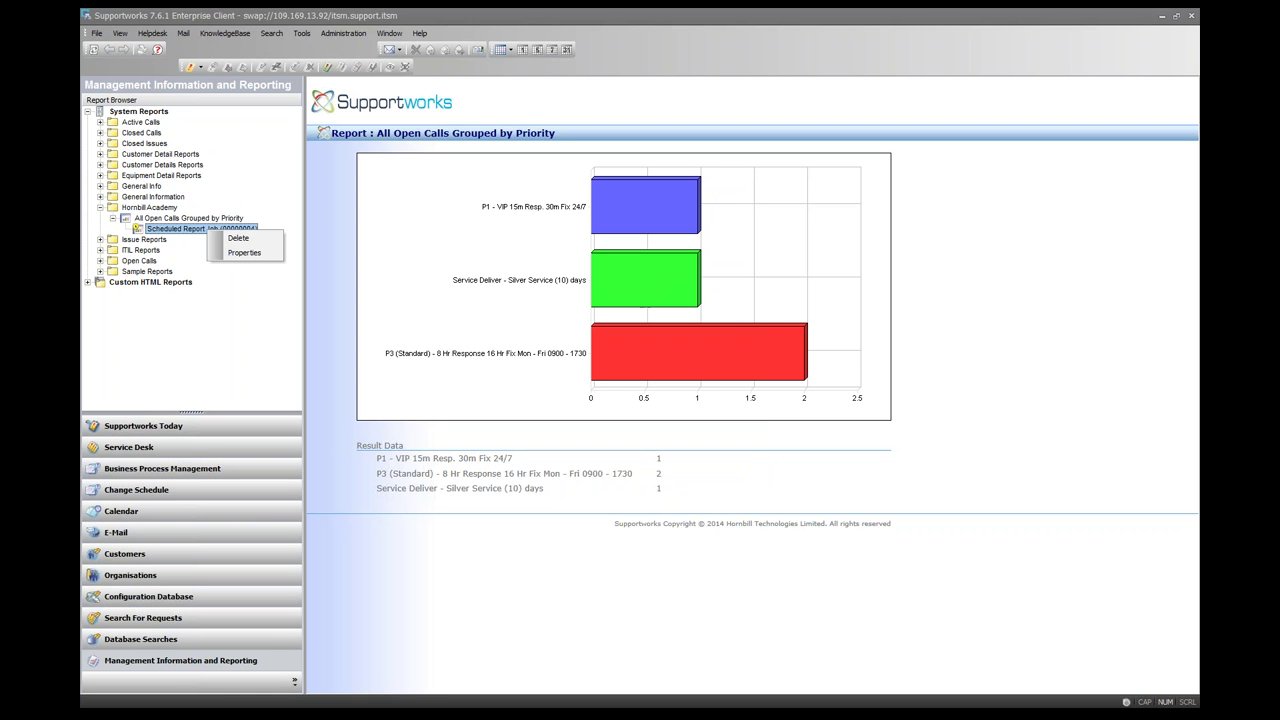
click(244, 252)
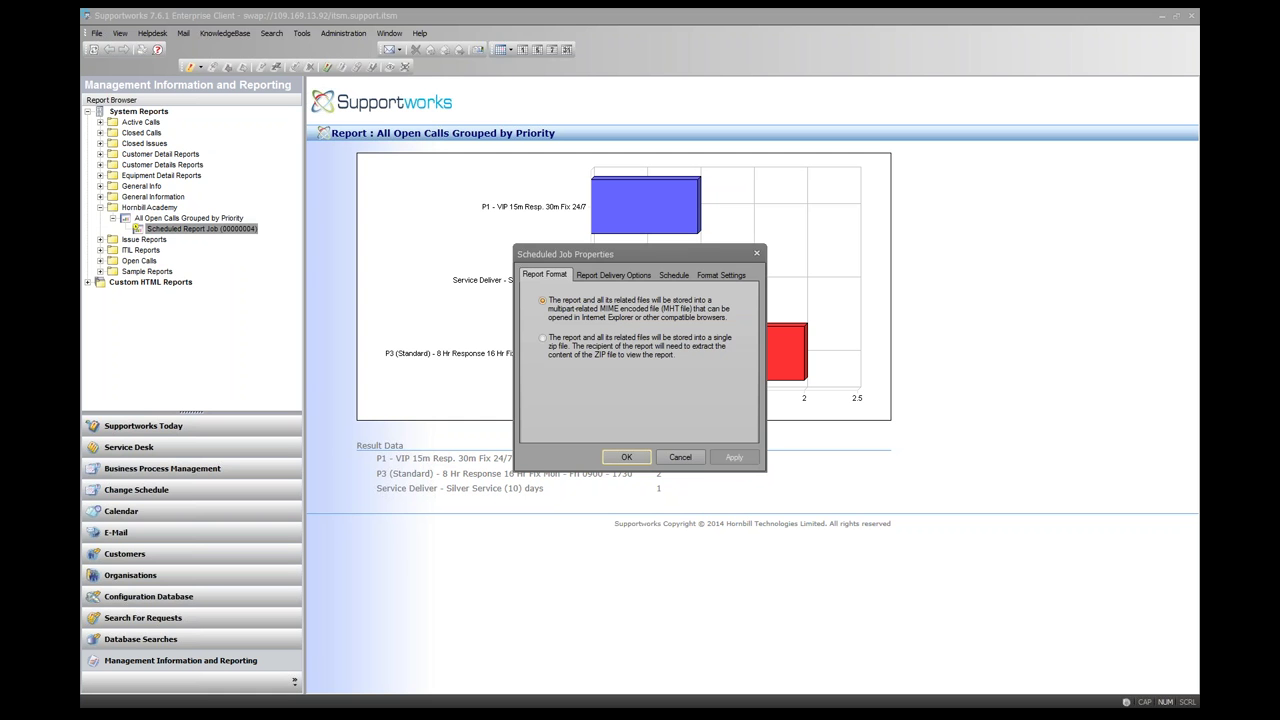
key(ctrl+Tab)
key(ctrl+Tab)
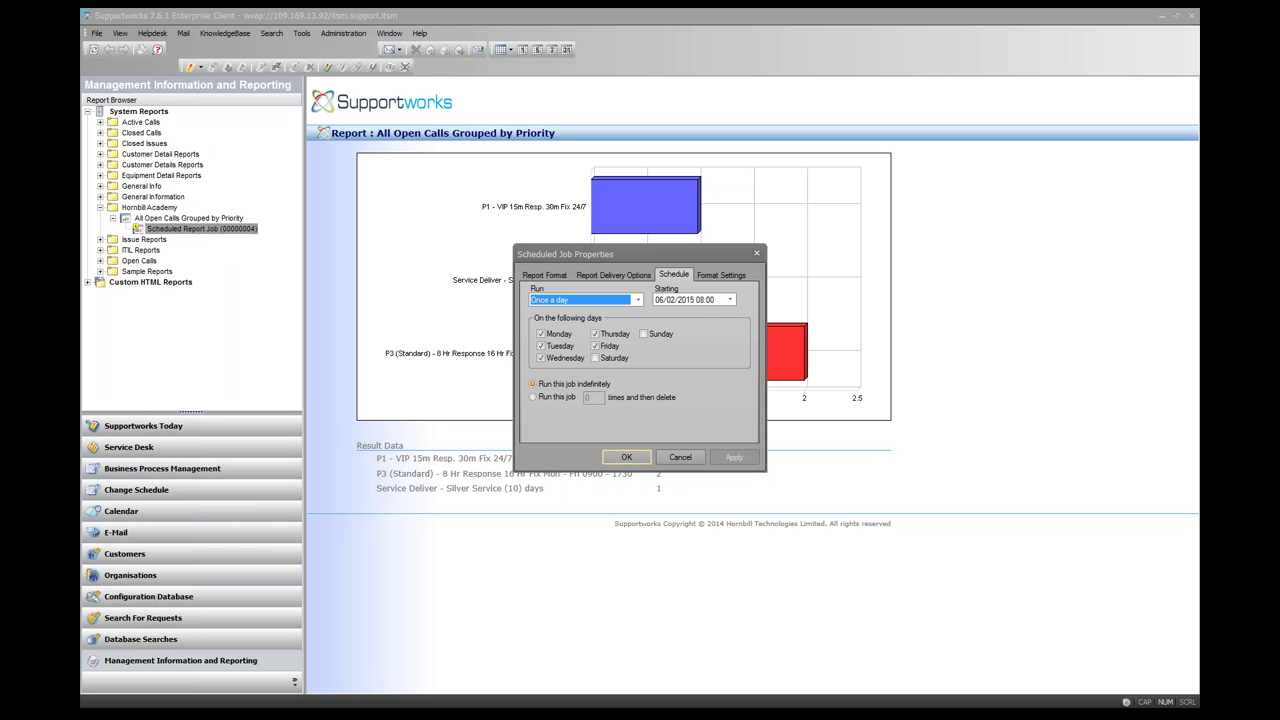
click(541, 345)
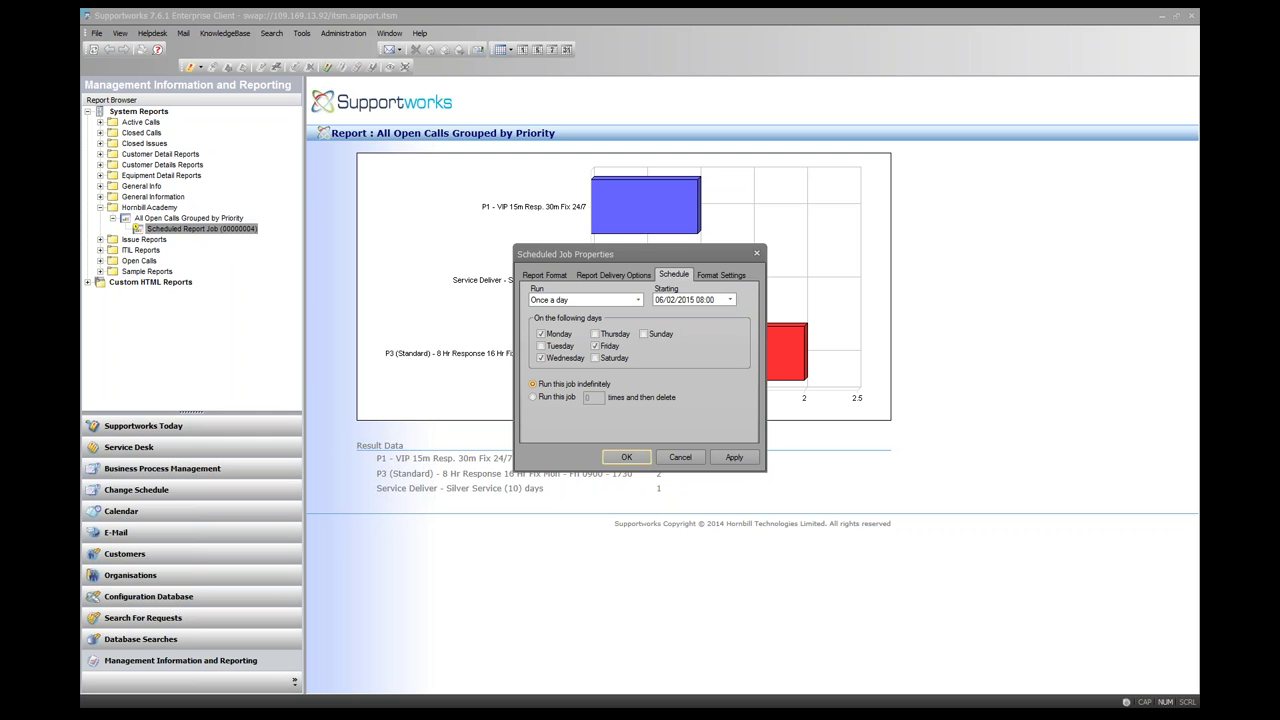
key(Return)
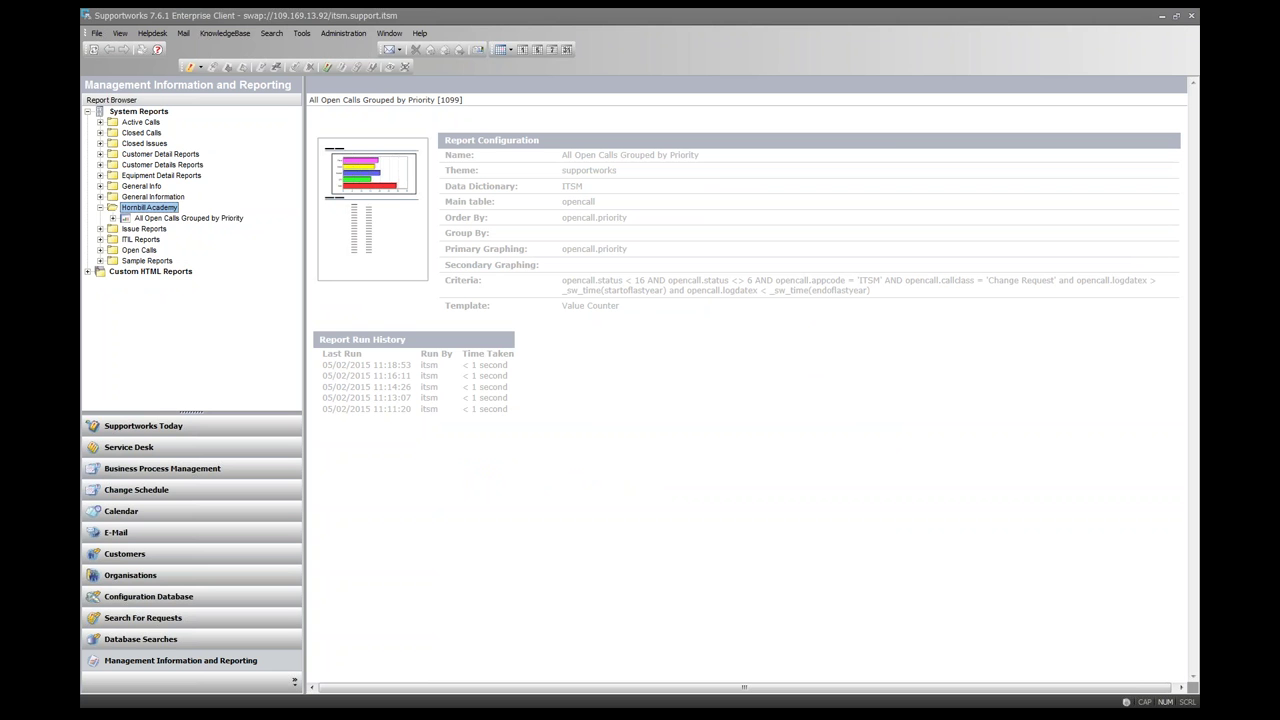
Step: Start a new report based on the Standard Lists Simple List template
right_click(148, 206)
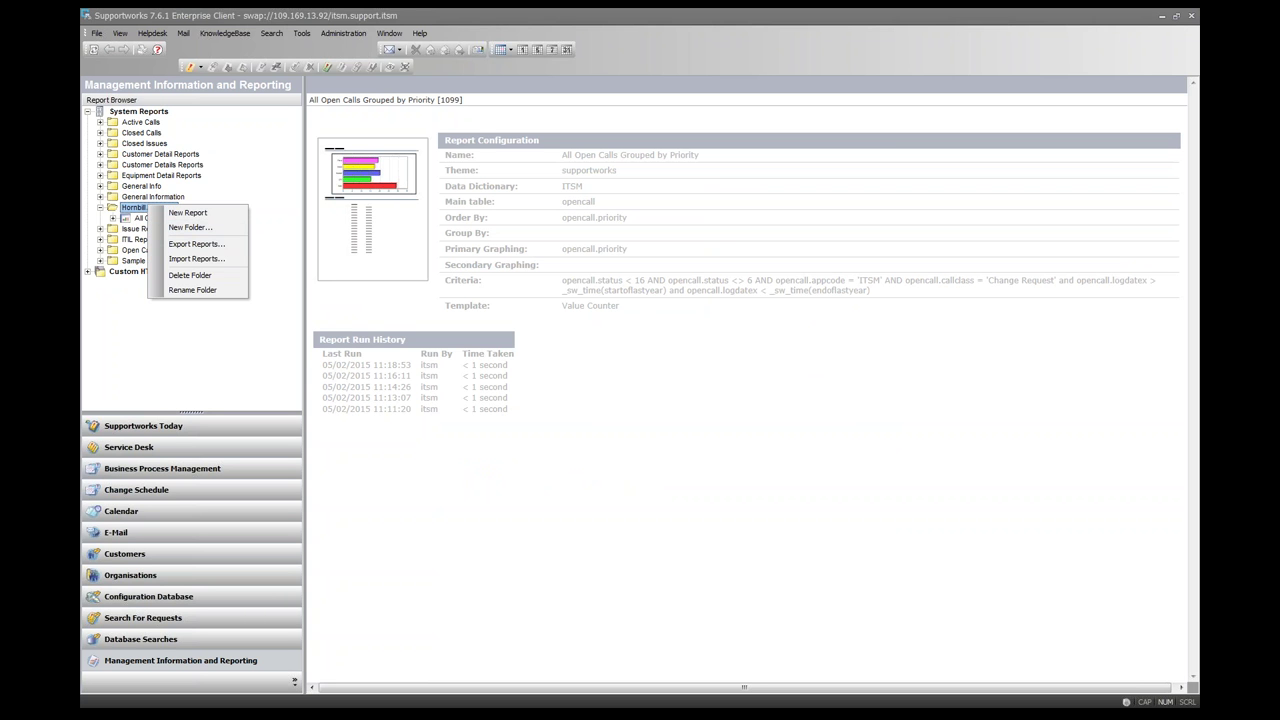
key(Escape)
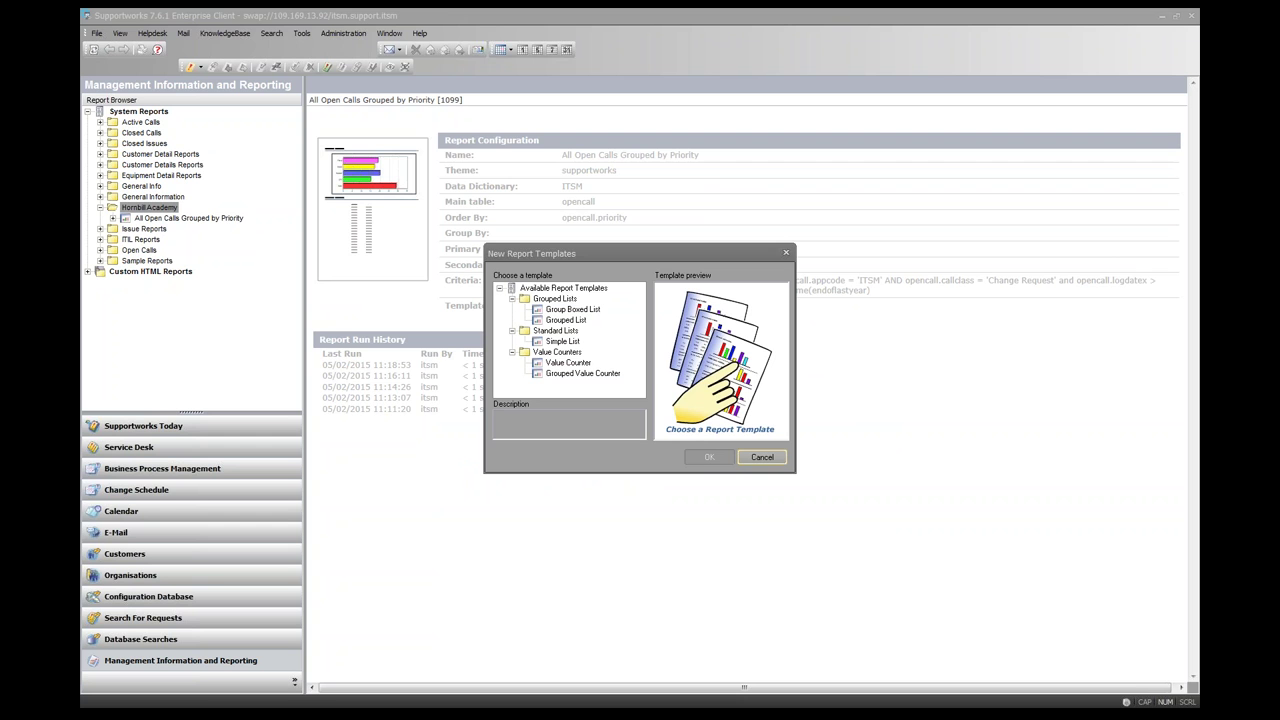
click(562, 341)
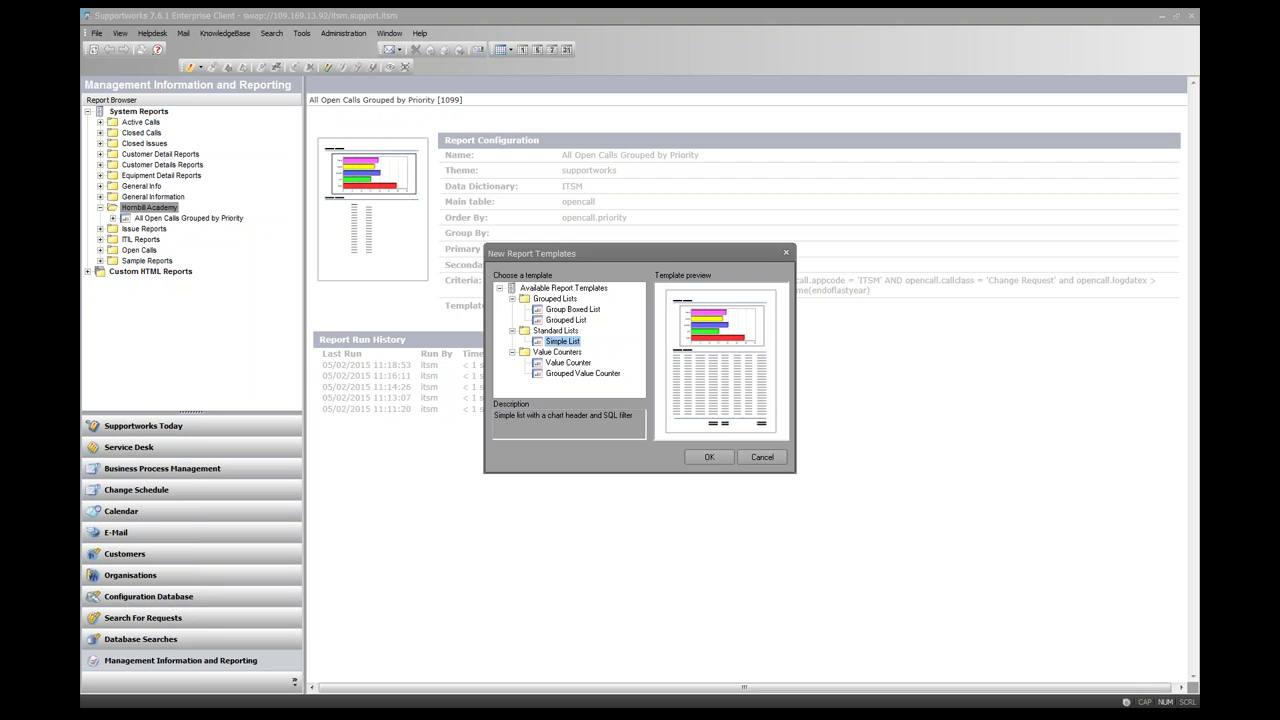
click(709, 457)
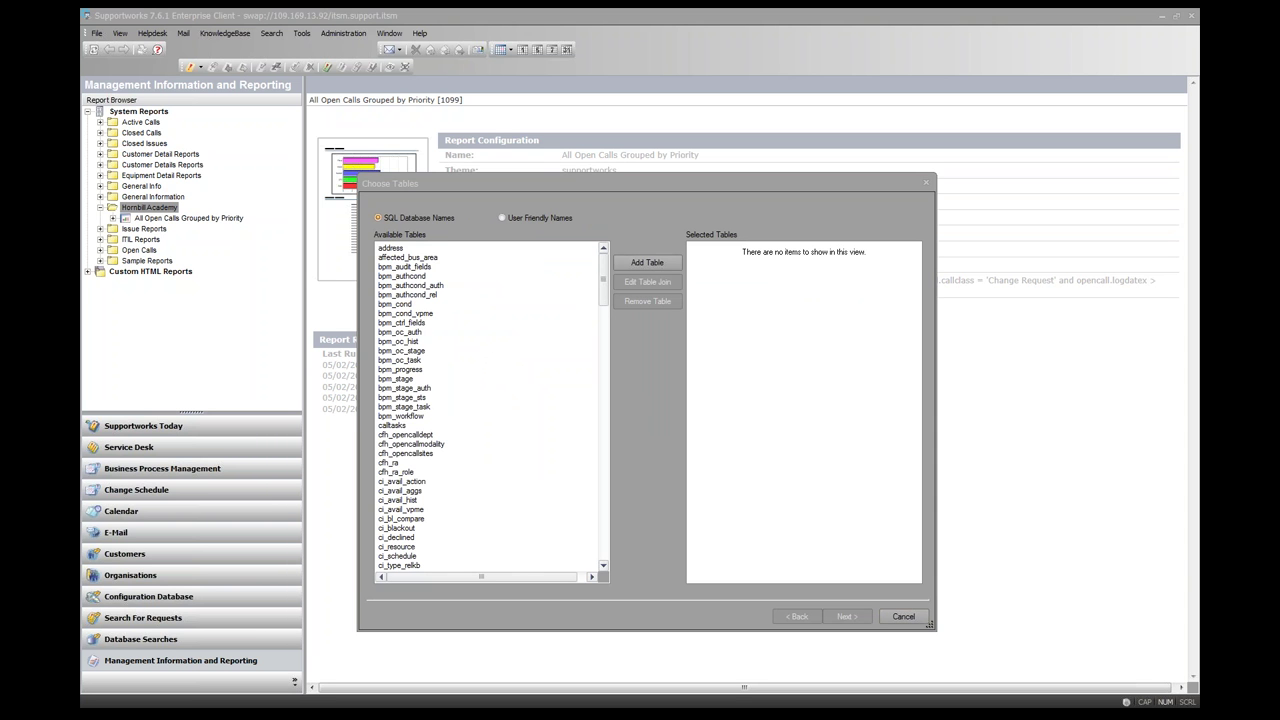
Step: Add the opencall table and then the userdb table to the report
scroll(490, 405, down, 1)
scroll(490, 405, up, 1)
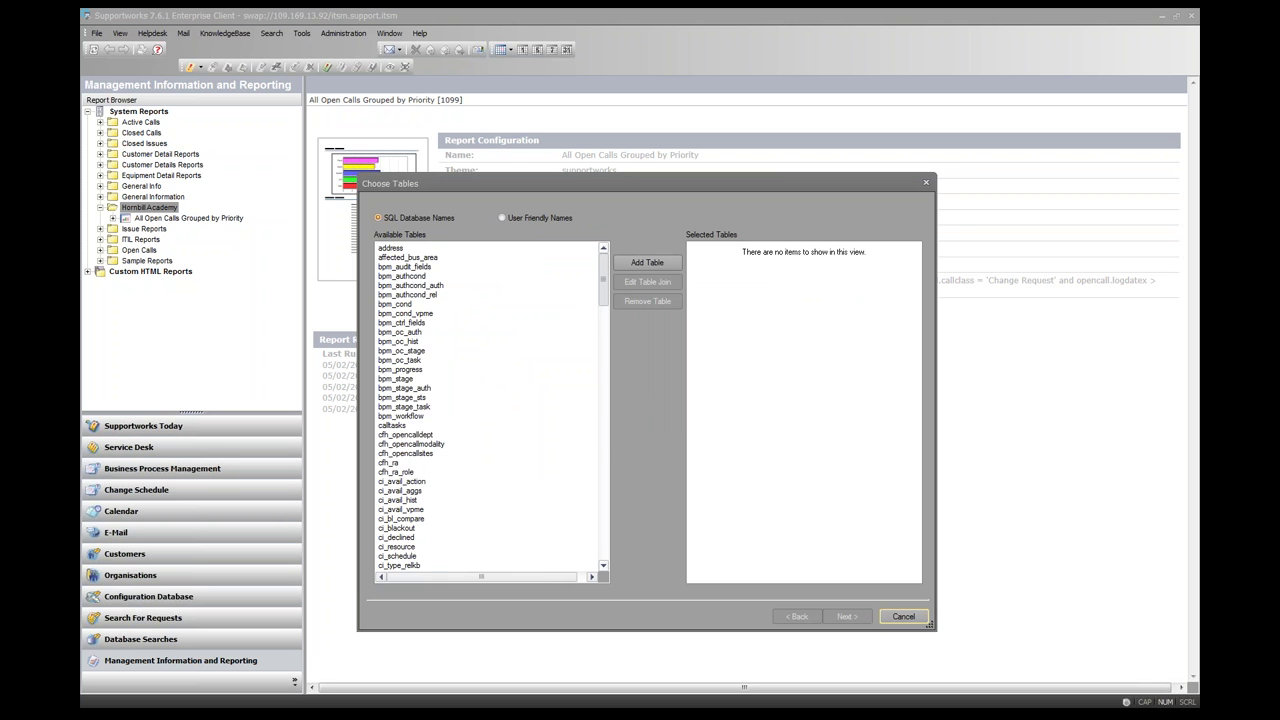
scroll(490, 405, down, 15)
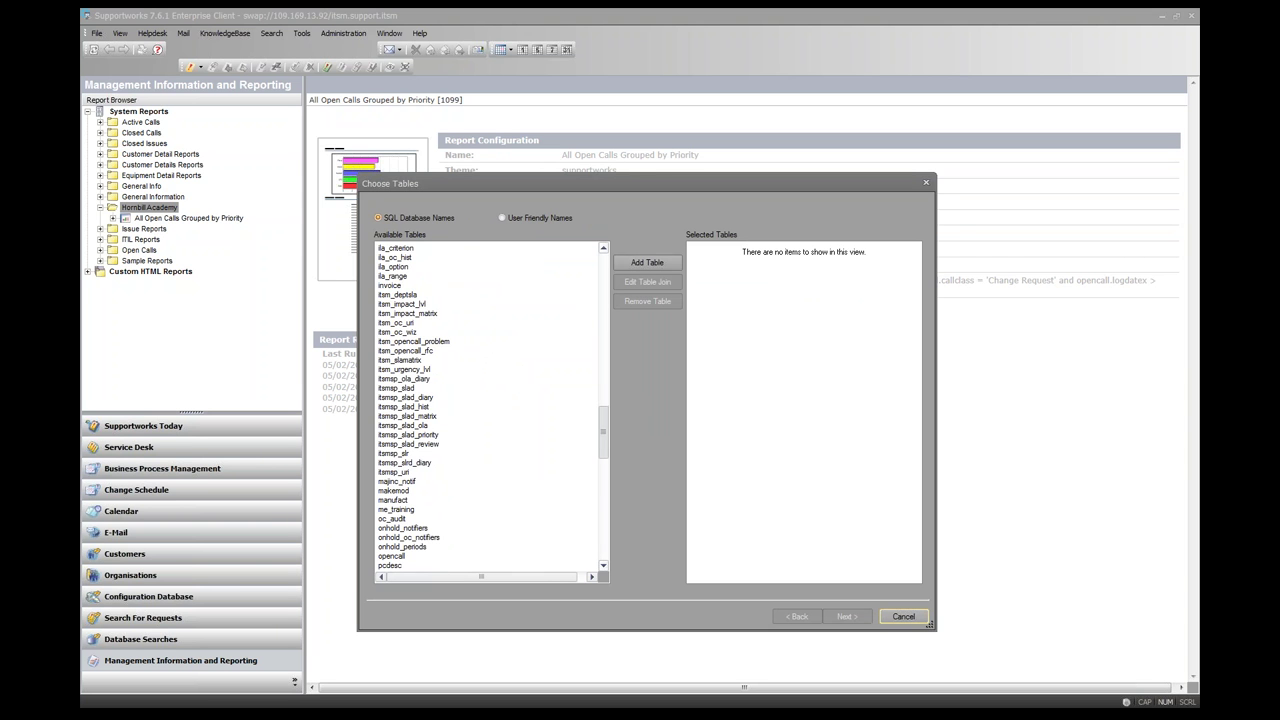
scroll(490, 405, down, 3)
click(391, 463)
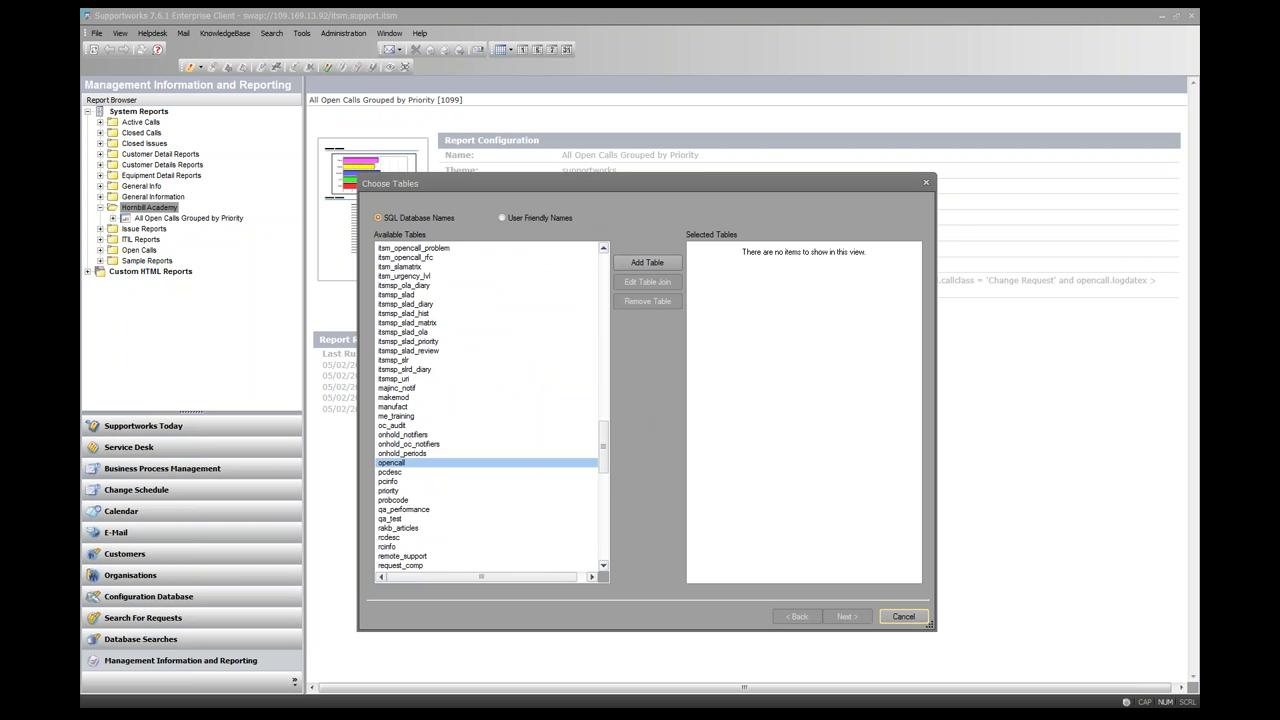
click(647, 262)
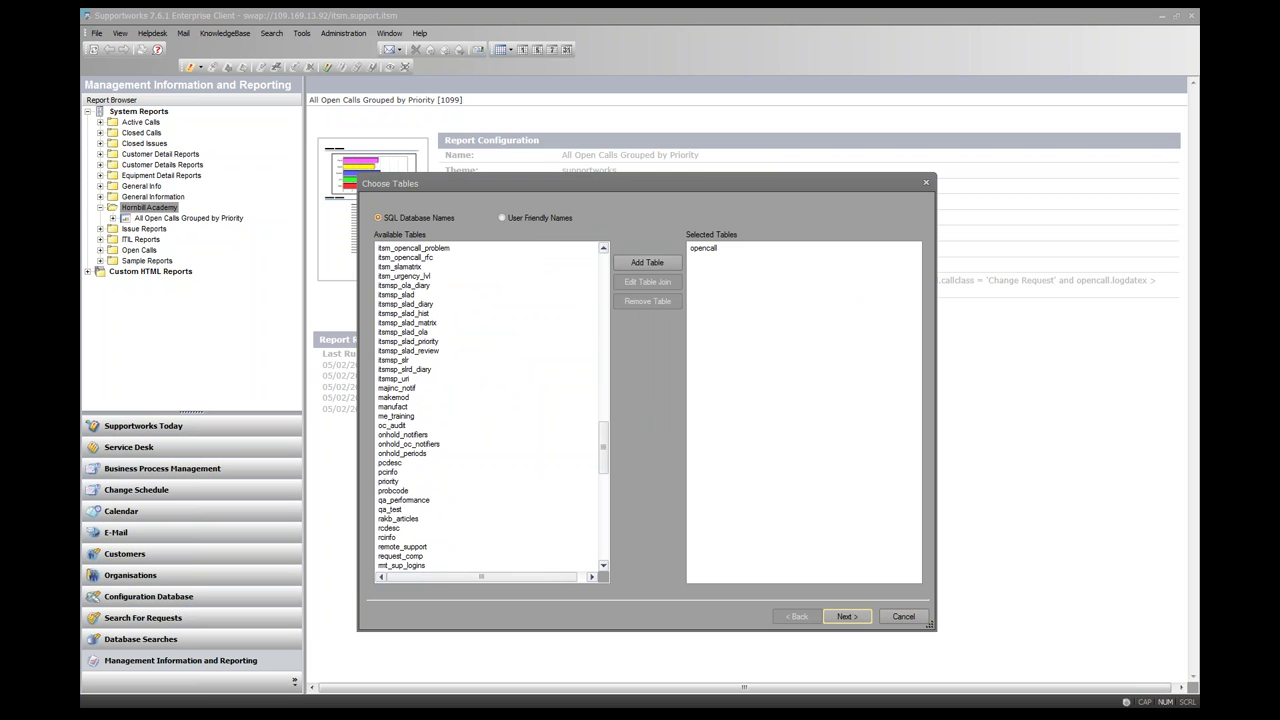
scroll(490, 405, down, 20)
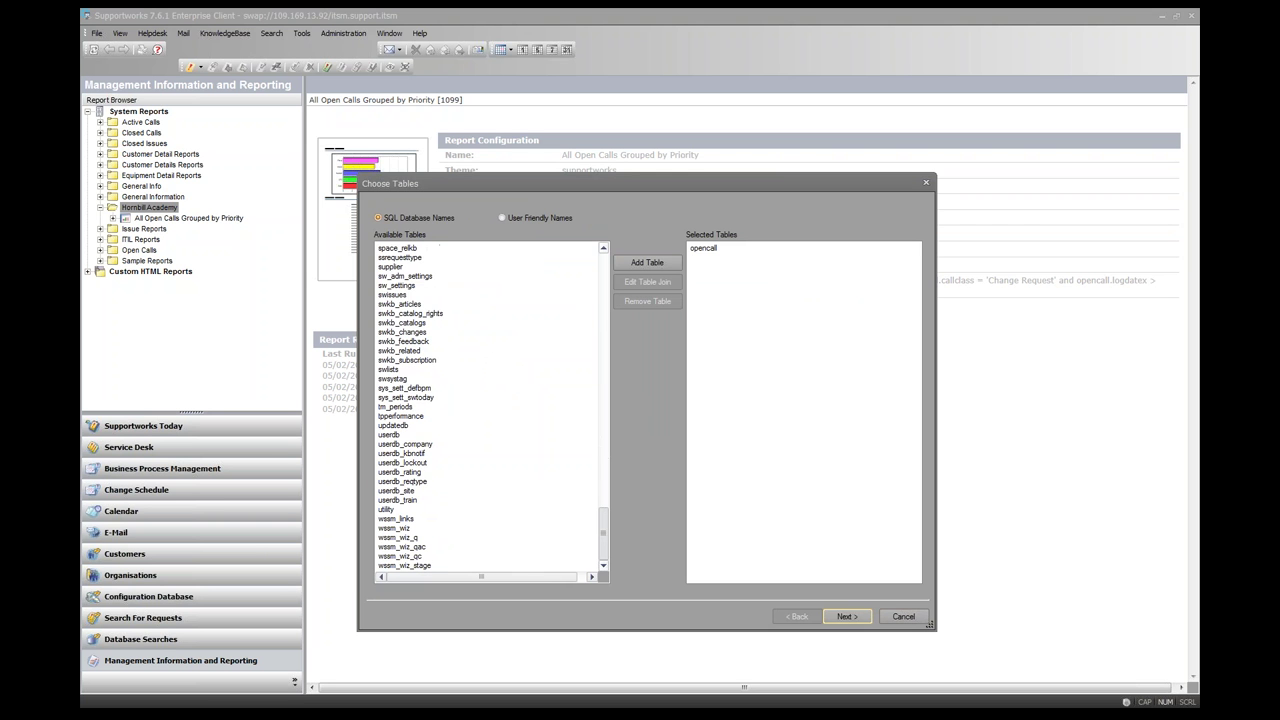
click(389, 435)
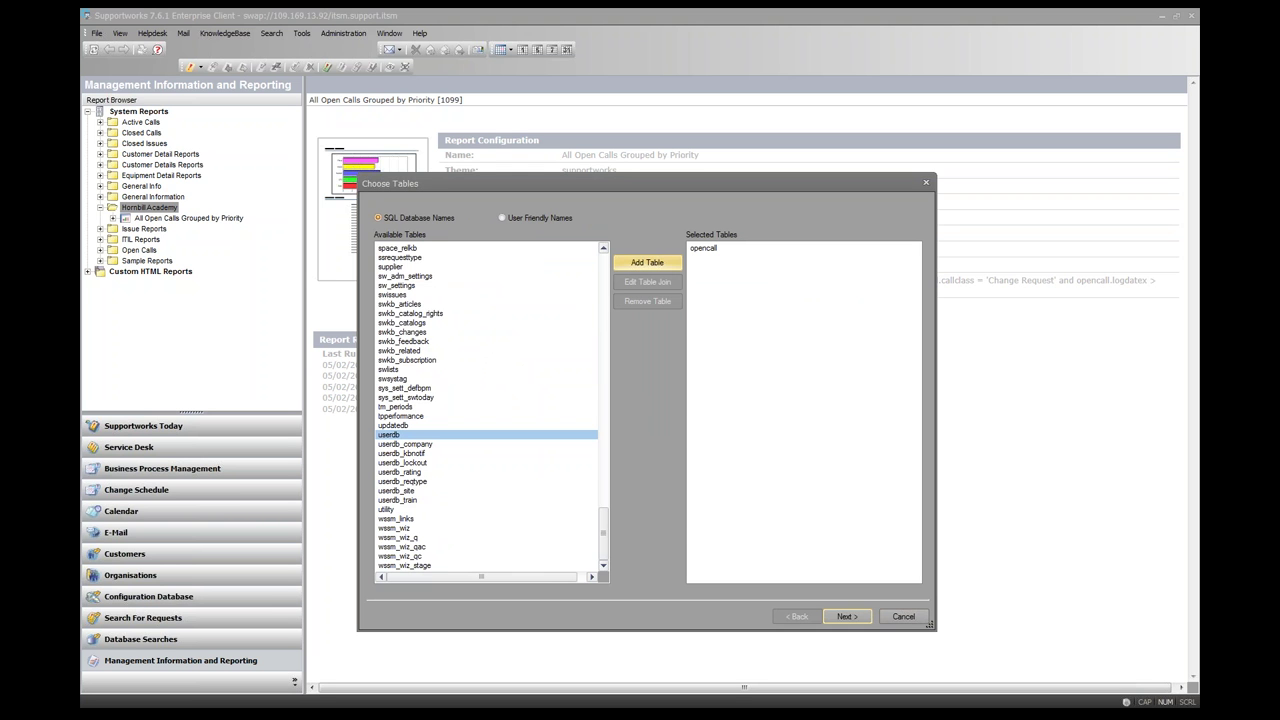
click(647, 262)
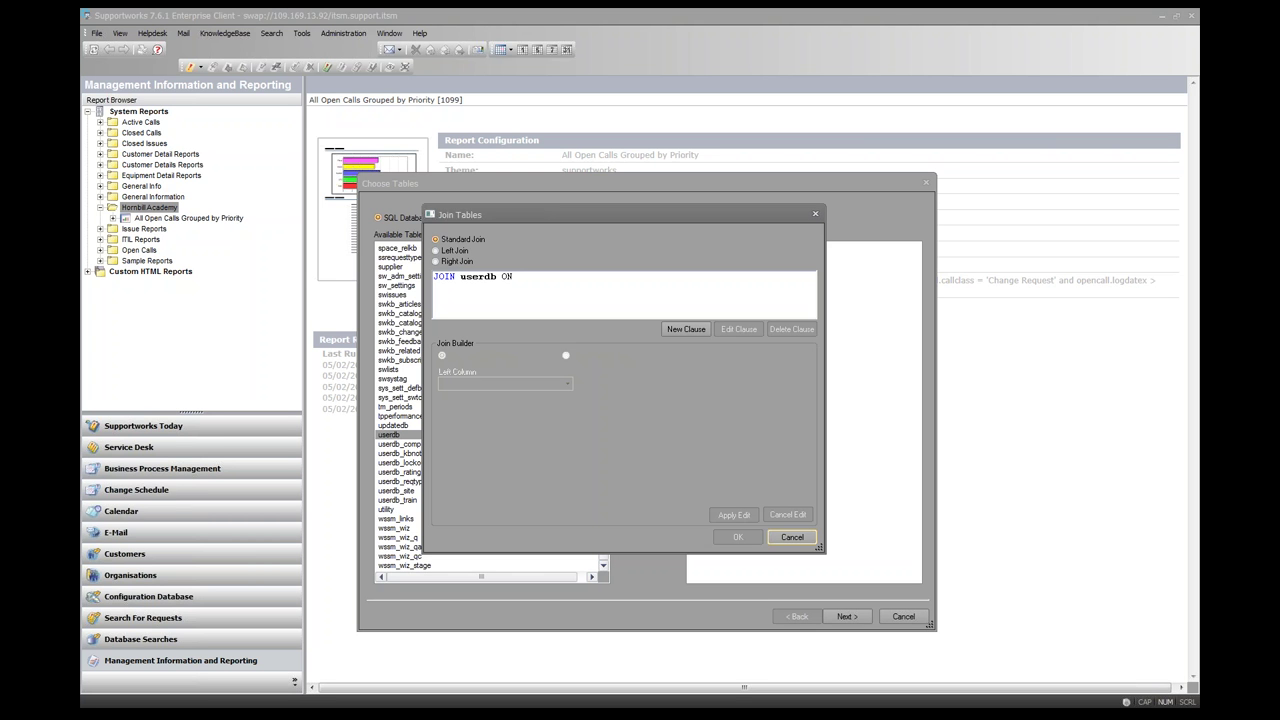
Step: Make userdb a Left Join and start a clause with userdb keysearch as the left column
click(436, 250)
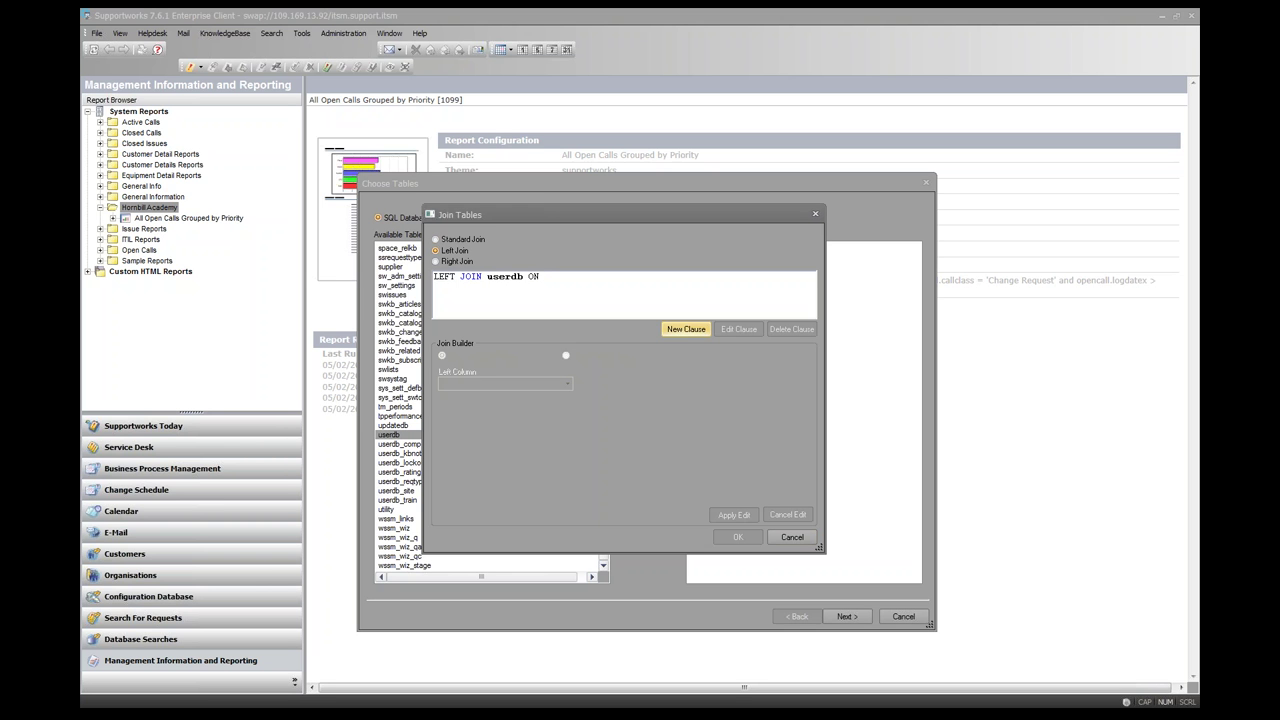
click(686, 329)
key(alt+Down)
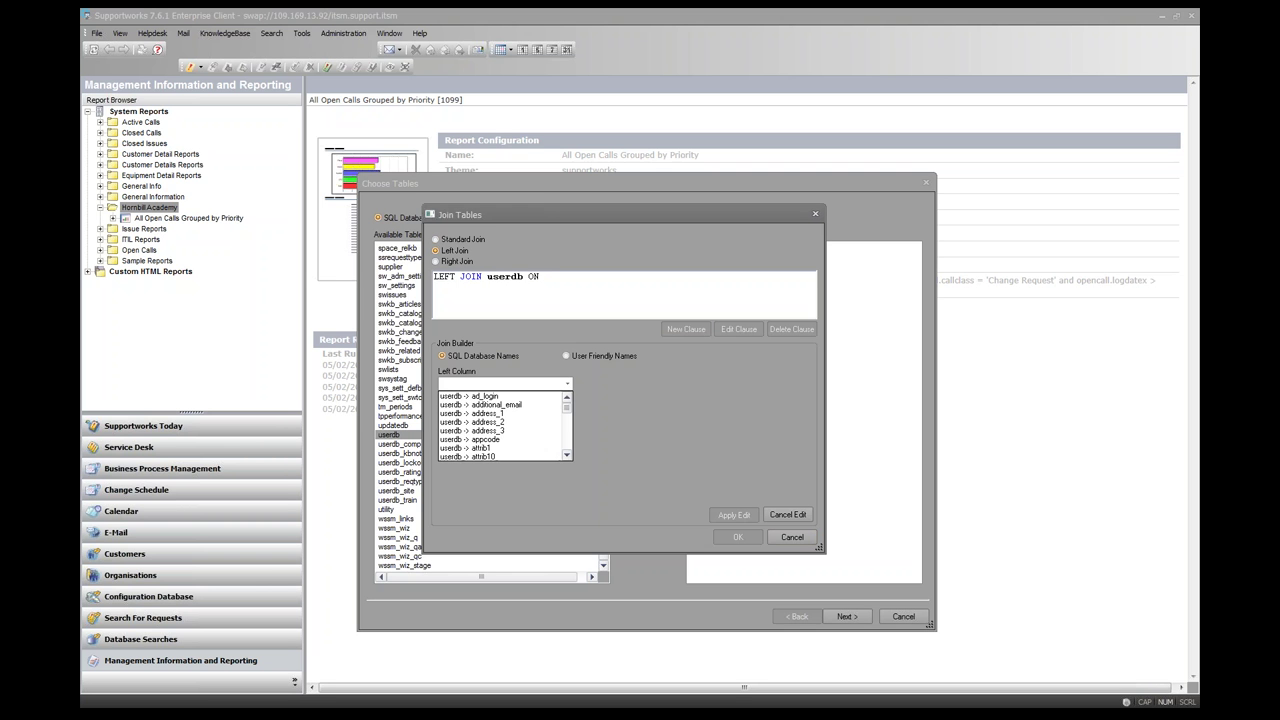
scroll(500, 425, down, 4)
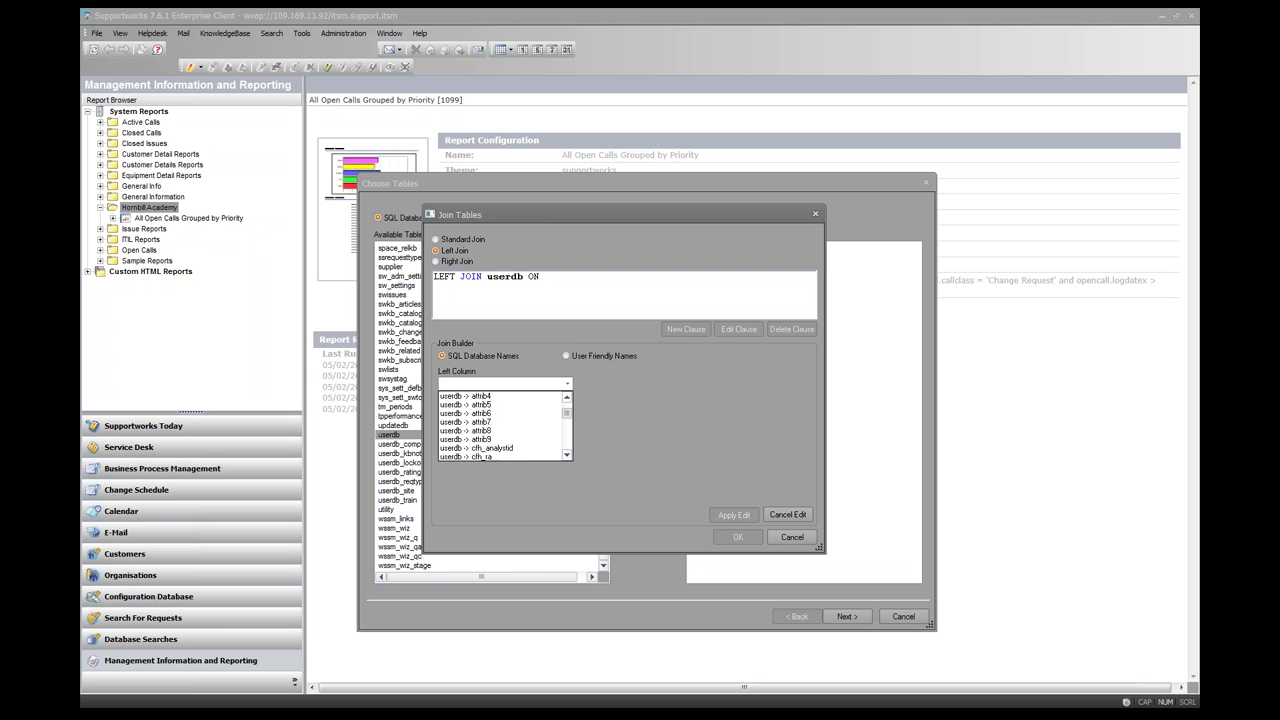
scroll(500, 425, down, 2)
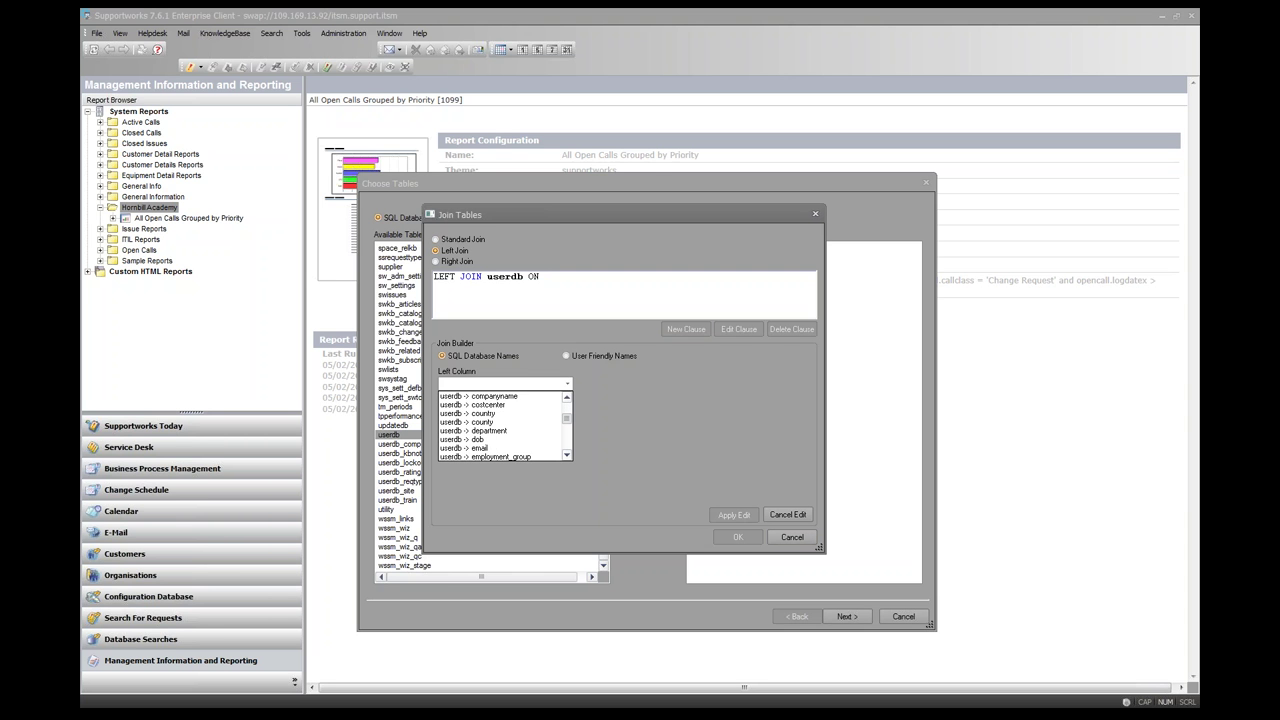
scroll(500, 425, down, 2)
scroll(500, 425, down, 4)
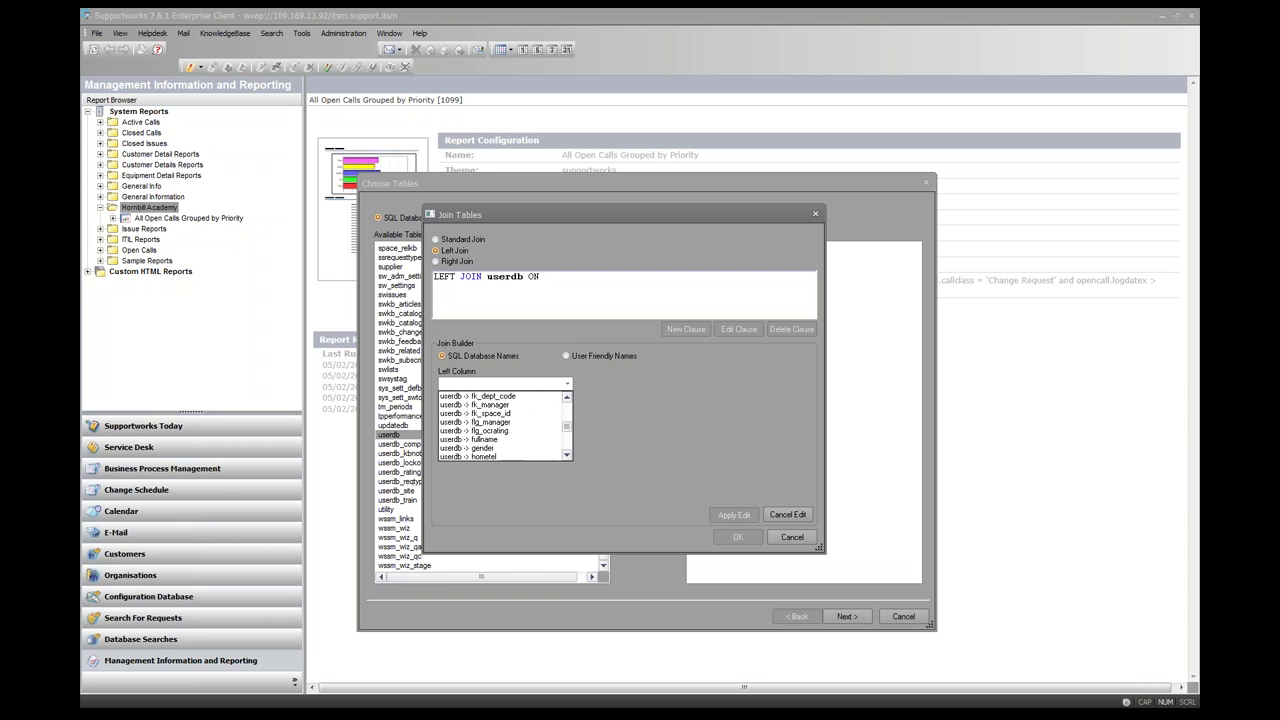
click(488, 430)
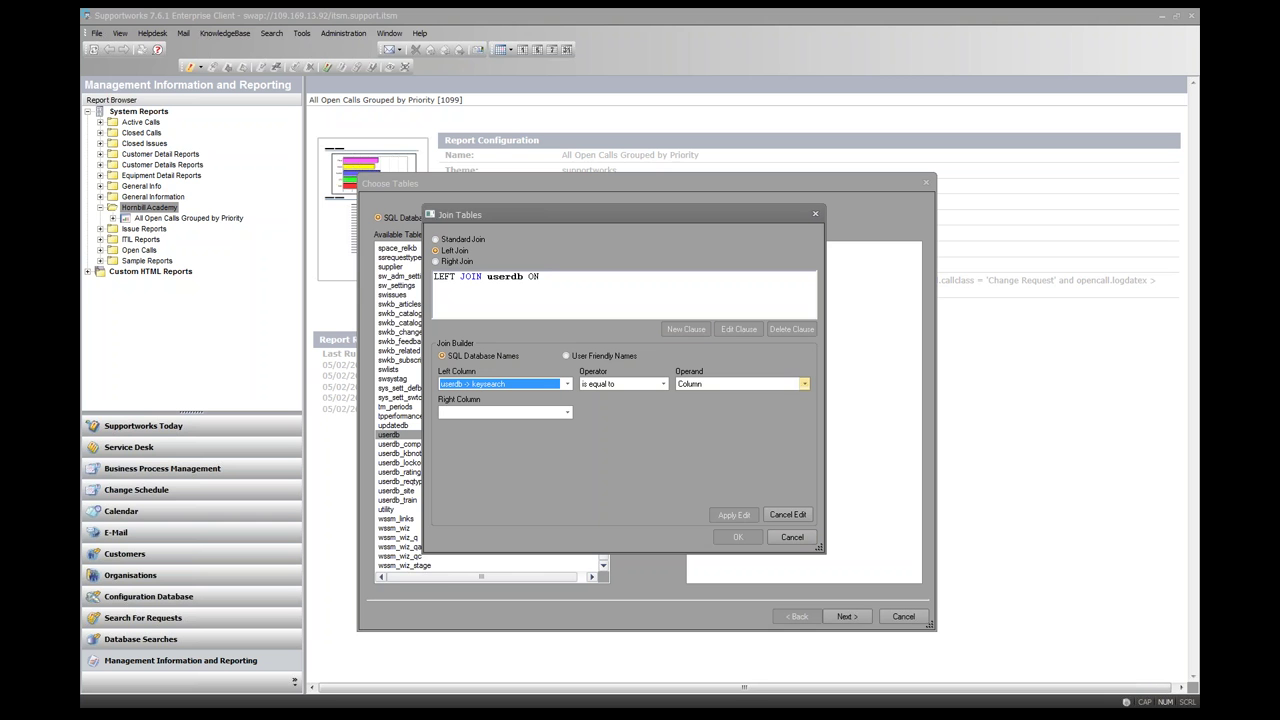
Step: Match keysearch to opencall cust_id, apply and confirm the join, and continue to Choose Columns
click(567, 412)
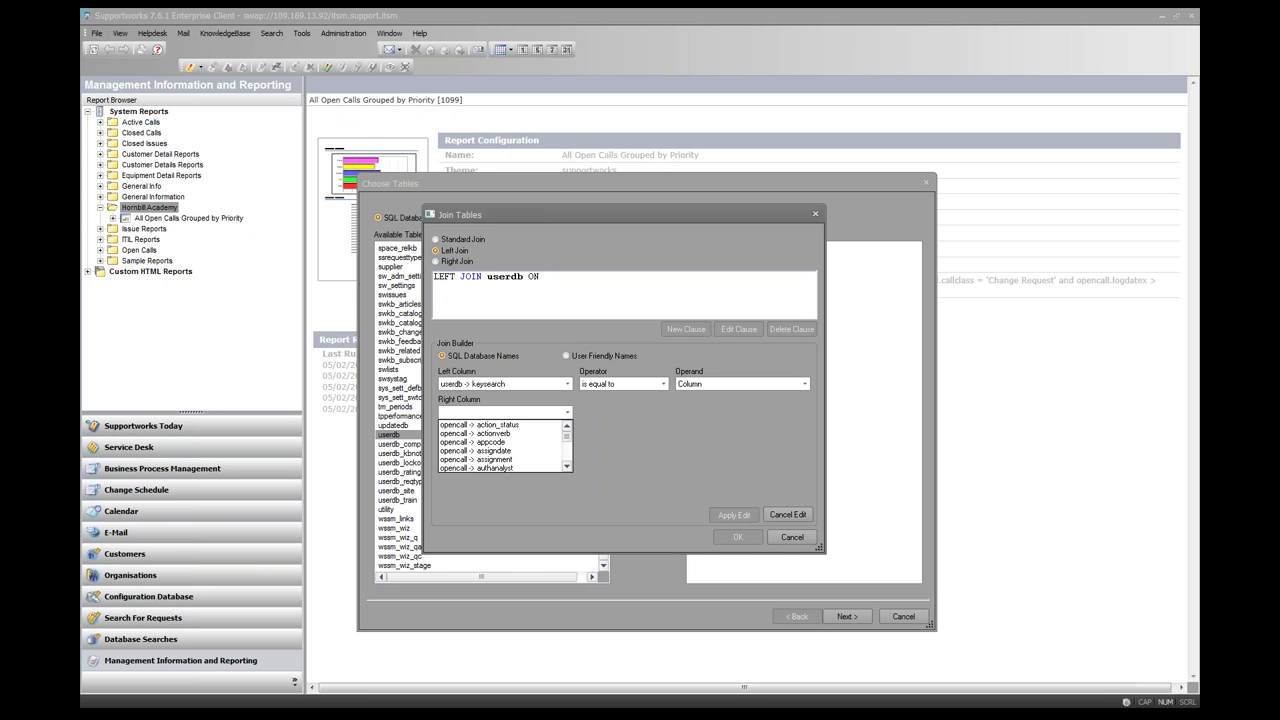
scroll(503, 446, down, 4)
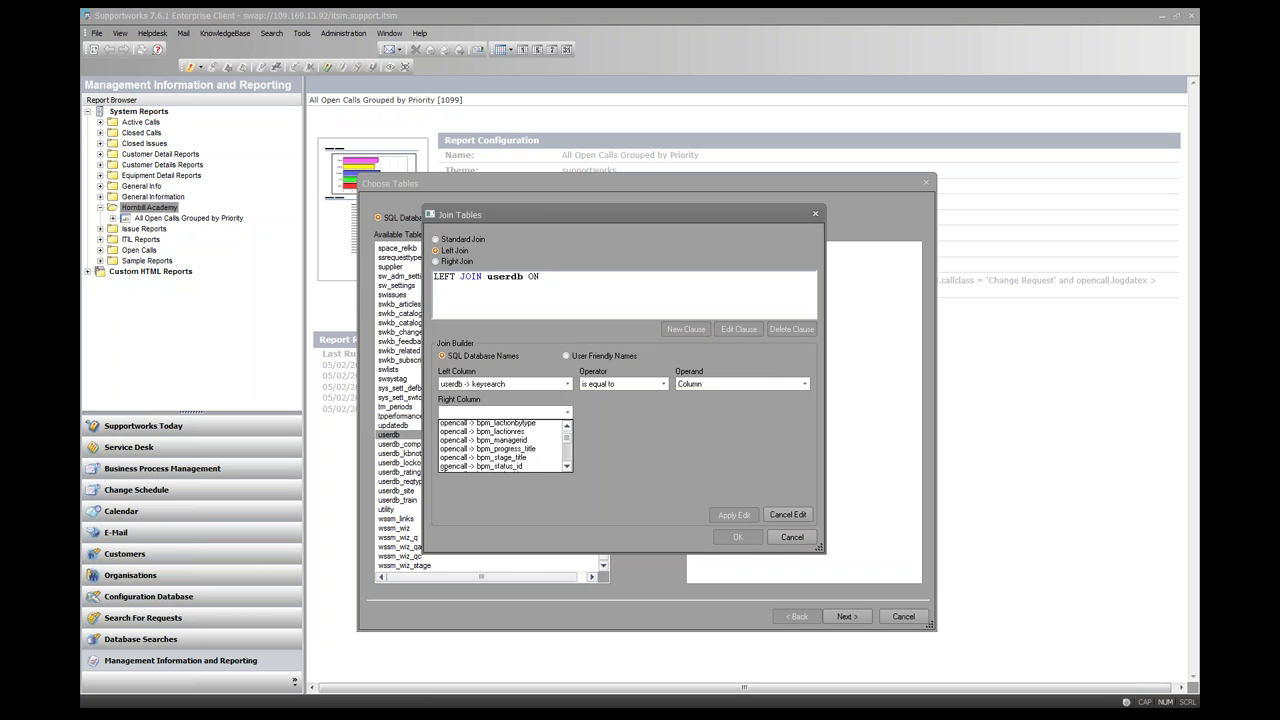
scroll(503, 446, down, 5)
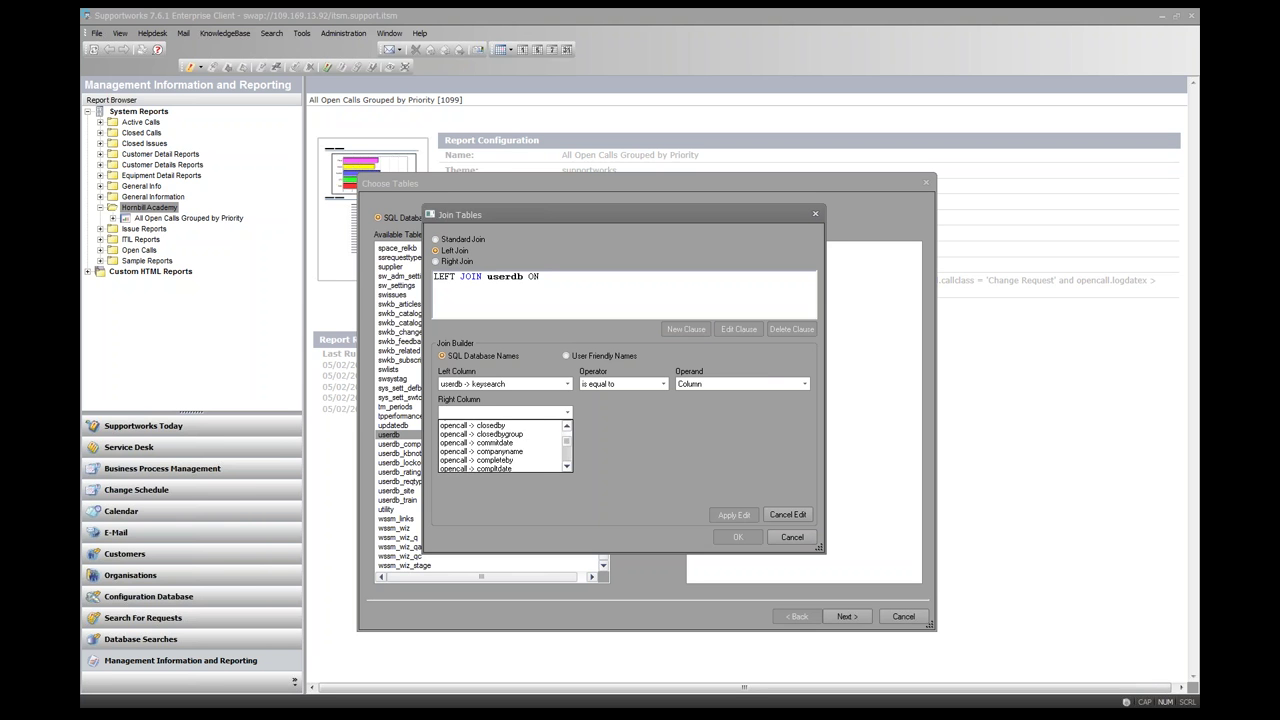
scroll(503, 446, up, 2)
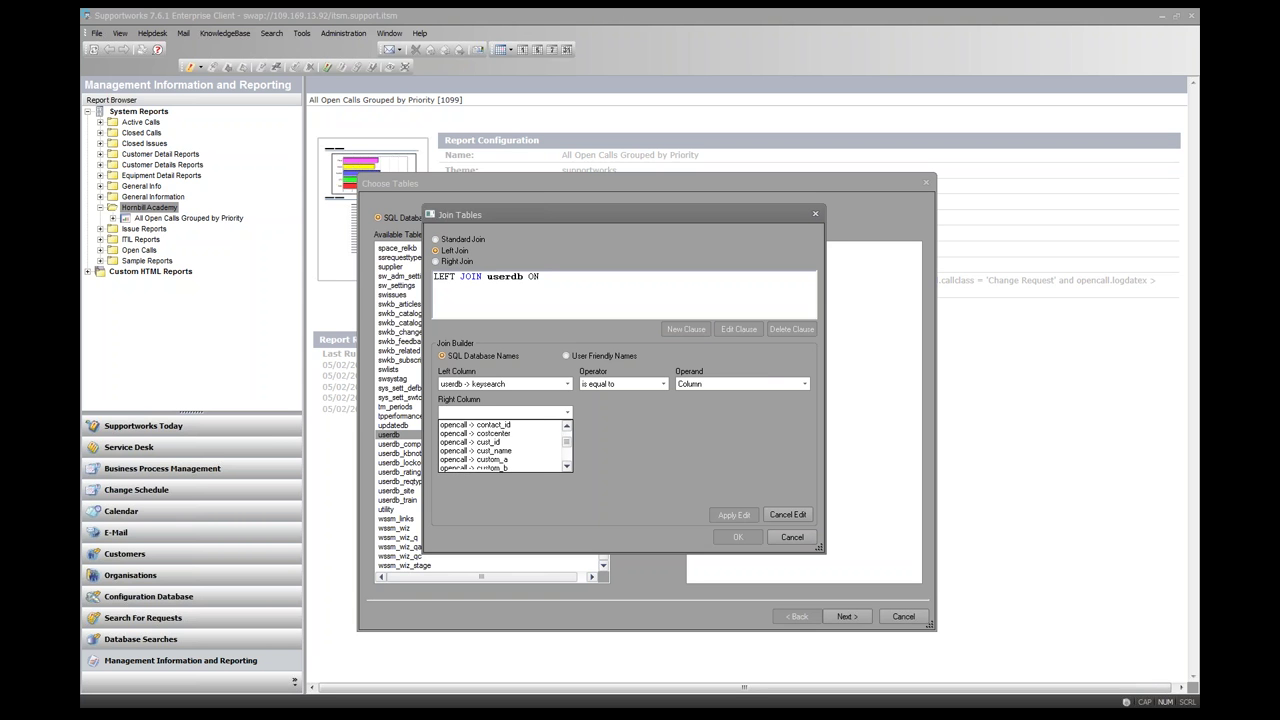
click(500, 446)
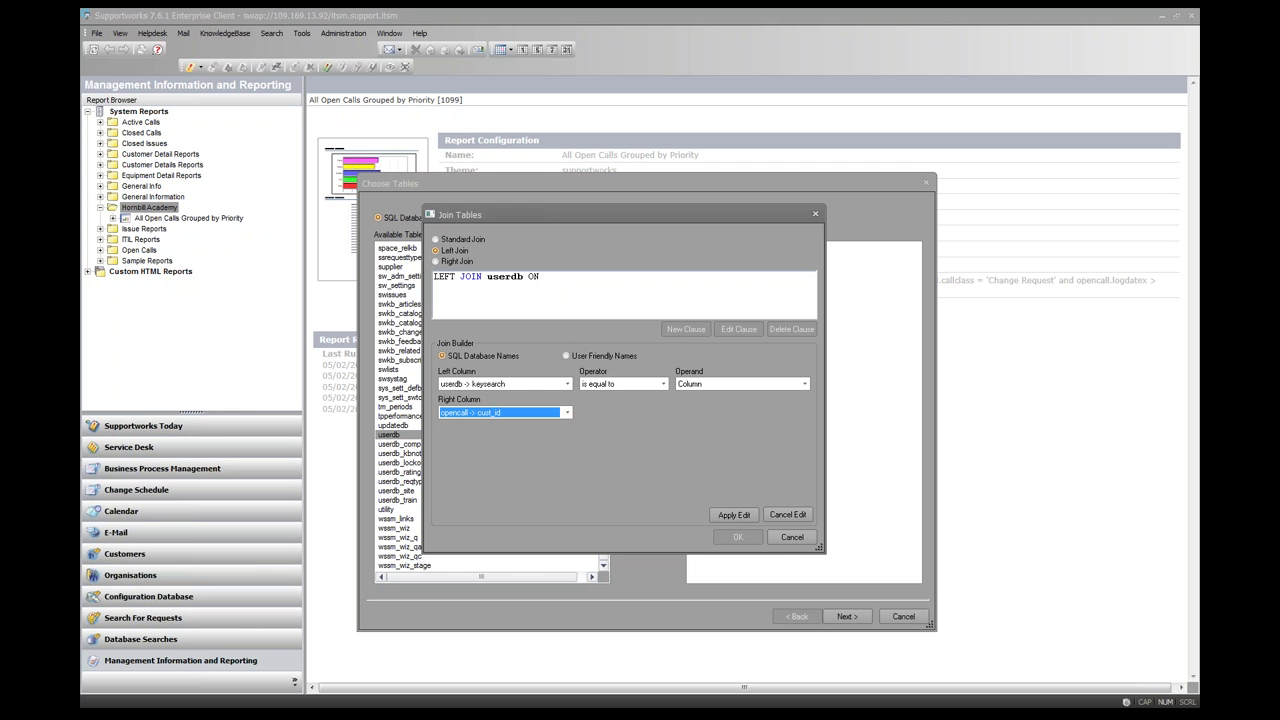
click(733, 514)
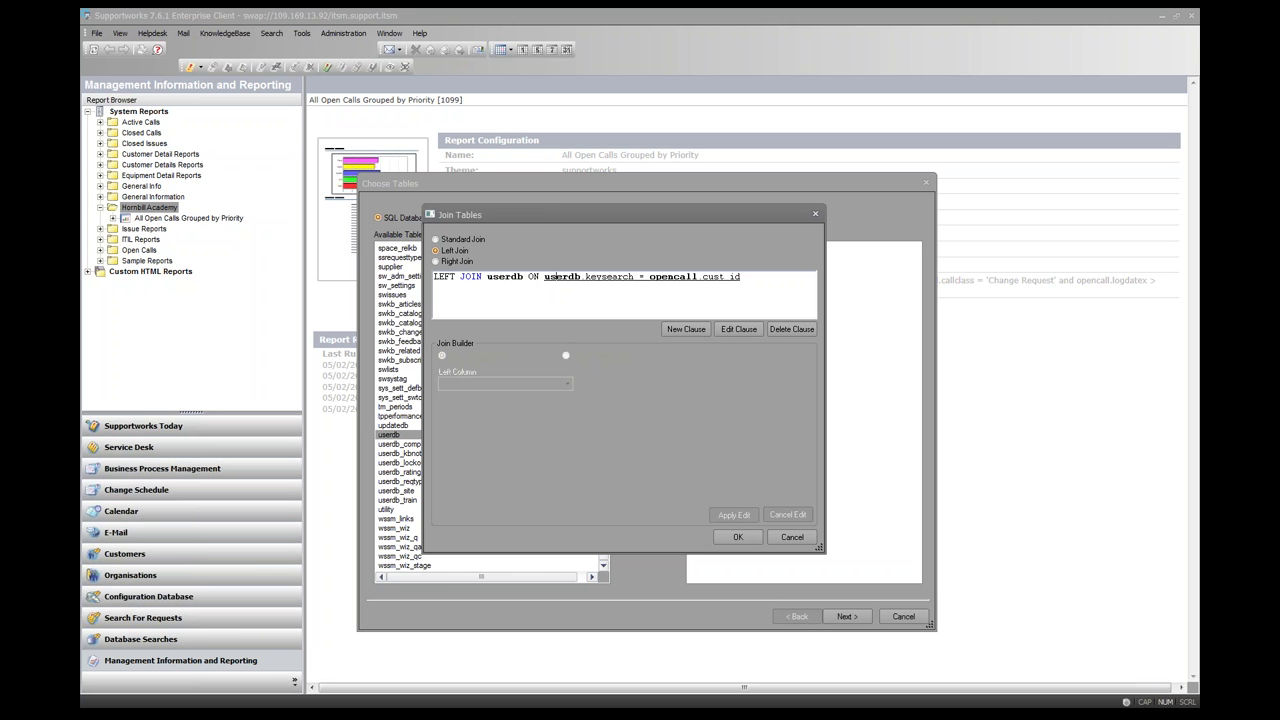
click(513, 276)
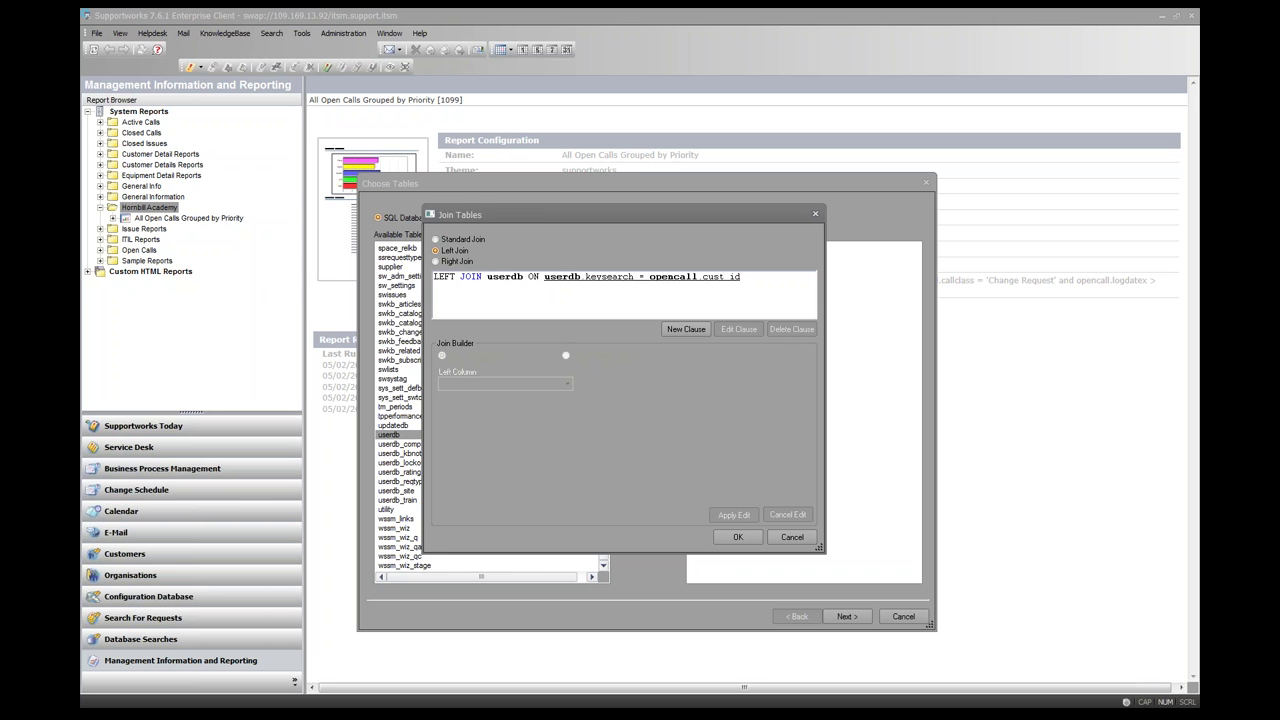
click(737, 537)
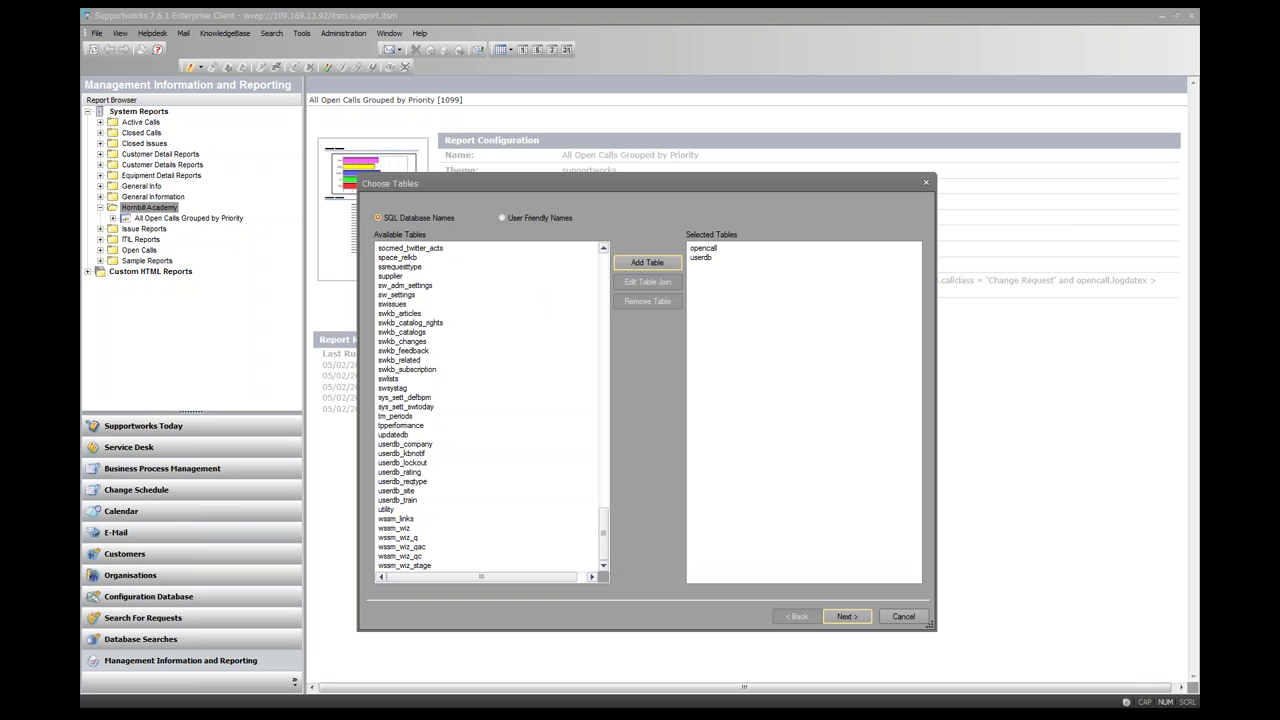
key(Return)
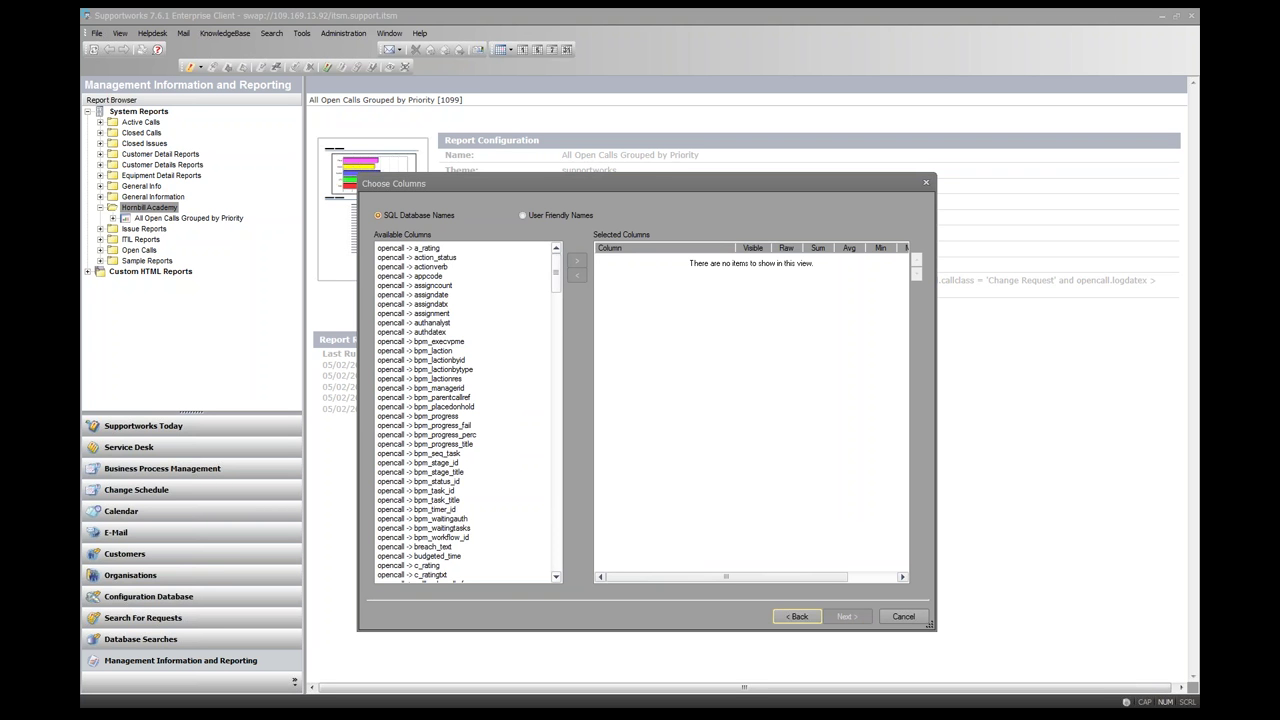
Step: Add the opencall callref and callclass columns to the report
scroll(465, 410, down, 9)
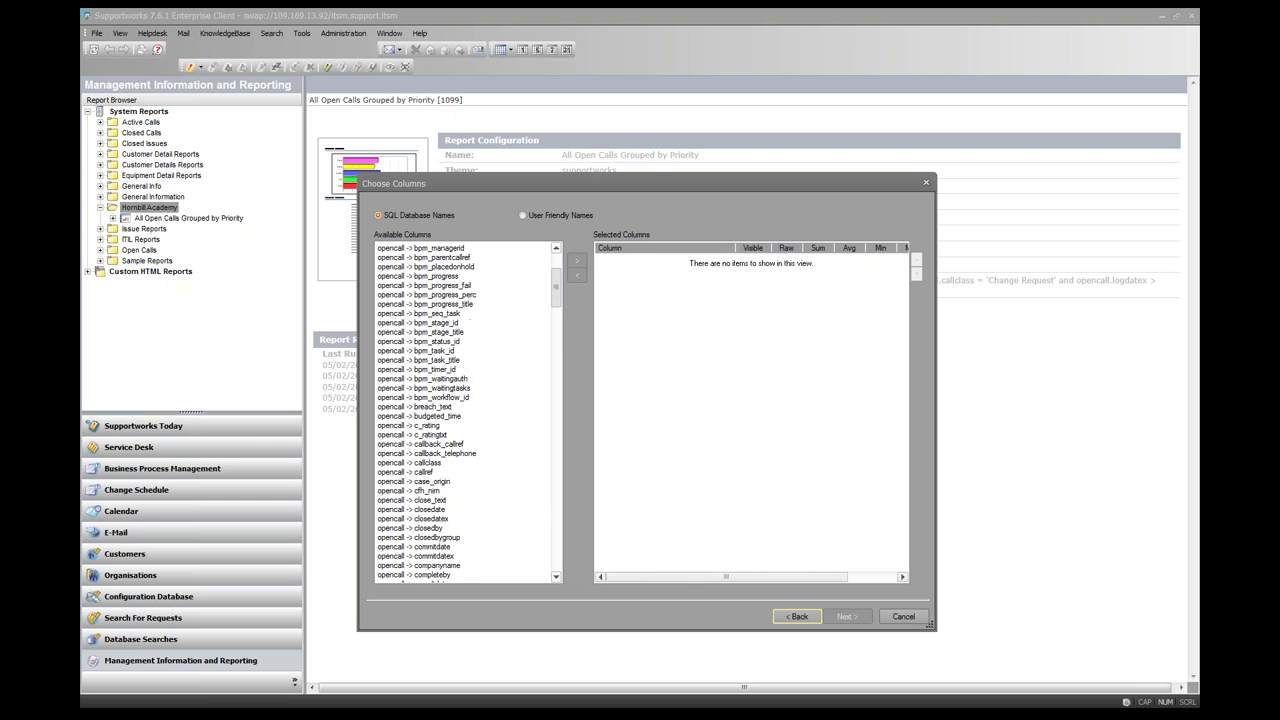
scroll(465, 410, down, 1)
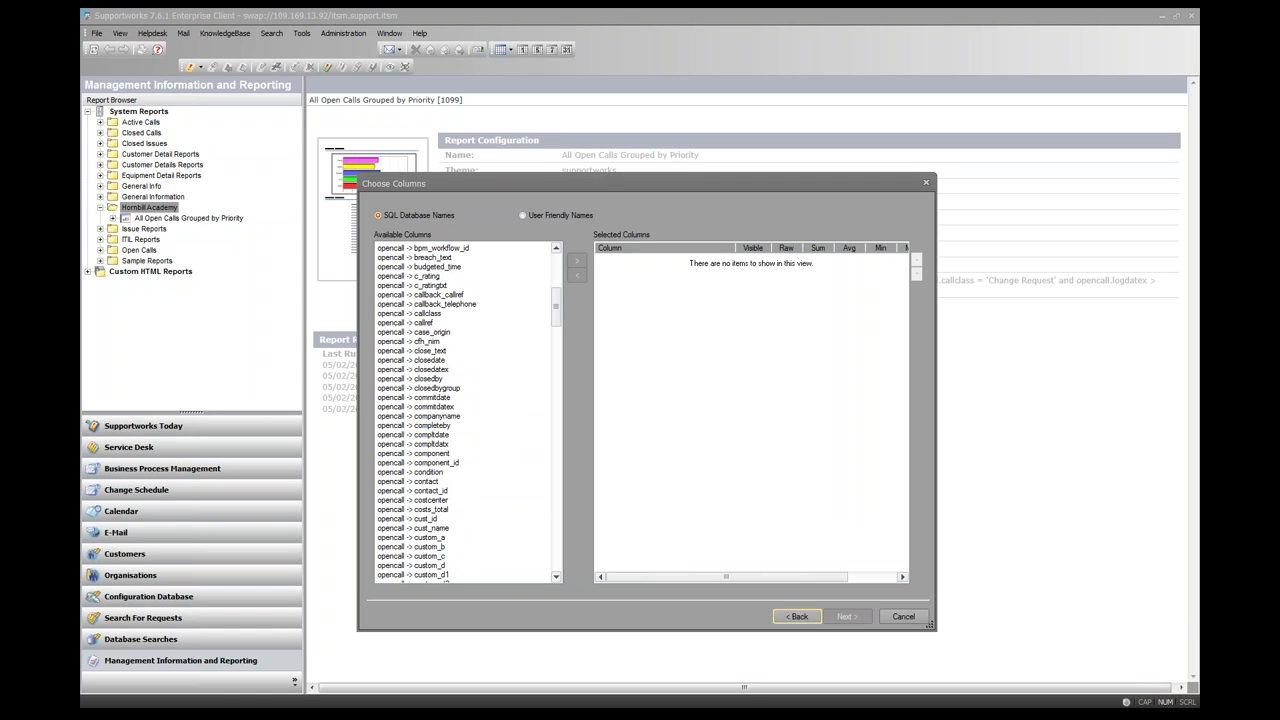
click(420, 322)
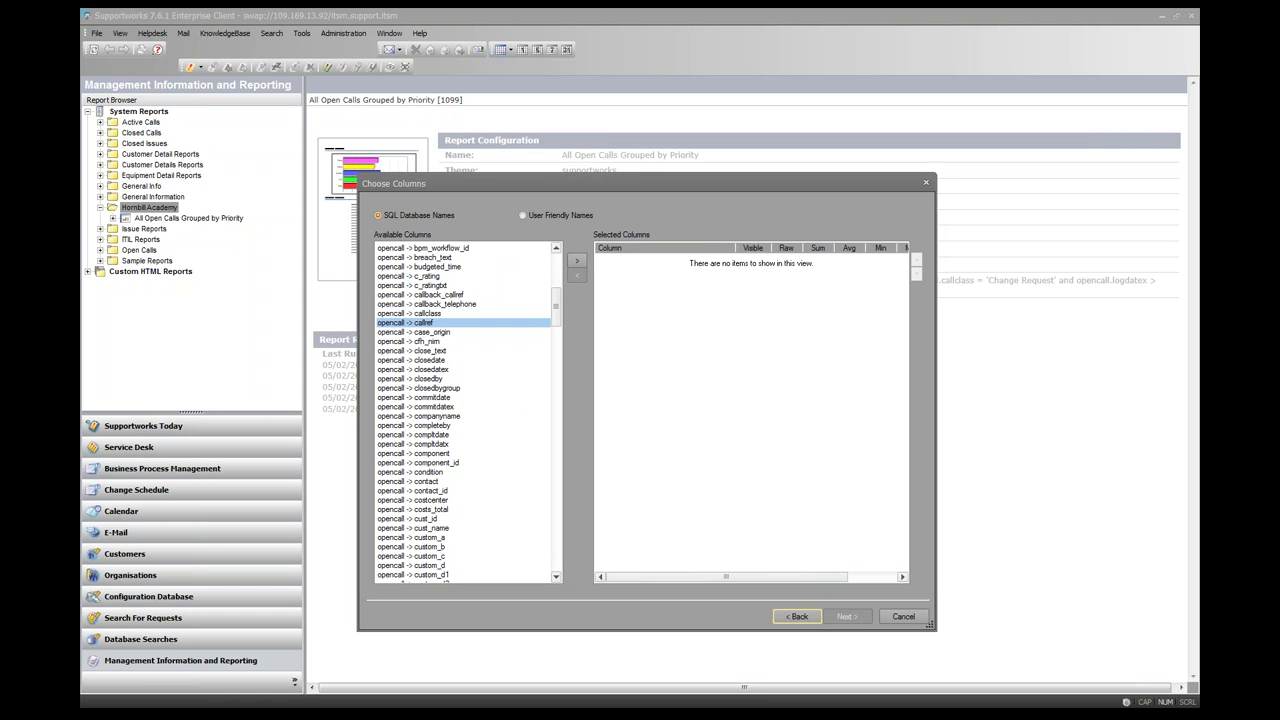
click(577, 260)
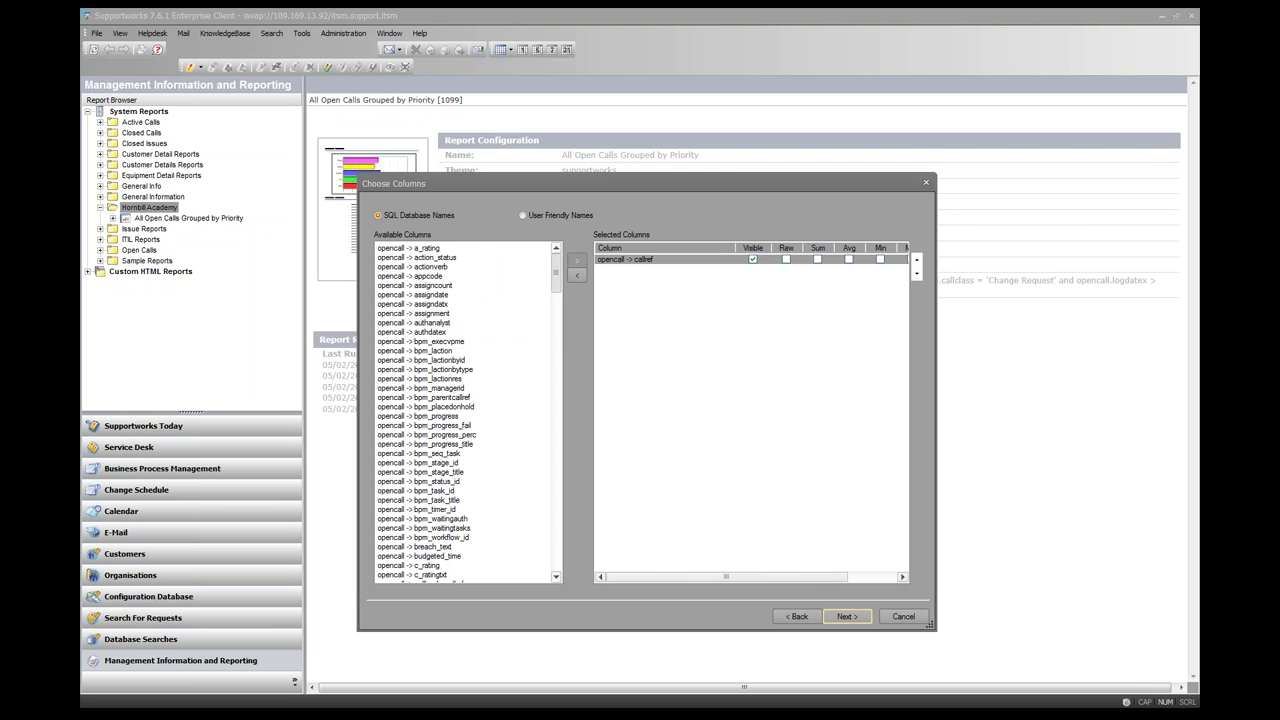
scroll(465, 410, down, 7)
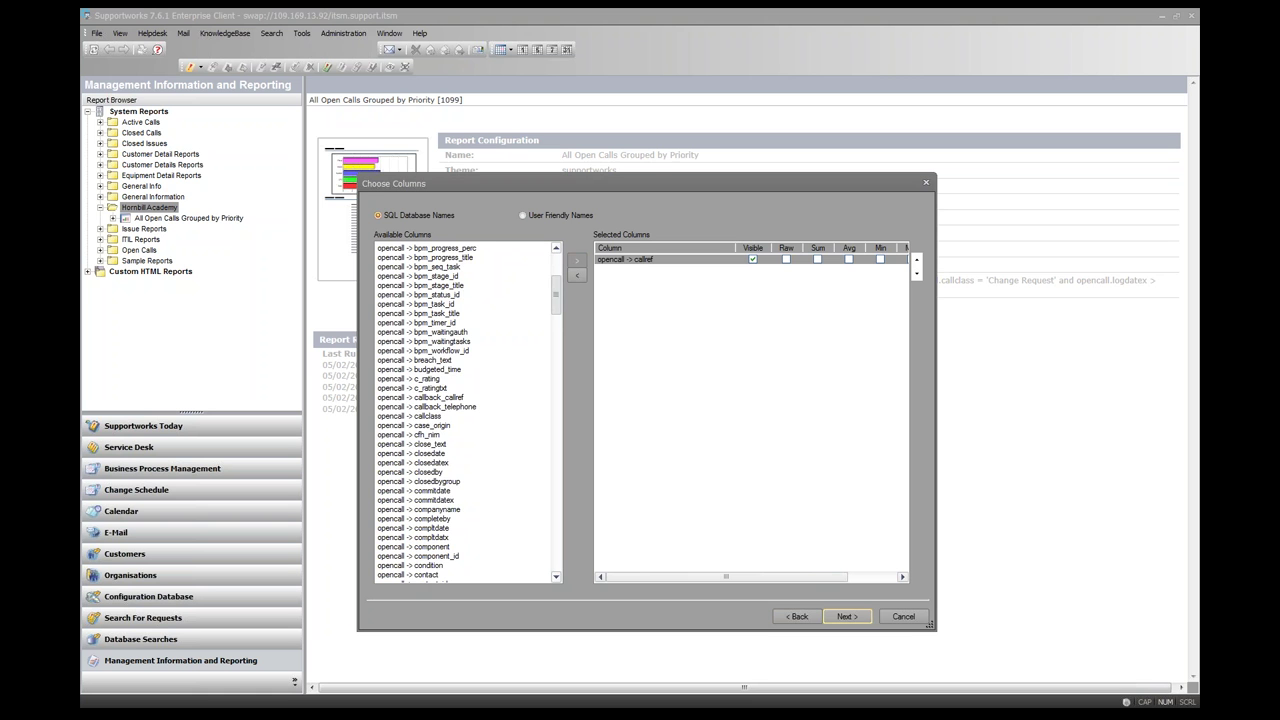
scroll(465, 410, up, 1)
scroll(465, 410, down, 1)
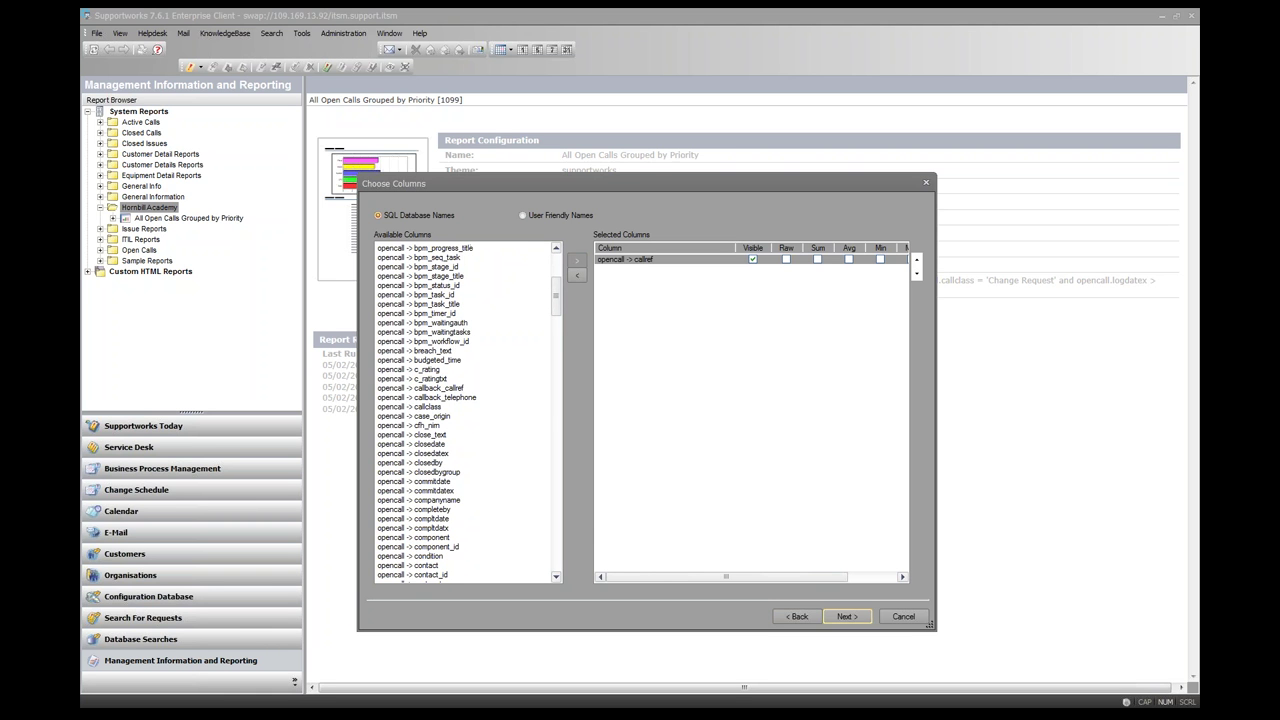
click(425, 406)
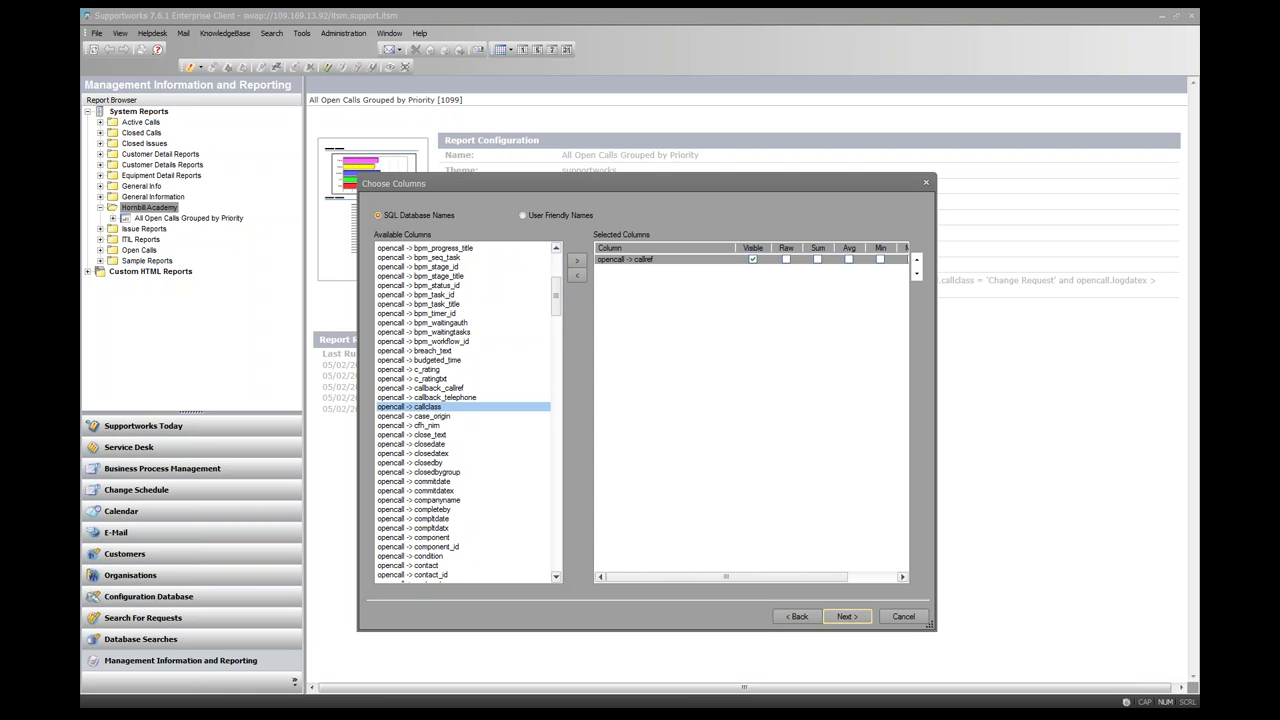
click(576, 260)
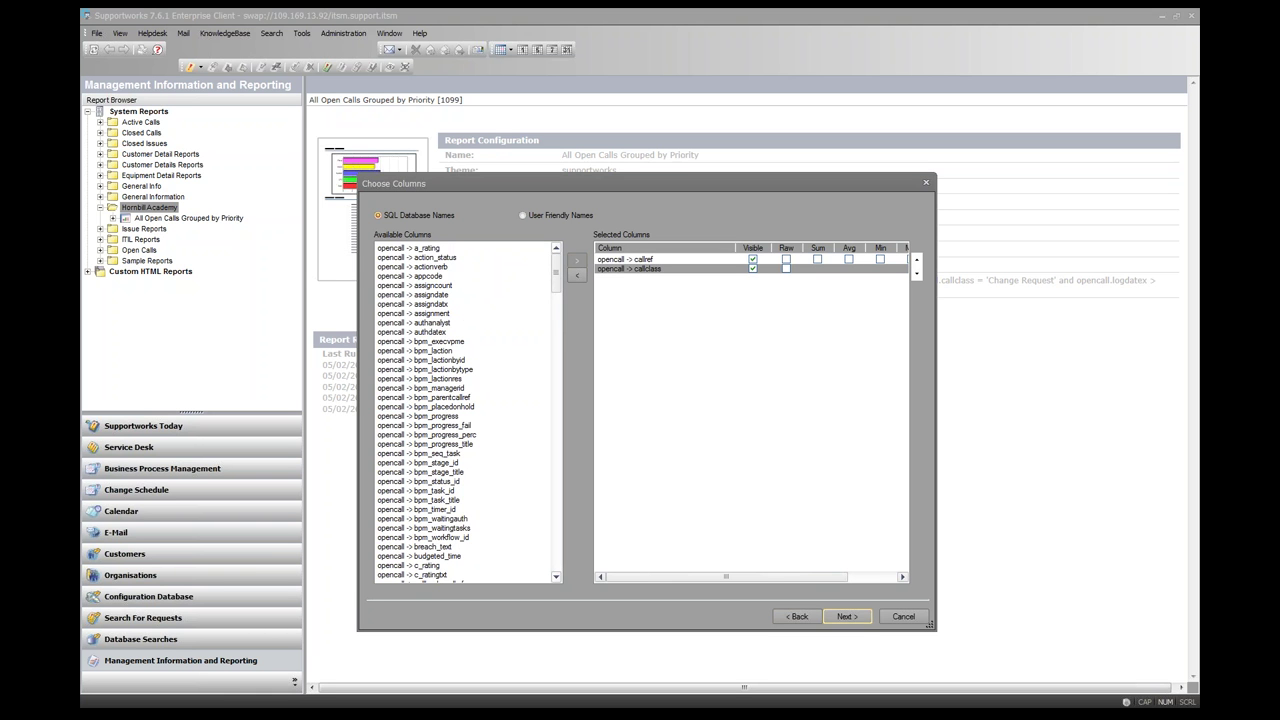
Step: Add the logdatex and companyname columns, unticking Visible for companyname
scroll(465, 410, down, 15)
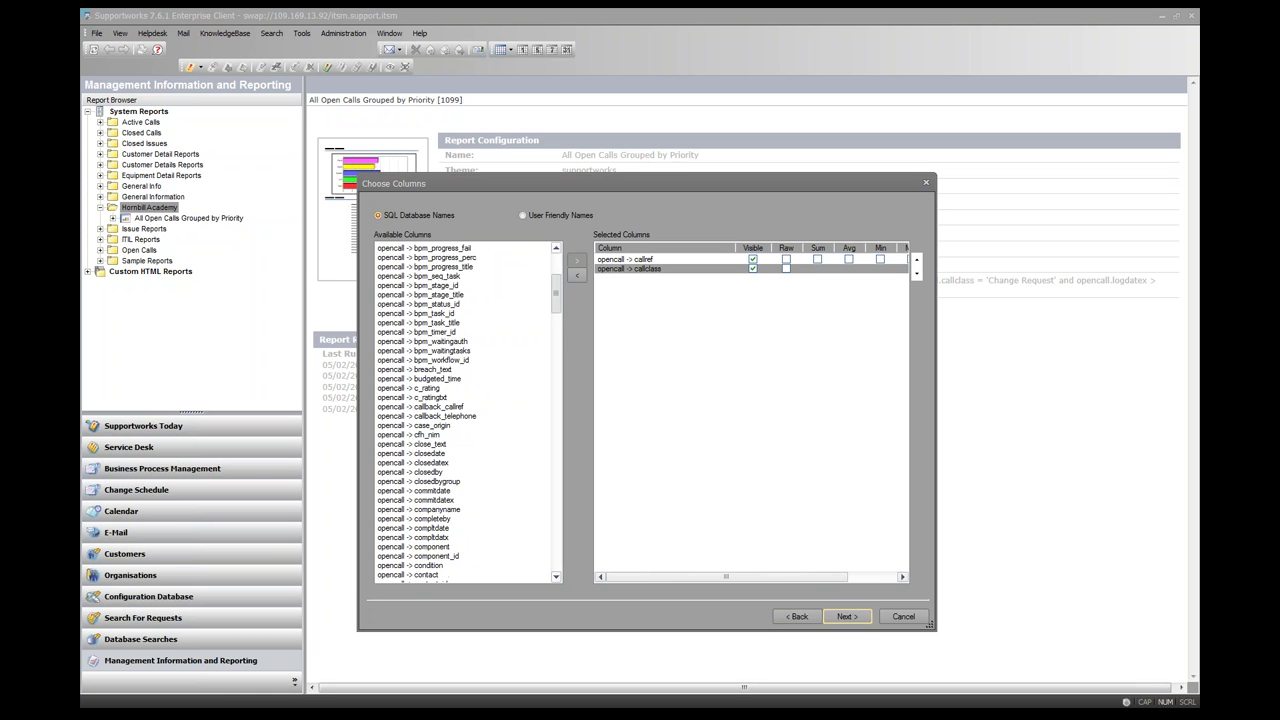
scroll(465, 410, down, 20)
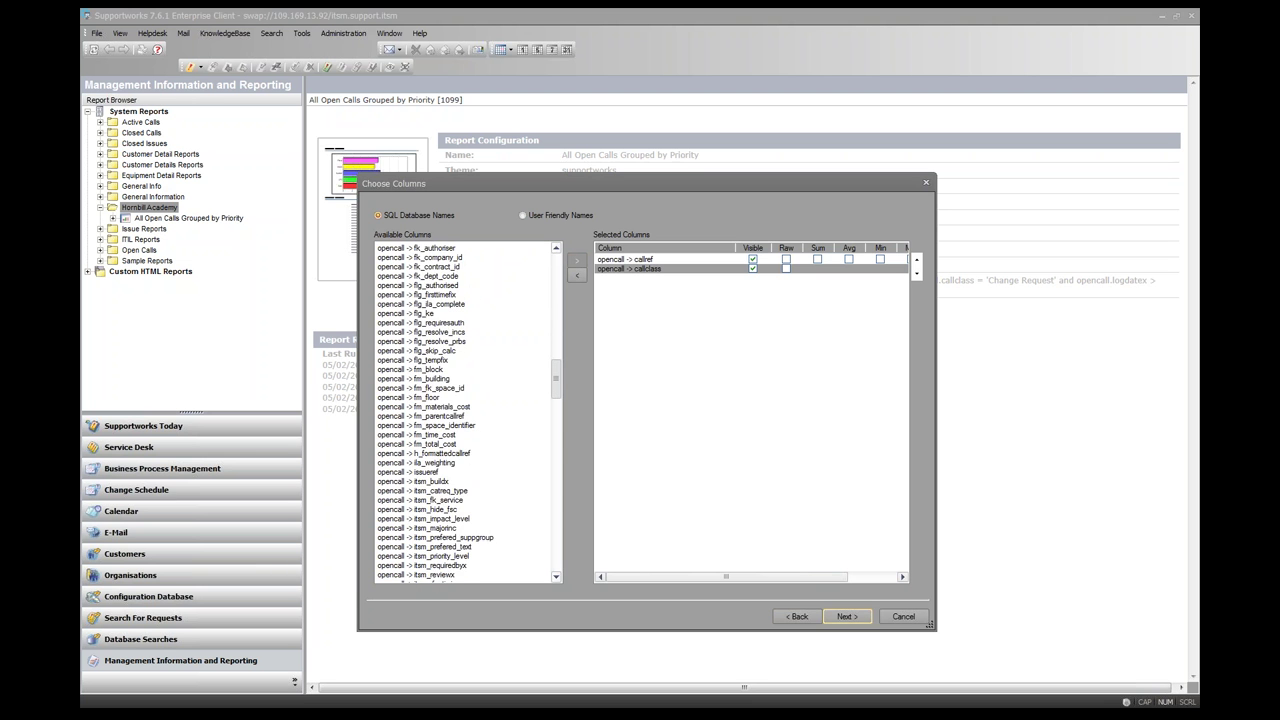
scroll(465, 410, down, 5)
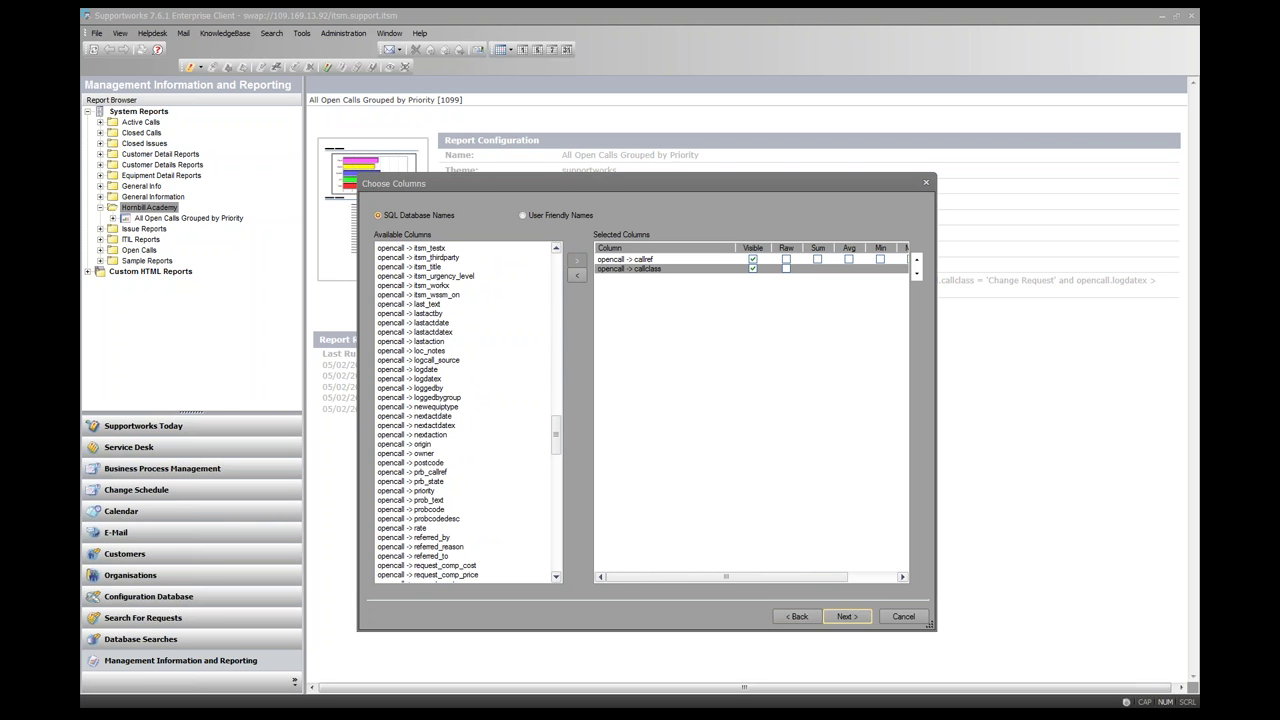
click(427, 378)
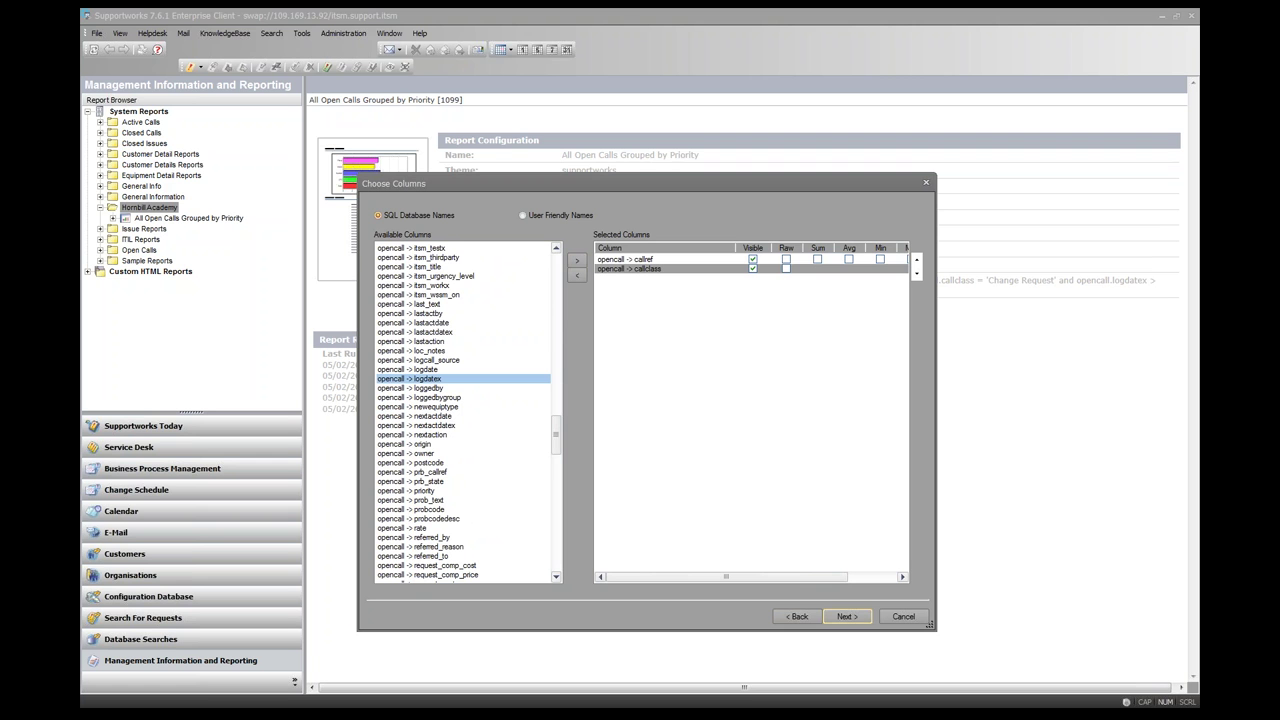
click(577, 260)
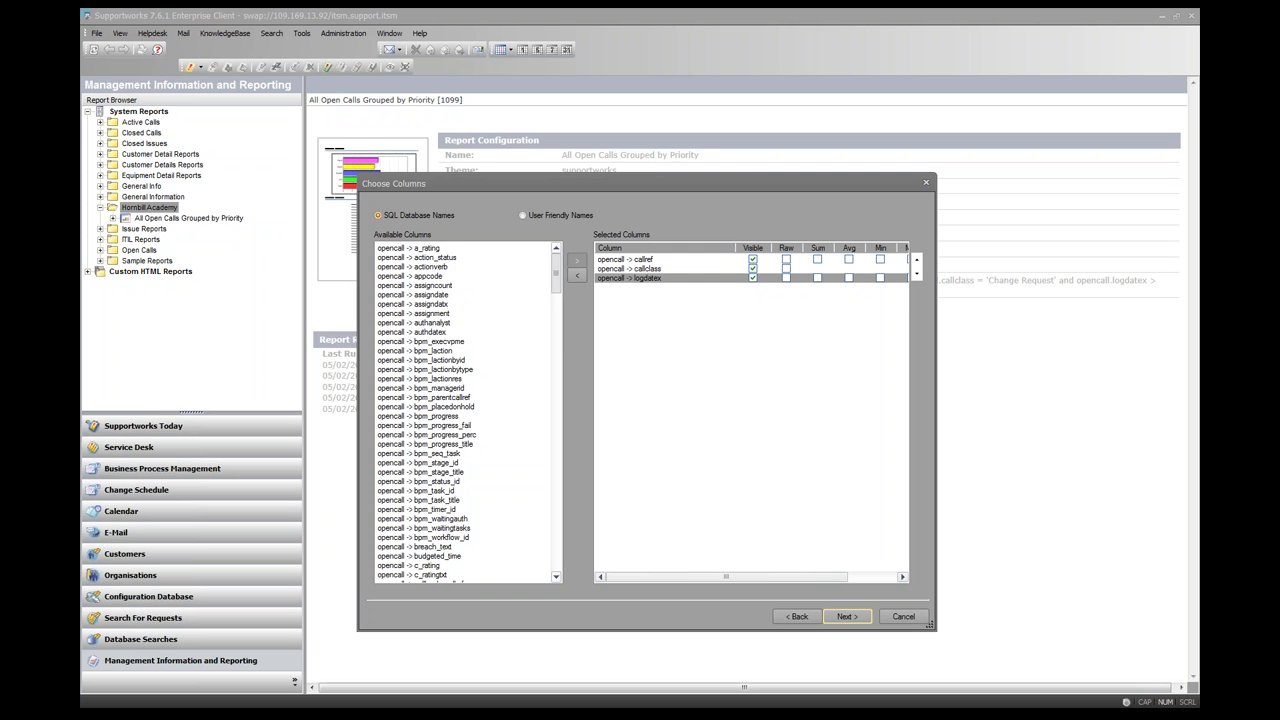
scroll(468, 412, down, 20)
scroll(468, 412, up, 20)
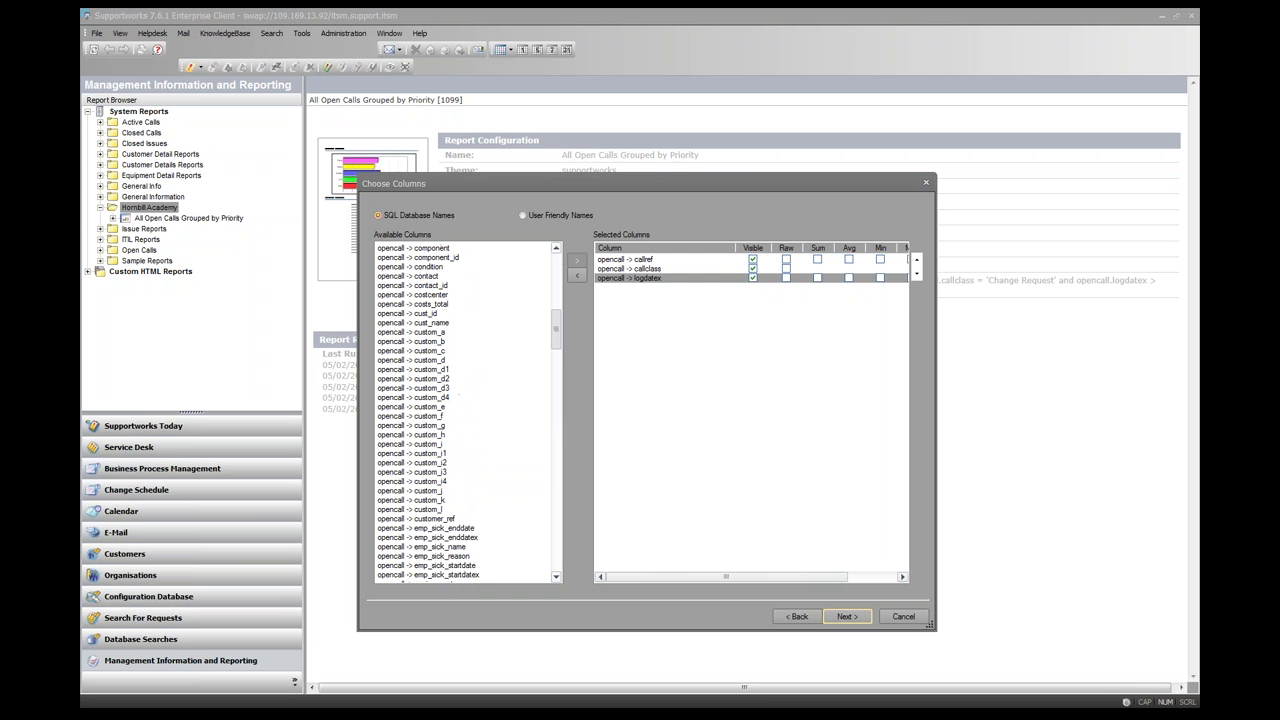
scroll(468, 412, up, 2)
click(415, 247)
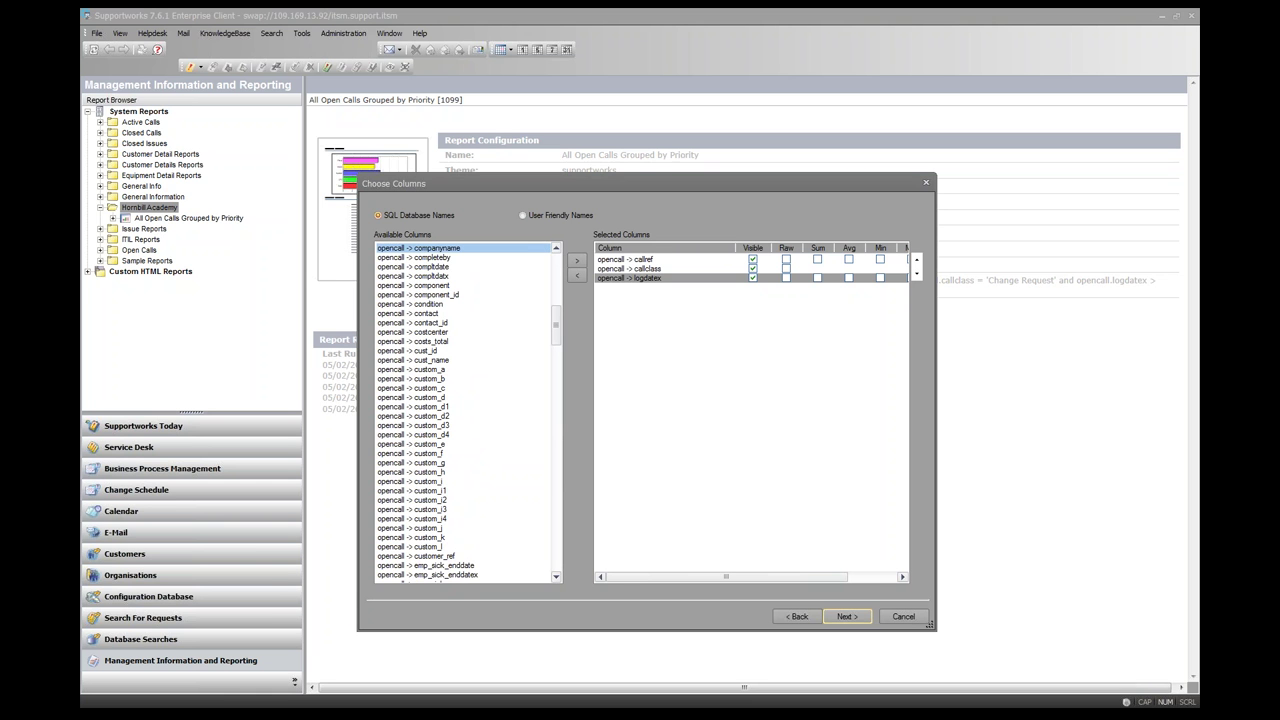
click(577, 260)
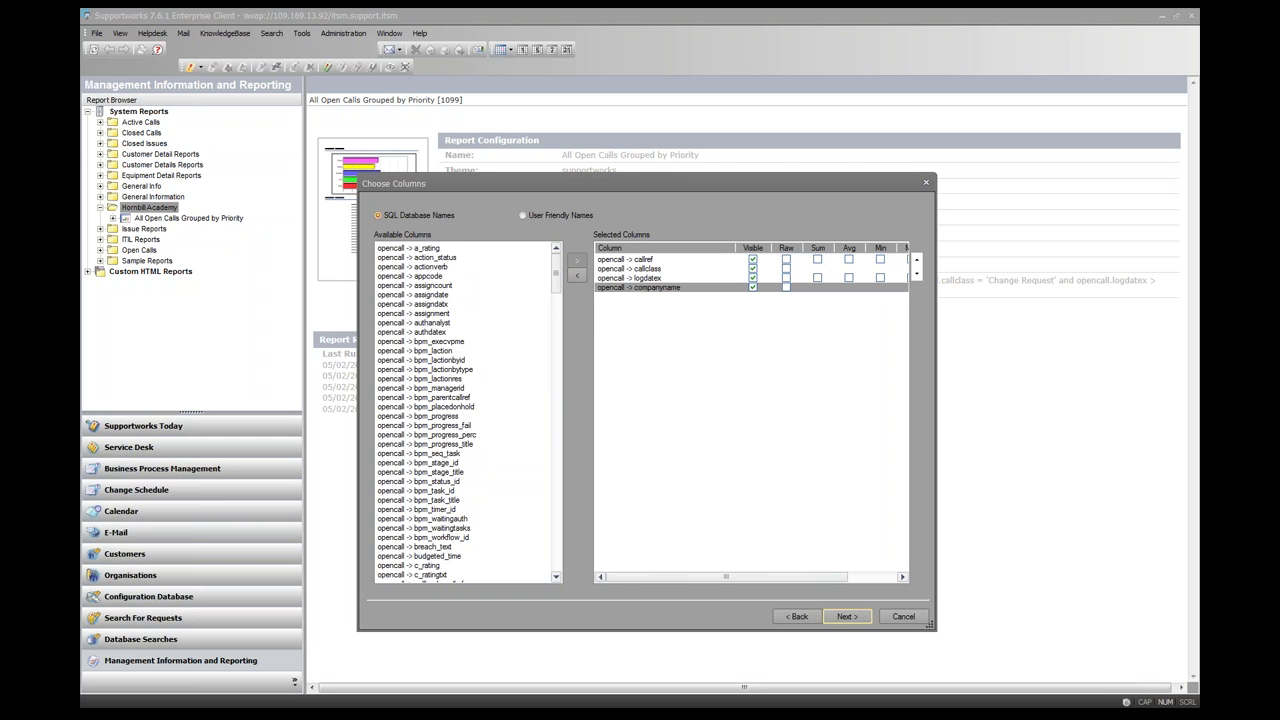
click(664, 288)
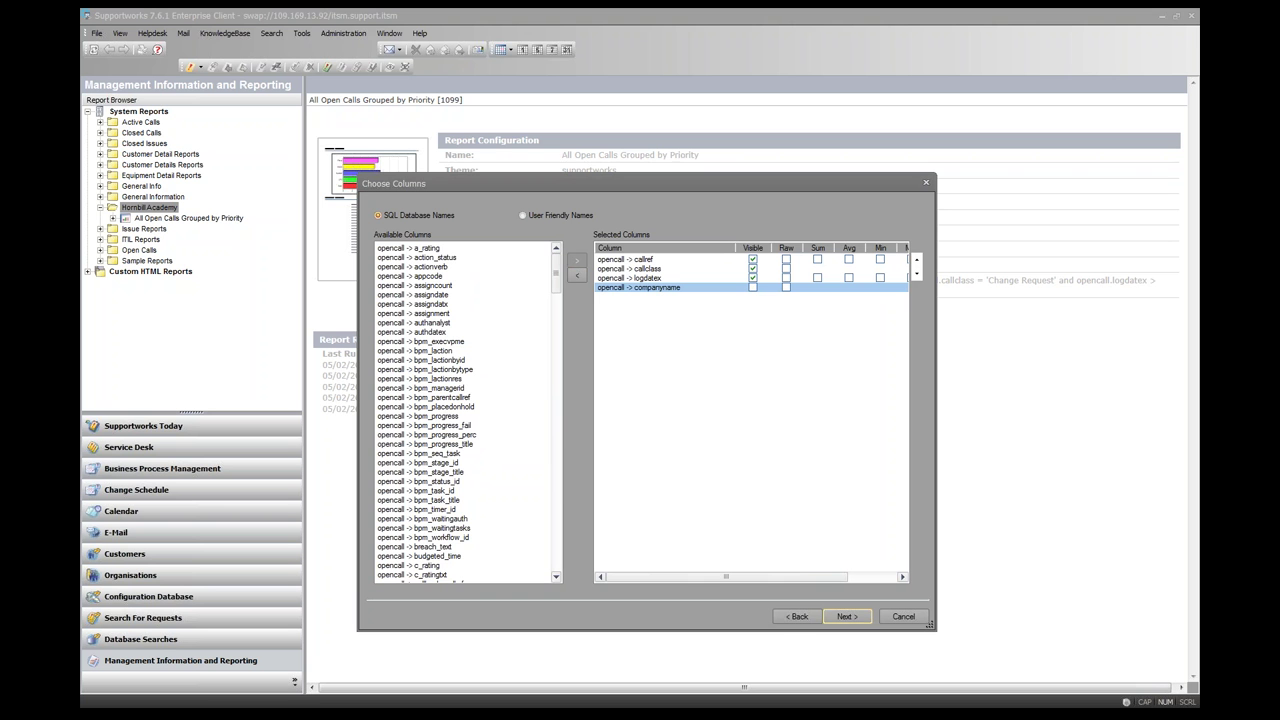
Step: Add the userdb fullname, department and job_title columns and continue to Filter Results
scroll(468, 413, down, 20)
scroll(468, 413, down, 4)
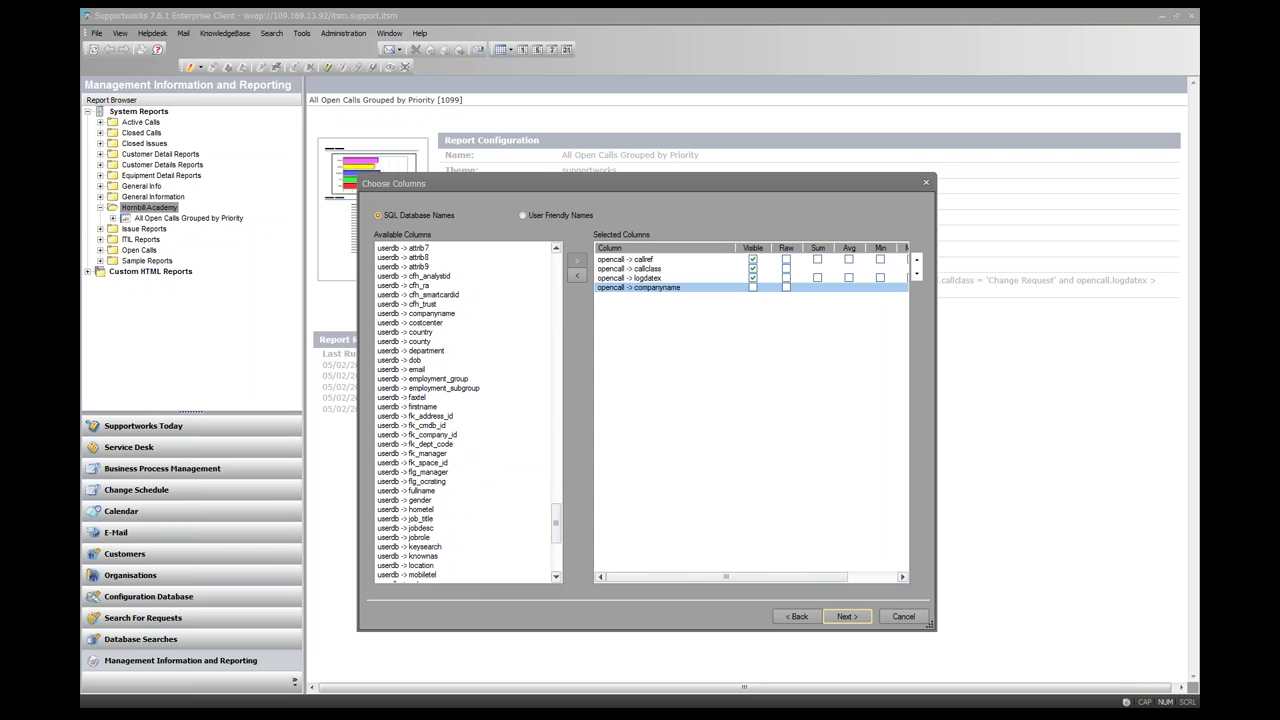
click(421, 490)
click(577, 260)
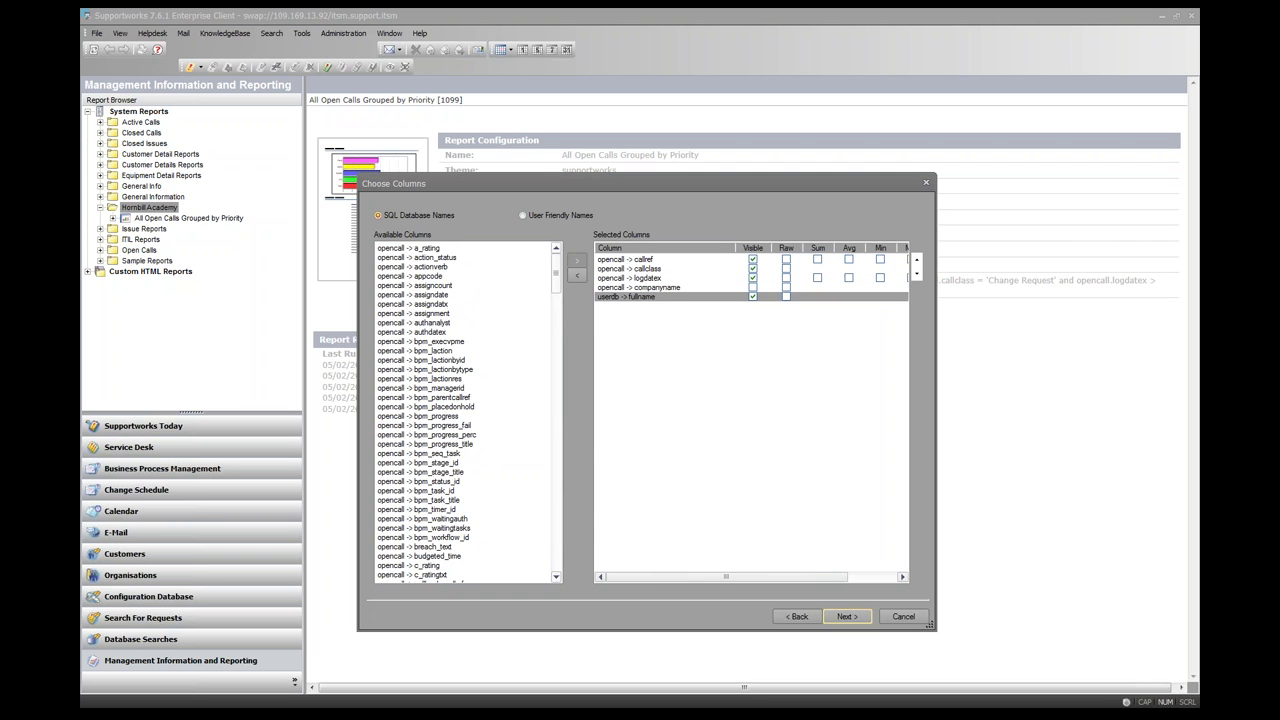
scroll(468, 413, down, 20)
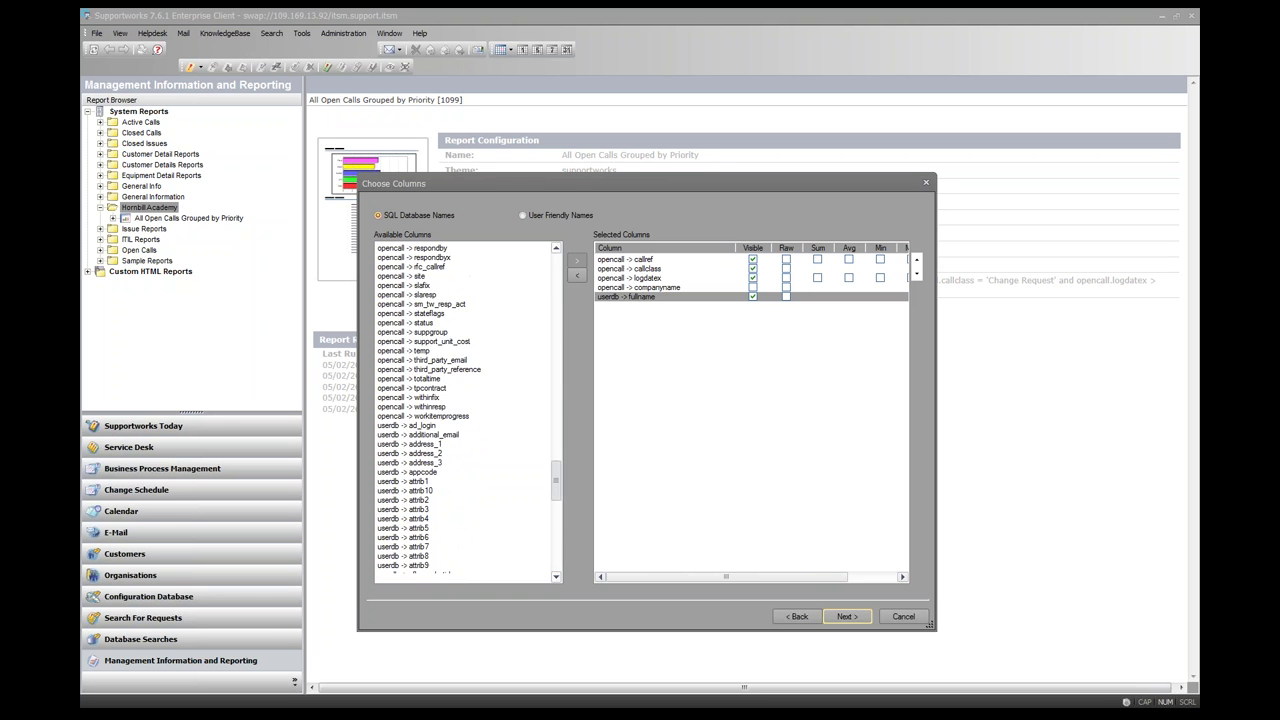
scroll(468, 413, down, 8)
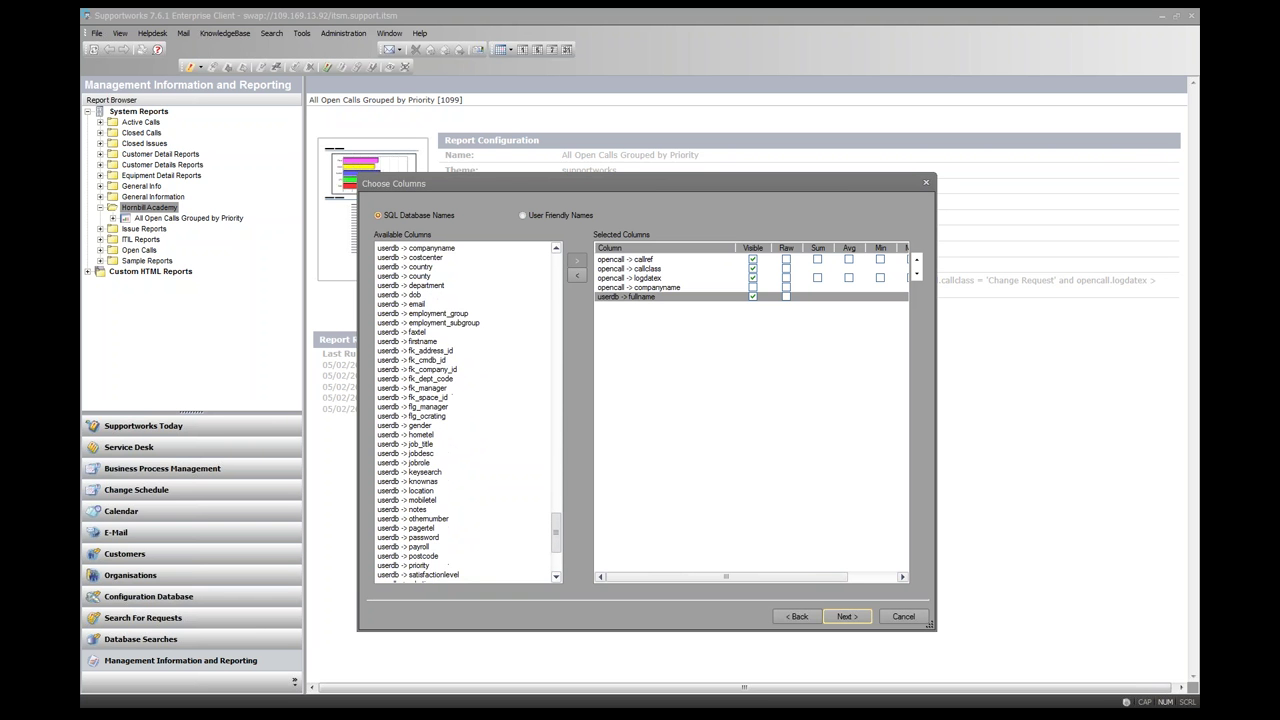
scroll(468, 413, up, 1)
click(426, 313)
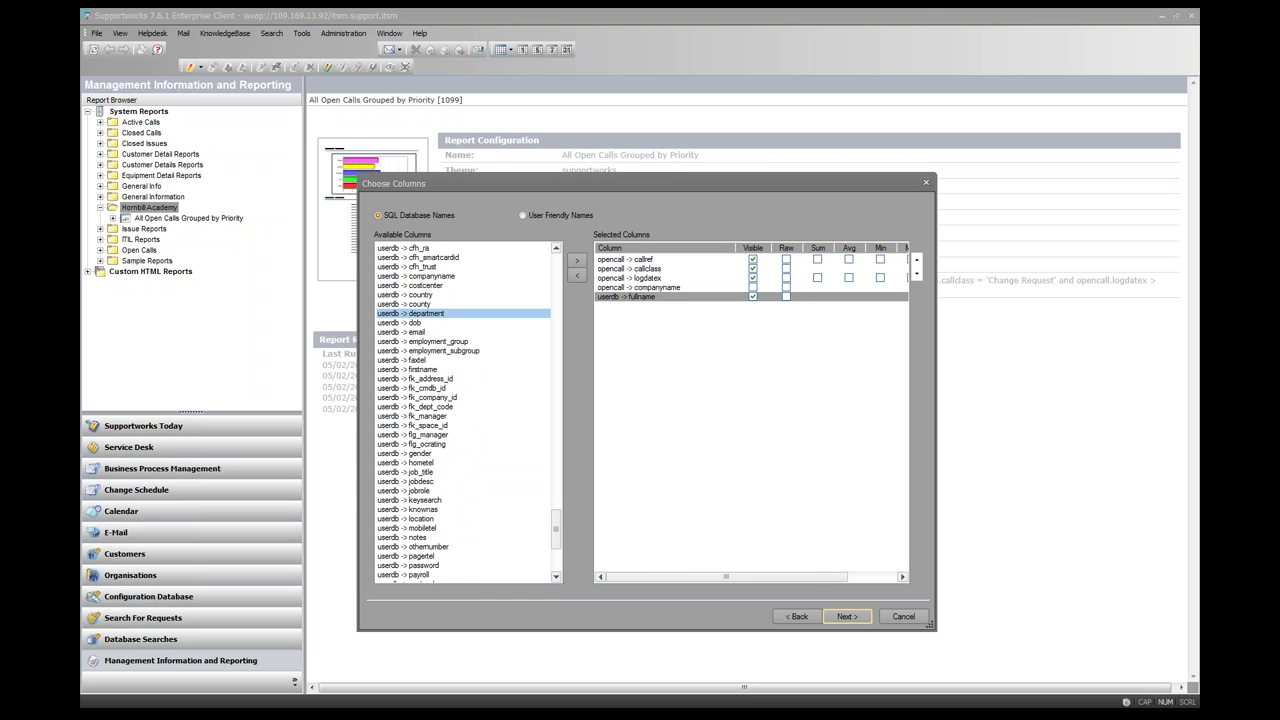
click(576, 260)
scroll(468, 413, down, 5)
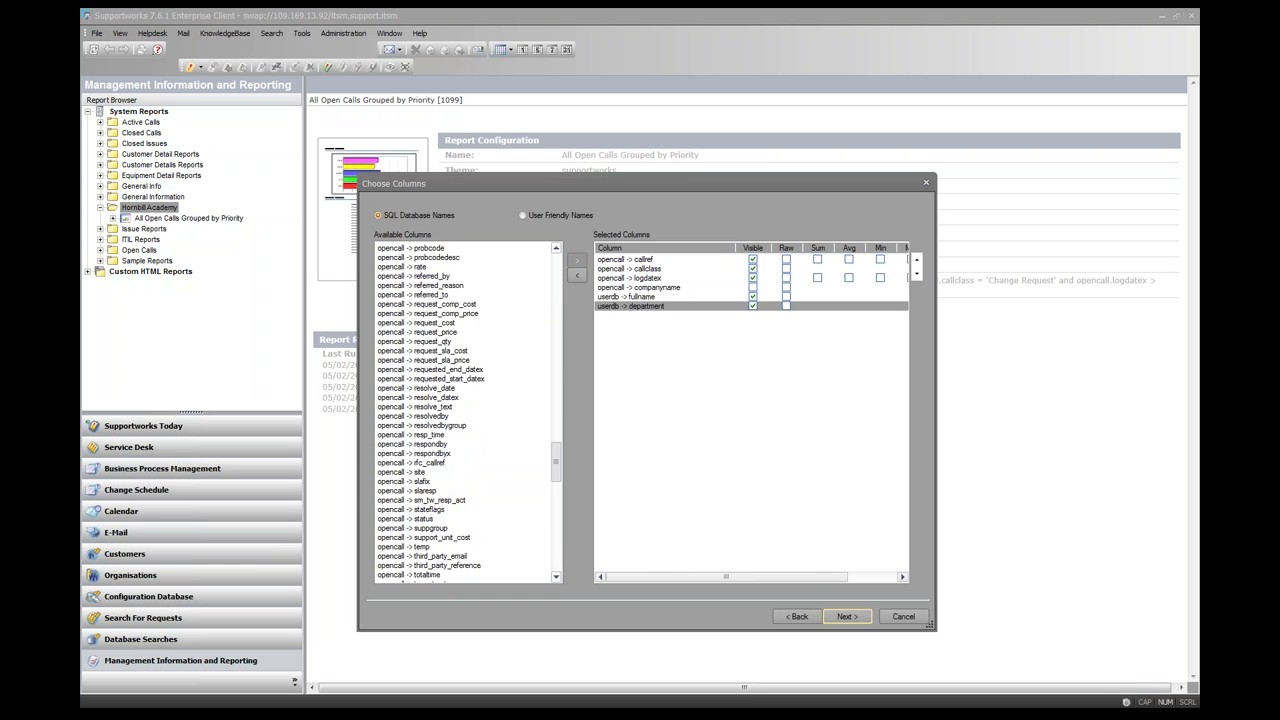
scroll(468, 413, down, 4)
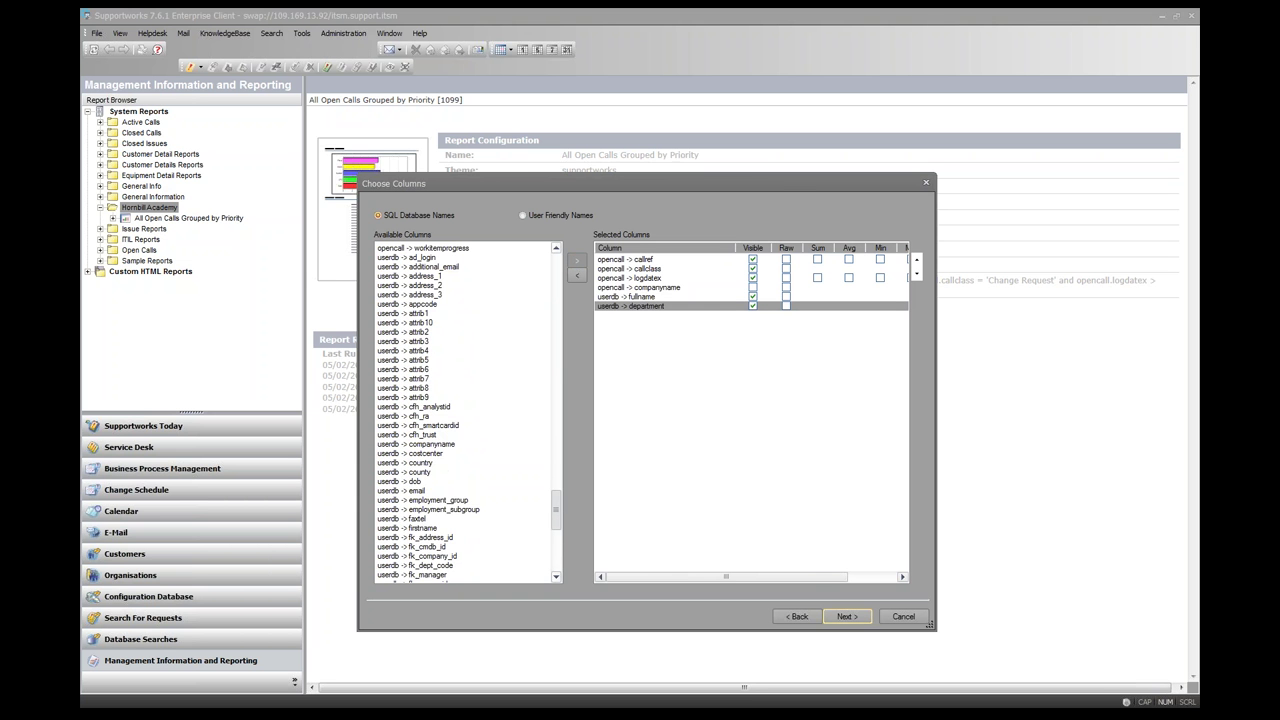
scroll(468, 413, down, 7)
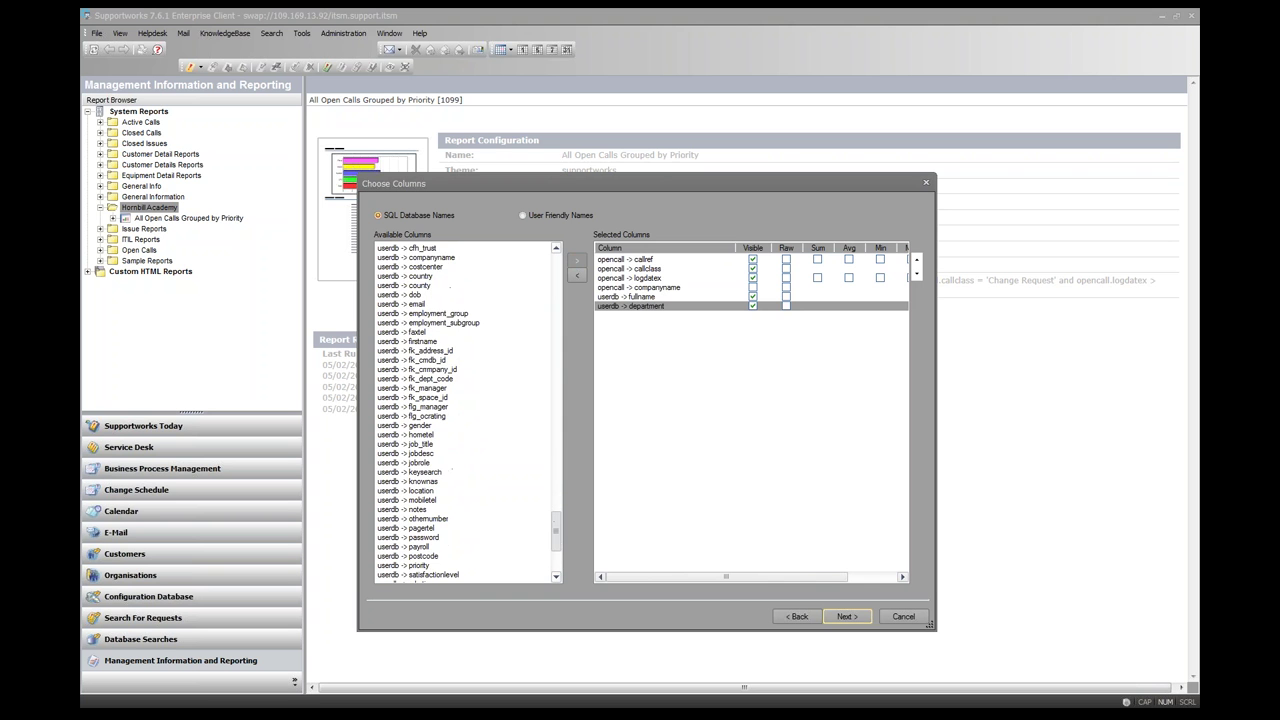
click(414, 443)
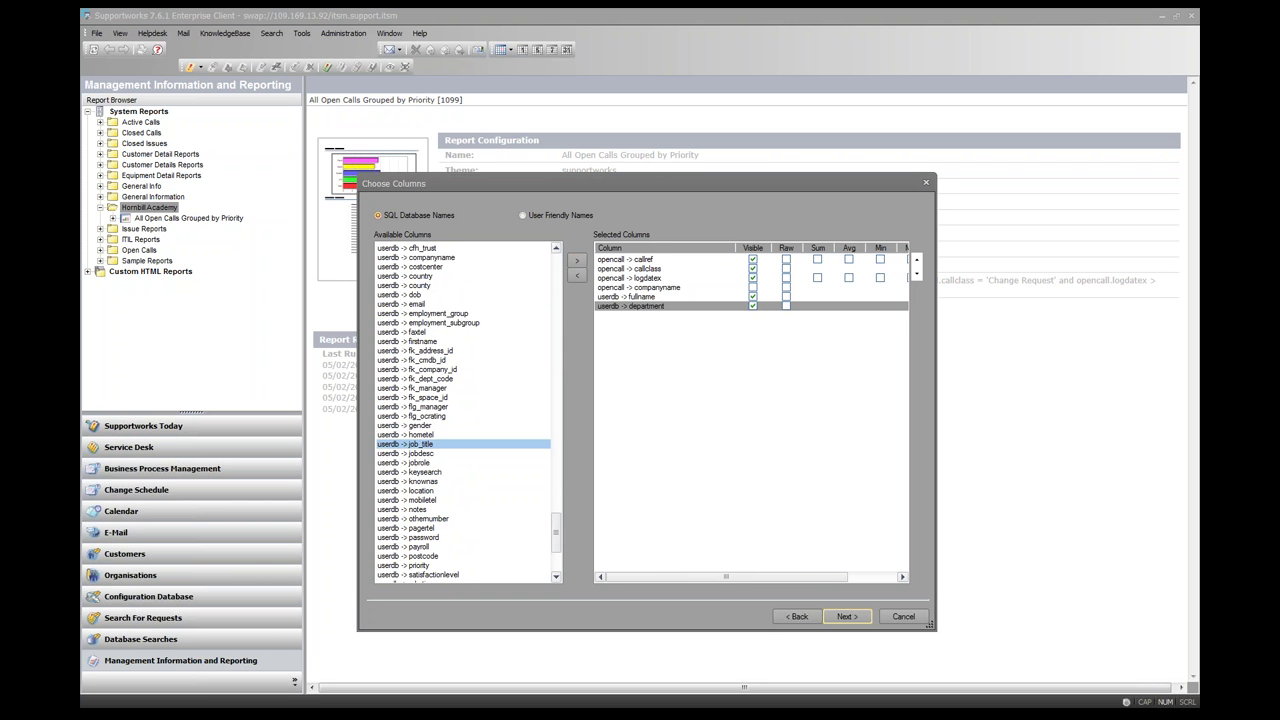
click(577, 260)
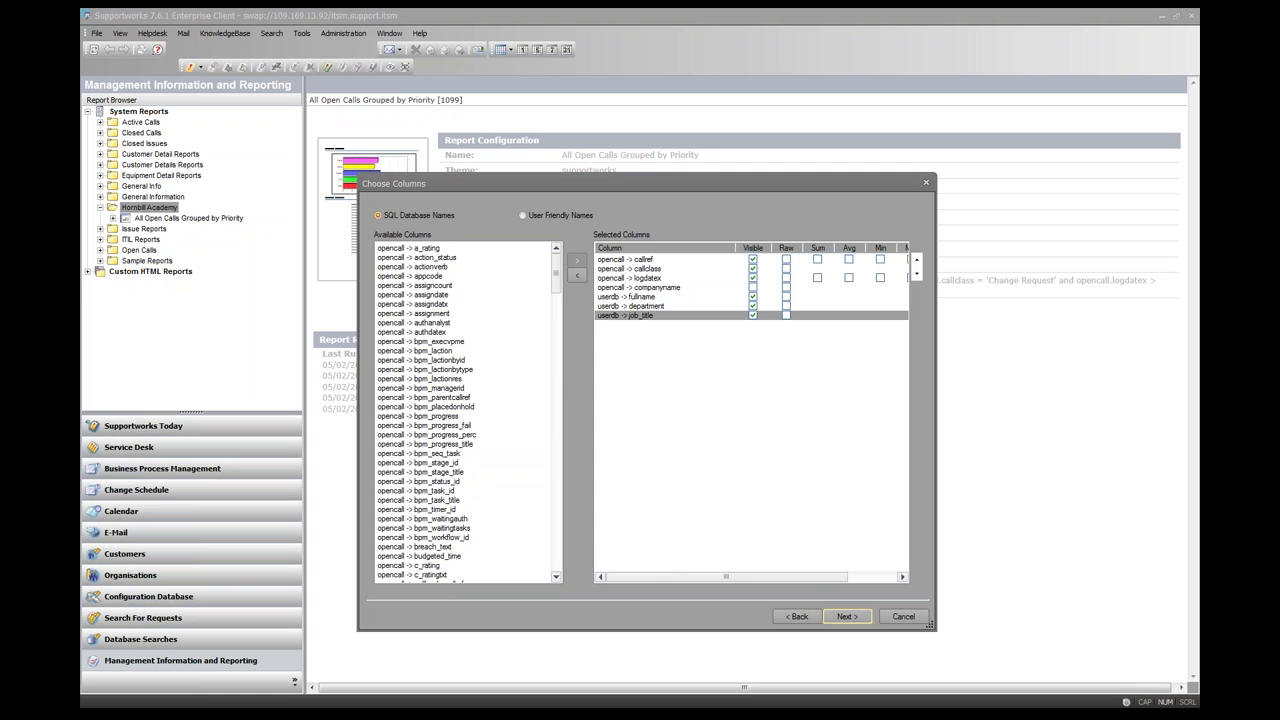
key(Return)
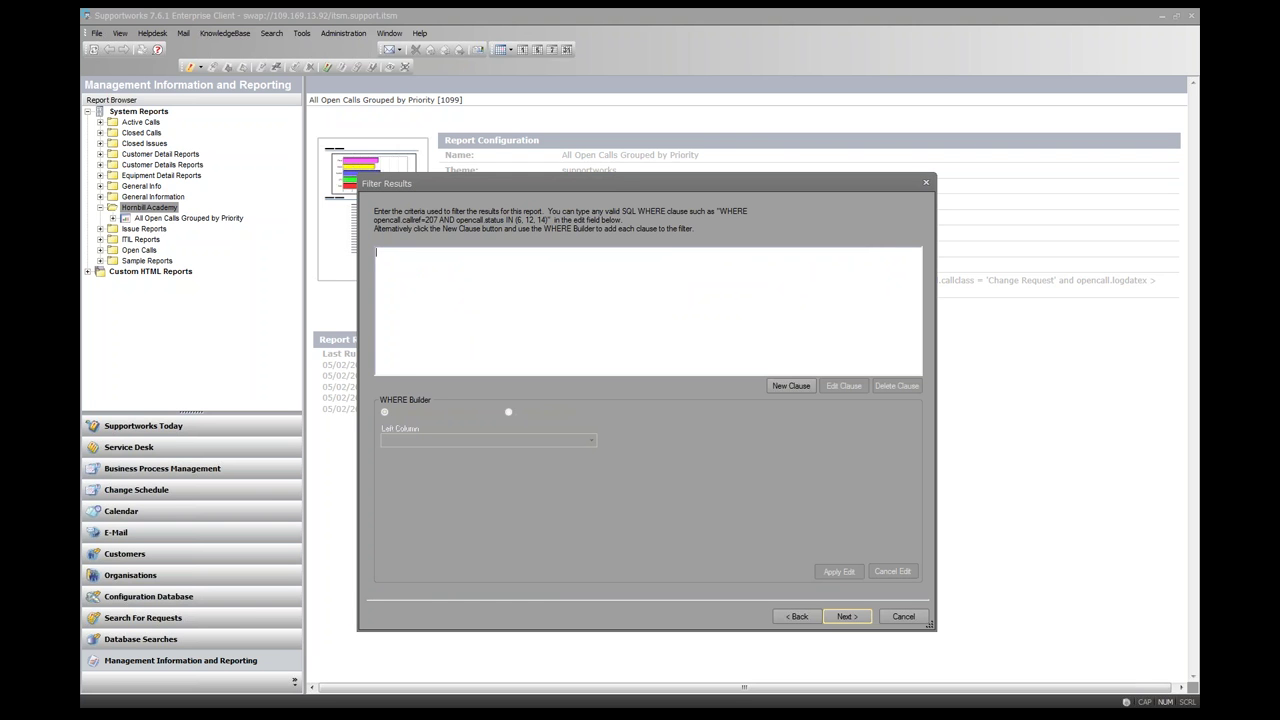
Step: Build a WHERE clause: opencall logdatex 'is between' a Runtime Prompted Value
click(790, 385)
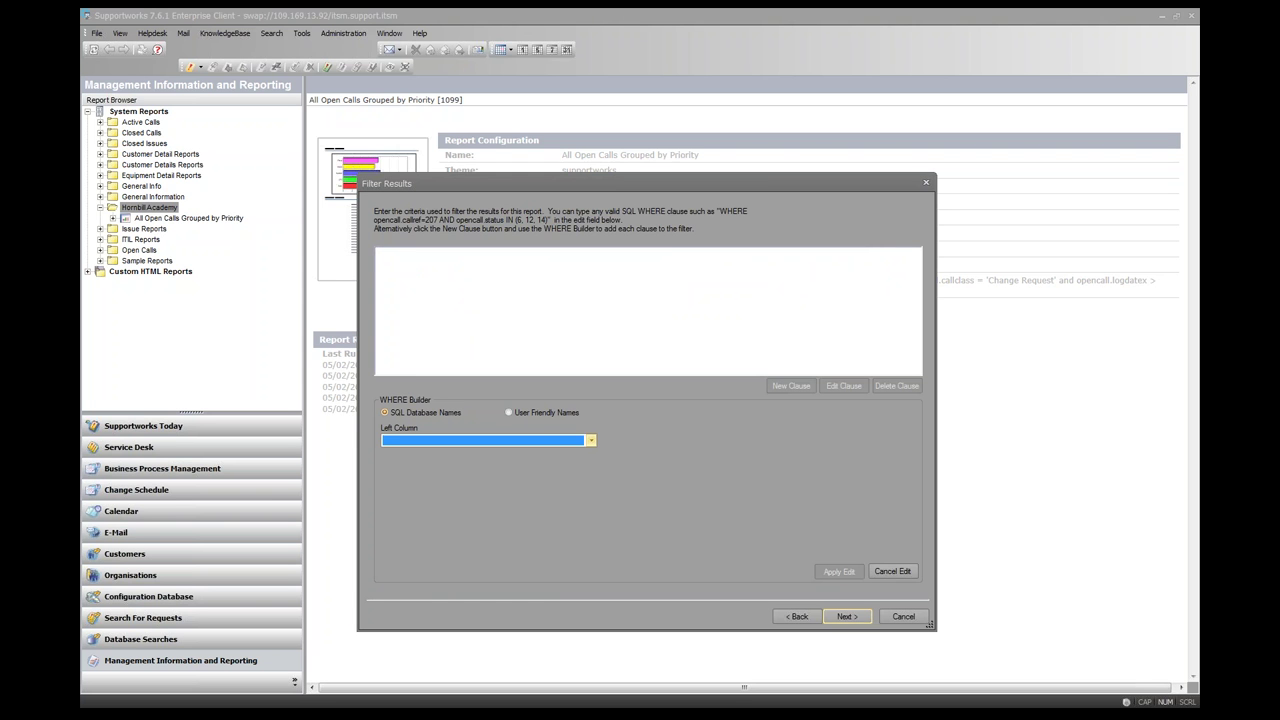
click(591, 440)
scroll(488, 483, down, 10)
scroll(488, 483, down, 15)
scroll(488, 483, down, 5)
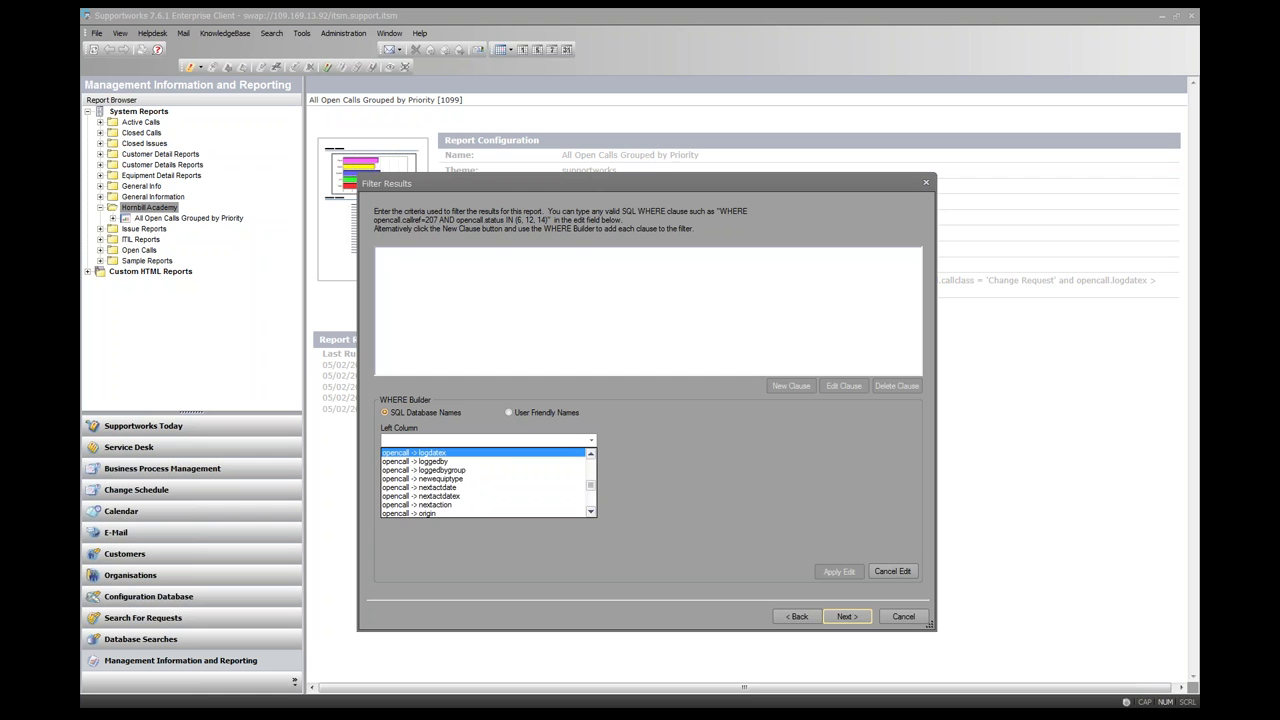
key(Return)
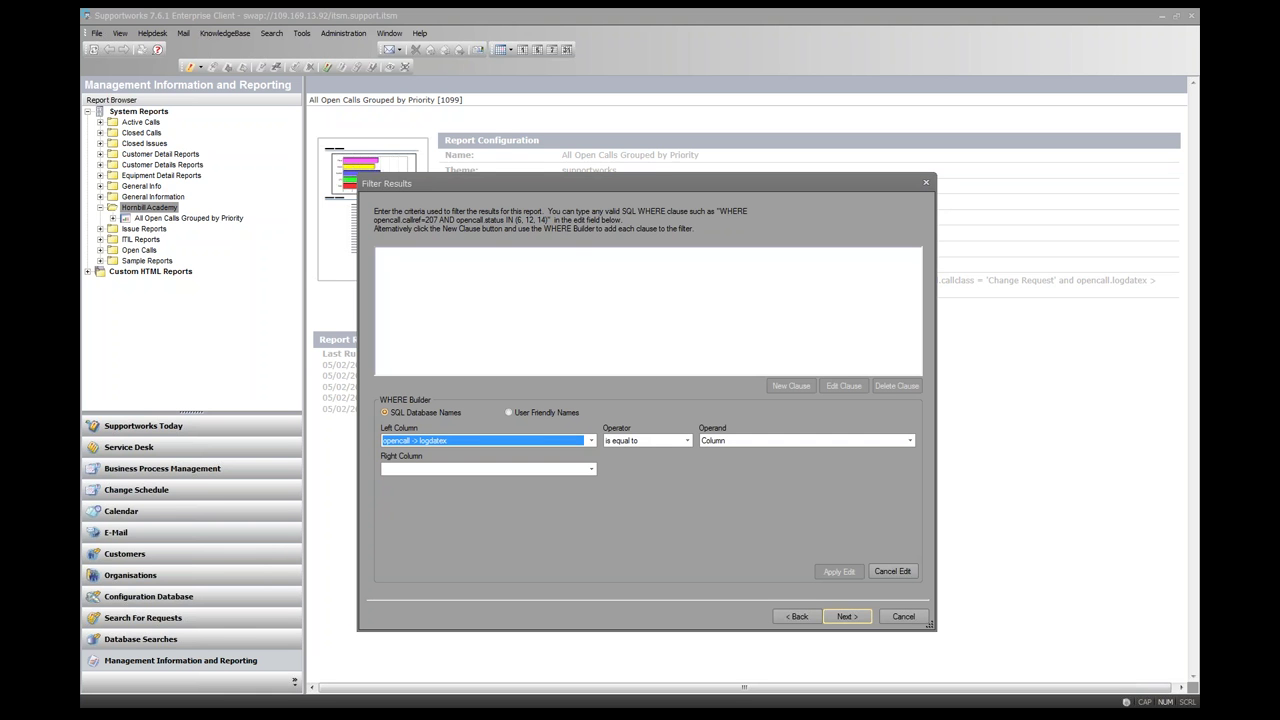
click(687, 440)
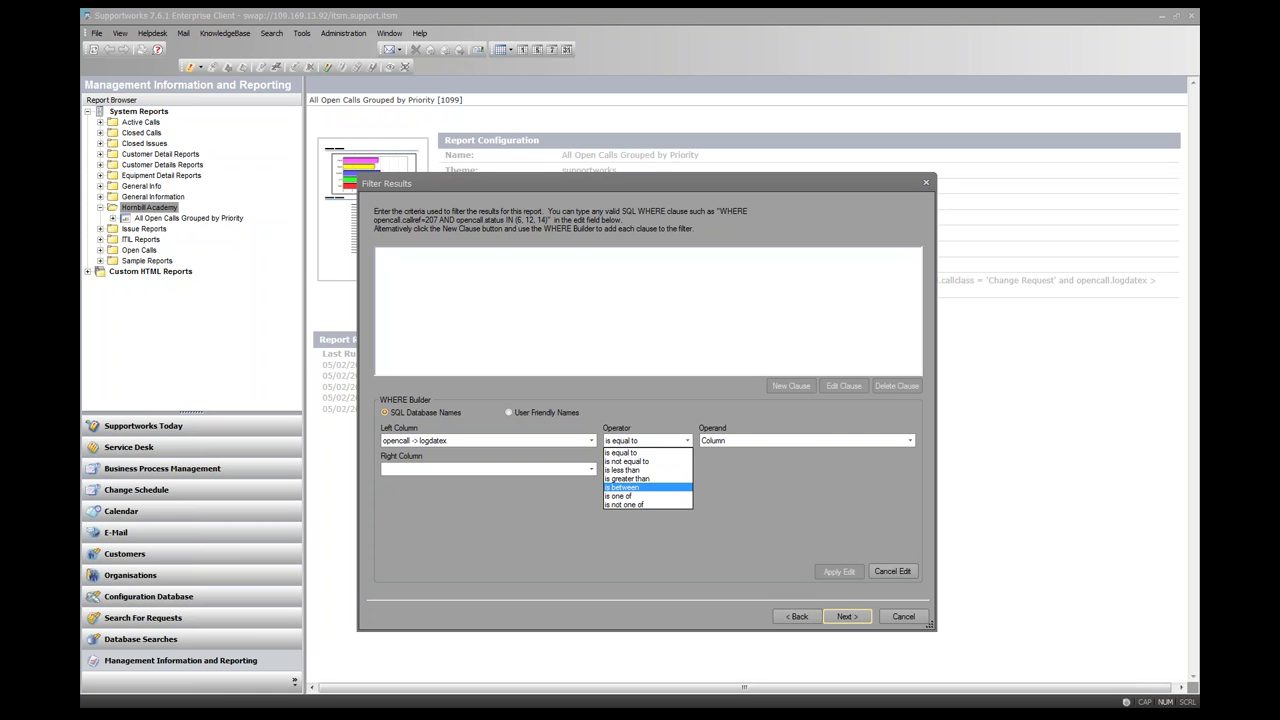
click(645, 487)
click(910, 440)
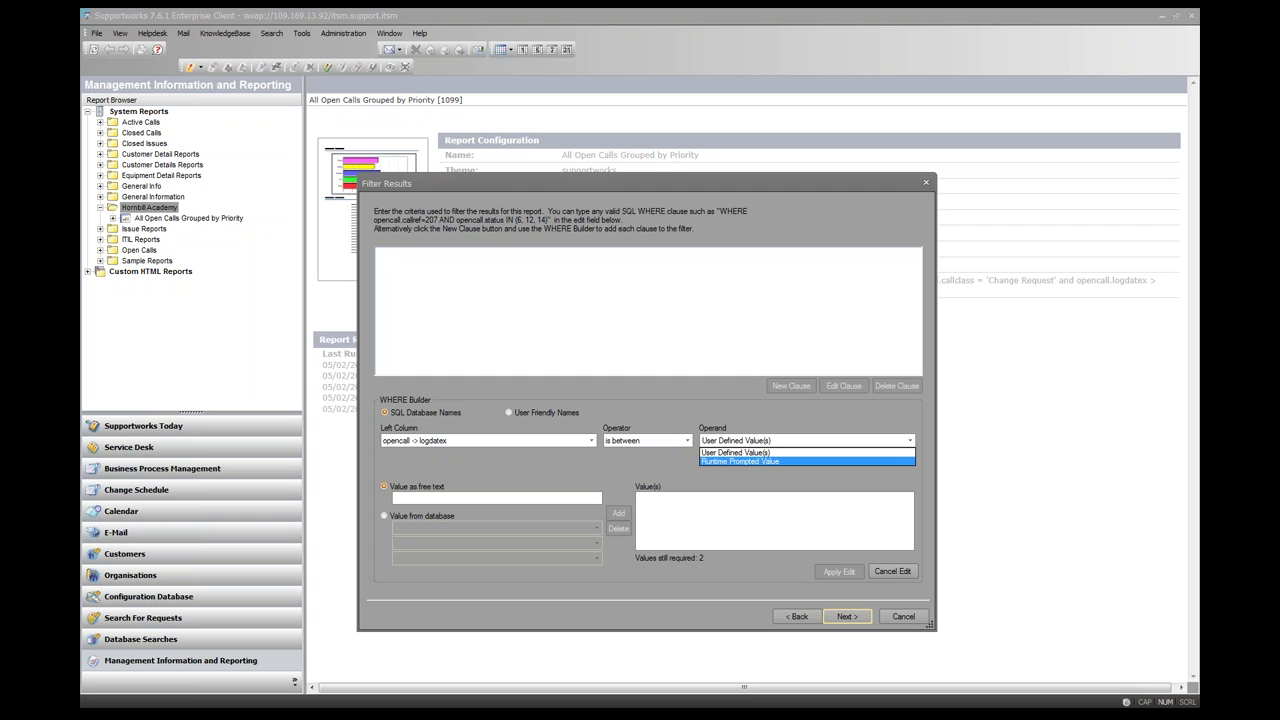
key(Up)
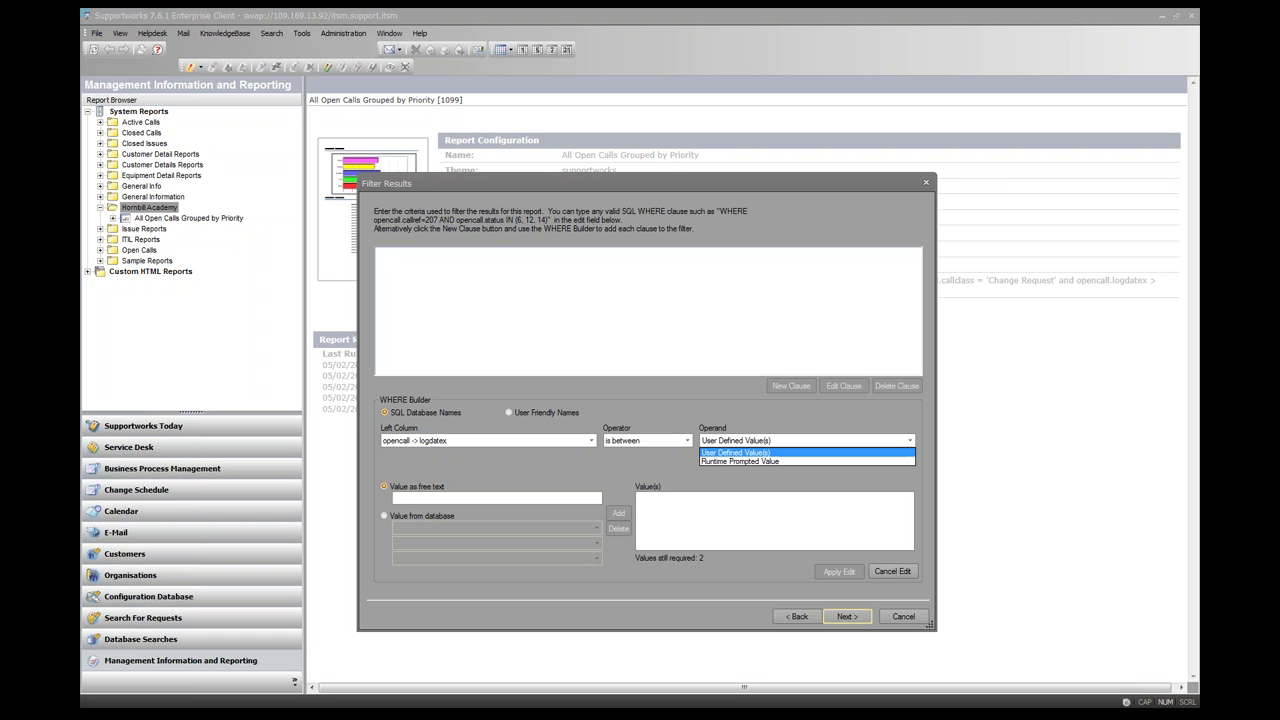
key(Down)
key(Return)
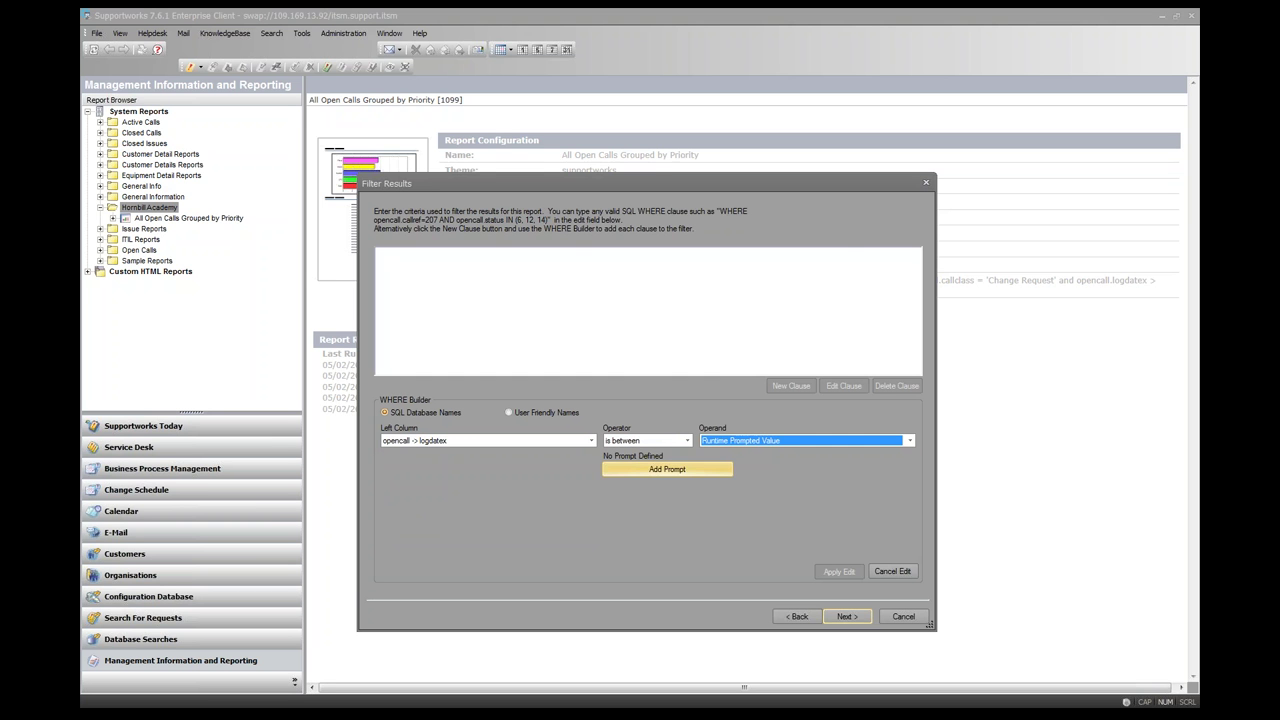
click(667, 469)
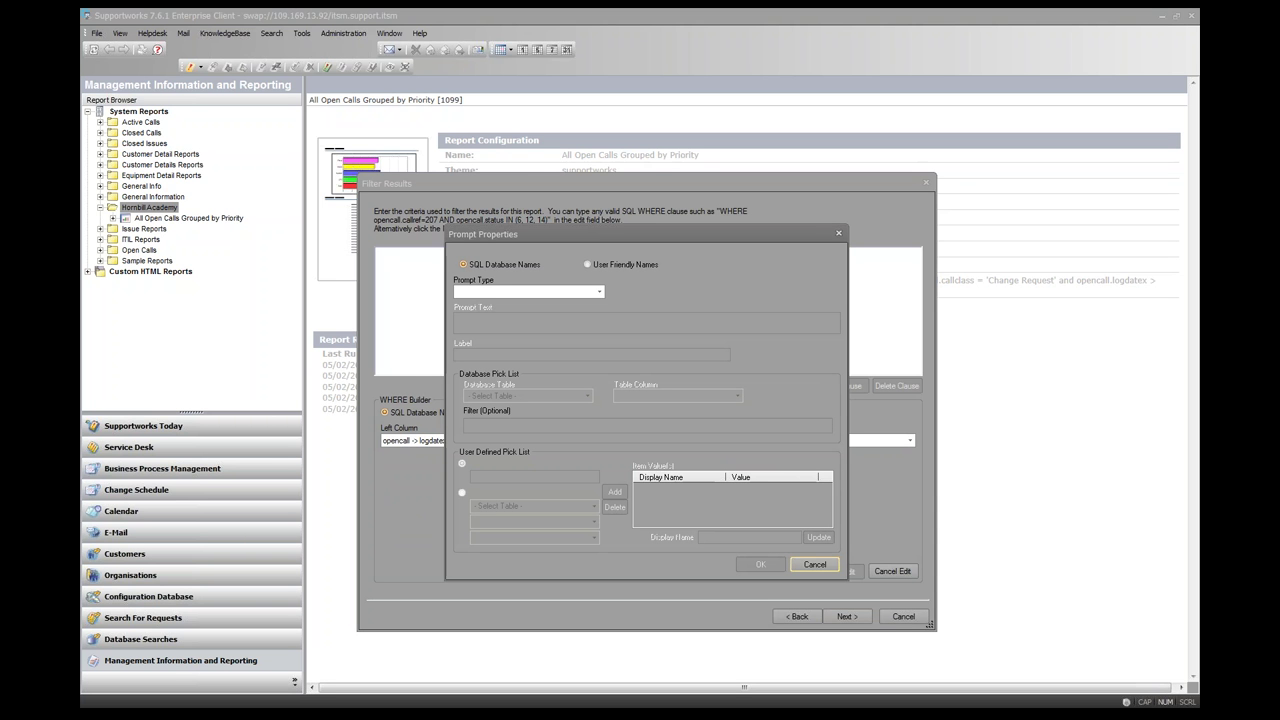
Step: Define a Date Range prompt asking 'Please enter a date range to report on', labelled 'Date Range'
drag(600, 233, 706, 225)
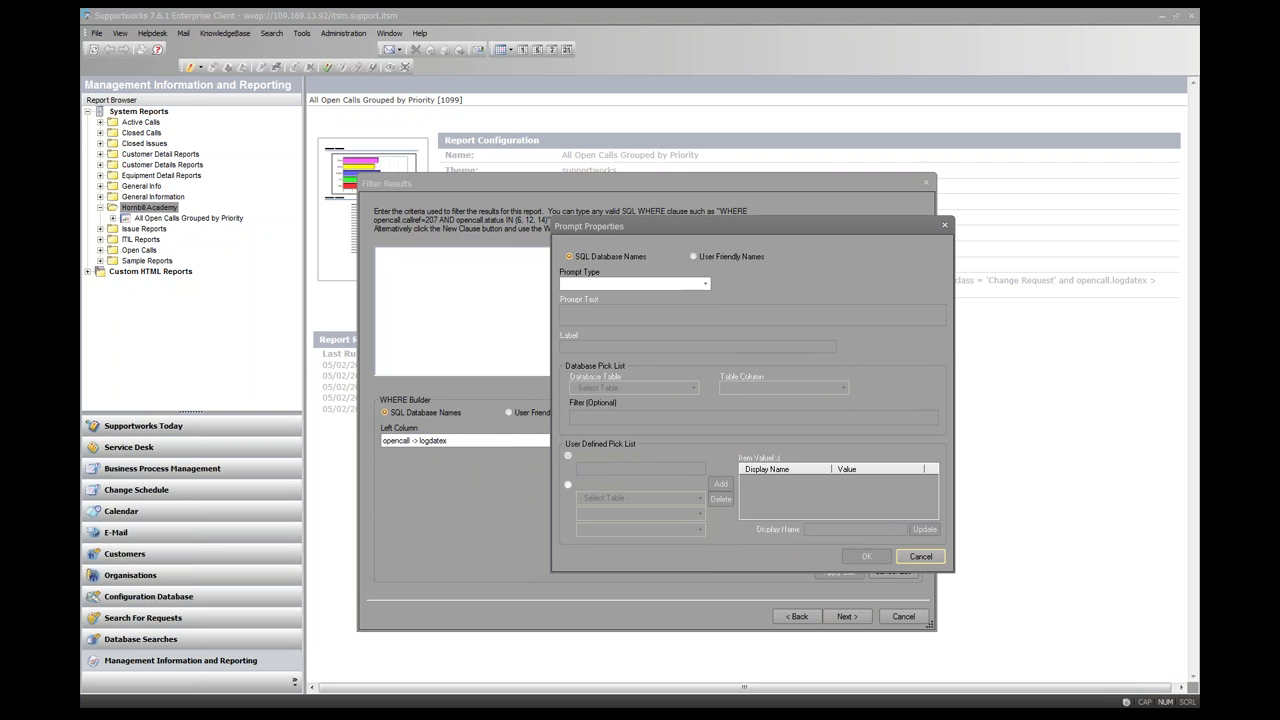
click(705, 283)
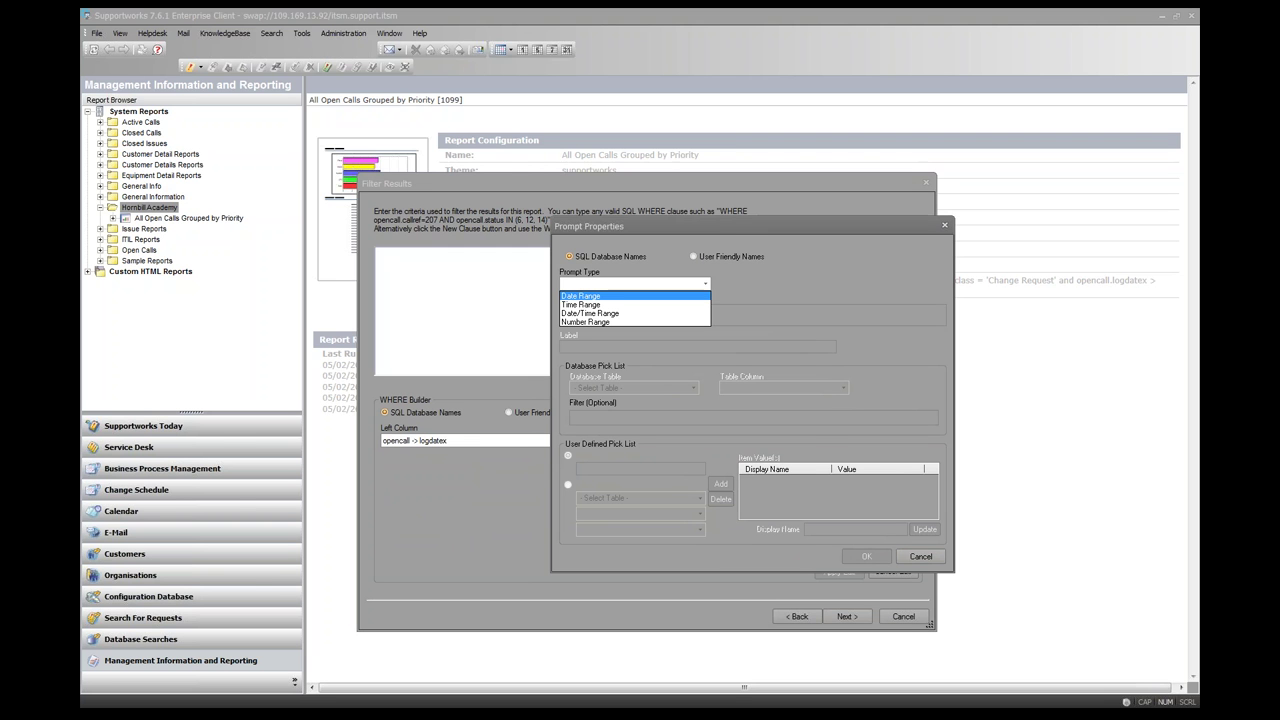
key(Down)
key(Down)
key(Down)
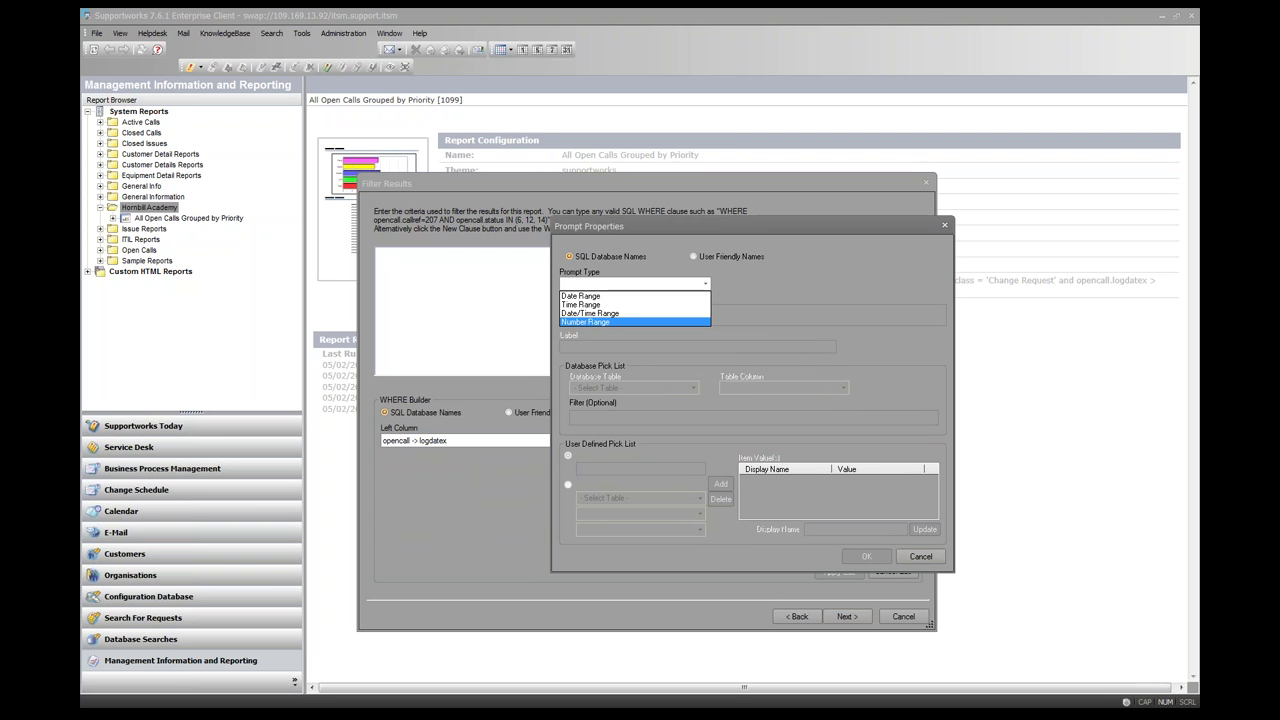
key(Up)
key(Up)
key(Up)
key(Return)
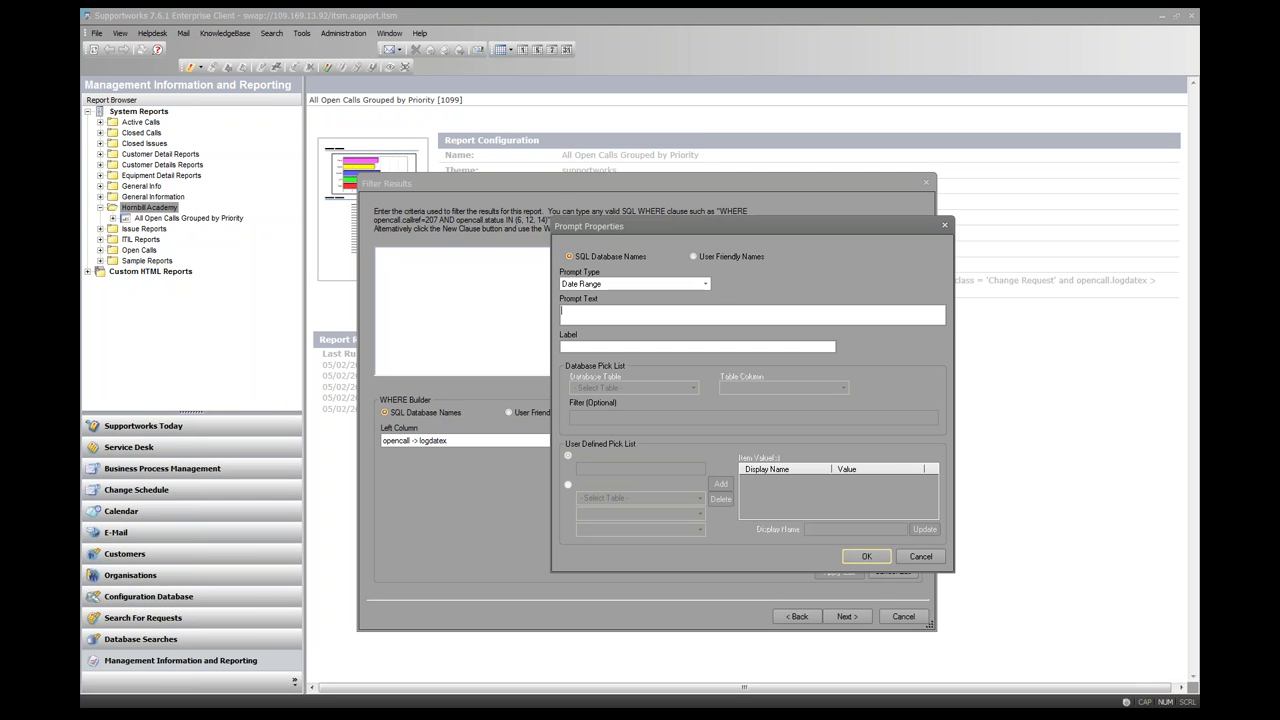
text(Please entre)
key(BackSpace)
key(BackSpace)
text(er a date rang)
text(e to report on)
text(Date Range)
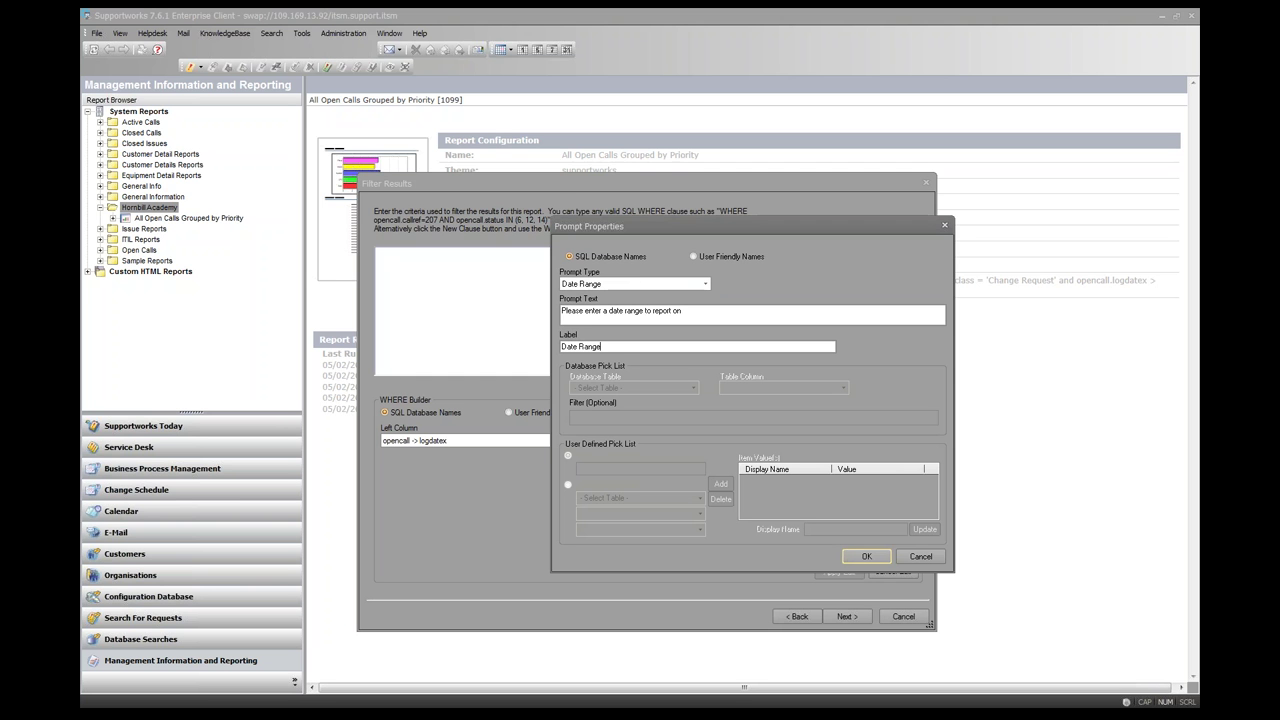
click(866, 556)
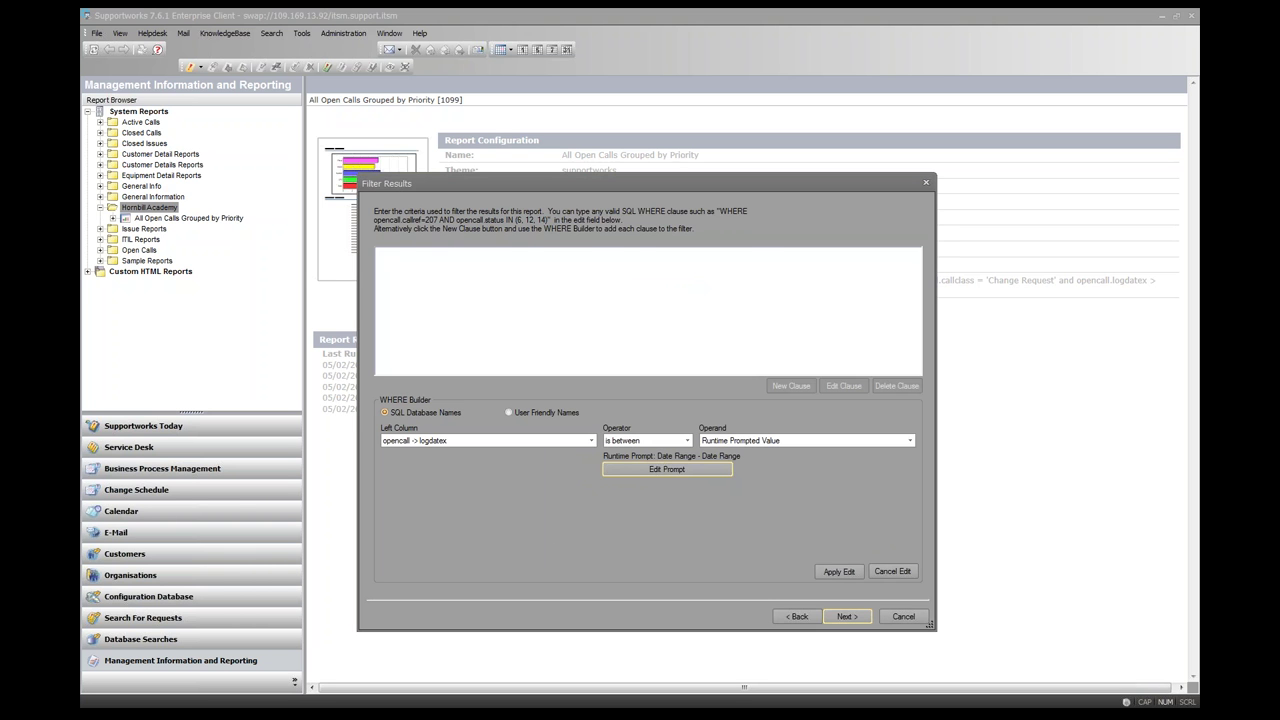
Step: Apply the logdatex clause and highlight its uv.argf1 and uv.argt1 placeholders in the WHERE text
click(839, 571)
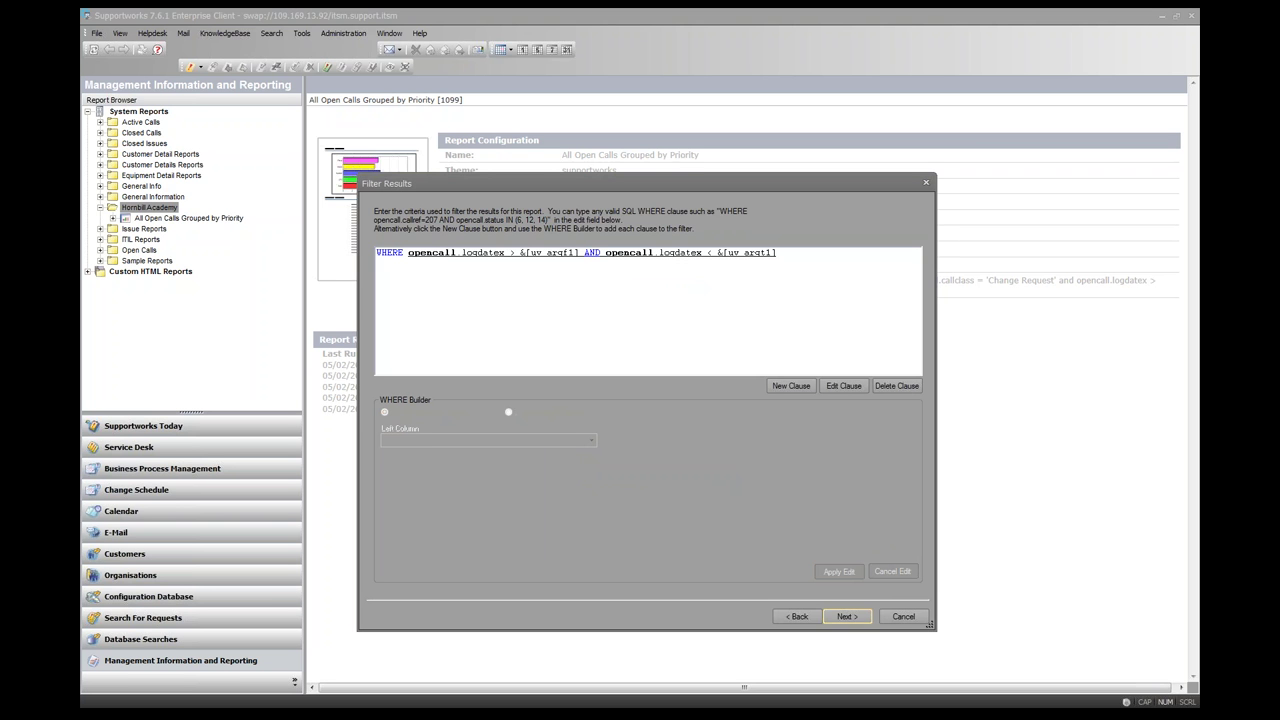
drag(529, 253, 574, 253)
click(564, 253)
double_click(564, 253)
click(572, 253)
drag(530, 253, 573, 253)
drag(728, 253, 776, 253)
click(777, 253)
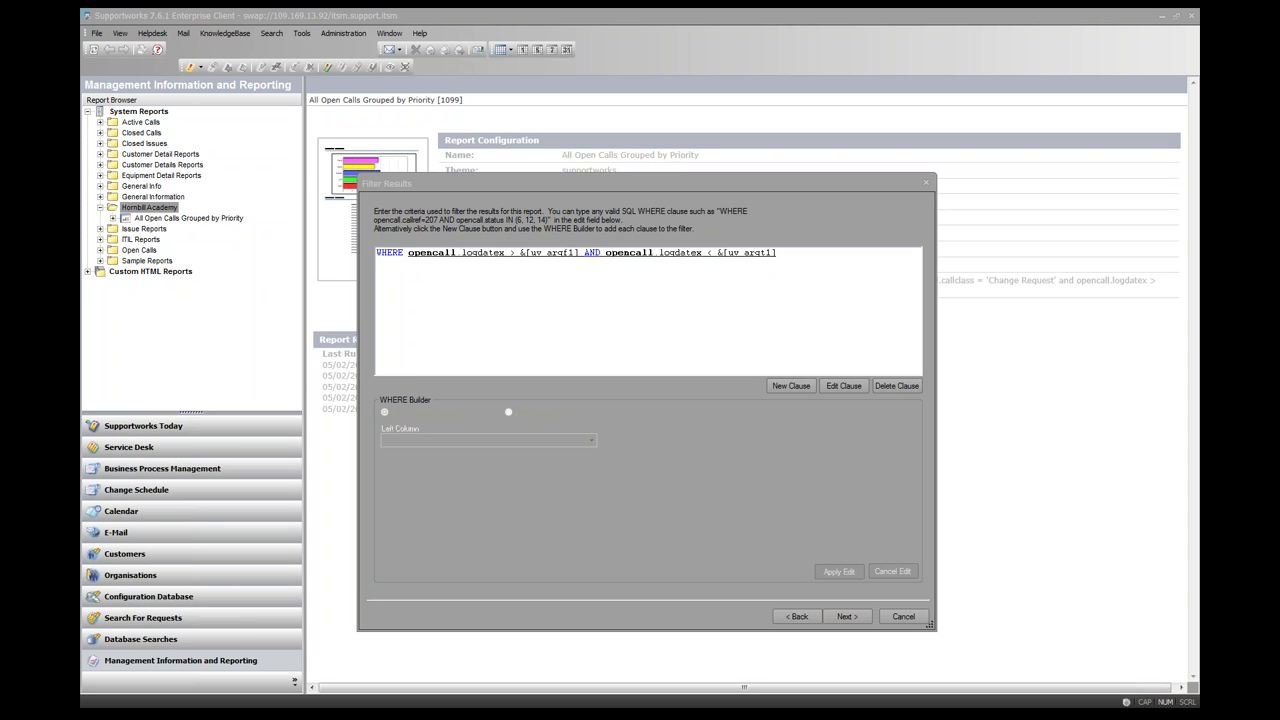
Step: Add a new filter clause on opencall companyname compared to a runtime prompted value
click(790, 386)
click(591, 441)
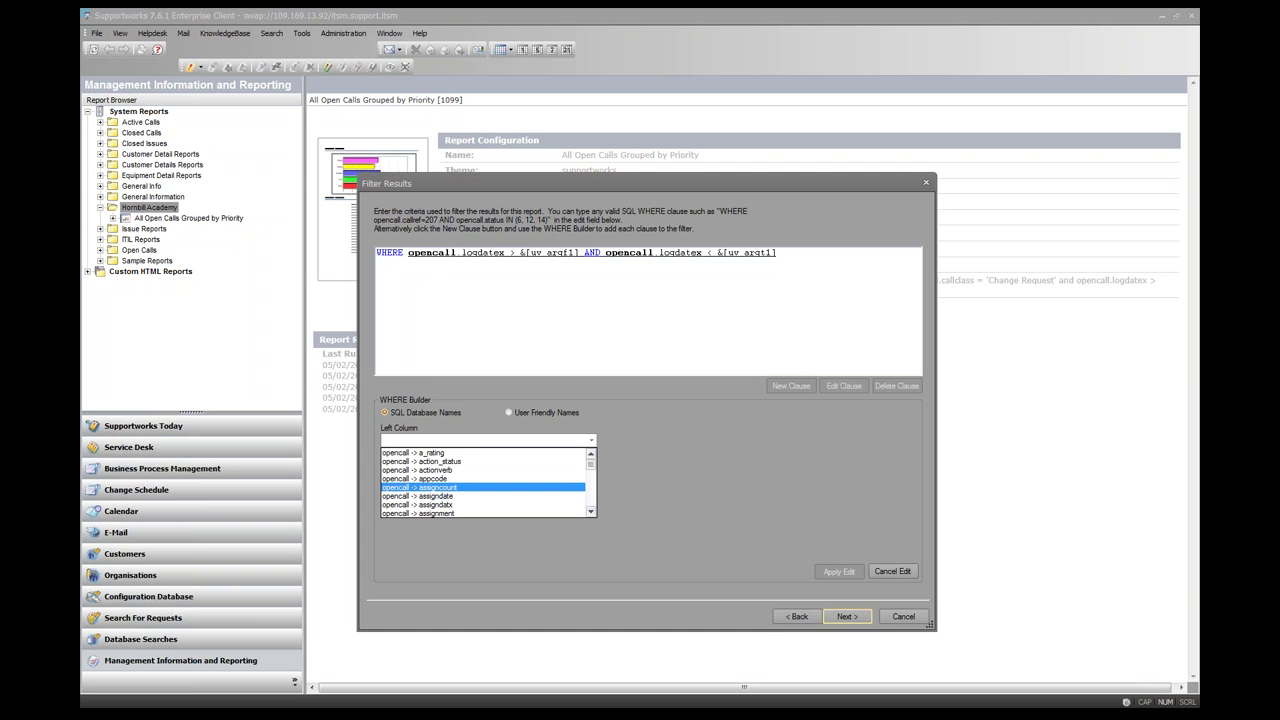
scroll(485, 483, down, 5)
scroll(485, 483, down, 6)
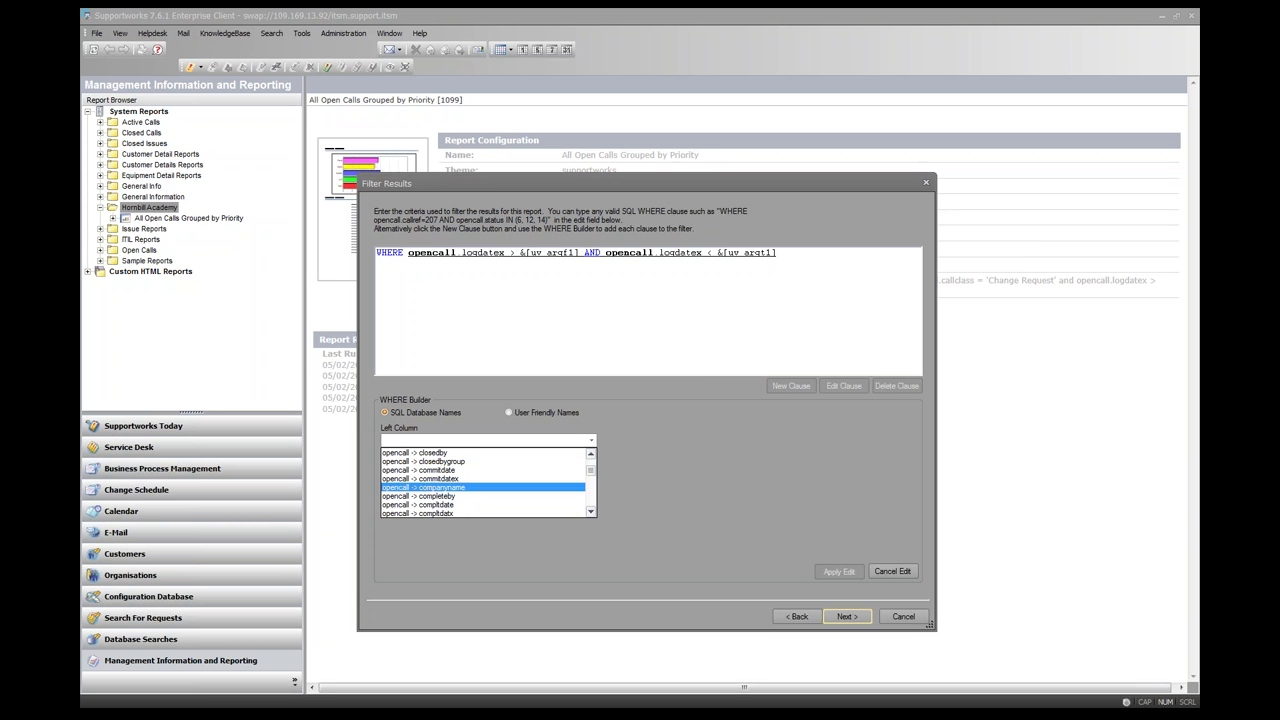
click(423, 487)
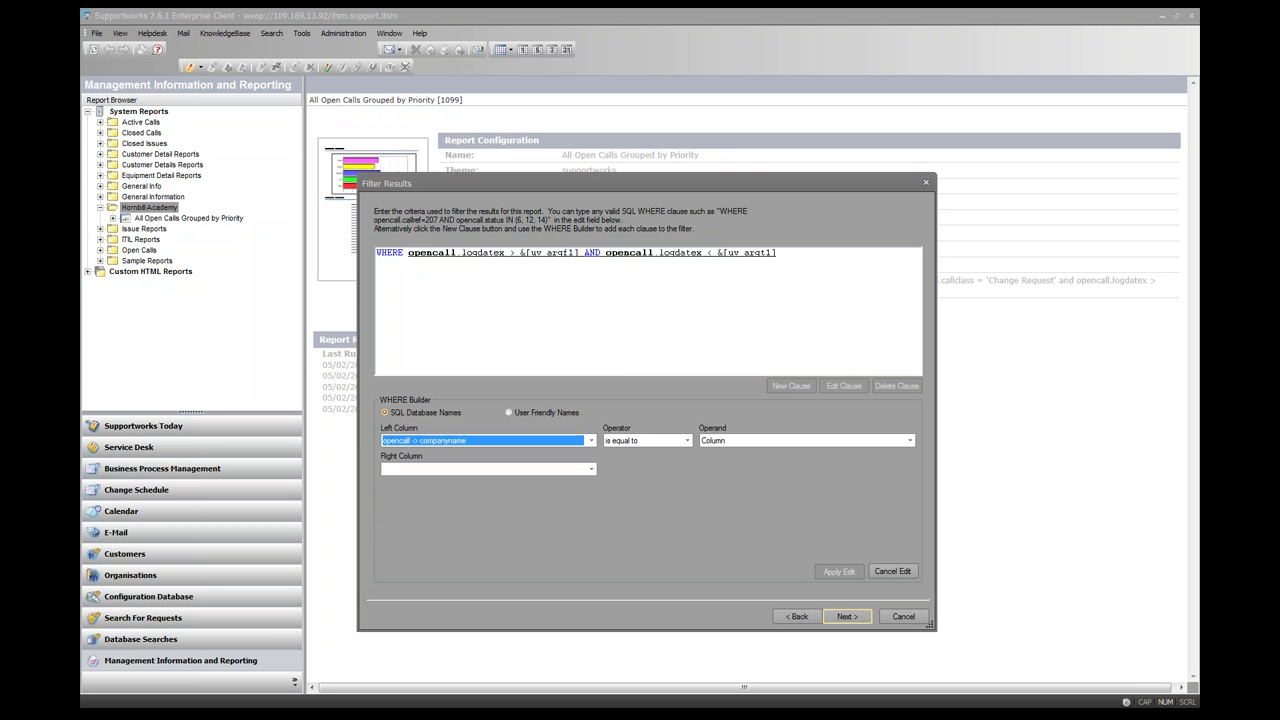
click(909, 440)
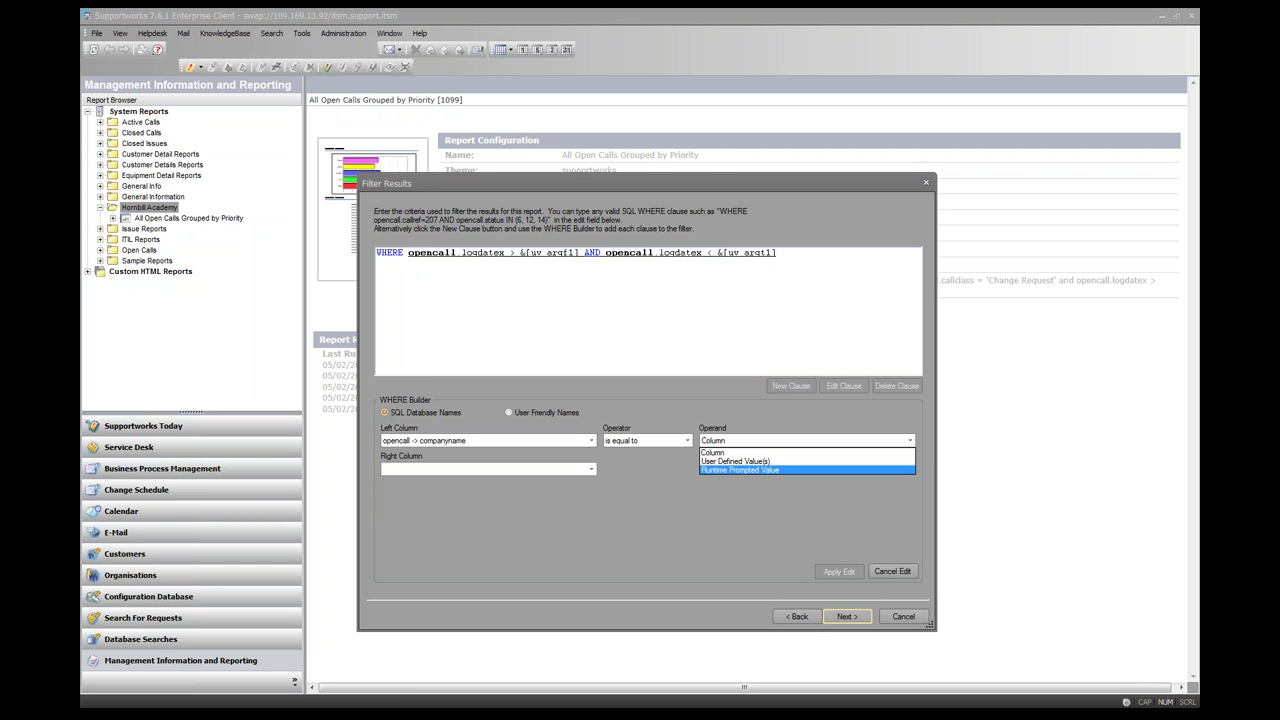
click(740, 469)
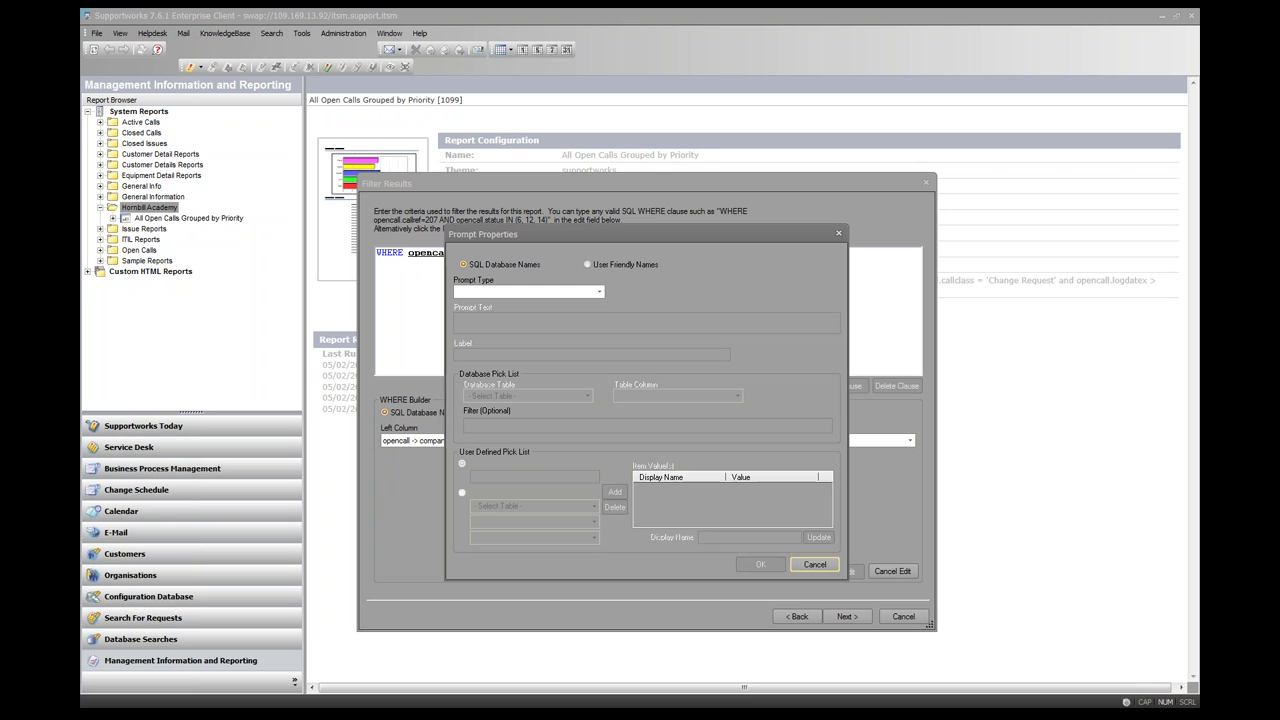
Step: Make the prompt a Database Pick List with prompt text asking the user to select a company name
click(599, 291)
click(505, 308)
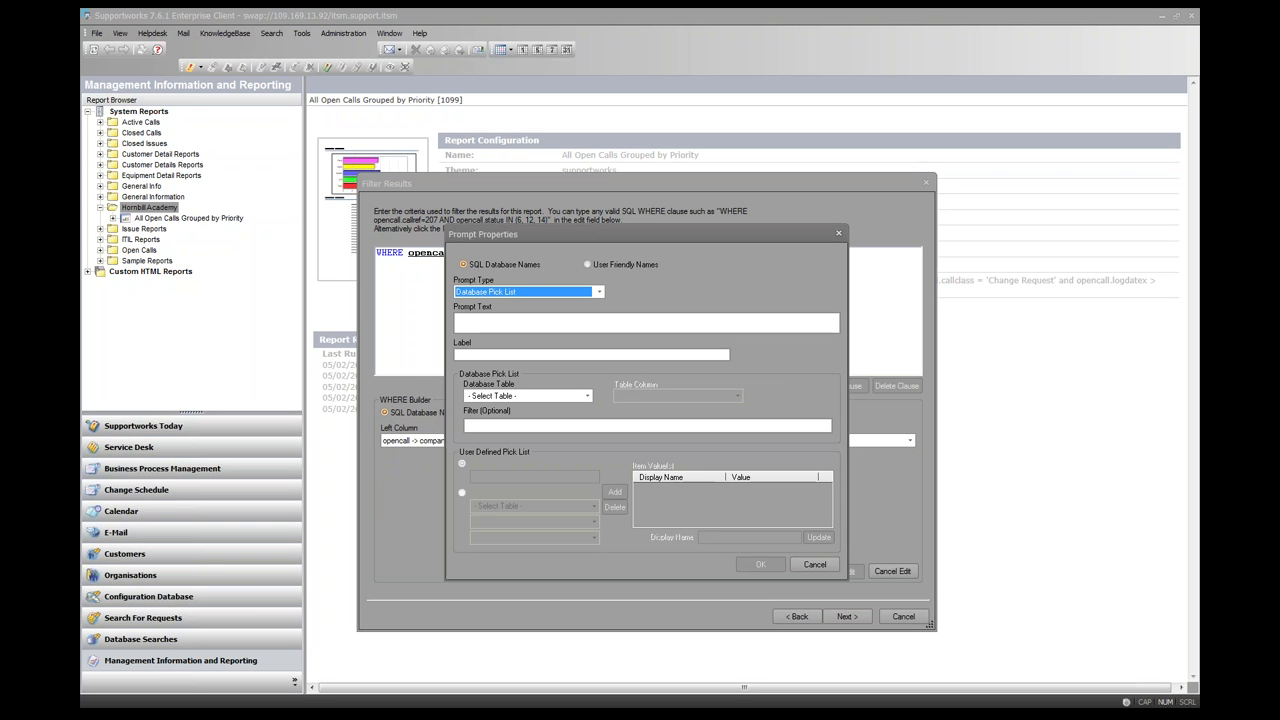
click(456, 321)
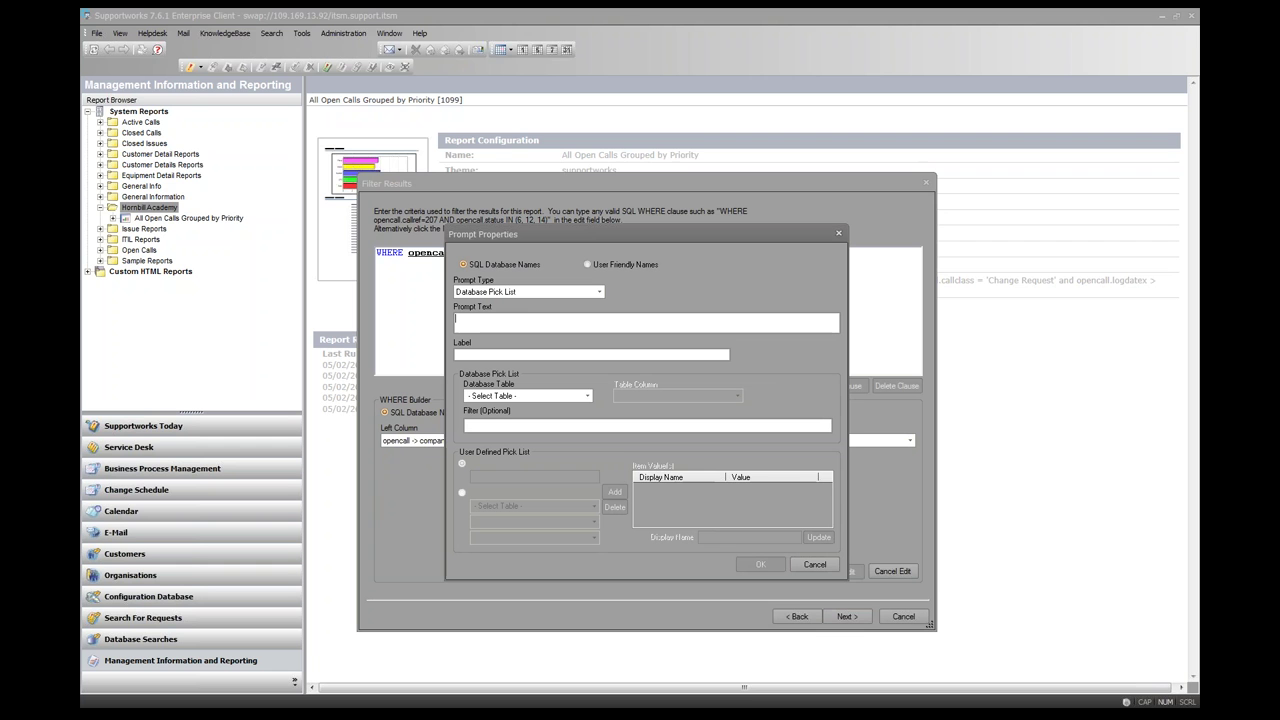
text(Please select a)
text( Company)
text(Coma)
text(any Name)
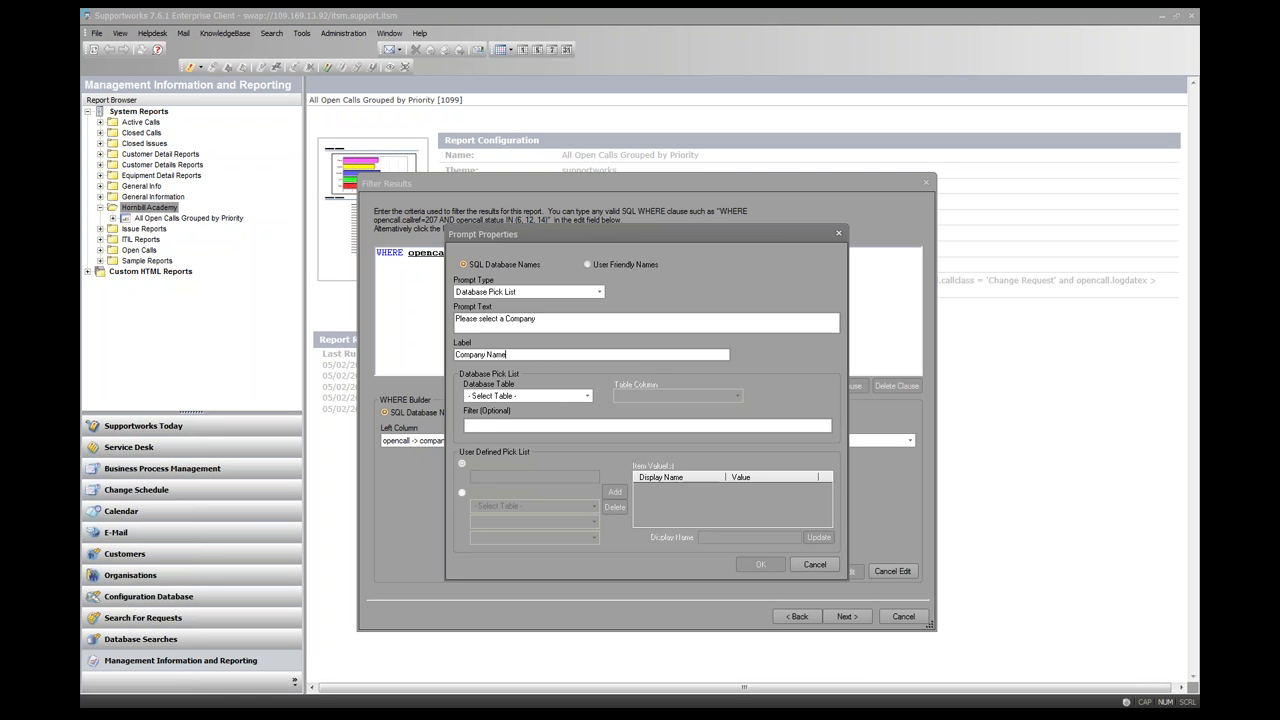
Step: Source the pick list from the company table's companyname column and confirm the prompt
click(587, 395)
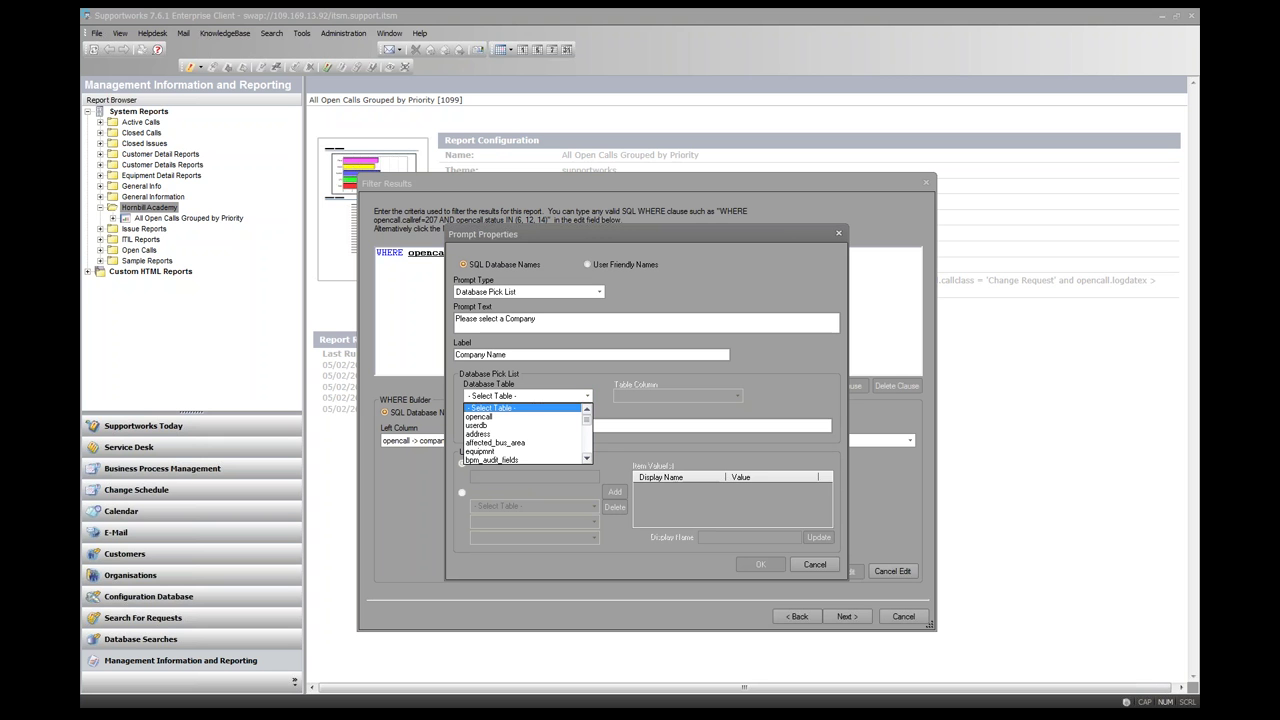
scroll(523, 433, down, 8)
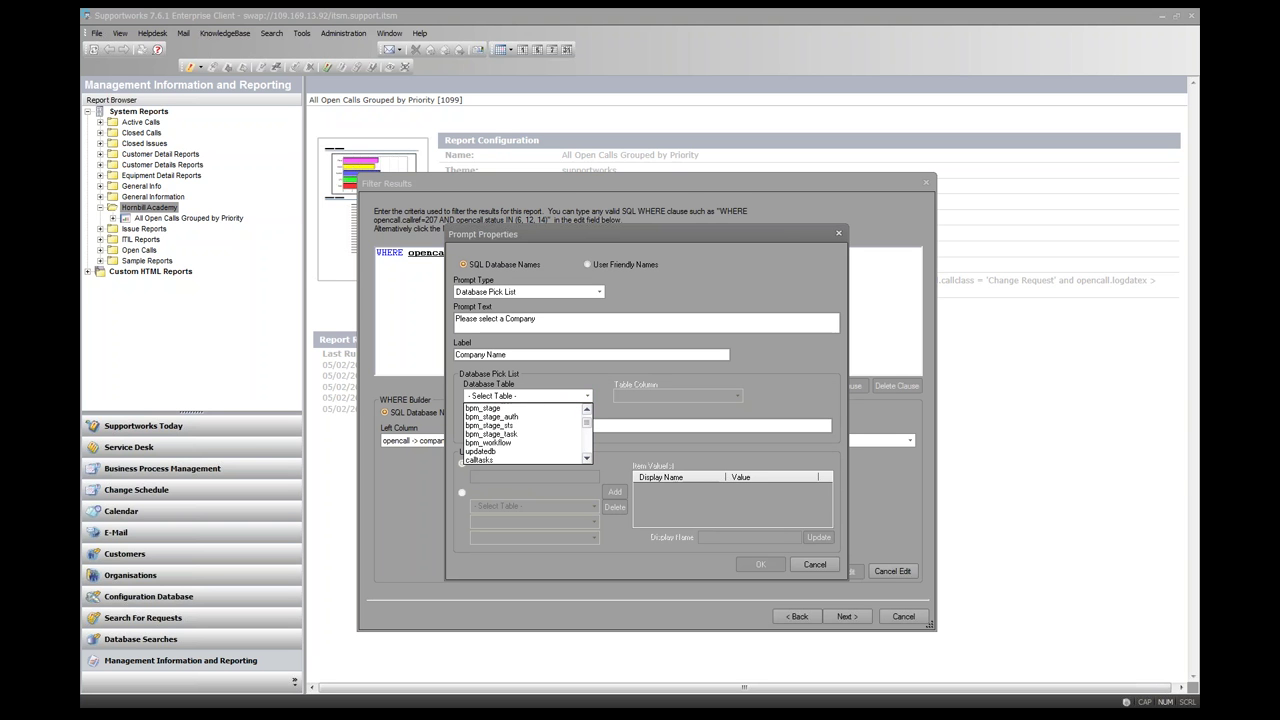
scroll(523, 433, down, 5)
scroll(500, 432, down, 8)
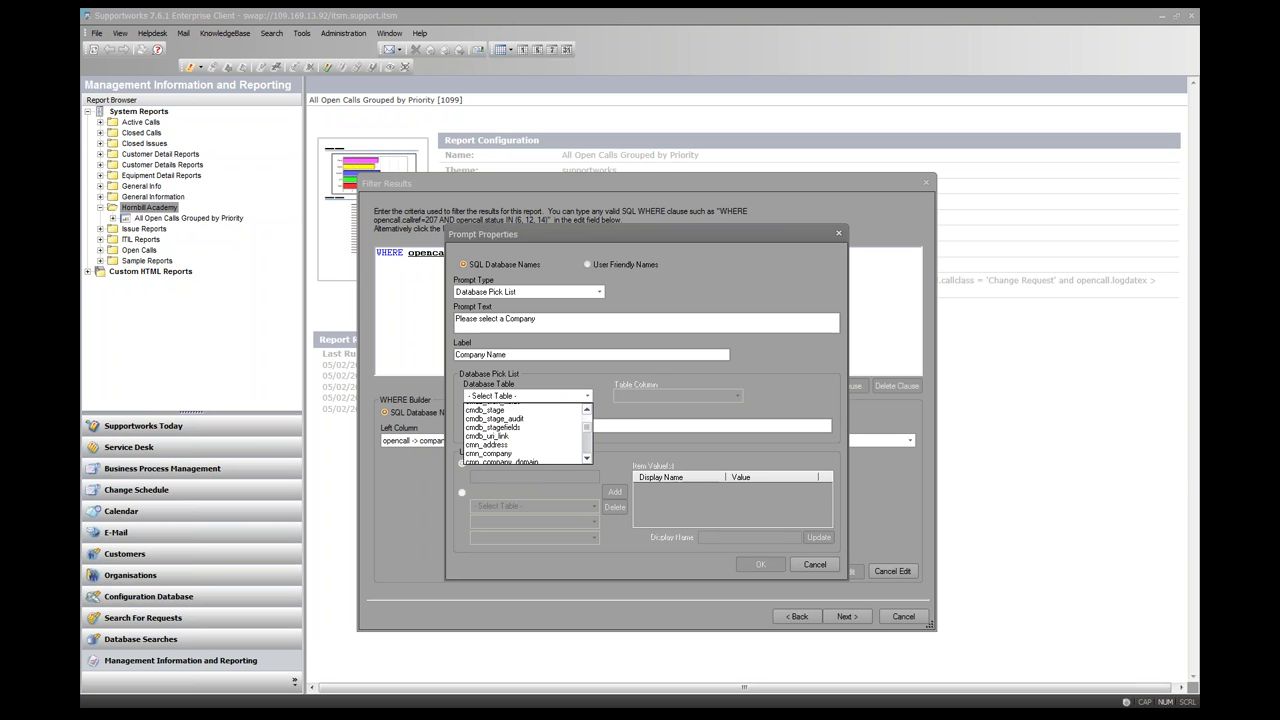
scroll(525, 432, down, 2)
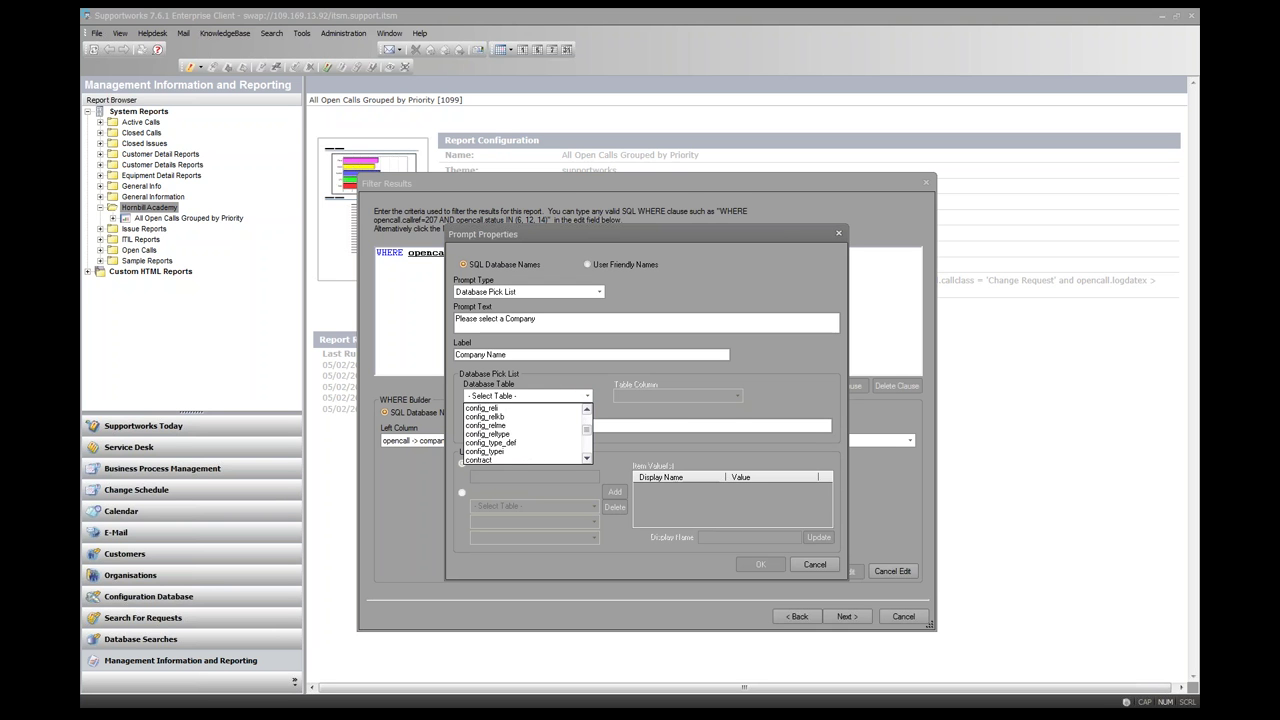
scroll(525, 432, up, 2)
click(500, 408)
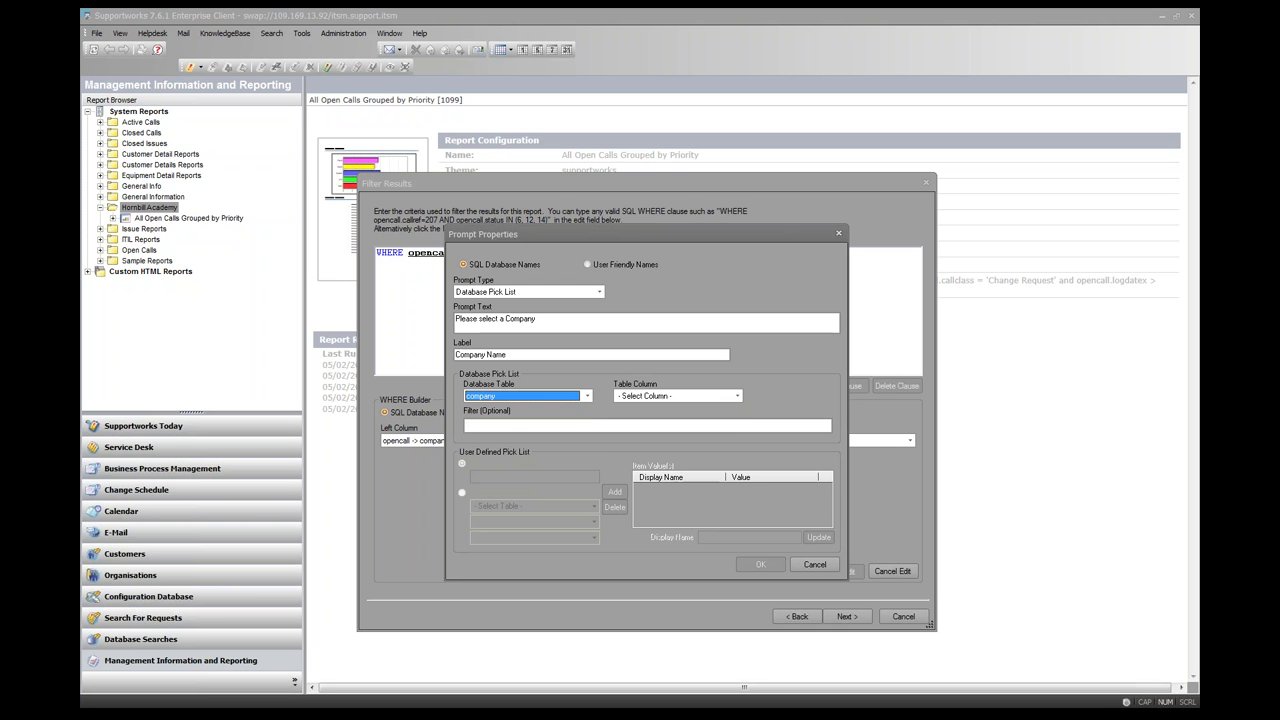
click(737, 396)
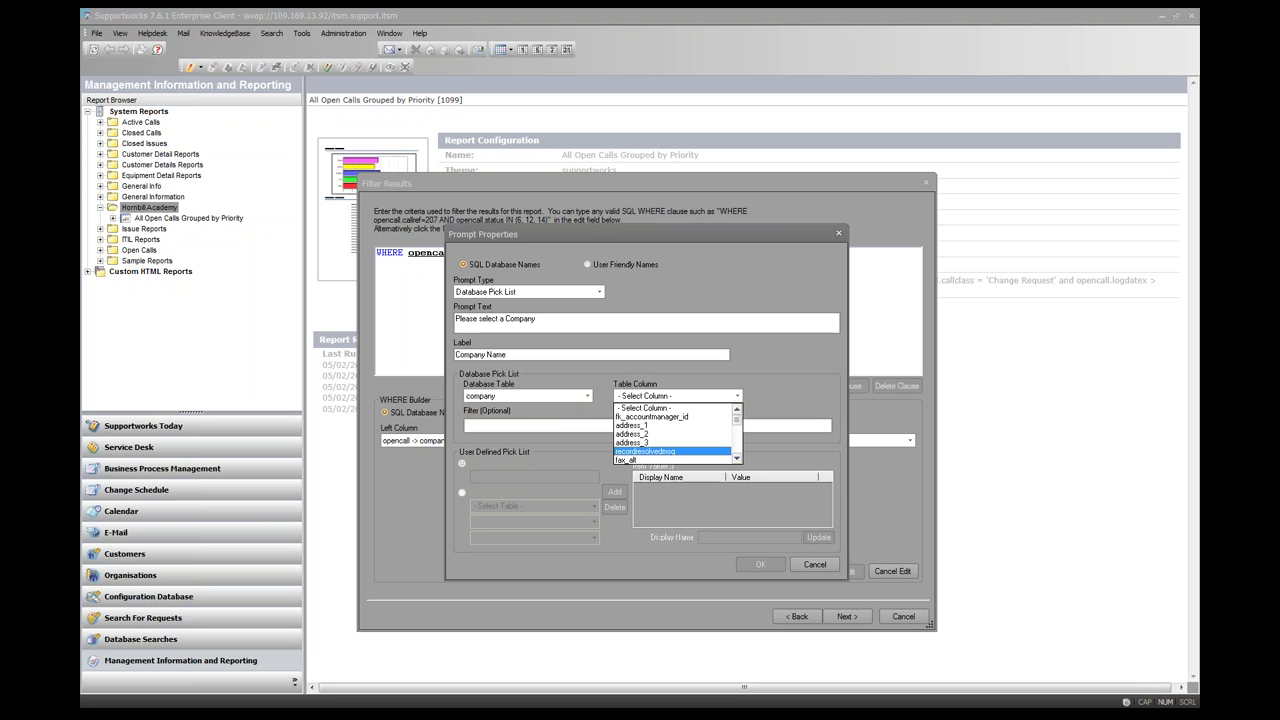
key(Escape)
key(alt+Down)
scroll(677, 433, down, 10)
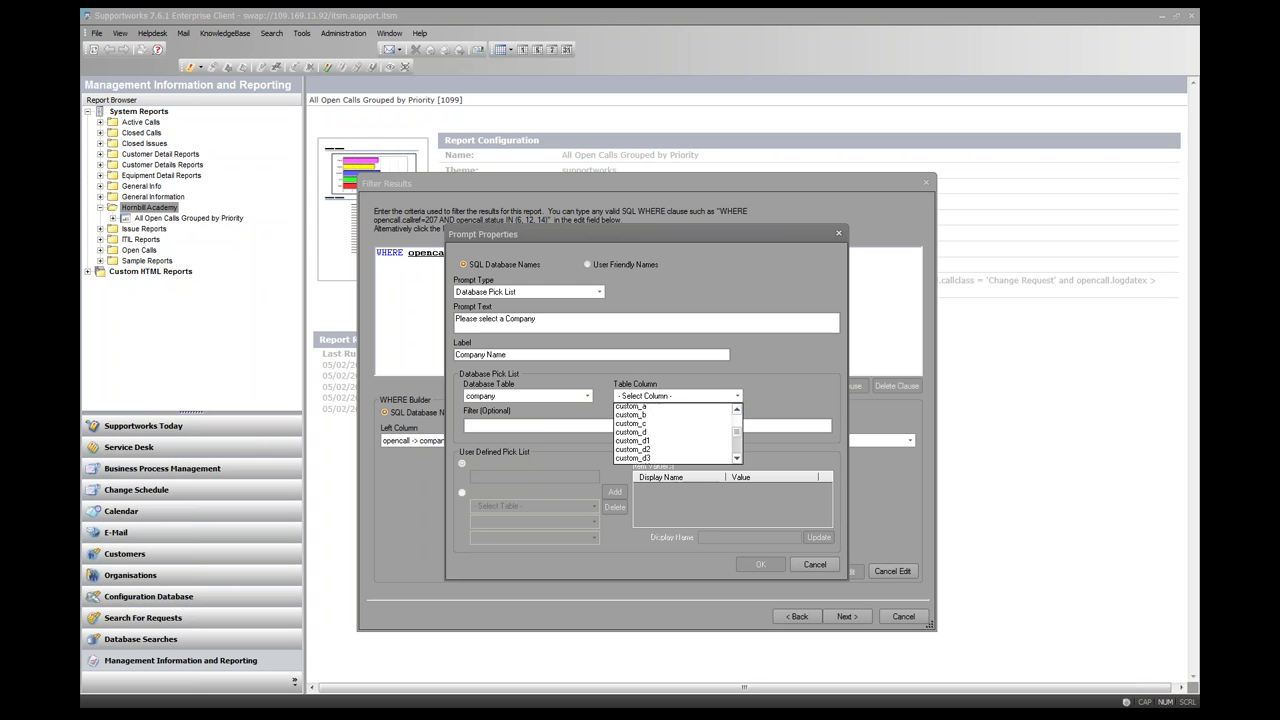
scroll(677, 433, down, 6)
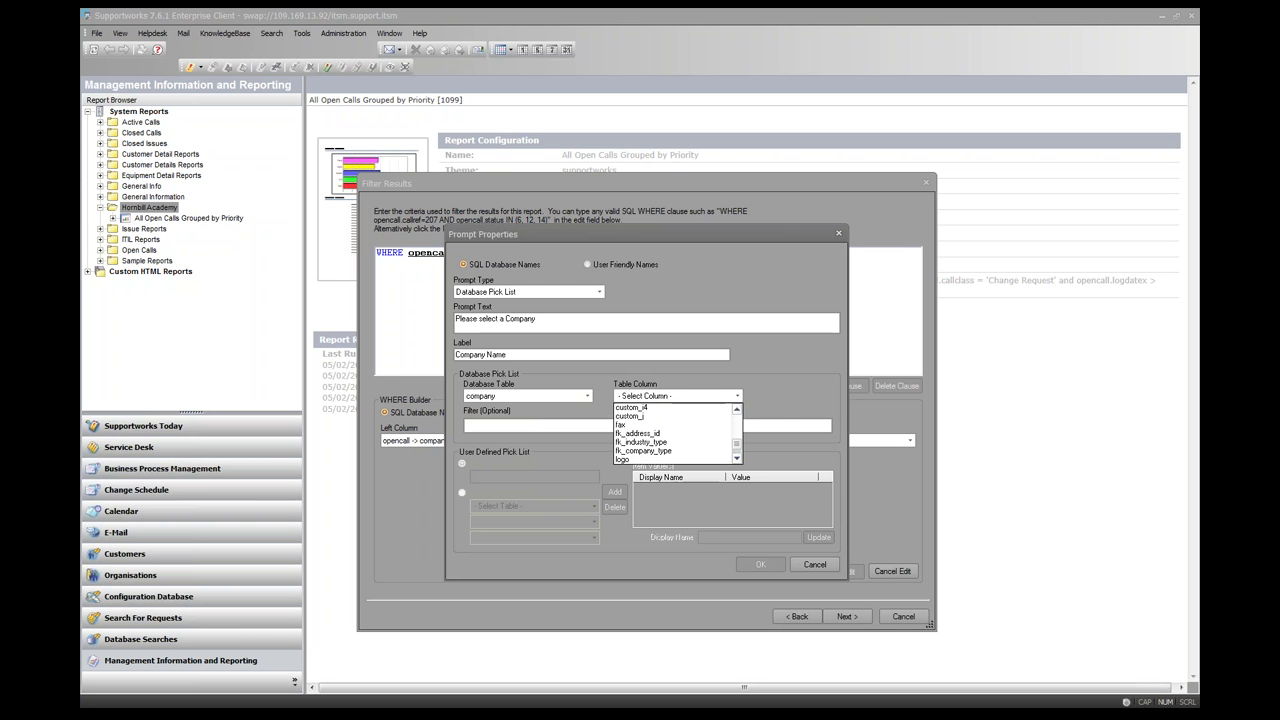
scroll(677, 433, up, 8)
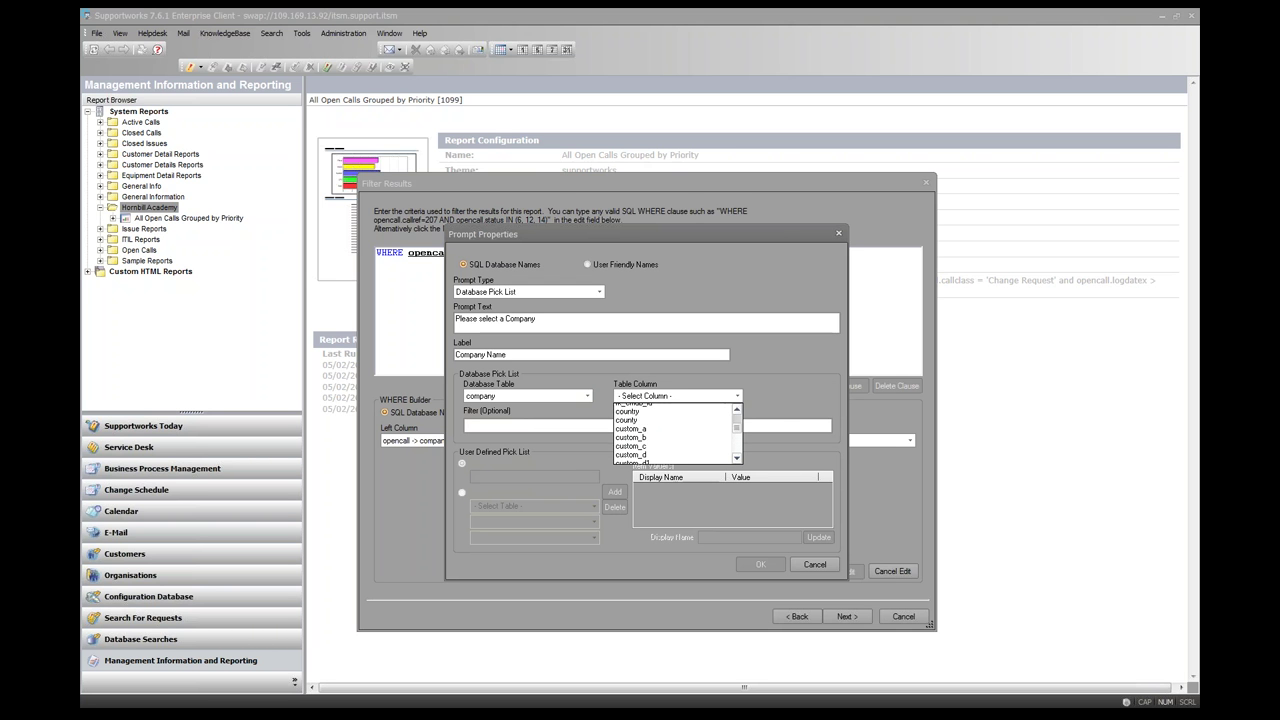
scroll(677, 433, down, 2)
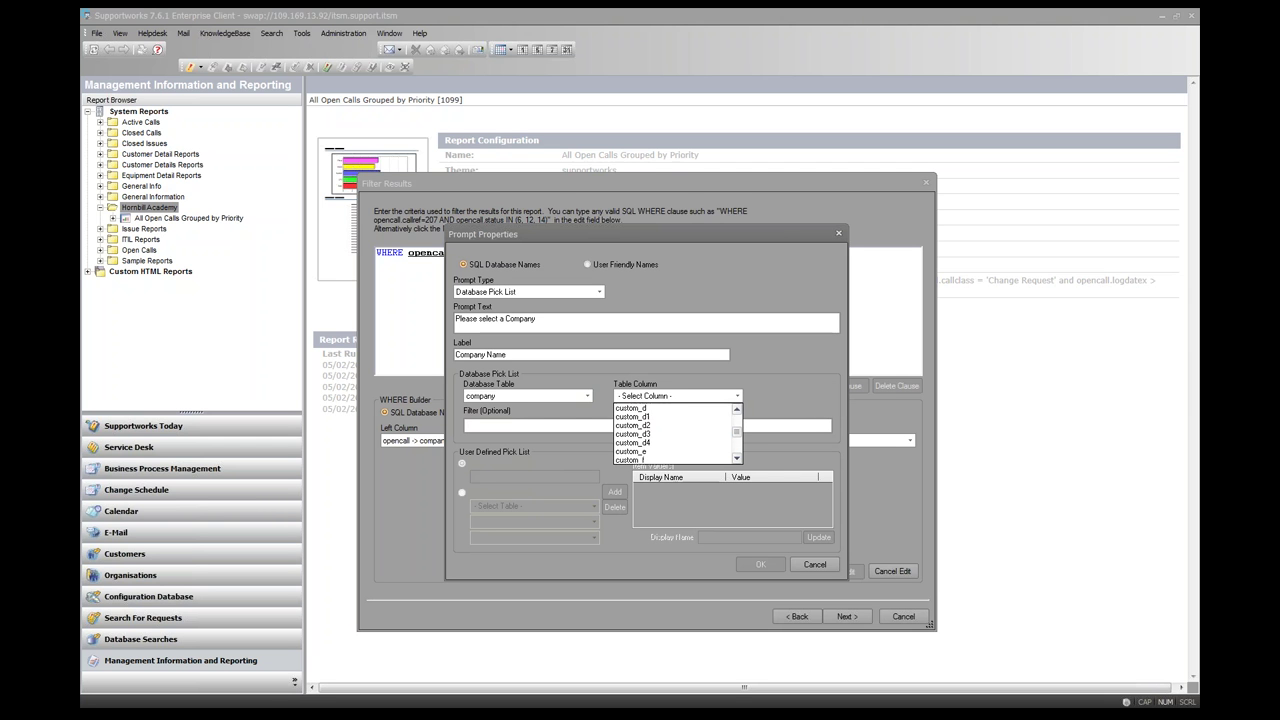
scroll(677, 433, down, 5)
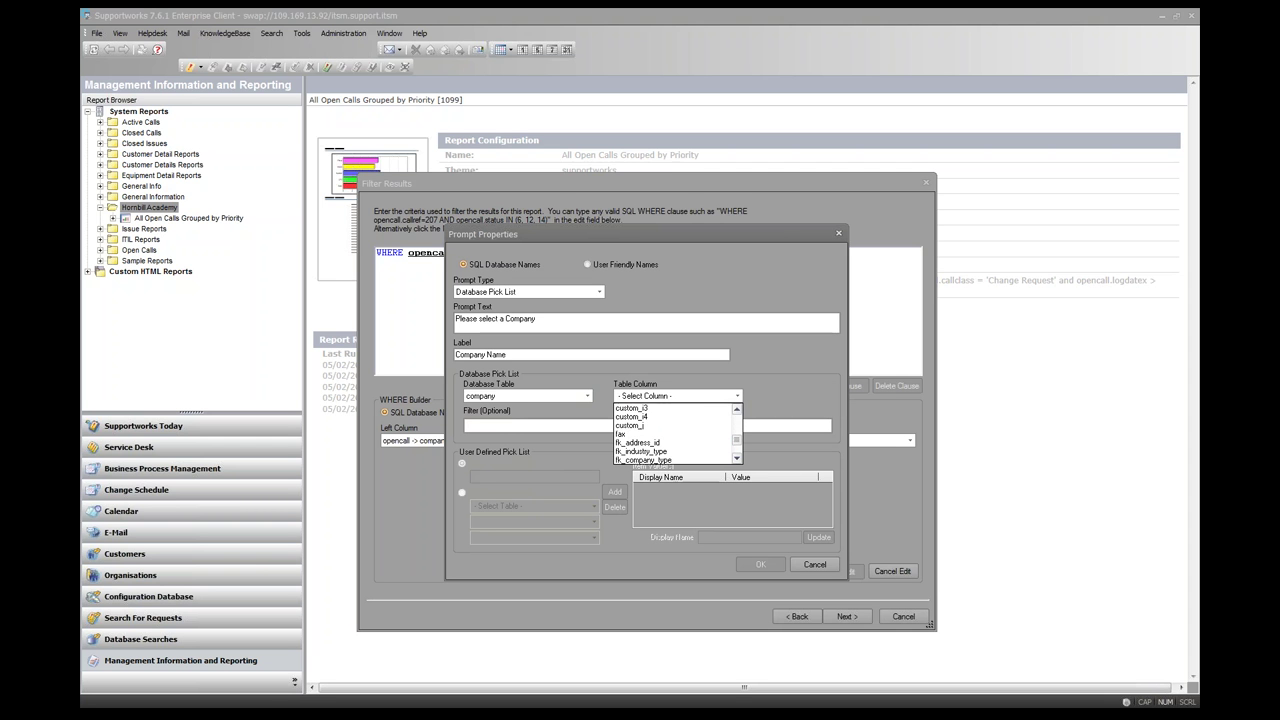
scroll(677, 433, down, 2)
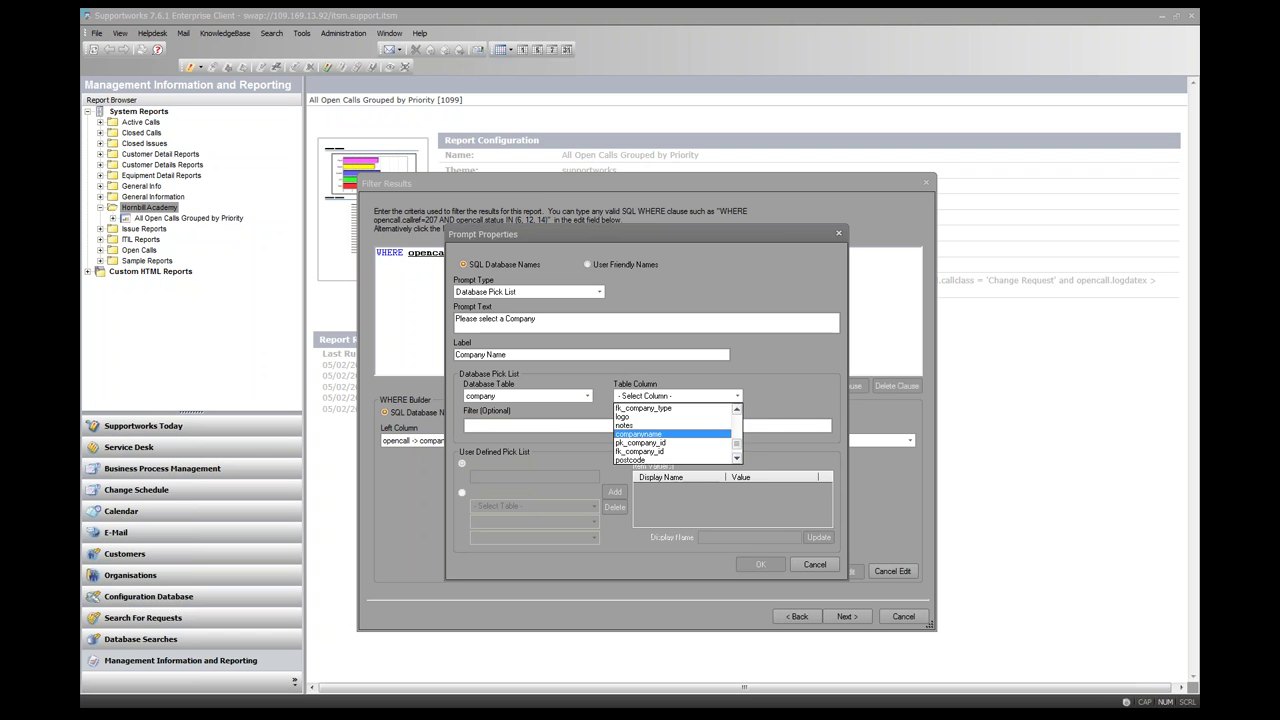
click(640, 433)
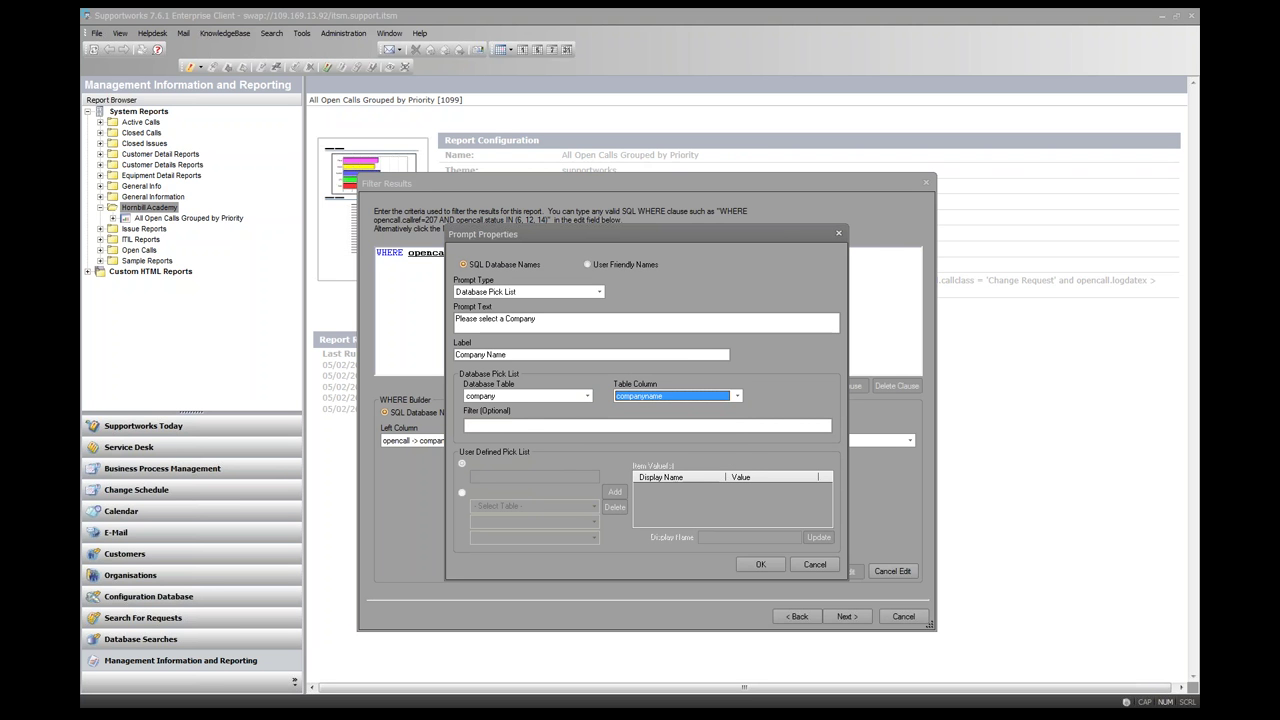
click(760, 564)
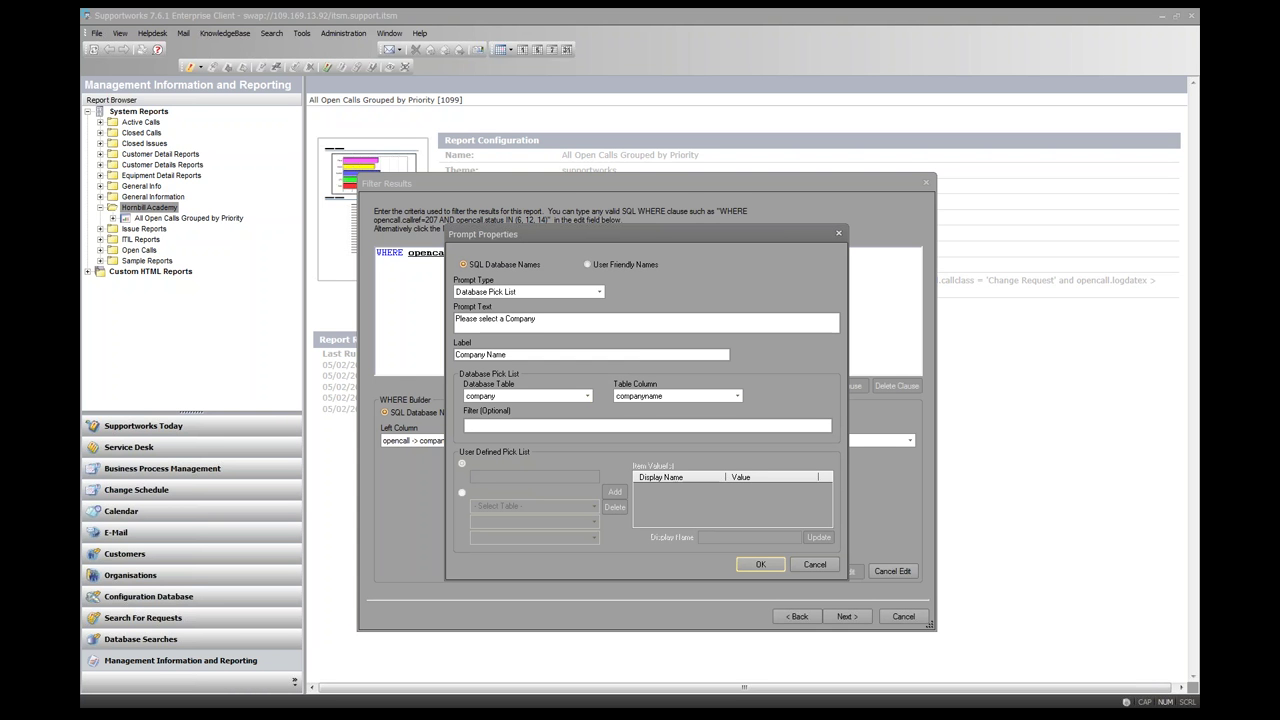
click(760, 564)
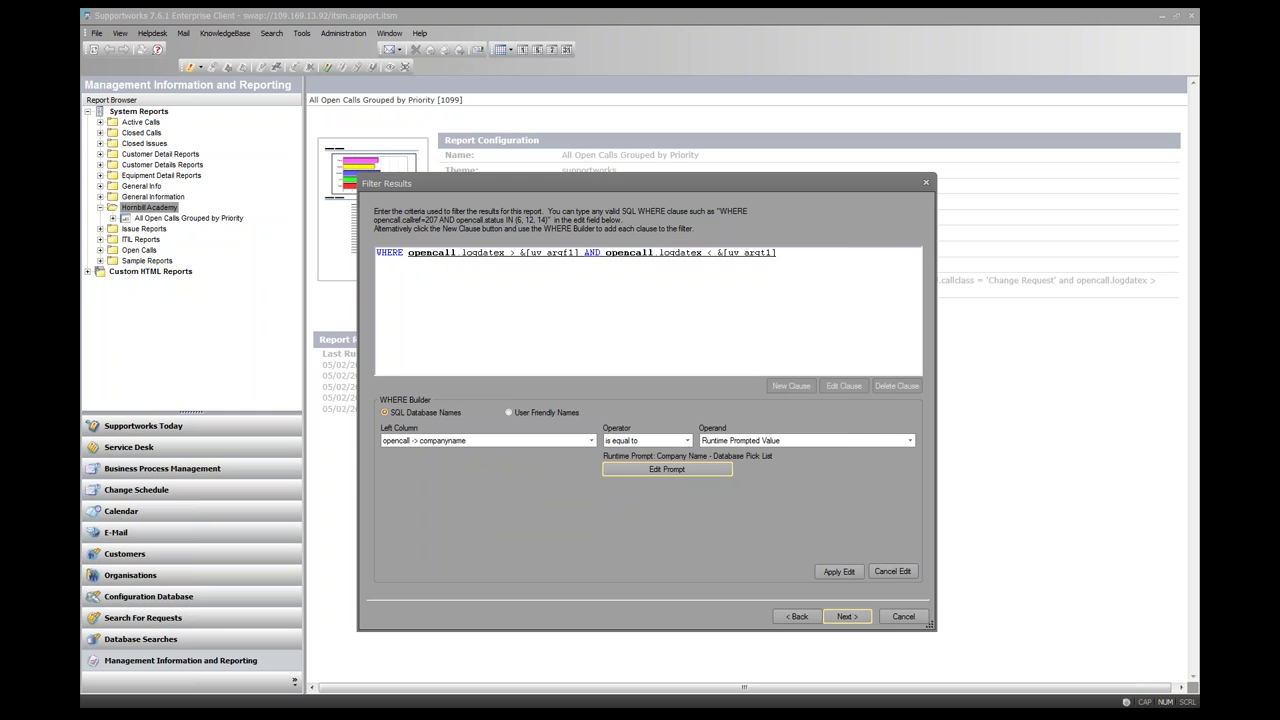
Step: Apply the companyname prompt clause to the report filter
click(838, 571)
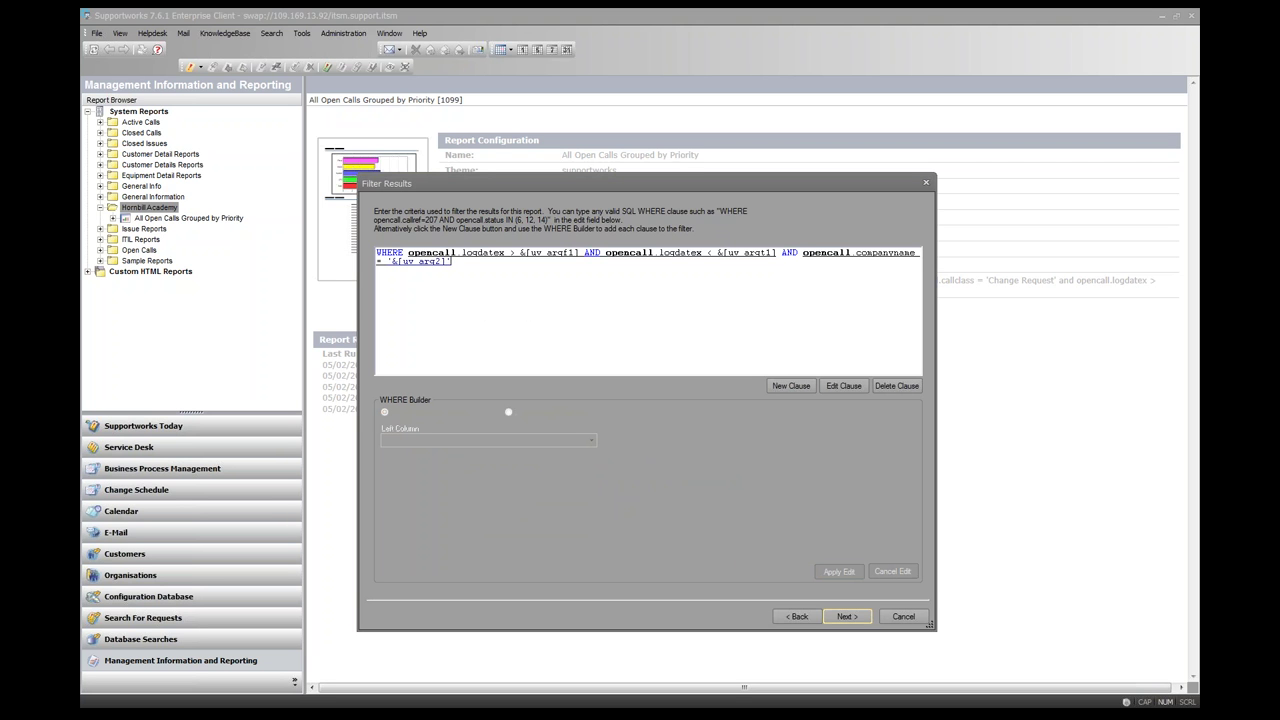
drag(402, 261, 446, 261)
click(452, 261)
click(450, 261)
Step: Add a second clause limiting opencall appcode to the user-defined value ITSM
click(790, 385)
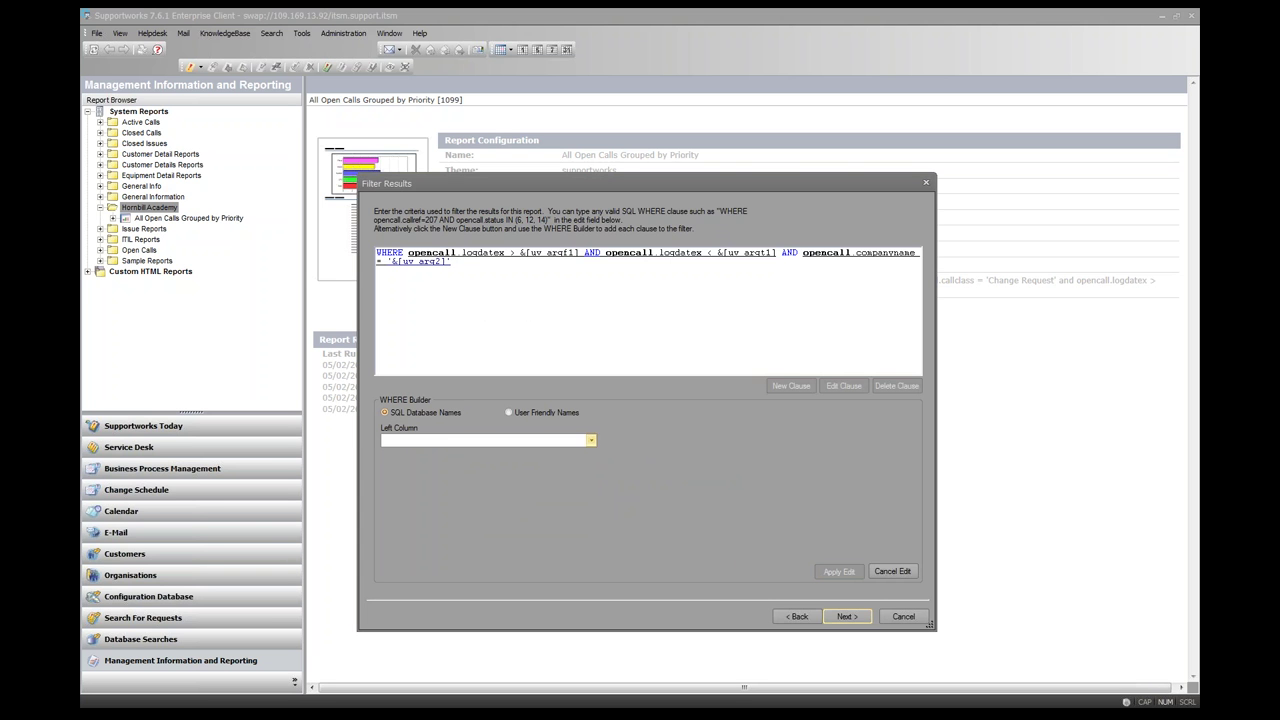
key(alt+Down)
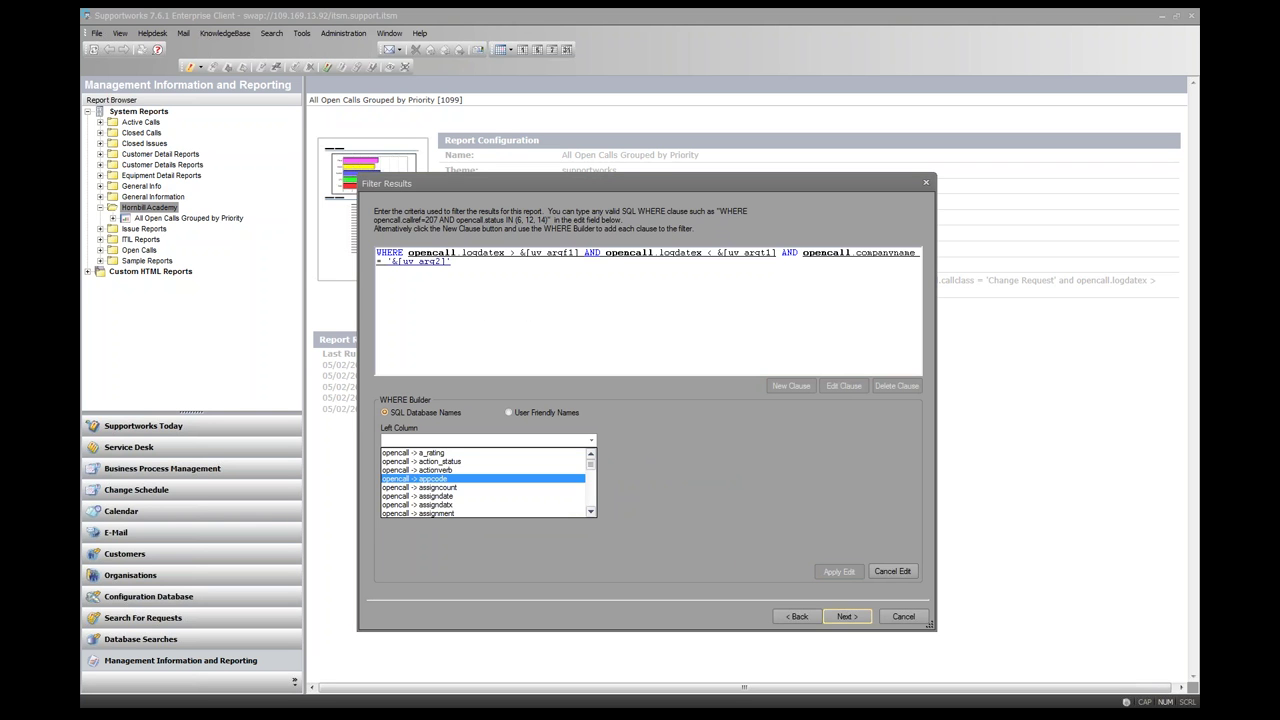
key(Return)
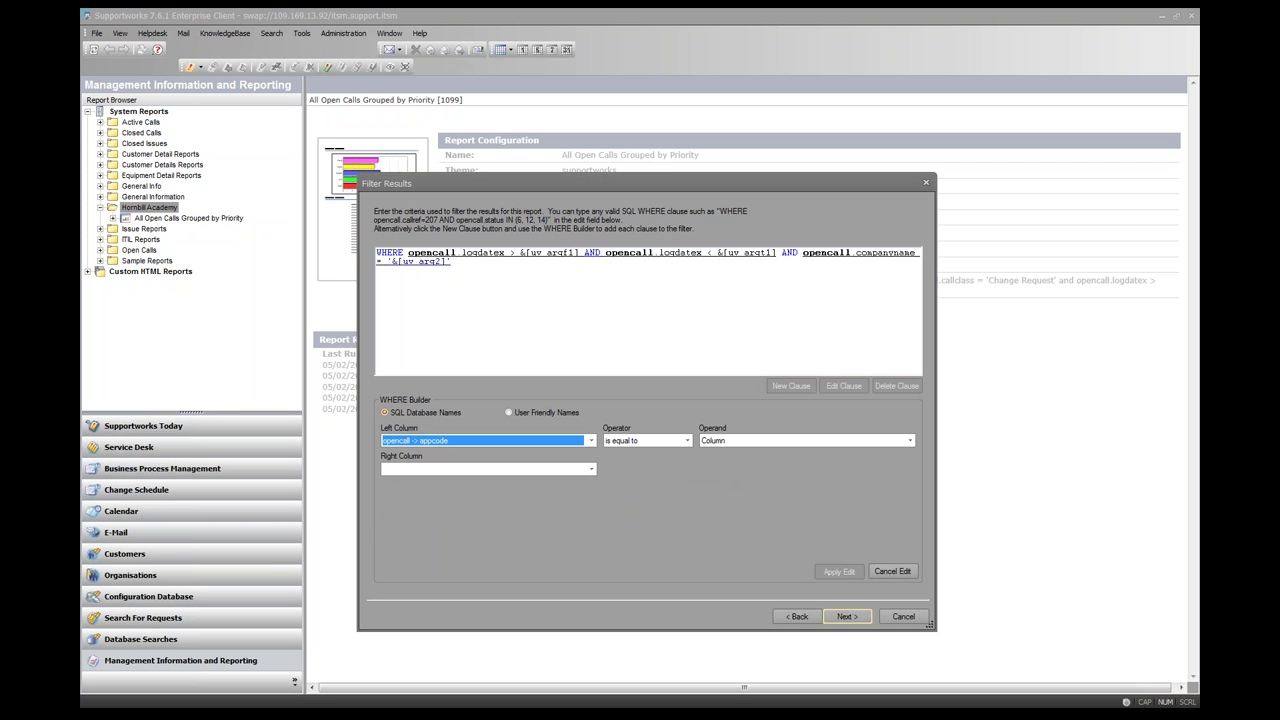
key(Tab)
key(Tab)
key(alt+Down)
key(Down)
key(Return)
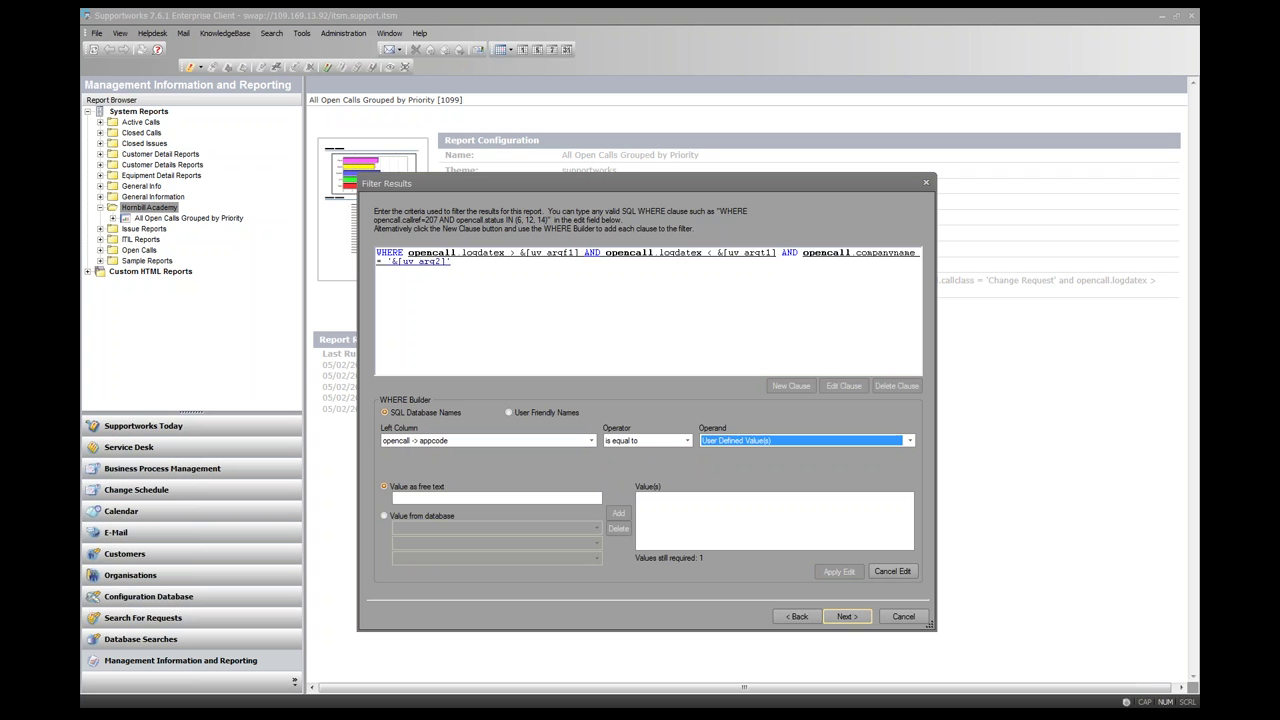
click(395, 497)
text(ITSM)
key(Return)
click(839, 571)
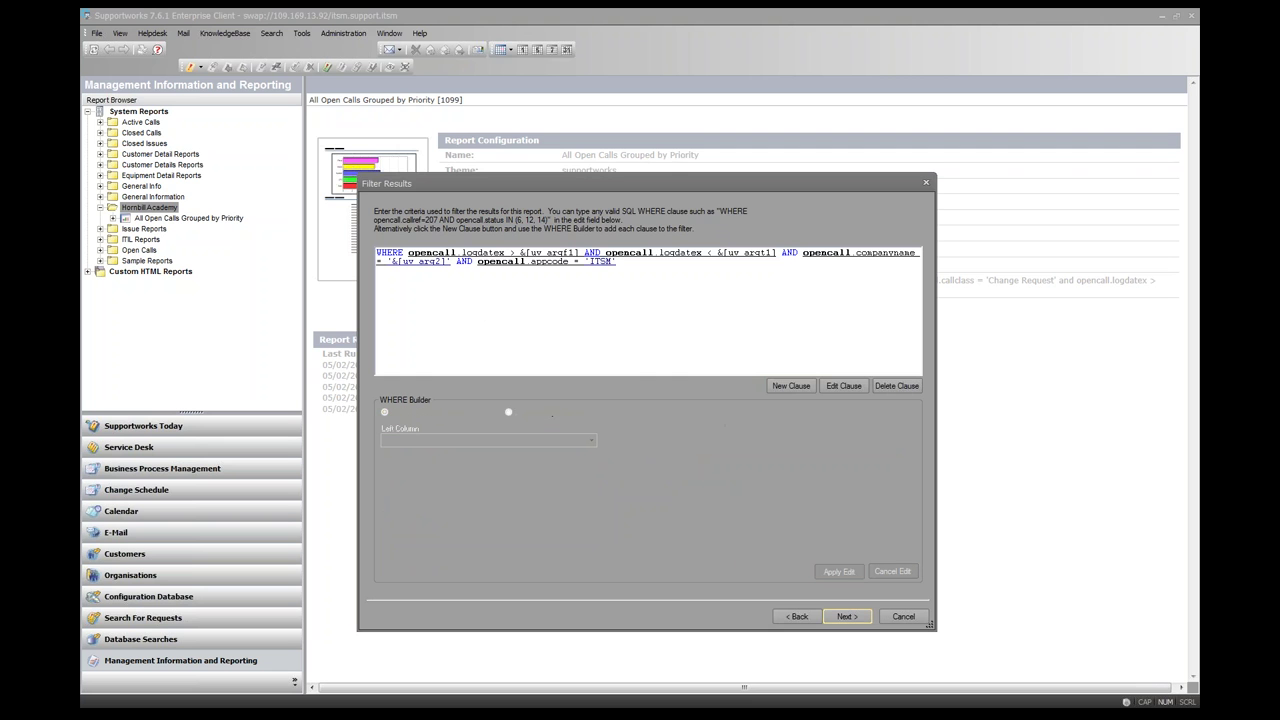
key(Return)
Step: Sort by opencall callref ascending and use opencall callclass for the summary graph
click(847, 616)
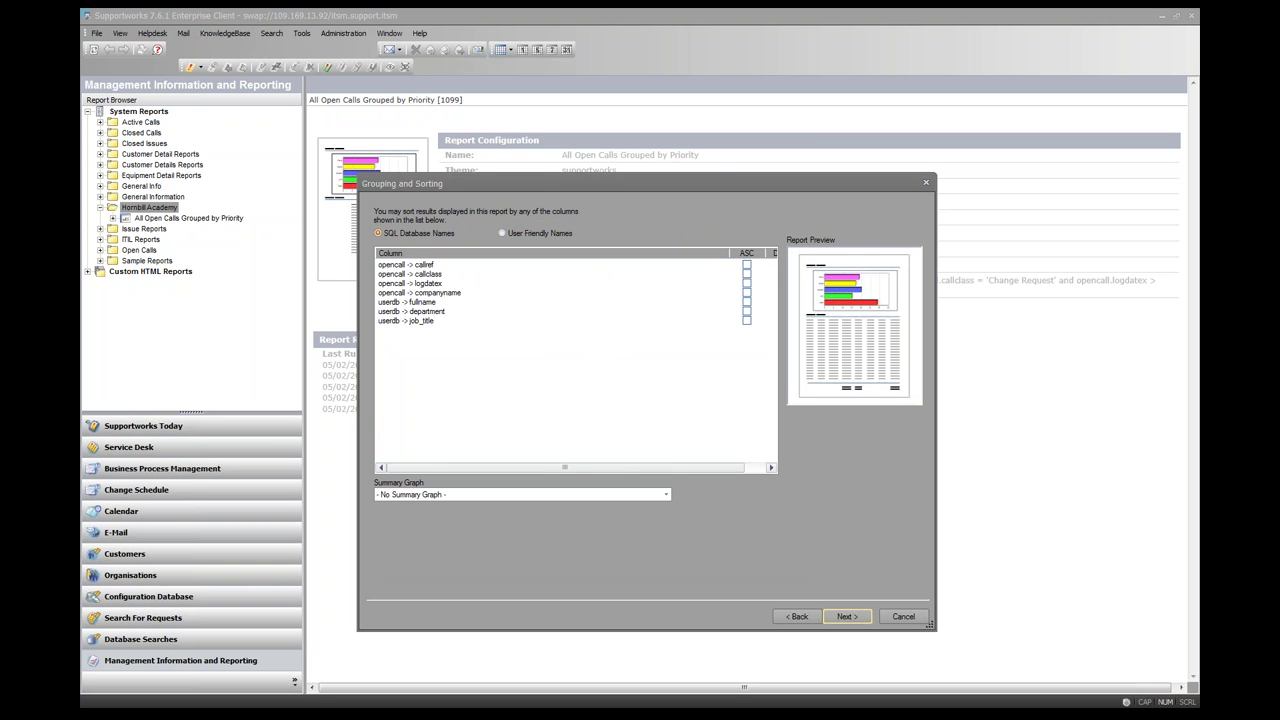
click(746, 264)
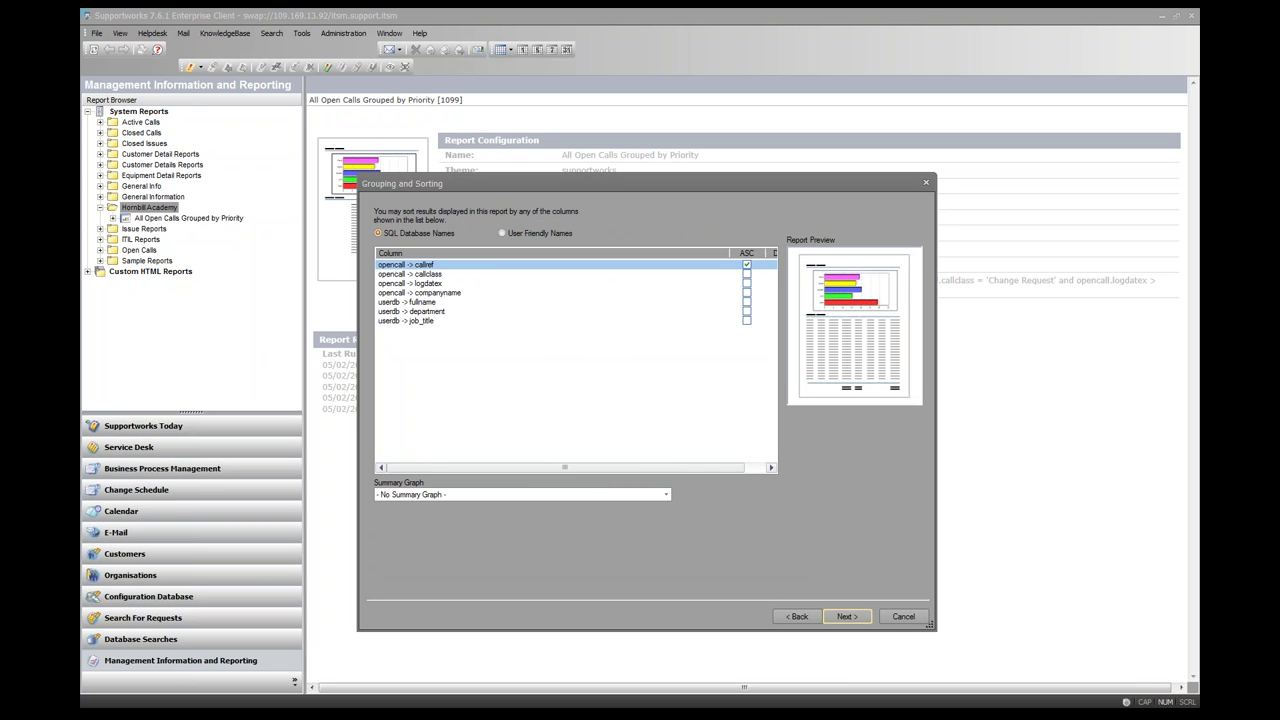
click(665, 494)
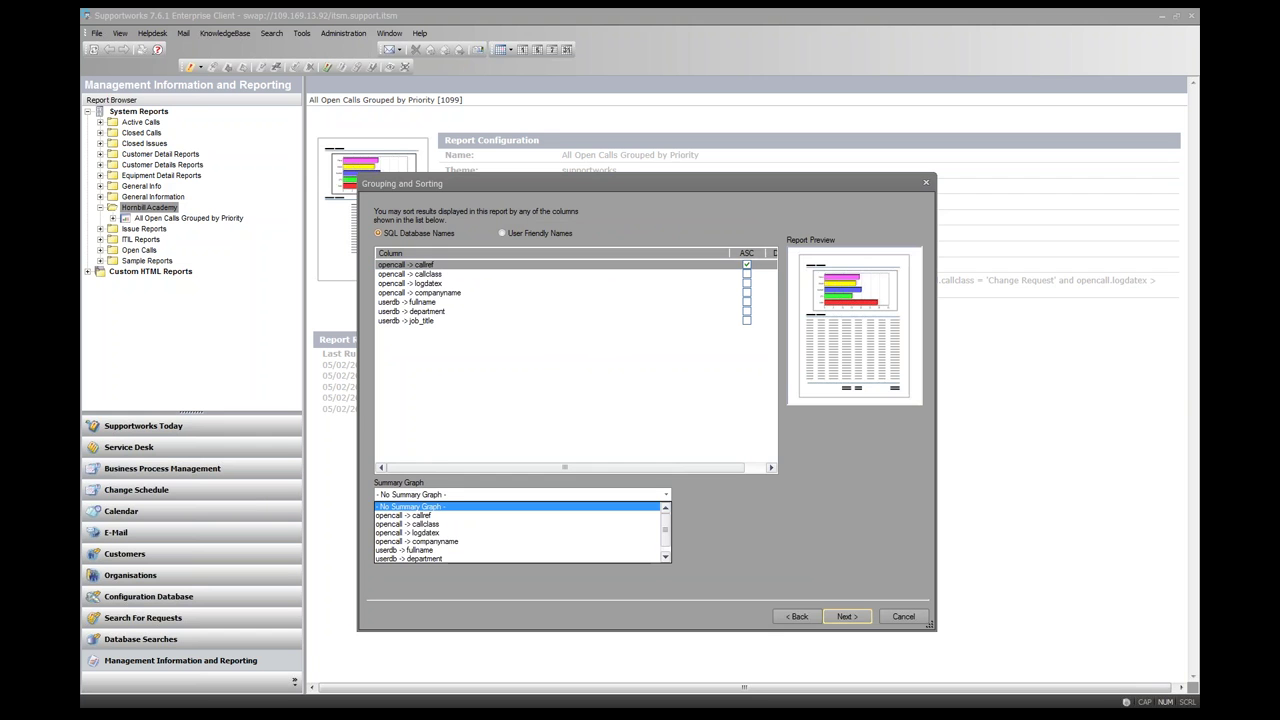
key(Down)
key(Down)
key(Return)
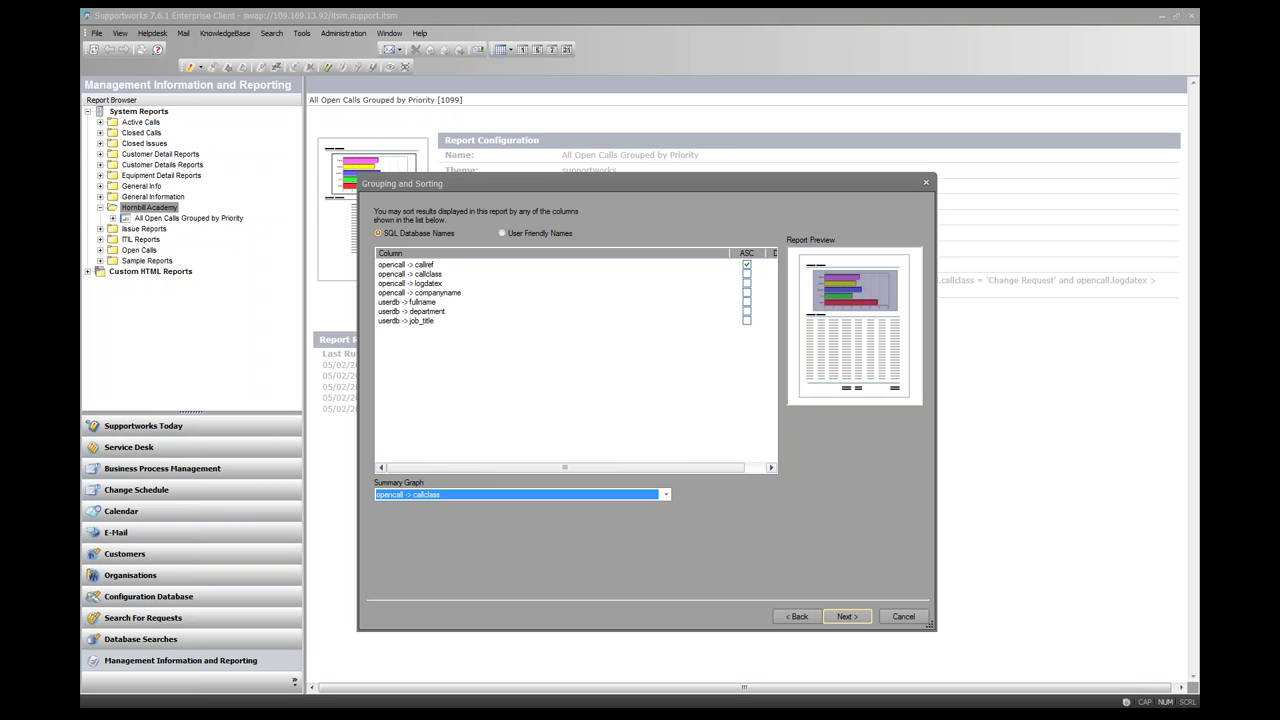
Step: Enter 'Calls logged by Company' as the report name on the Report Options page
key(Return)
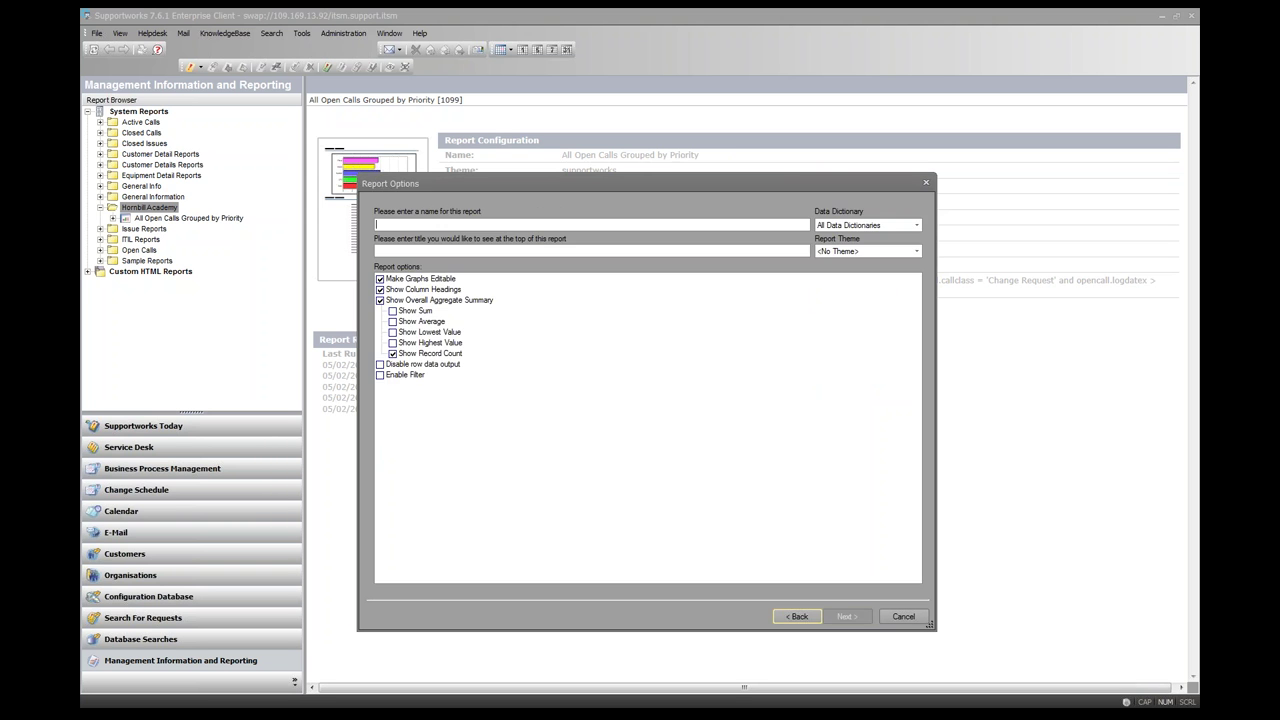
click(420, 278)
key(Tab)
text(Calls logged)
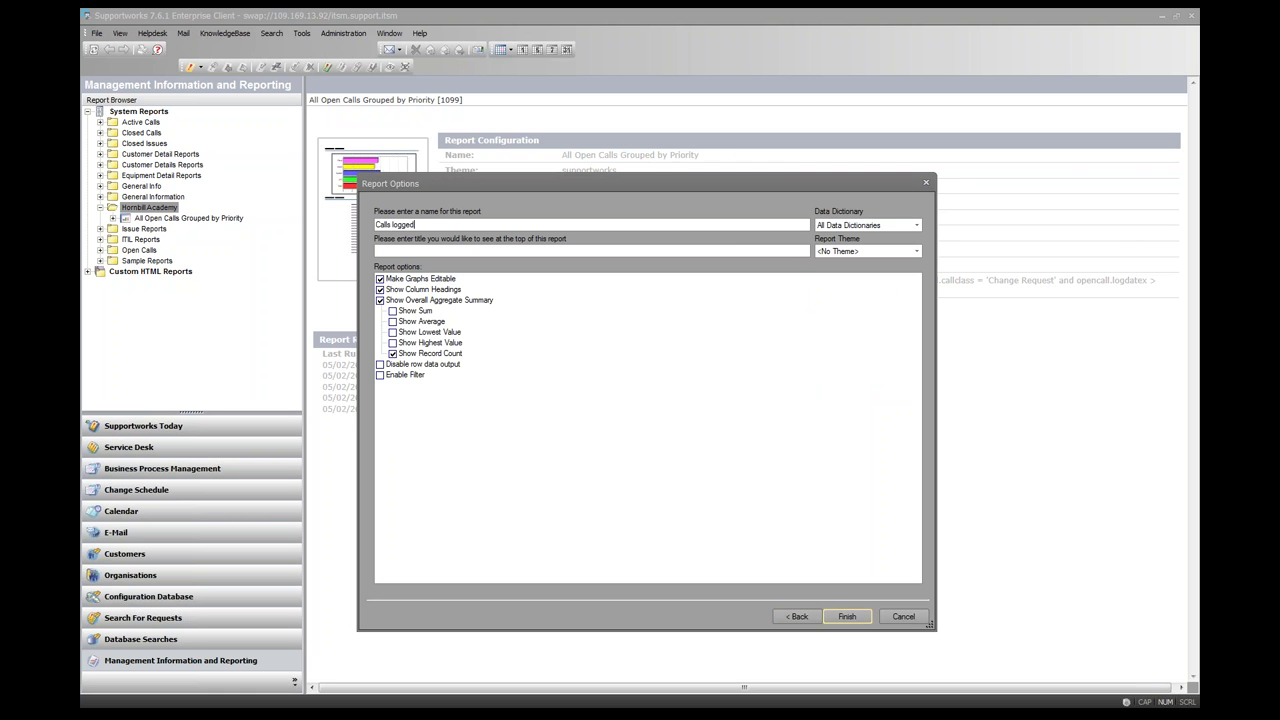
text( by Company)
text(Calls logged by)
Step: Copy the &[uv_arg2] company placeholder from the filter and append it to the report title
click(797, 616)
click(797, 616)
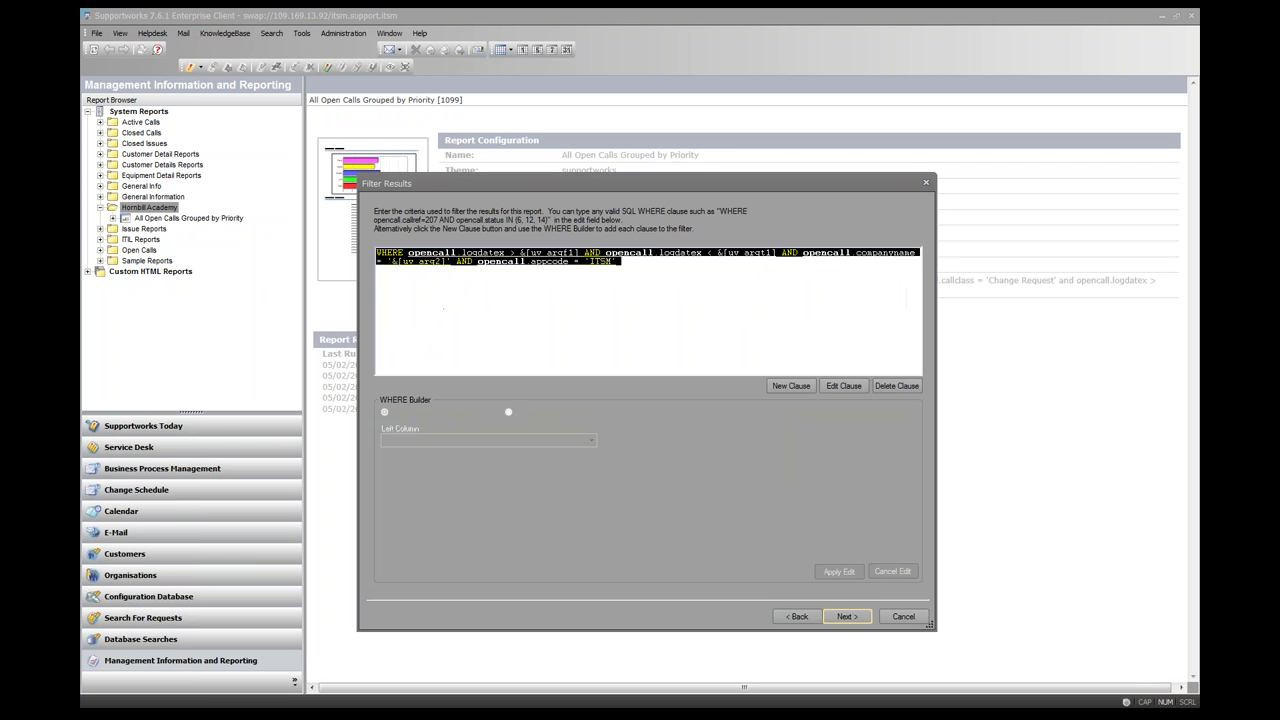
click(640, 310)
drag(448, 261, 390, 261)
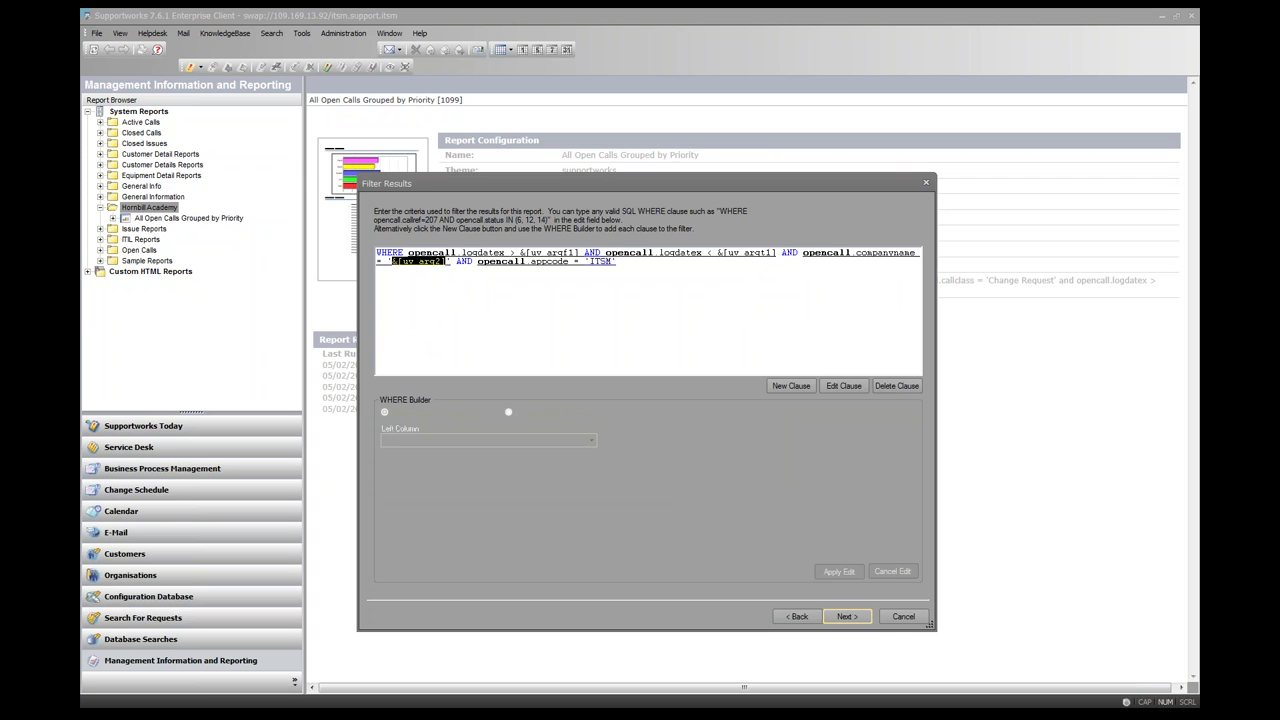
right_click(430, 258)
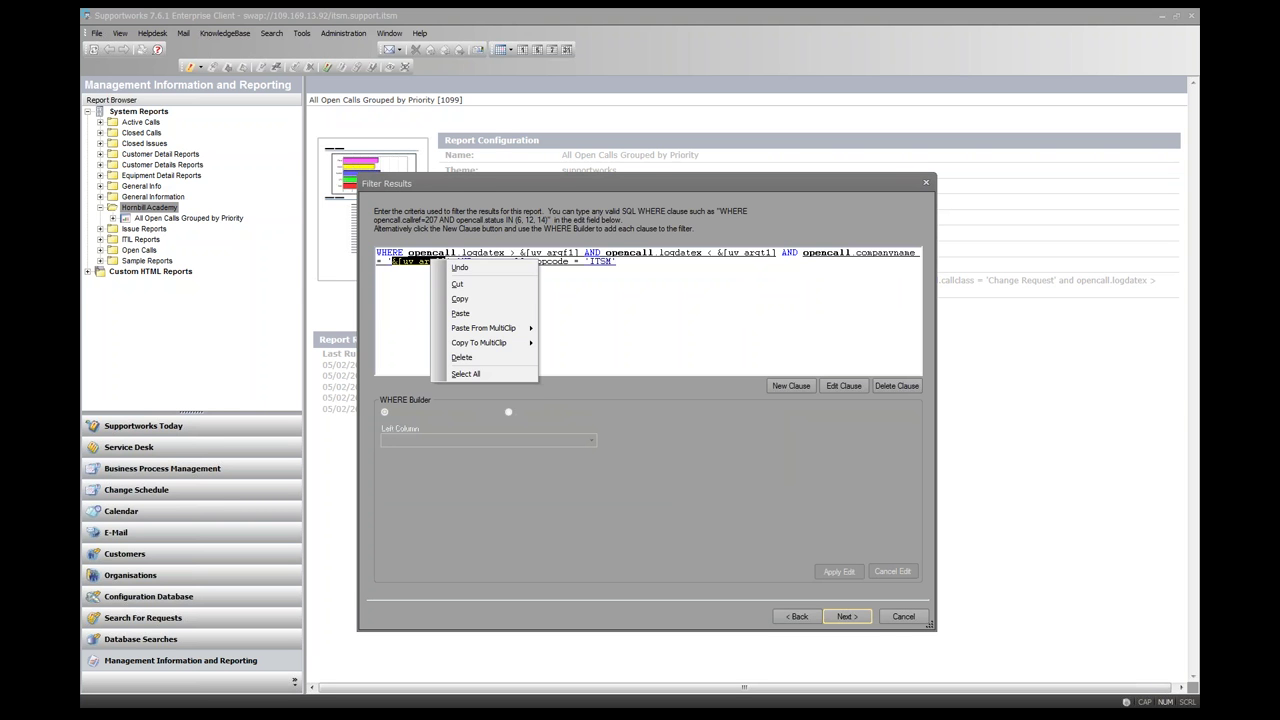
click(440, 294)
click(847, 616)
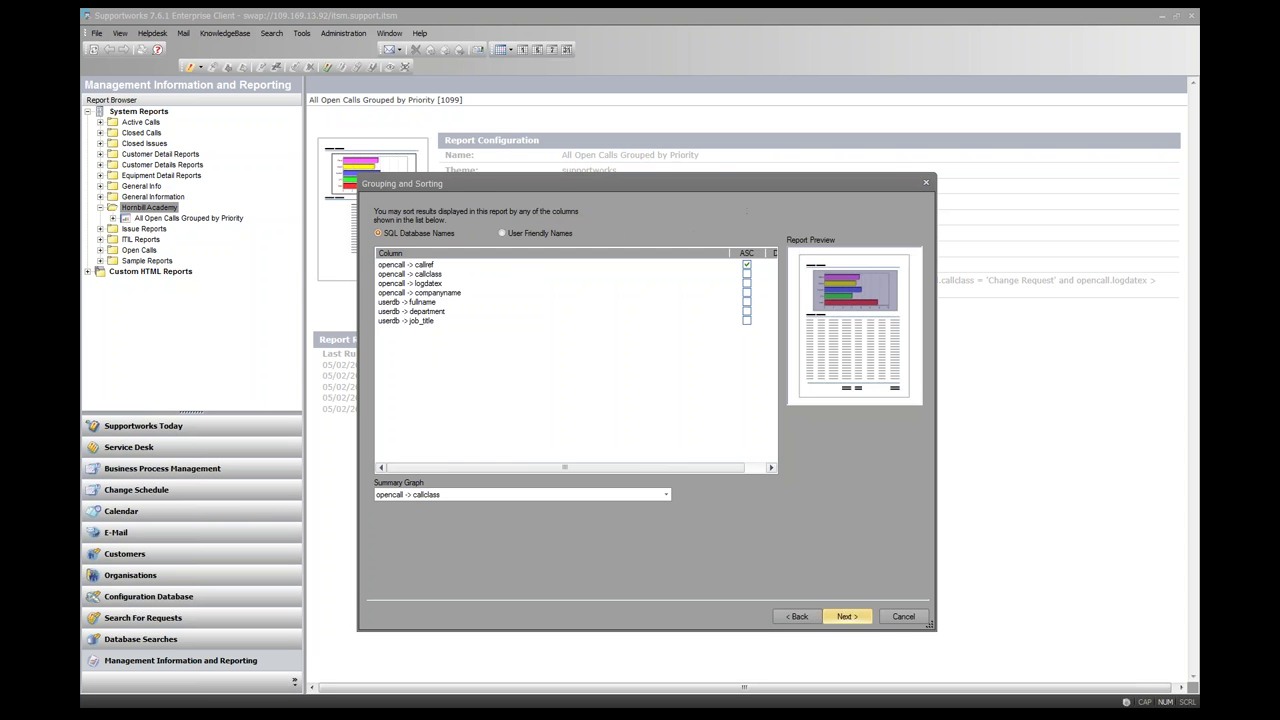
click(847, 616)
click(426, 251)
key(ctrl+v)
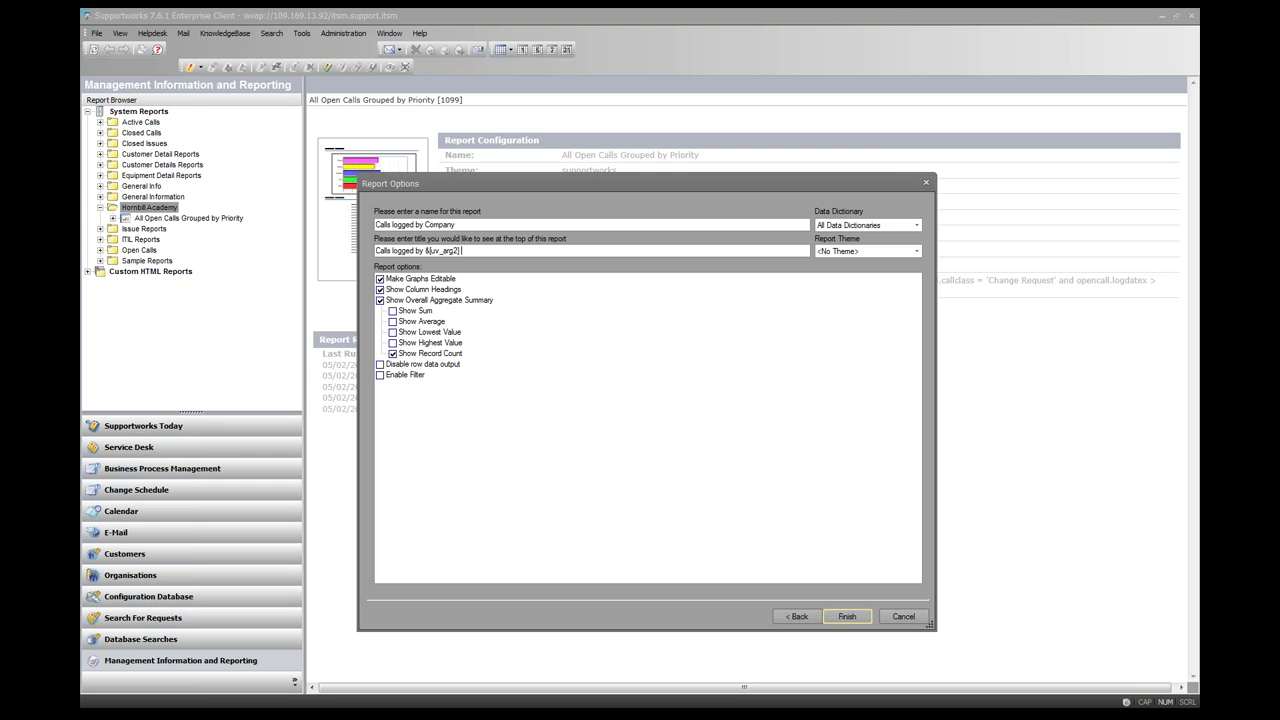
Step: Append 'between &[uv_argf1] and &[uv_argt1]' to the title using the filter's date arguments
text(tween)
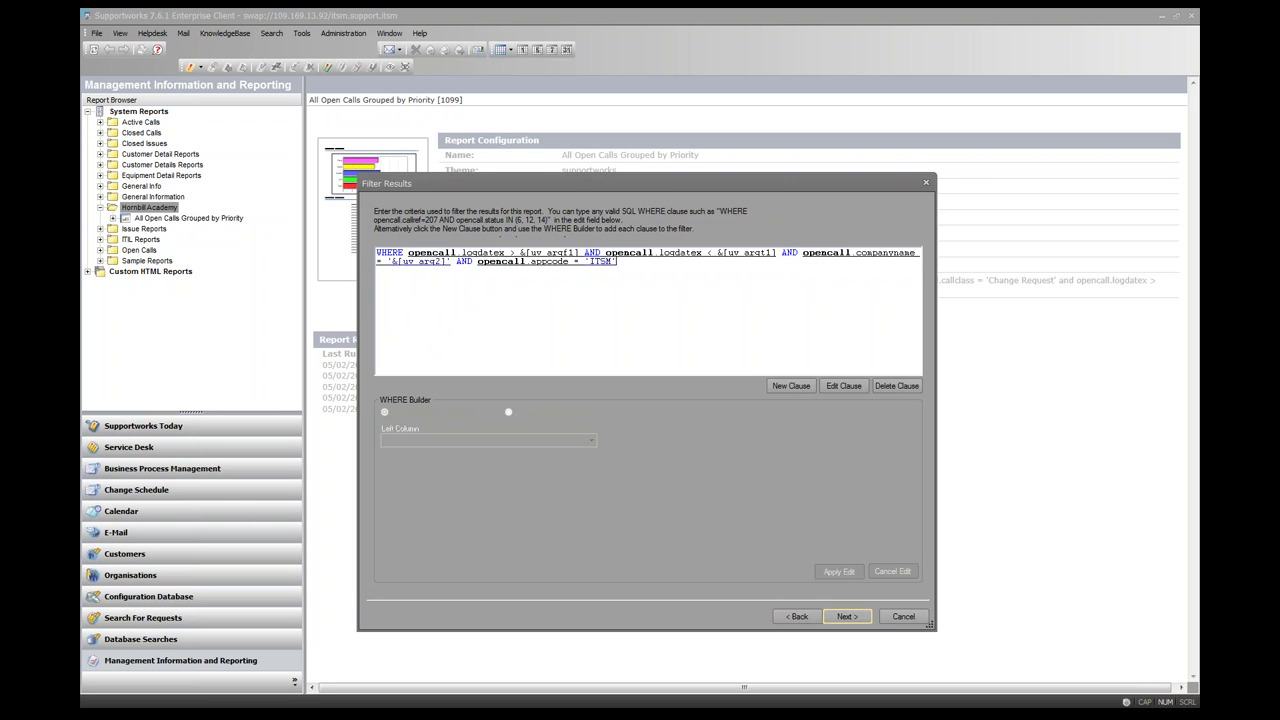
drag(377, 253, 579, 253)
click(847, 616)
click(528, 251)
key(ctrl+v)
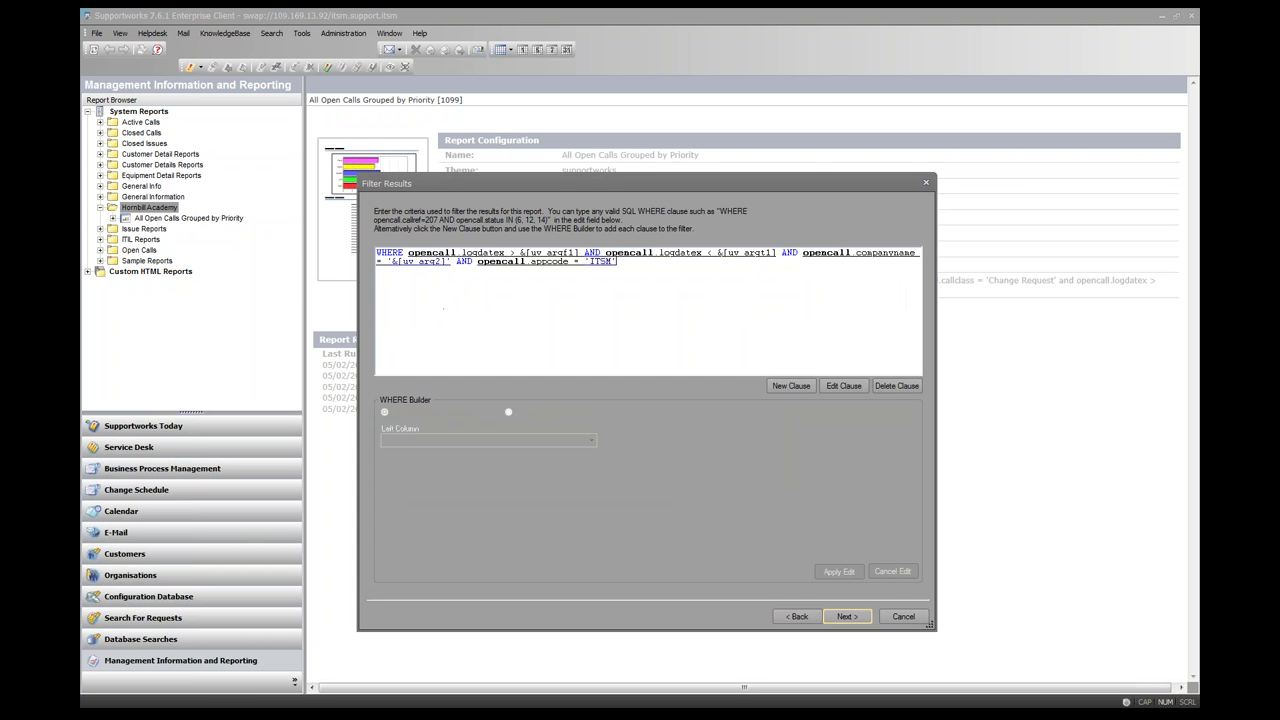
drag(776, 253, 717, 253)
click(847, 616)
click(847, 616)
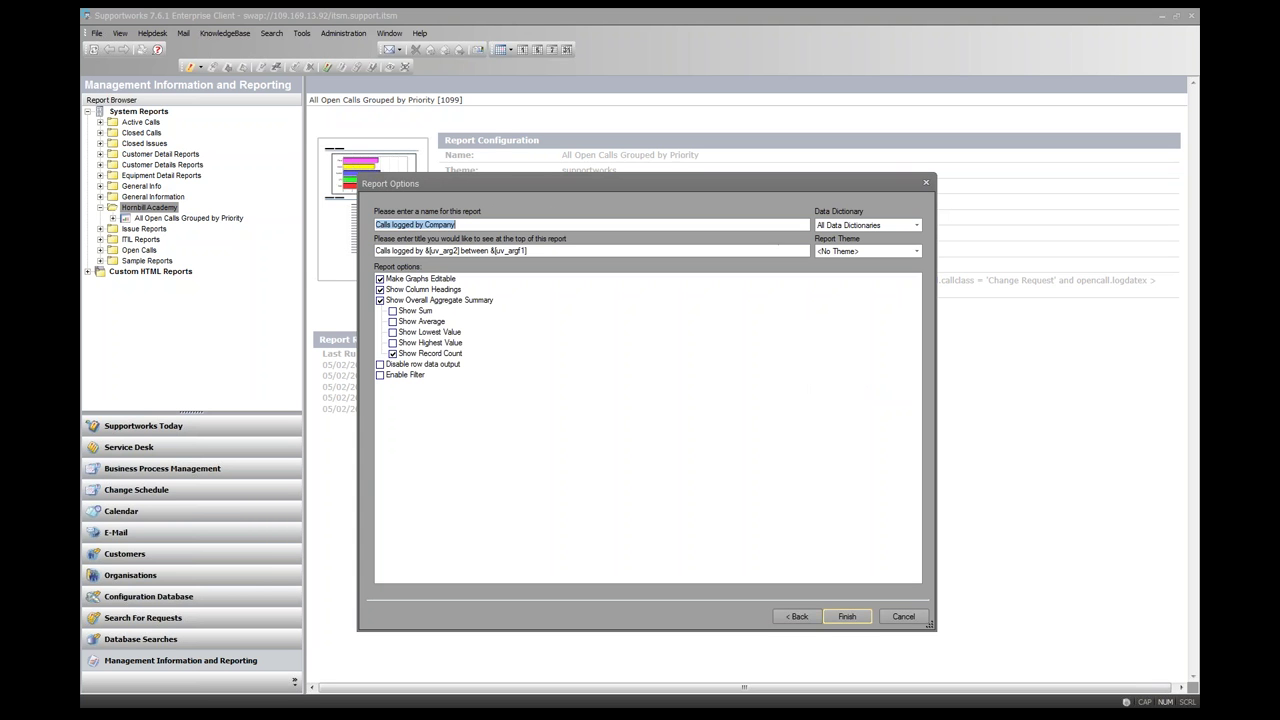
text(and &[uv_argt1])
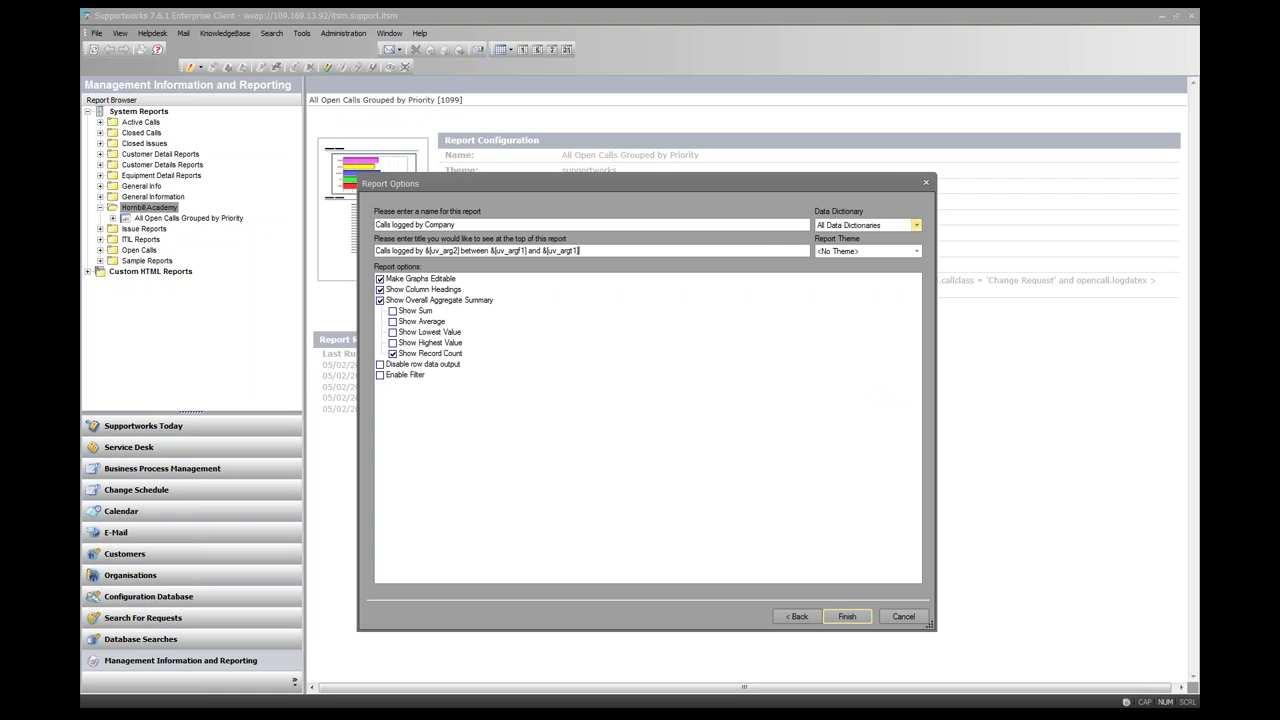
Step: Choose the ITSM data dictionary and supportworks theme, and enable report filtering
click(915, 225)
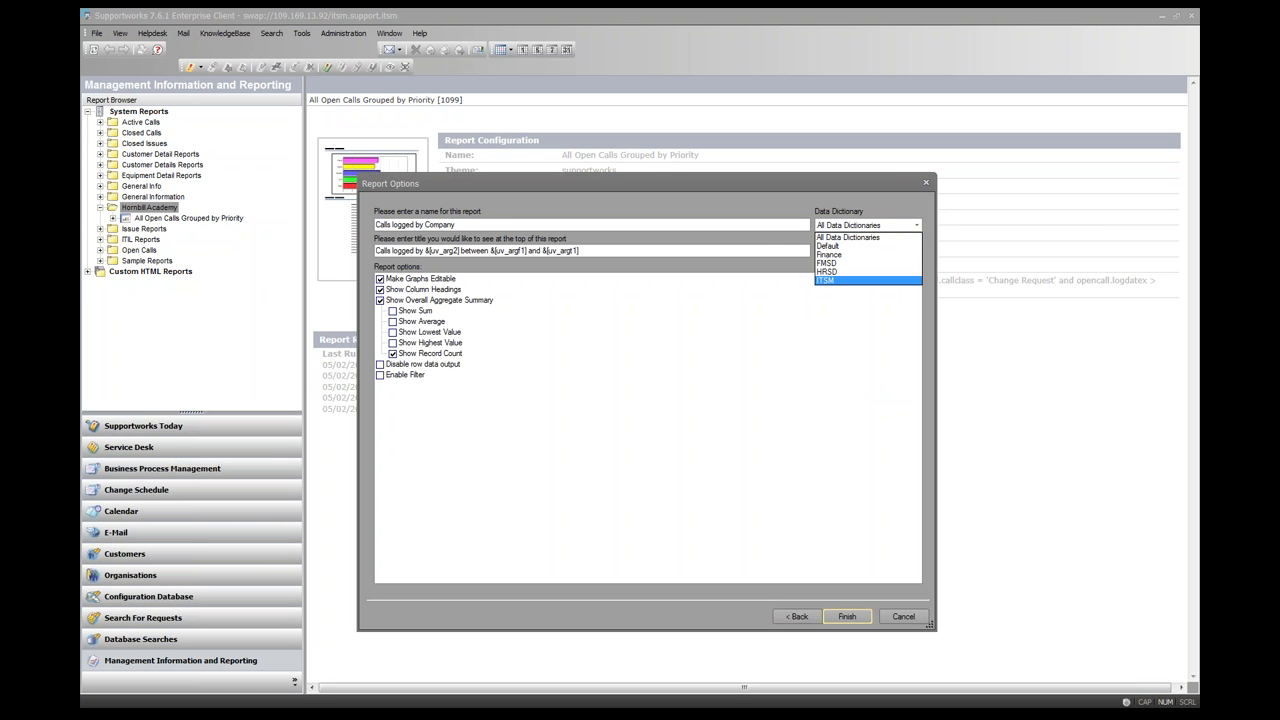
key(Return)
click(916, 251)
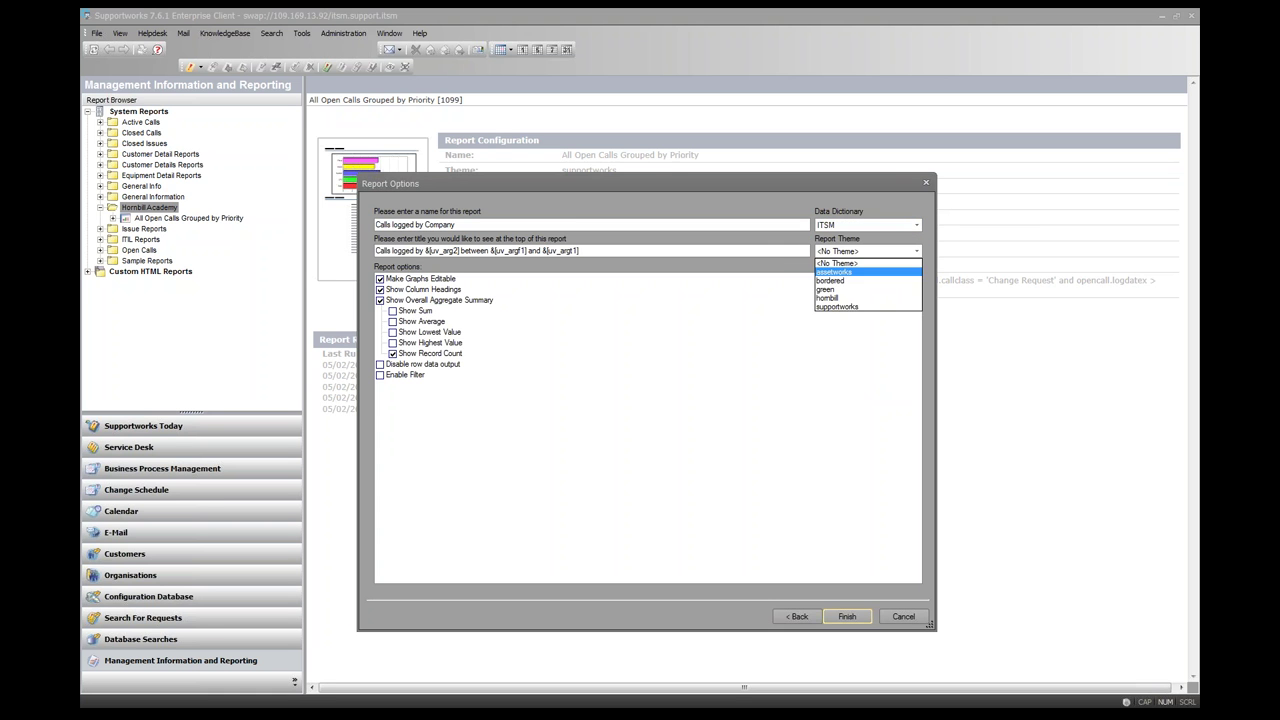
key(Return)
key(Tab)
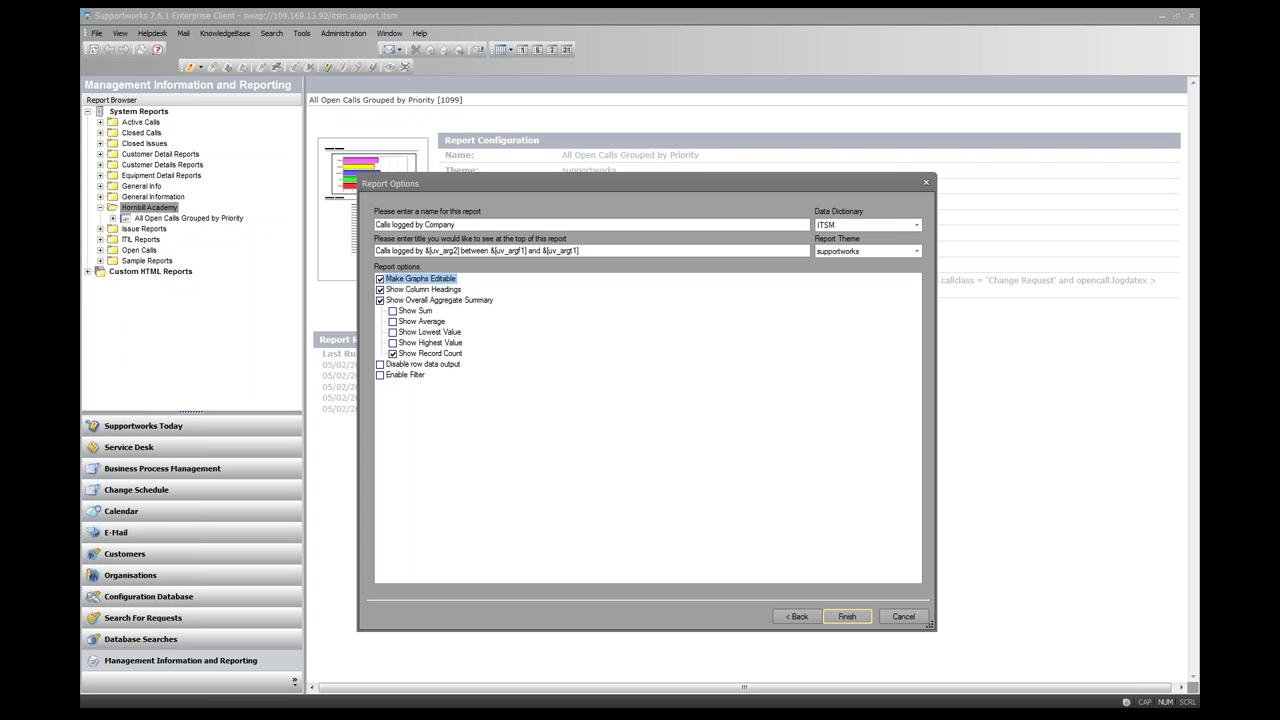
click(847, 616)
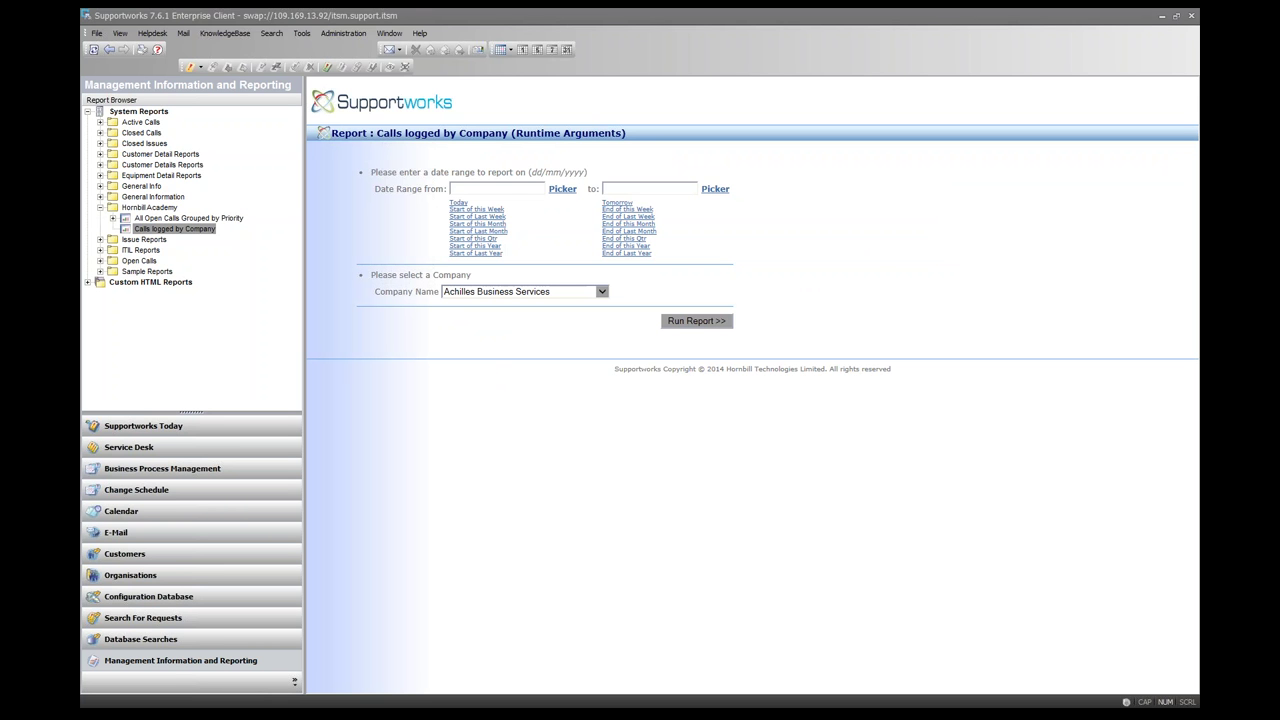
Step: Set the date range to Start of Last Year through End of Last Year
click(475, 253)
click(626, 253)
drag(370, 172, 527, 172)
drag(374, 189, 422, 189)
drag(371, 275, 471, 275)
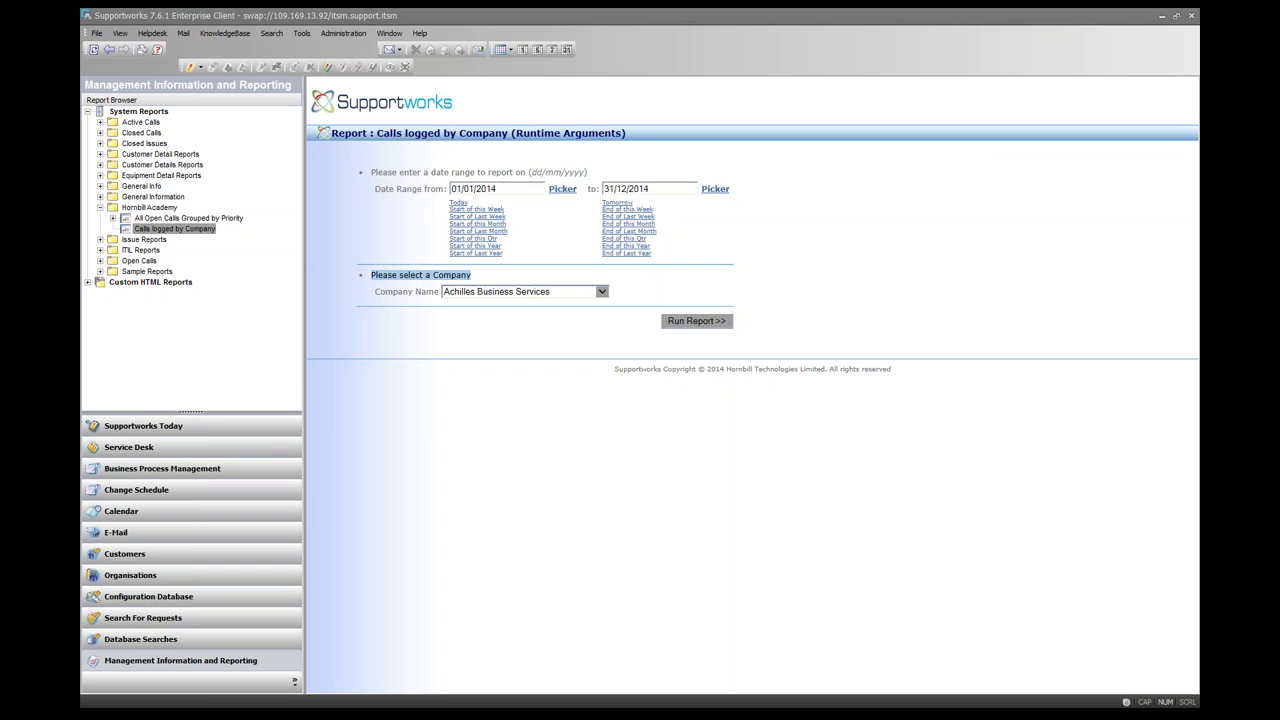
drag(374, 291, 440, 291)
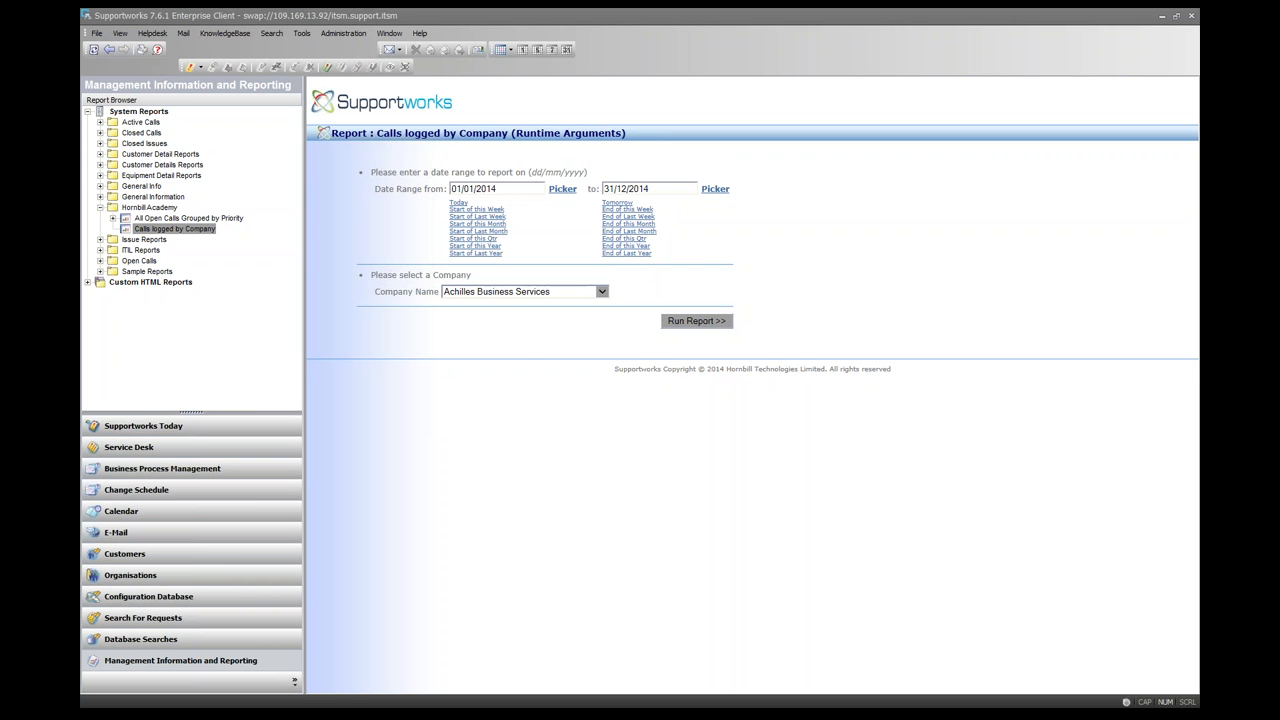
Step: Choose Ares Computer Services as the company and run the report
click(520, 291)
click(490, 325)
click(696, 320)
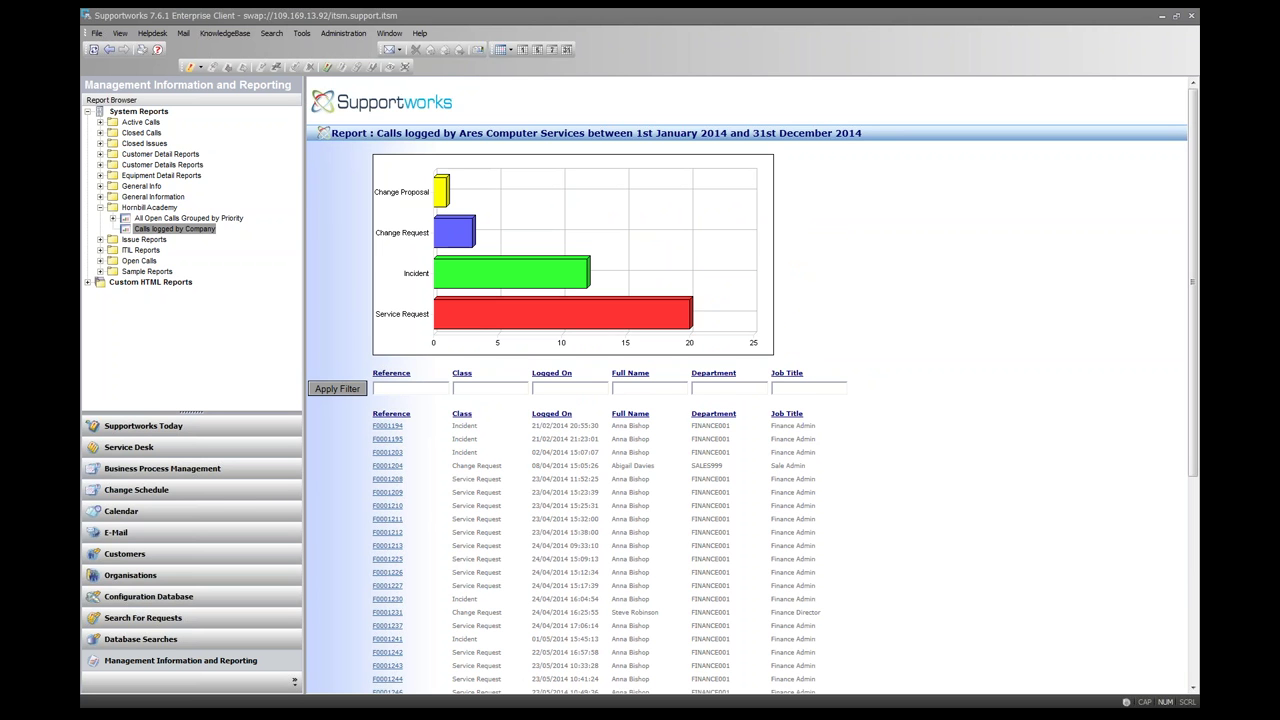
Step: Scroll through the call-class bar chart, call list and Overall Totals of 36 calls
scroll(750, 400, down, 10)
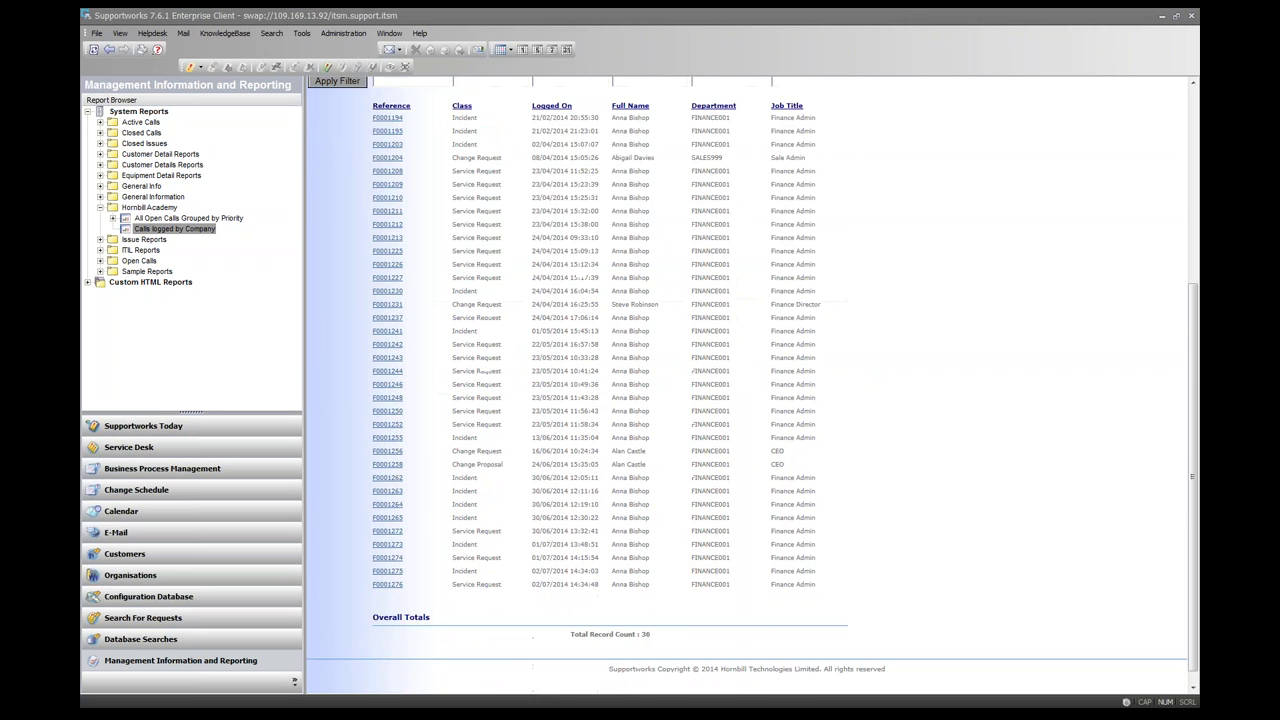
scroll(750, 400, up, 8)
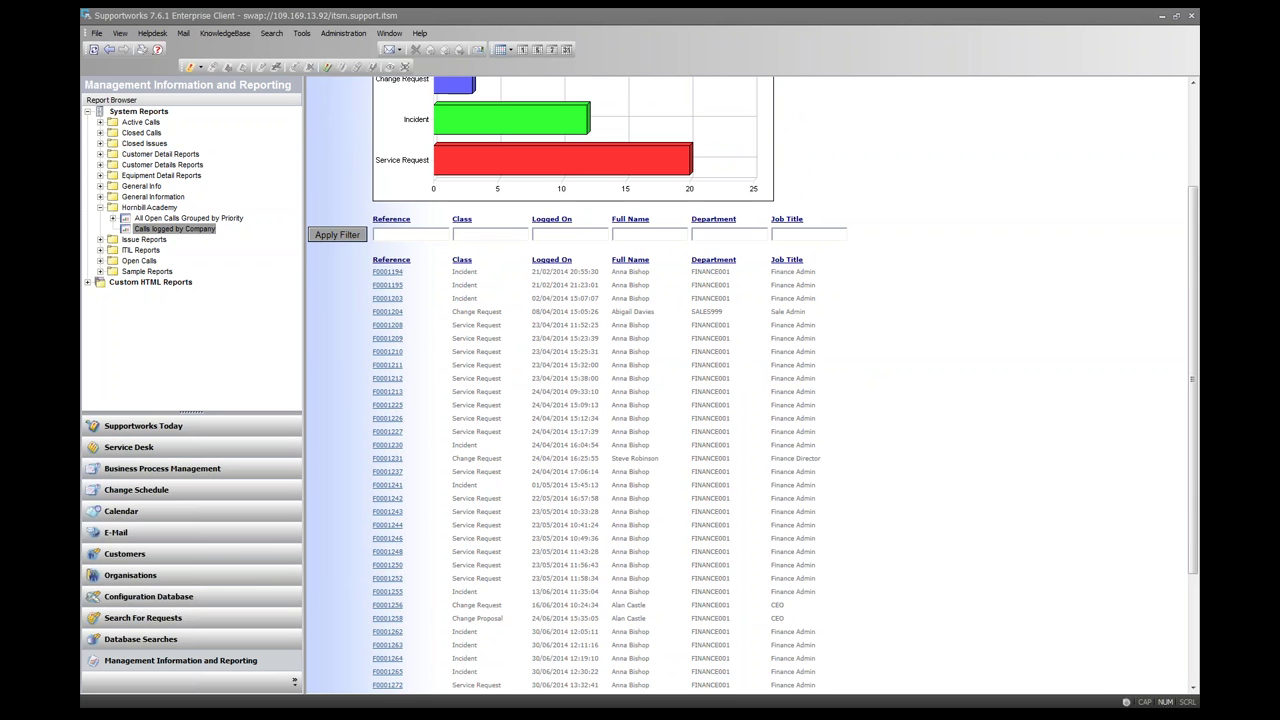
scroll(750, 385, down, 1)
scroll(750, 385, up, 1)
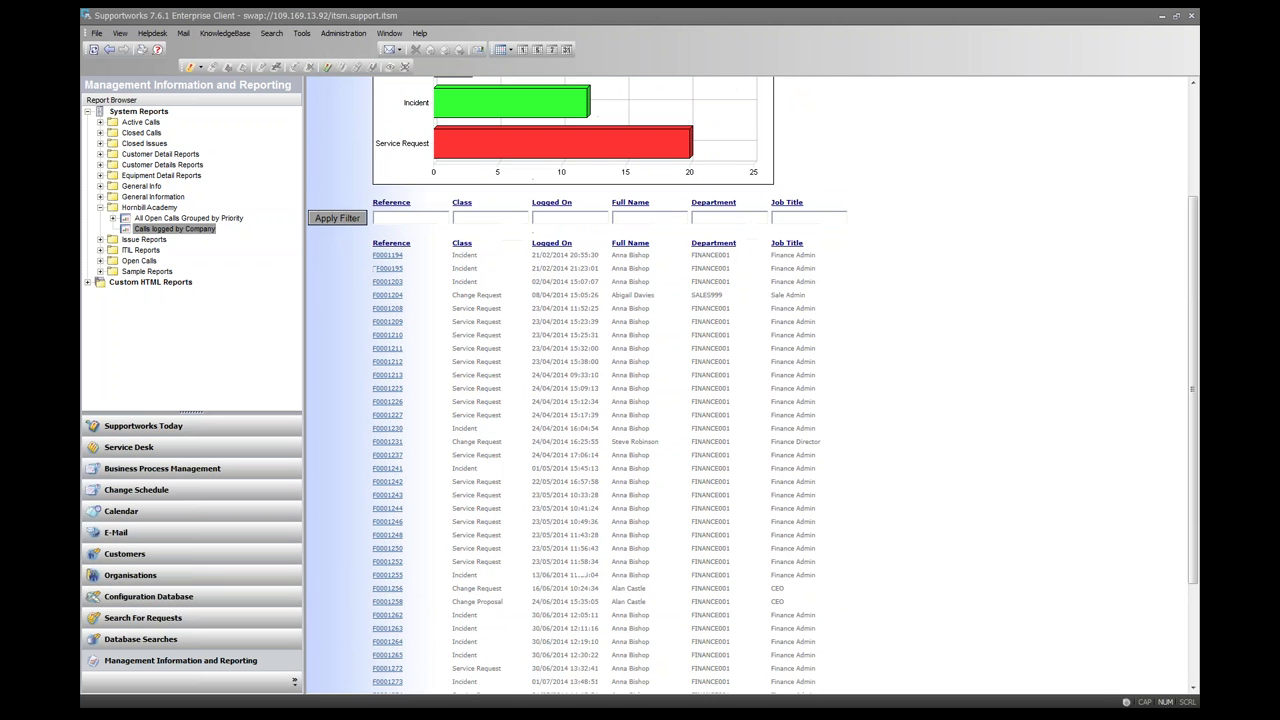
scroll(750, 385, down, 3)
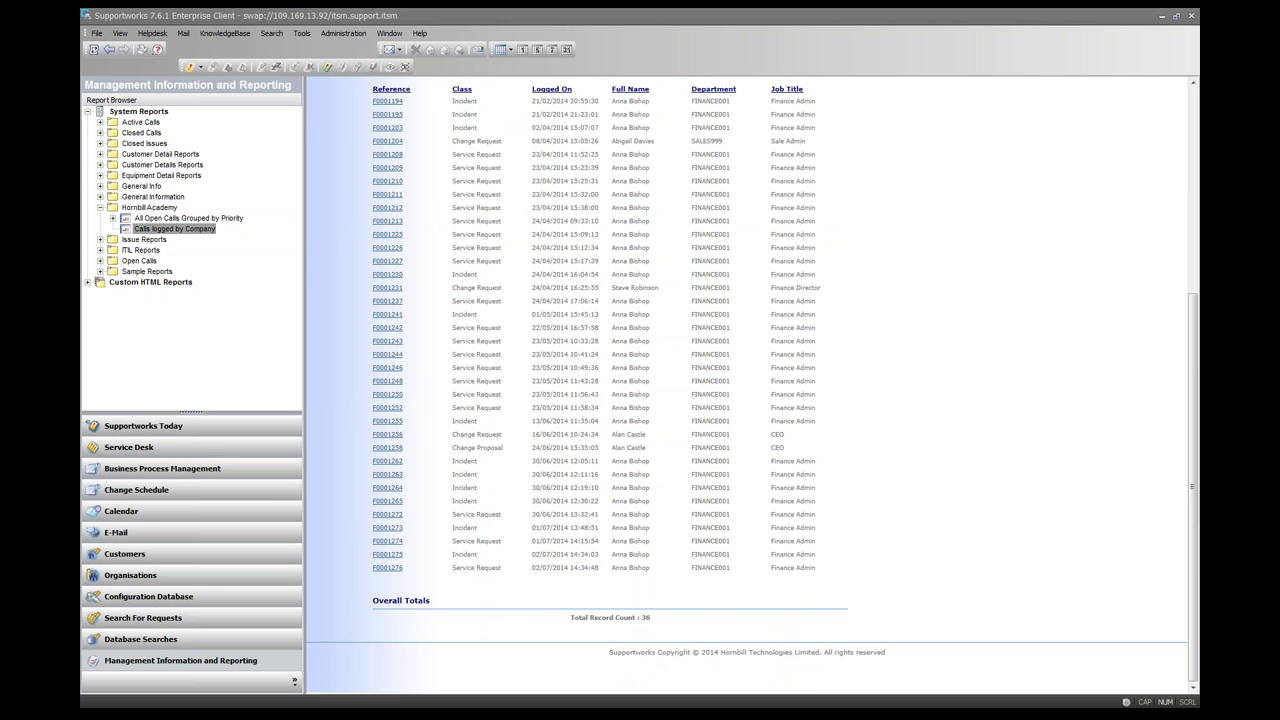
scroll(747, 385, up, 10)
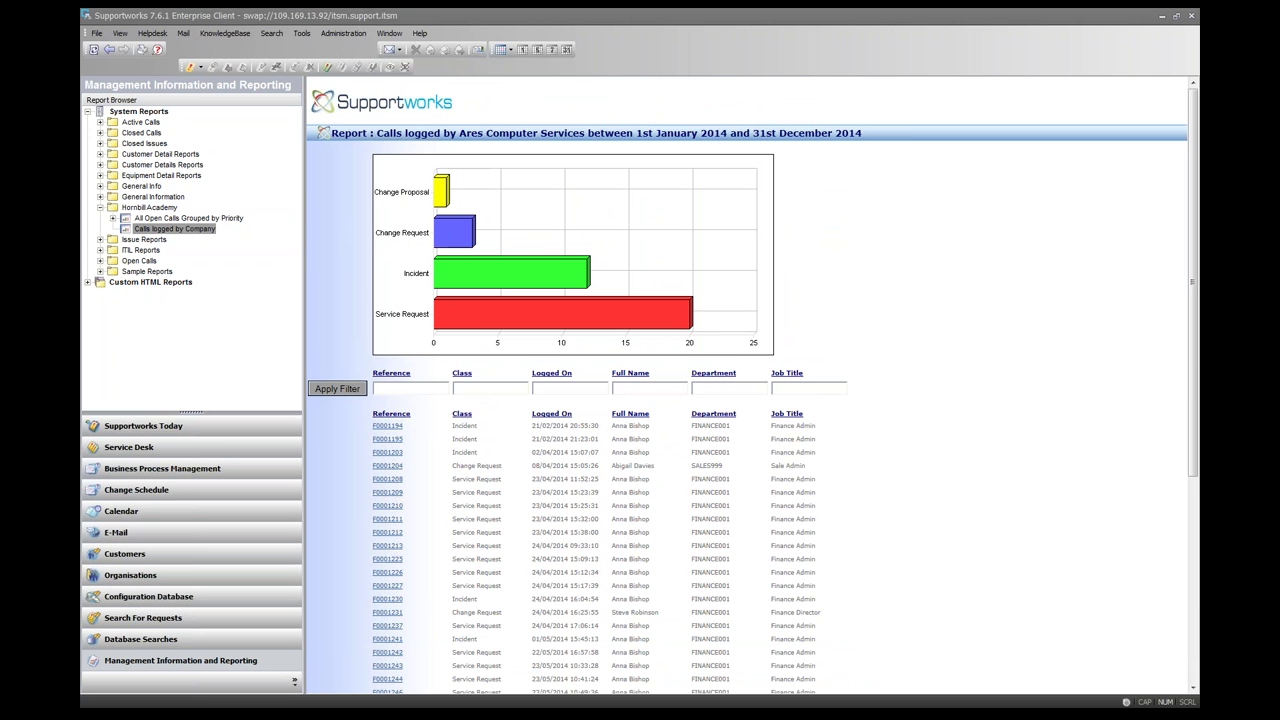
scroll(746, 400, down, 3)
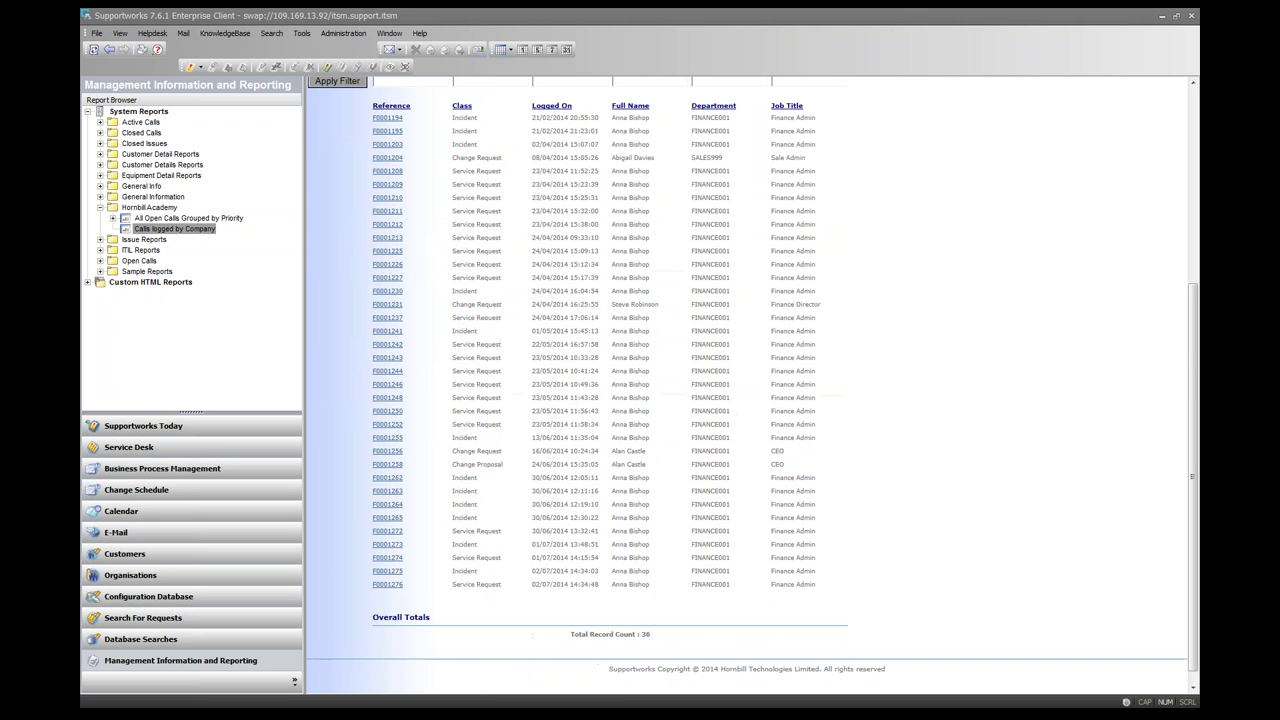
scroll(746, 400, up, 3)
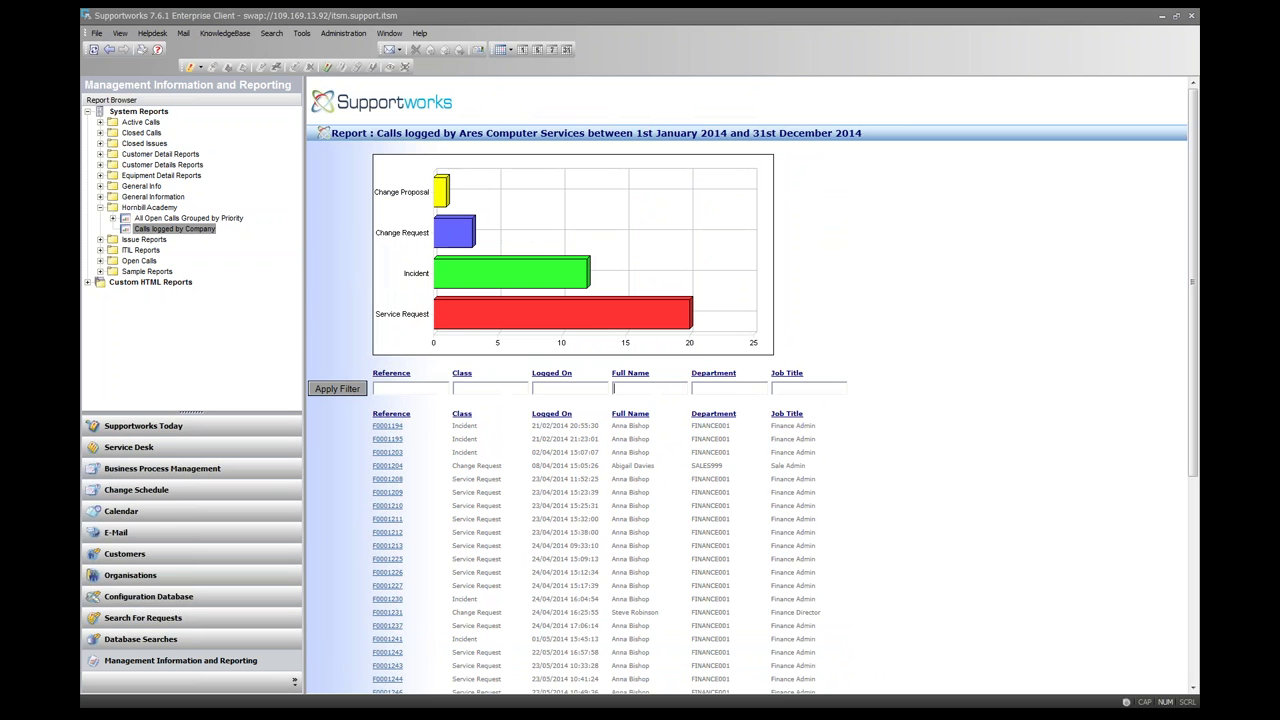
text(a)
key(BackSpace)
key(BackSpace)
key(BackSpace)
key(Return)
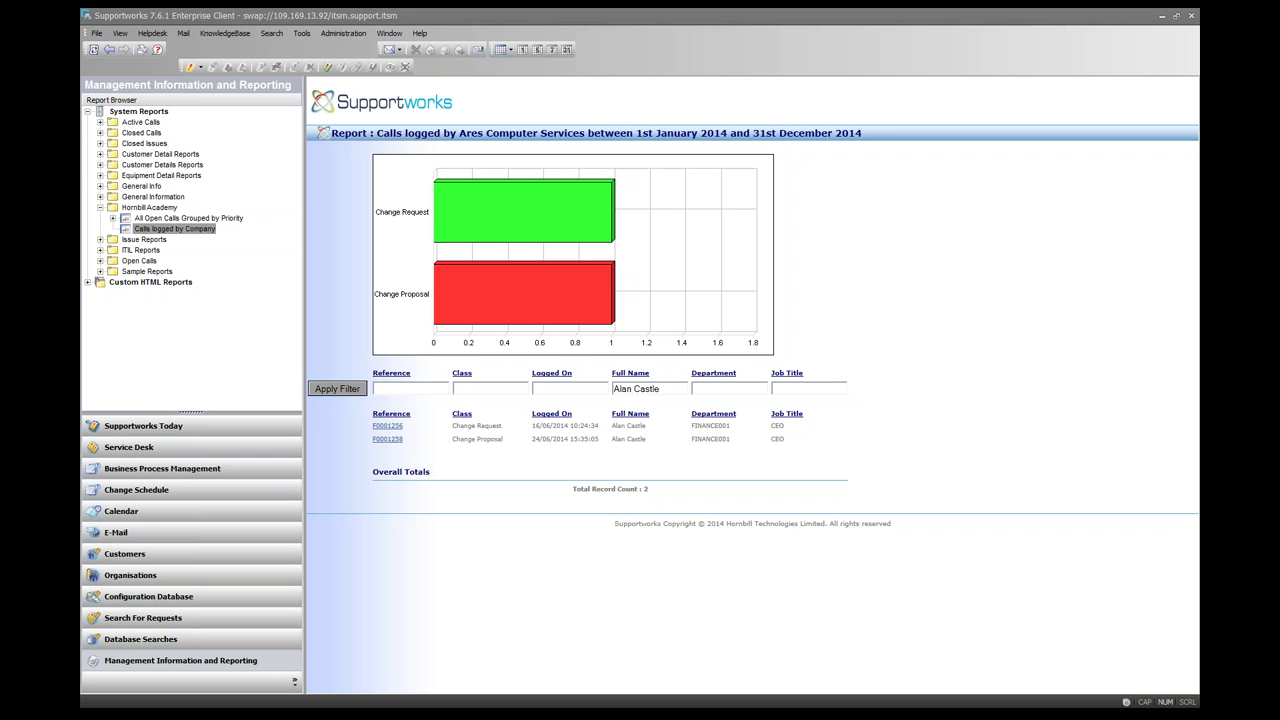
text(Change Reques)
key(Return)
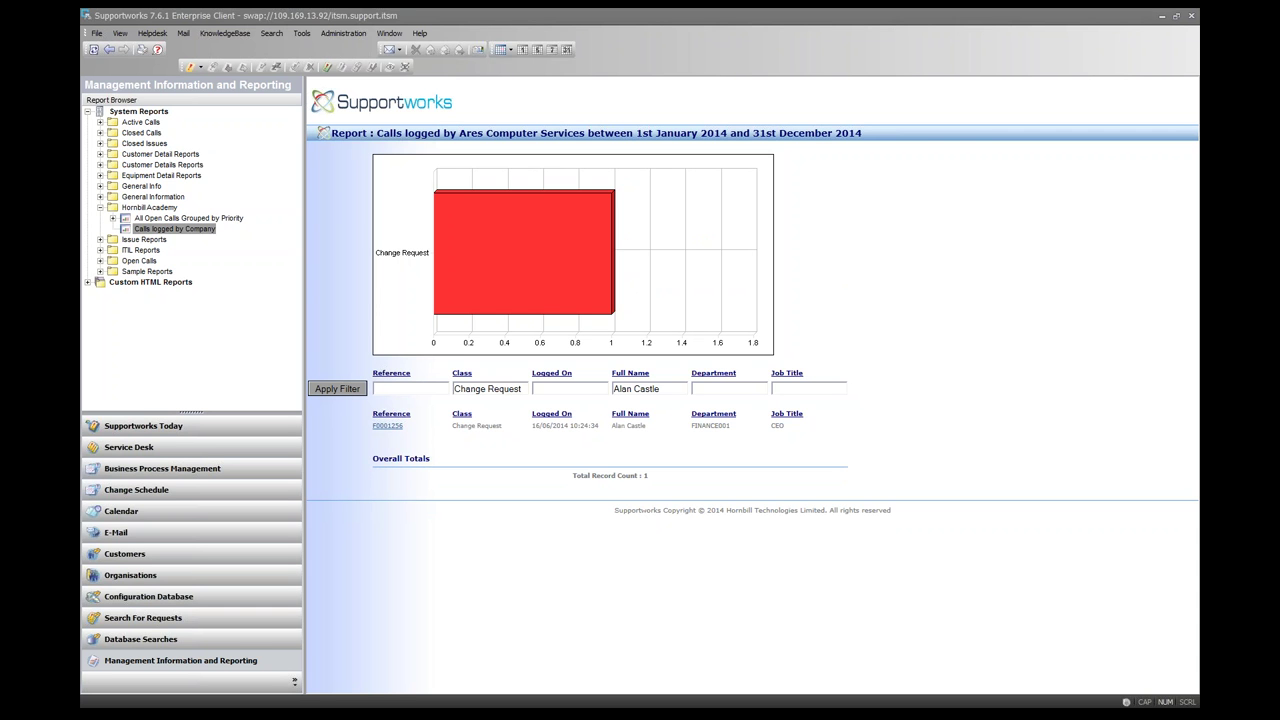
key(ctrl+a)
key(BackSpace)
key(ctrl+a)
key(BackSpace)
key(Return)
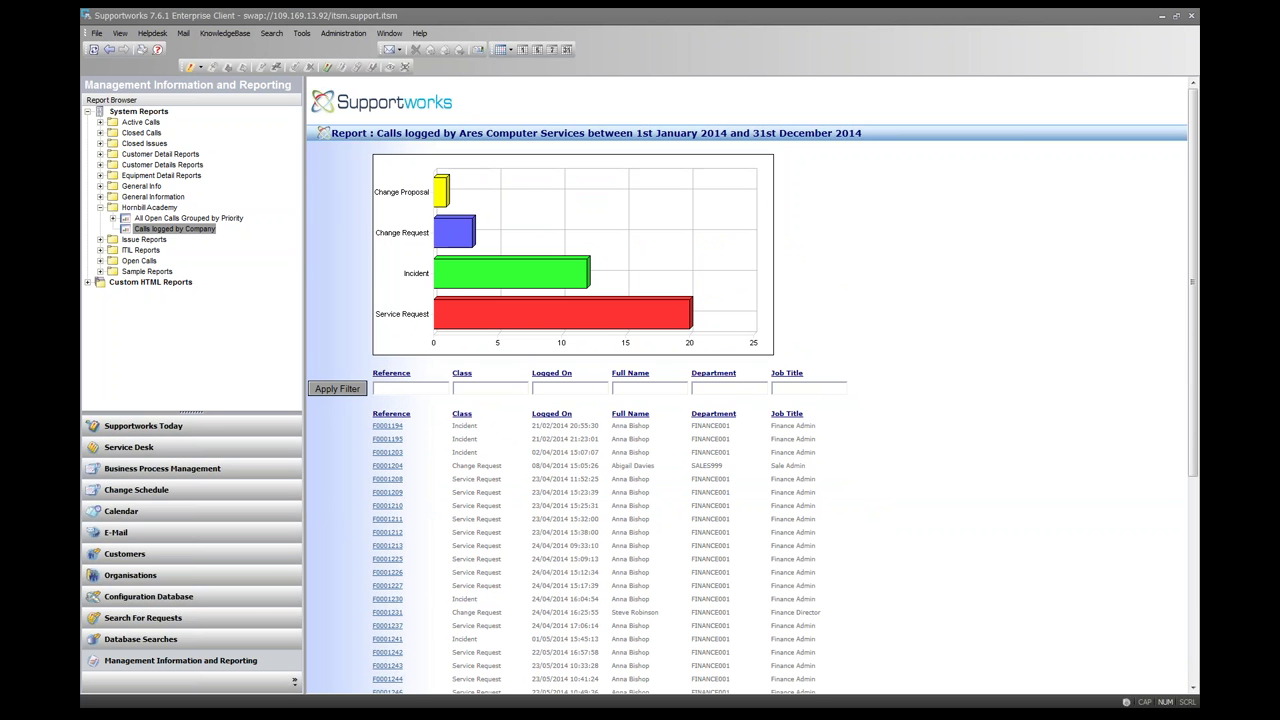
Step: Sort the report's call list by the Full Name column
scroll(750, 400, down, 5)
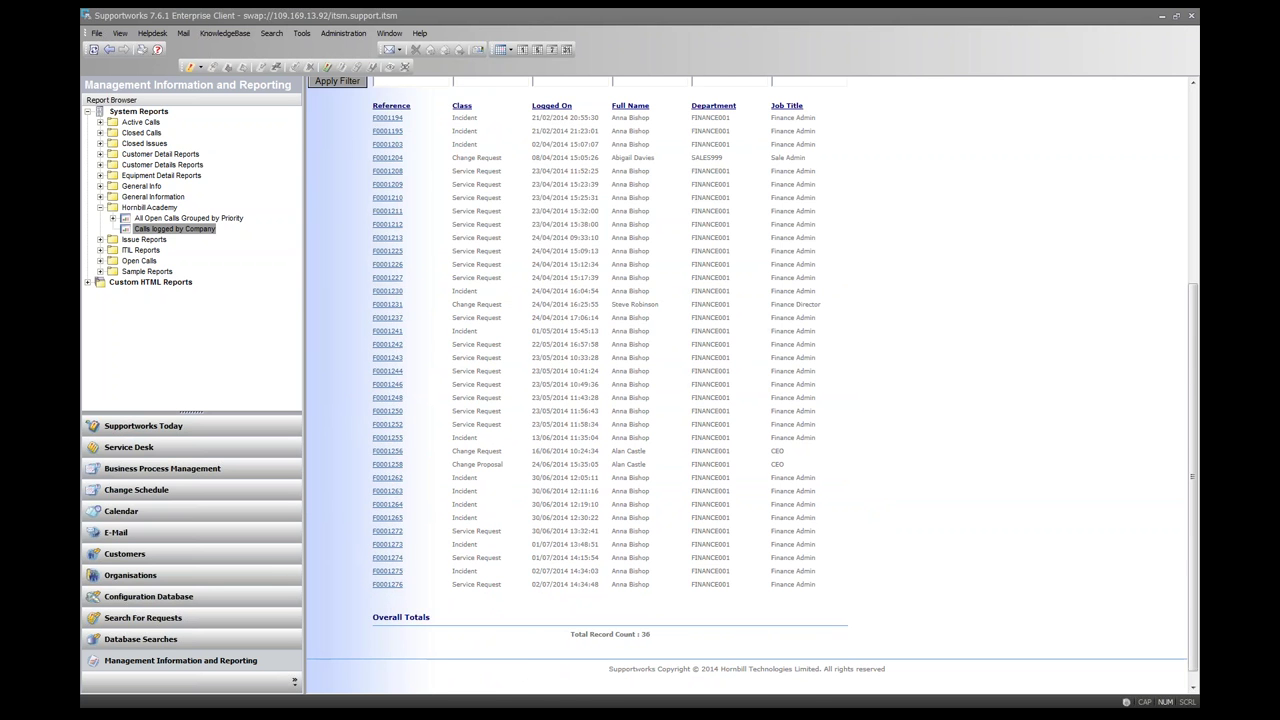
scroll(750, 400, up, 2)
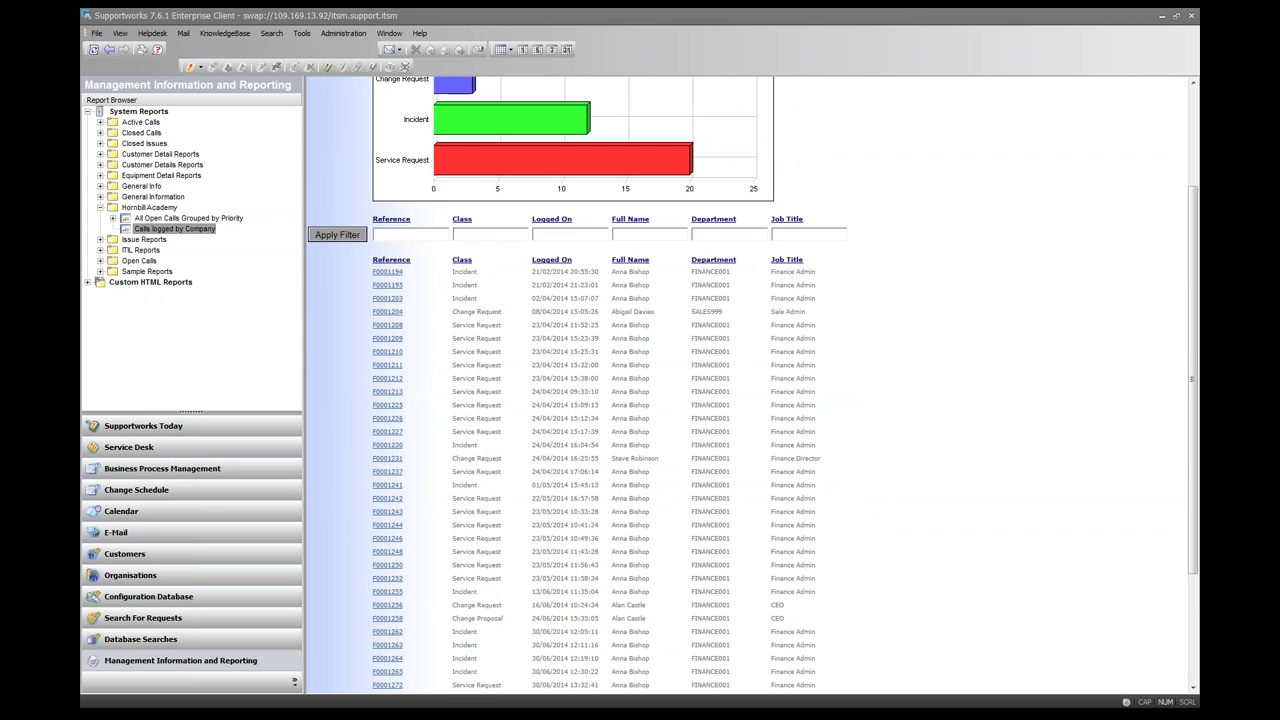
click(630, 259)
scroll(750, 400, down, 4)
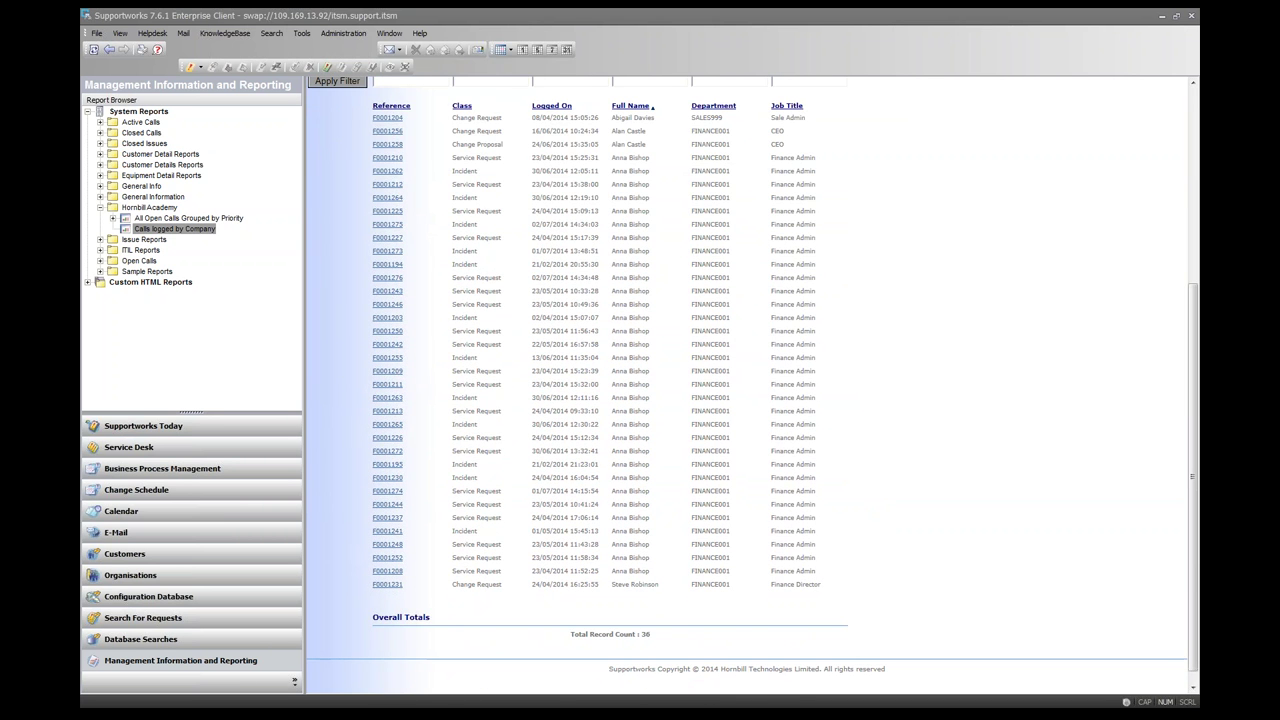
scroll(750, 400, up, 4)
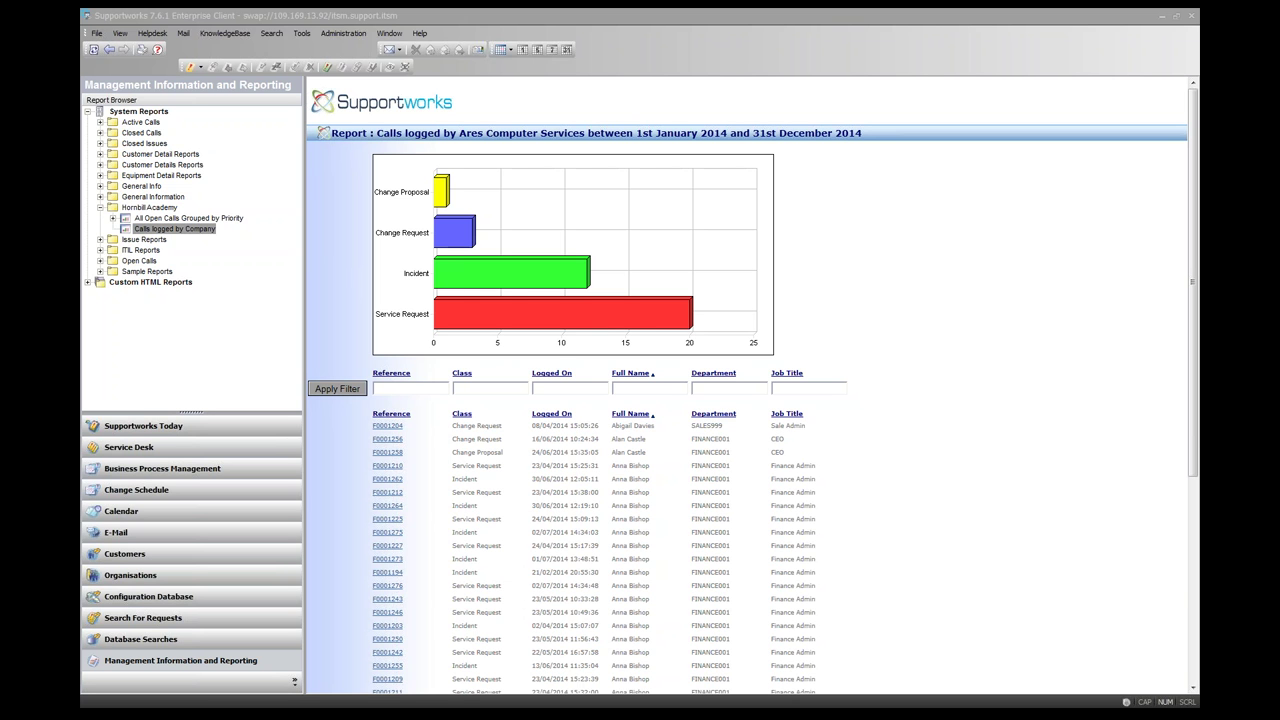
Step: Collapse System Reports and expand Custom HTML Reports in the Report Browser
click(87, 111)
click(87, 122)
click(150, 121)
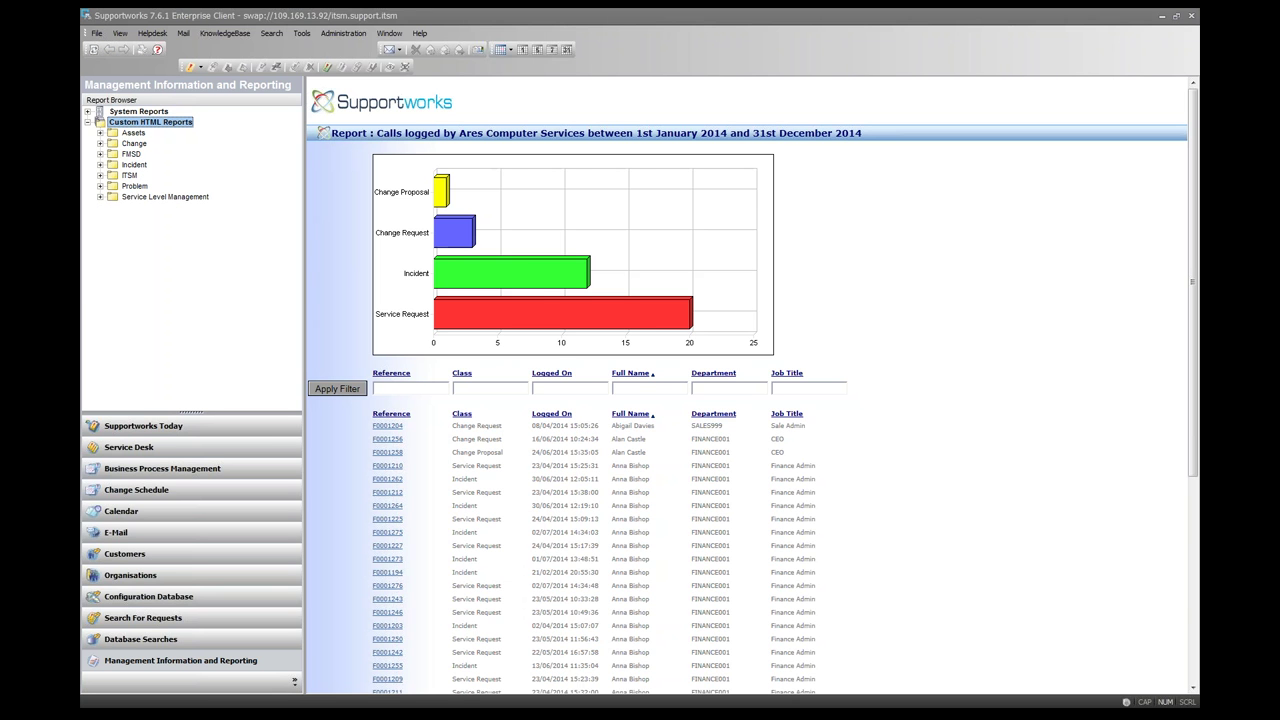
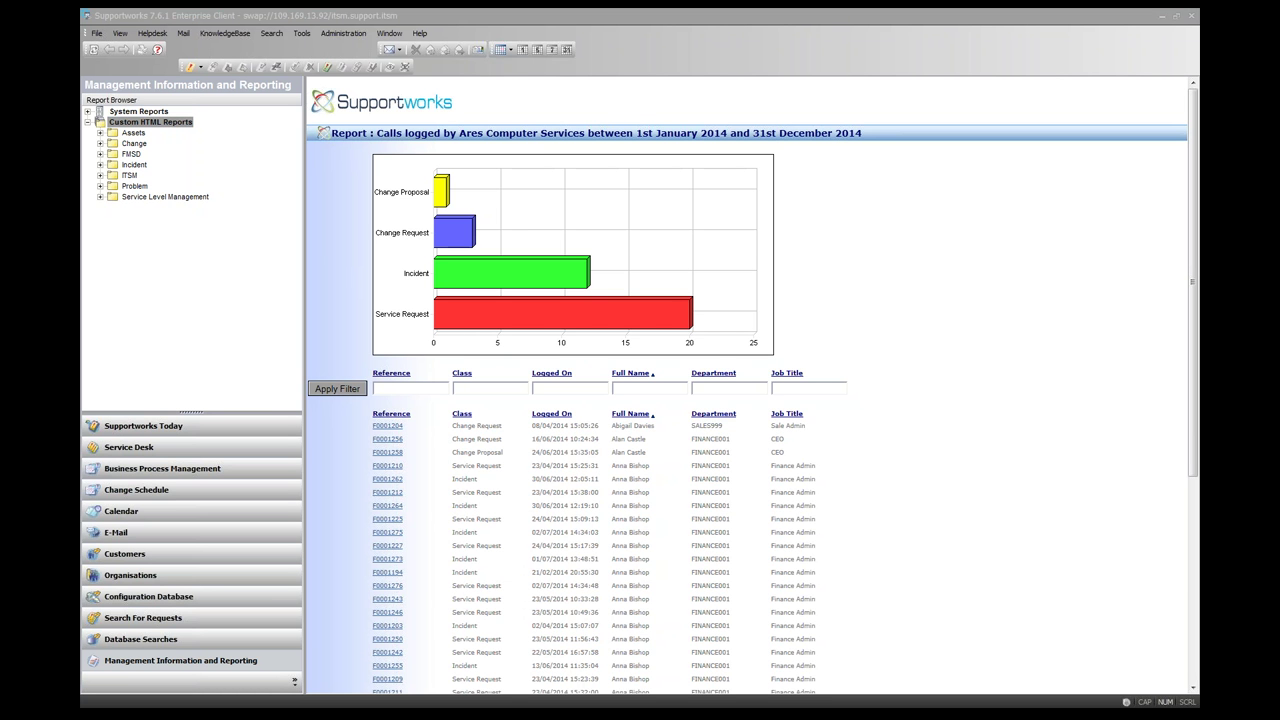
Step: Expand the ITSM folder under Custom HTML Reports and select it
click(100, 175)
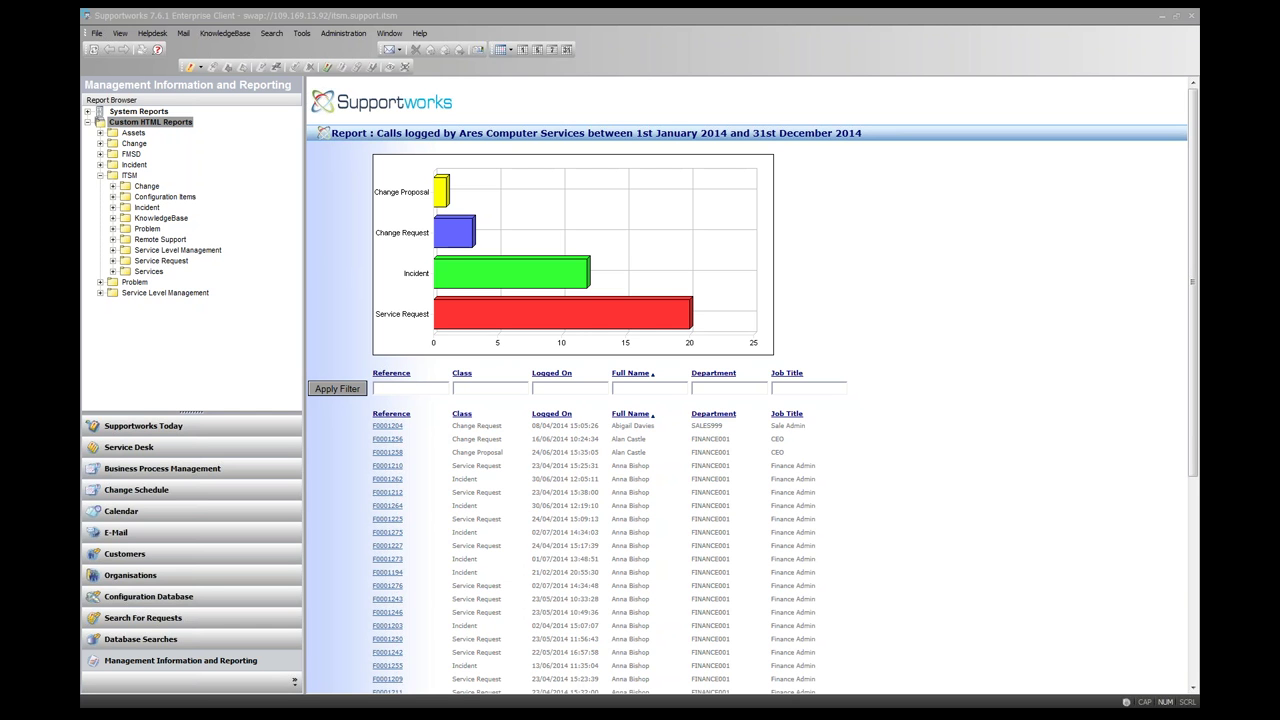
click(129, 175)
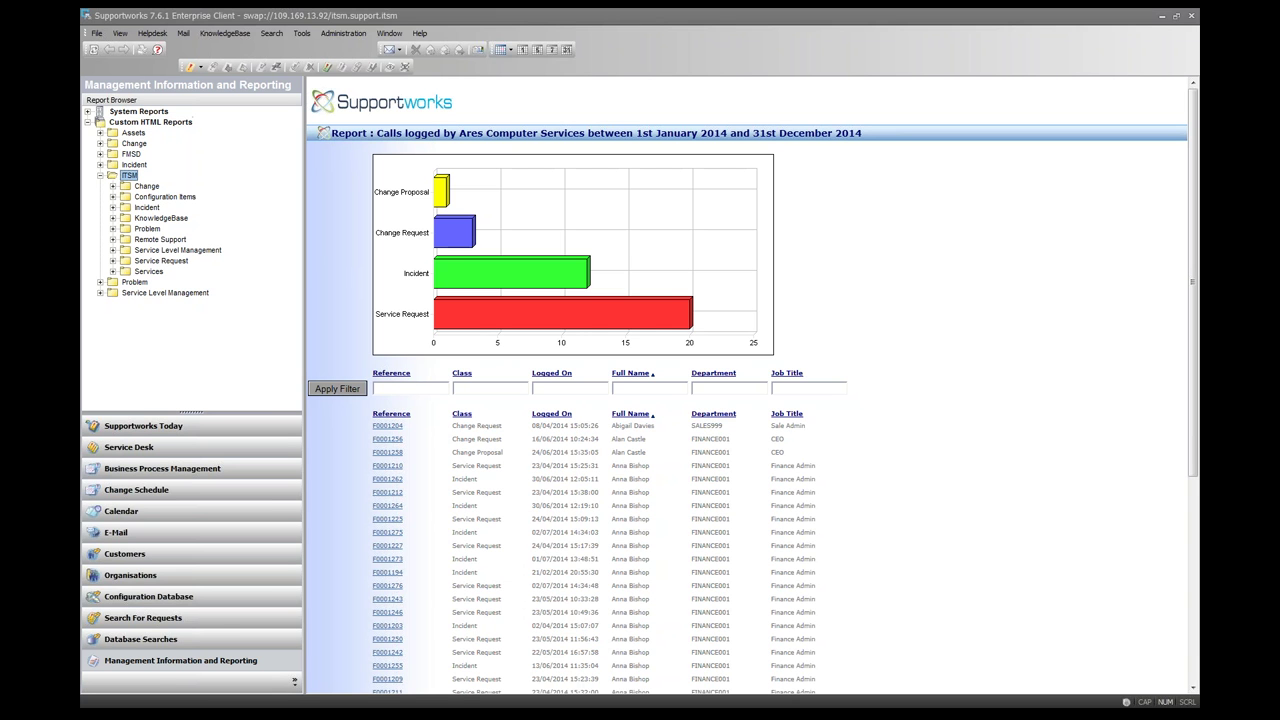
Step: Expand ITSM KnowledgeBase and open the 10 Most Accessed Articles report
click(160, 218)
click(190, 229)
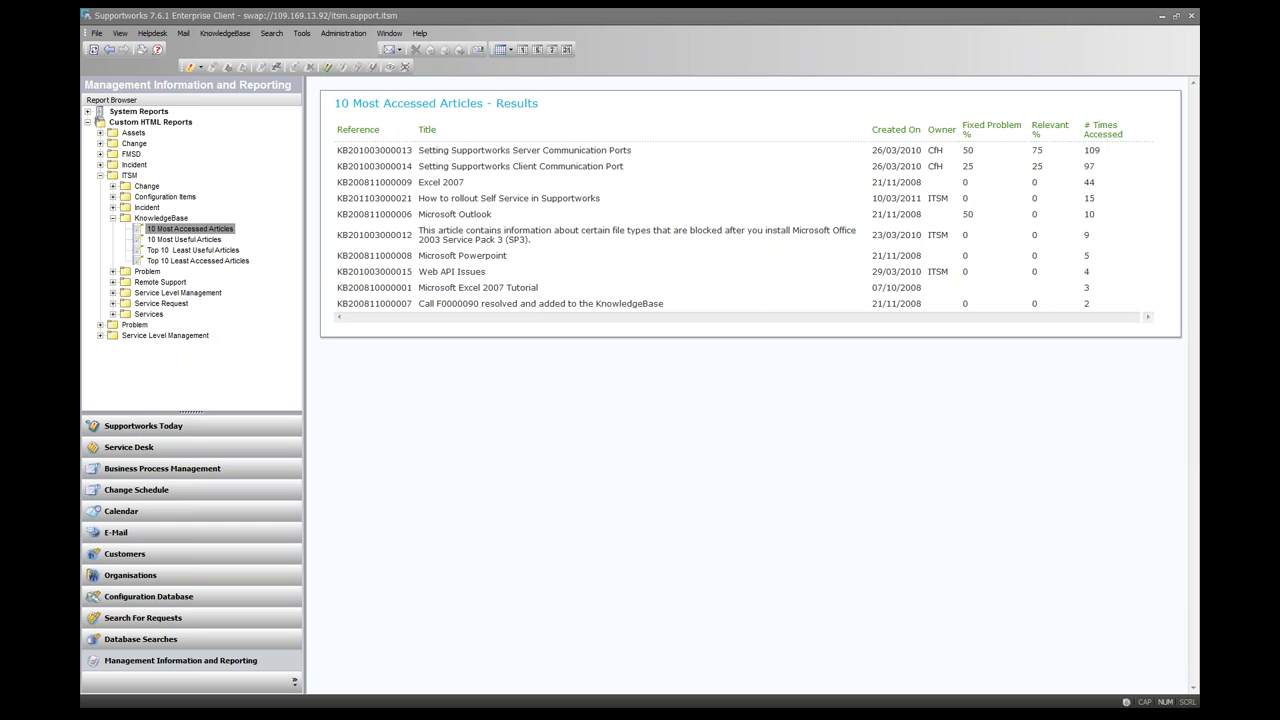
drag(1088, 150, 1100, 150)
click(1100, 150)
Step: View the Most Useful, Least Useful and Least Accessed article reports, then expand Incident reports
click(184, 239)
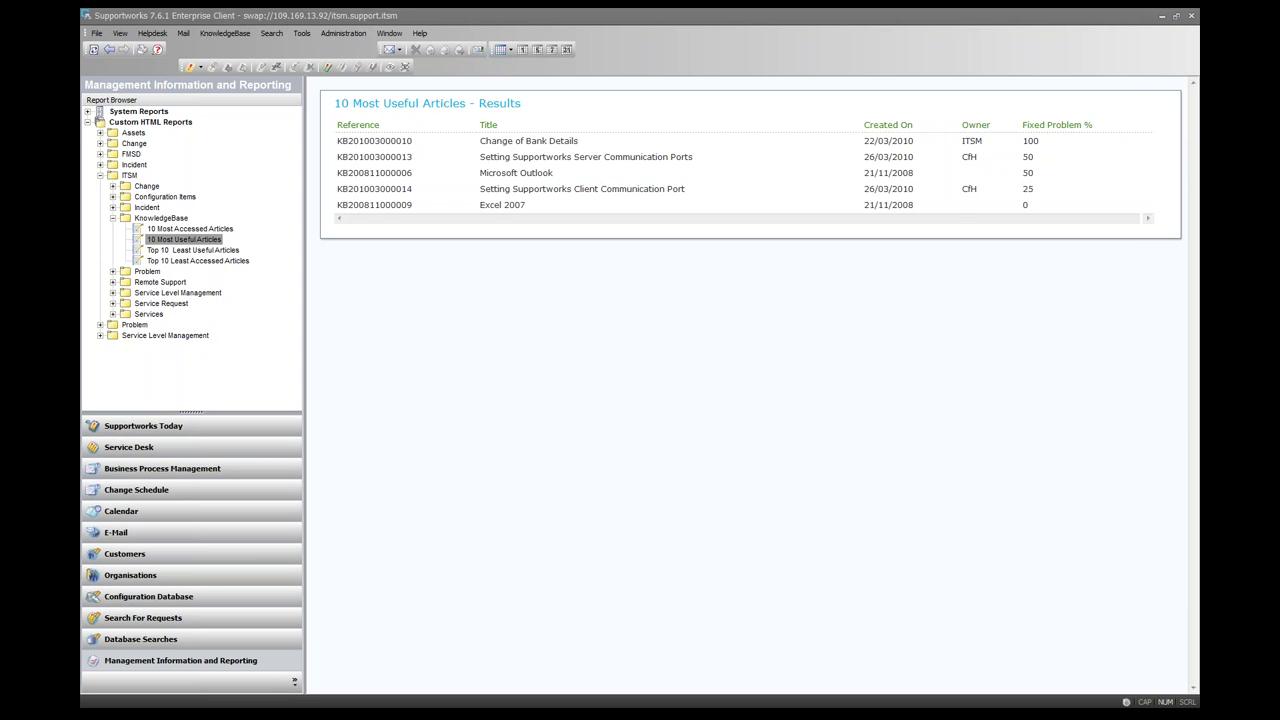
click(193, 250)
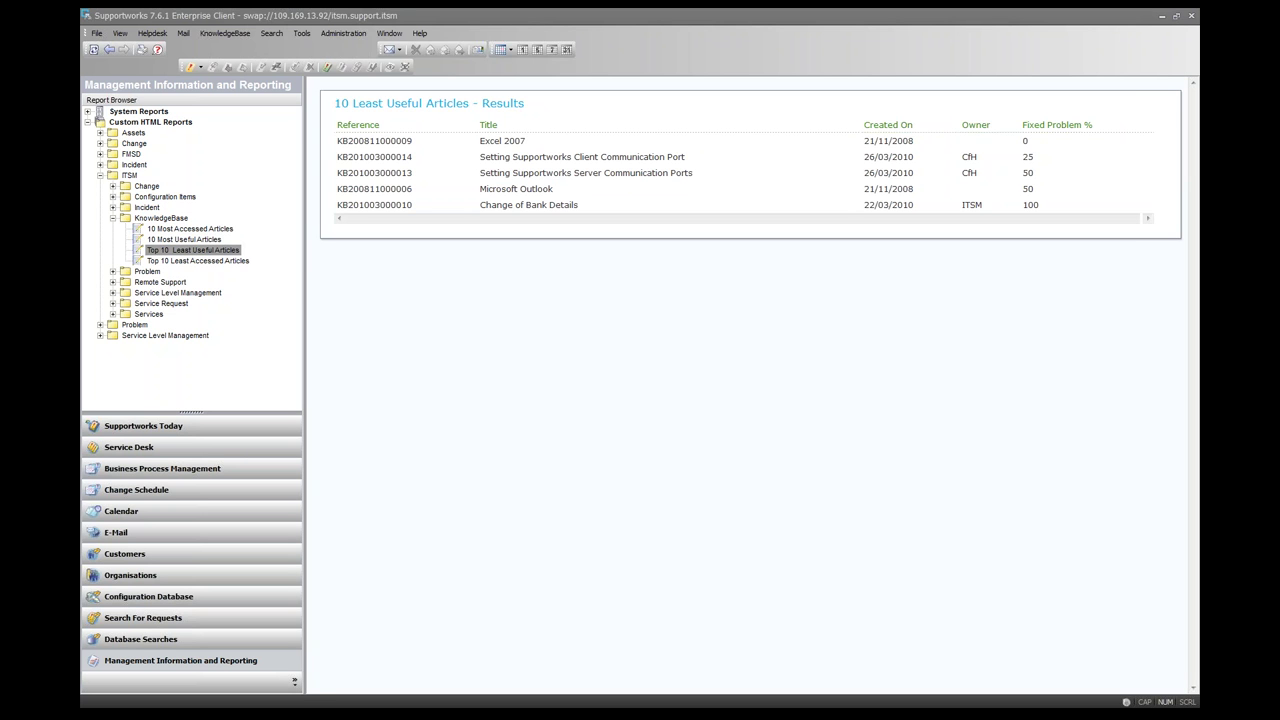
click(198, 260)
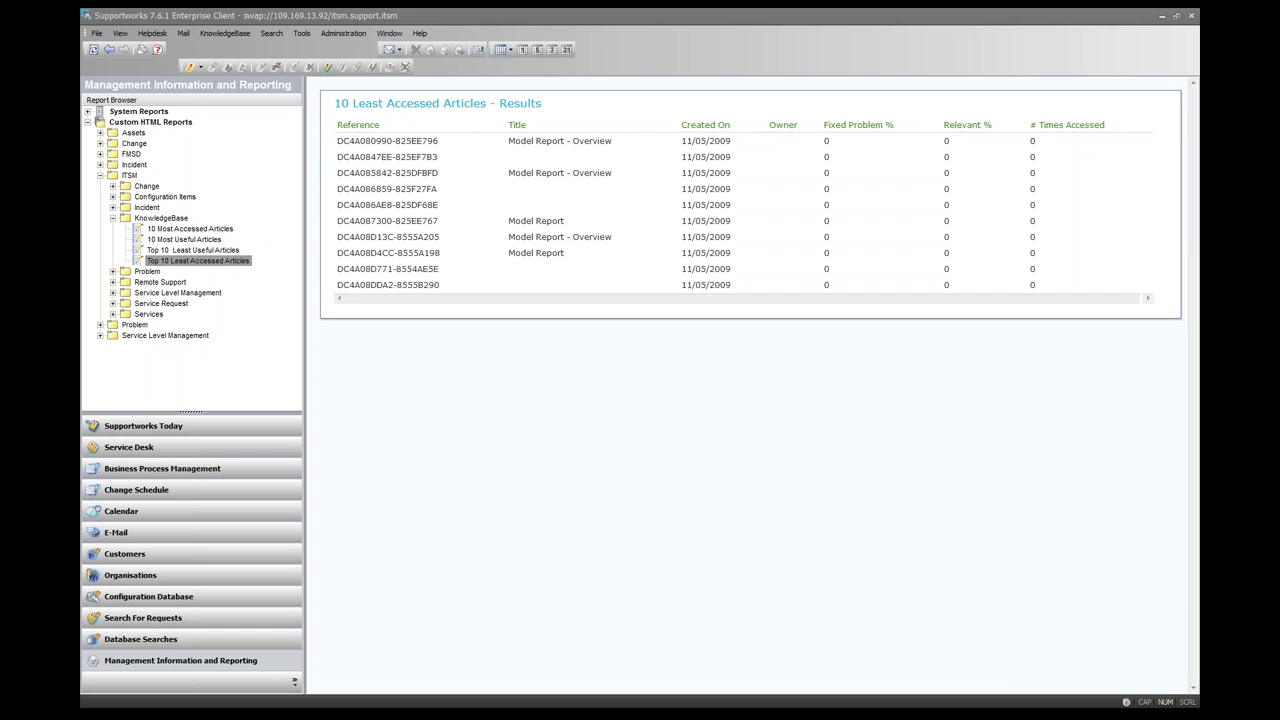
click(112, 218)
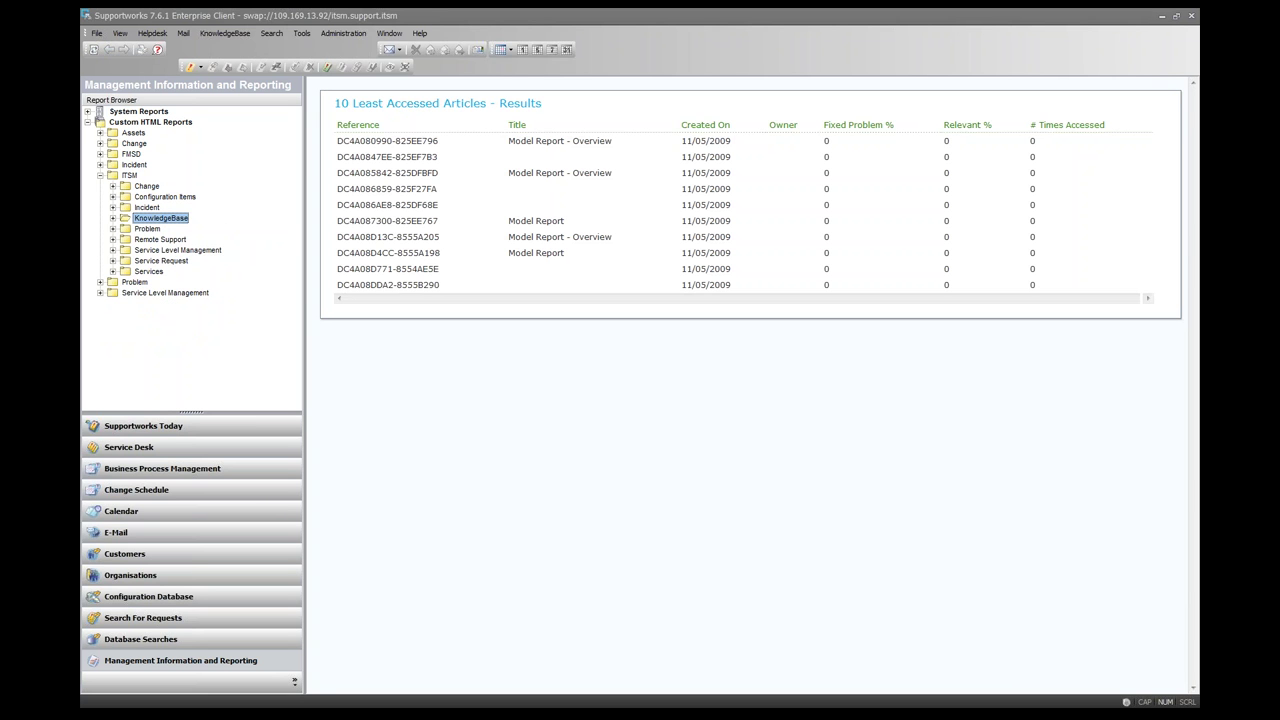
click(112, 207)
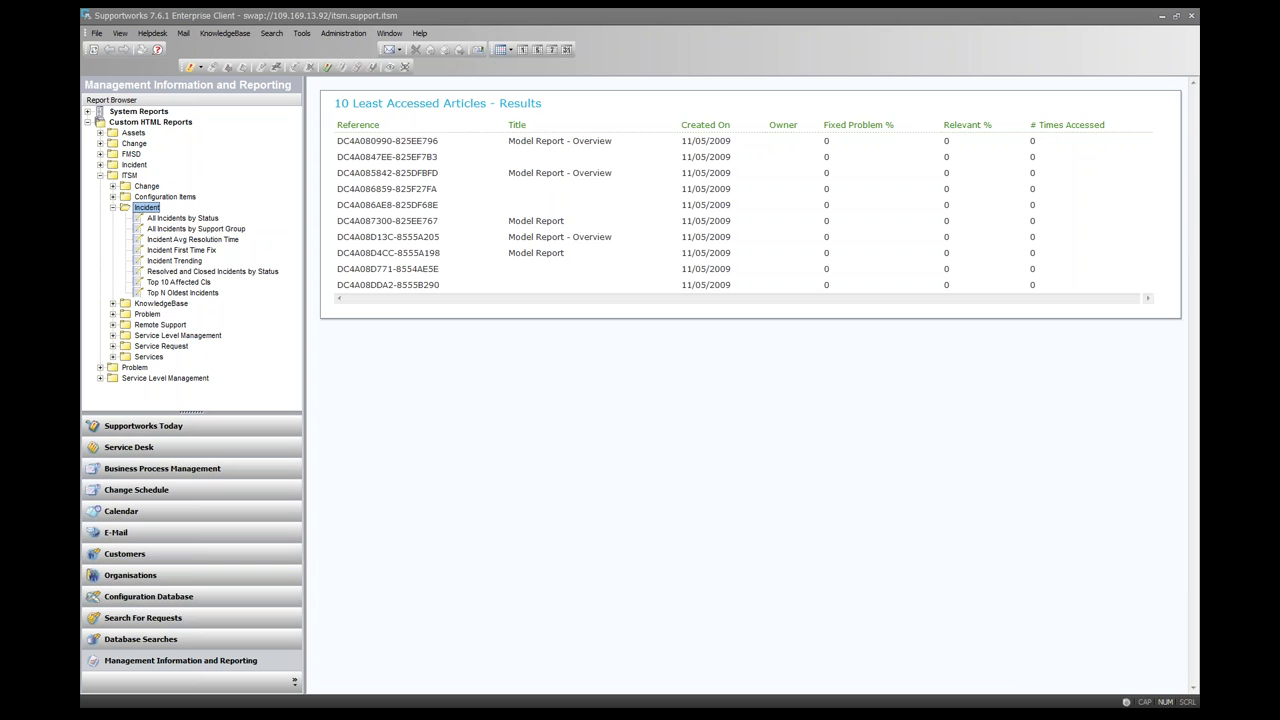
Step: Run the Top 10 Affected CIs report limited to 10 records
click(178, 282)
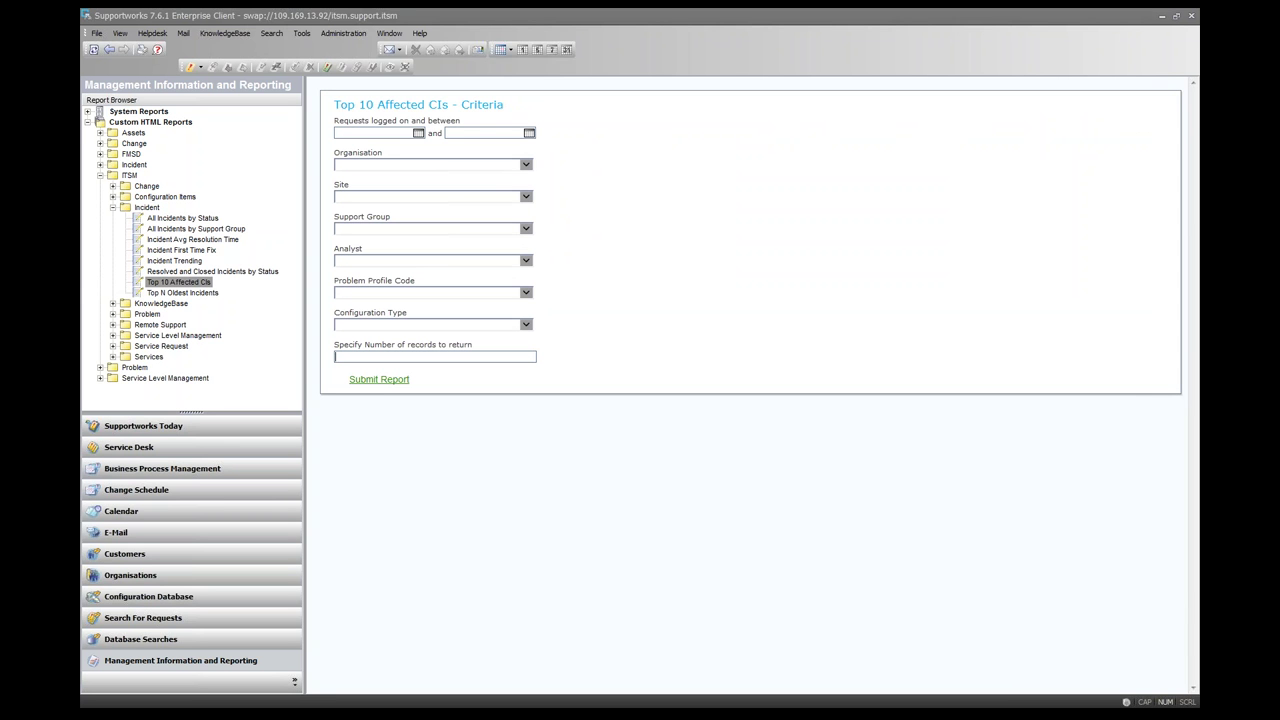
text(10)
click(526, 164)
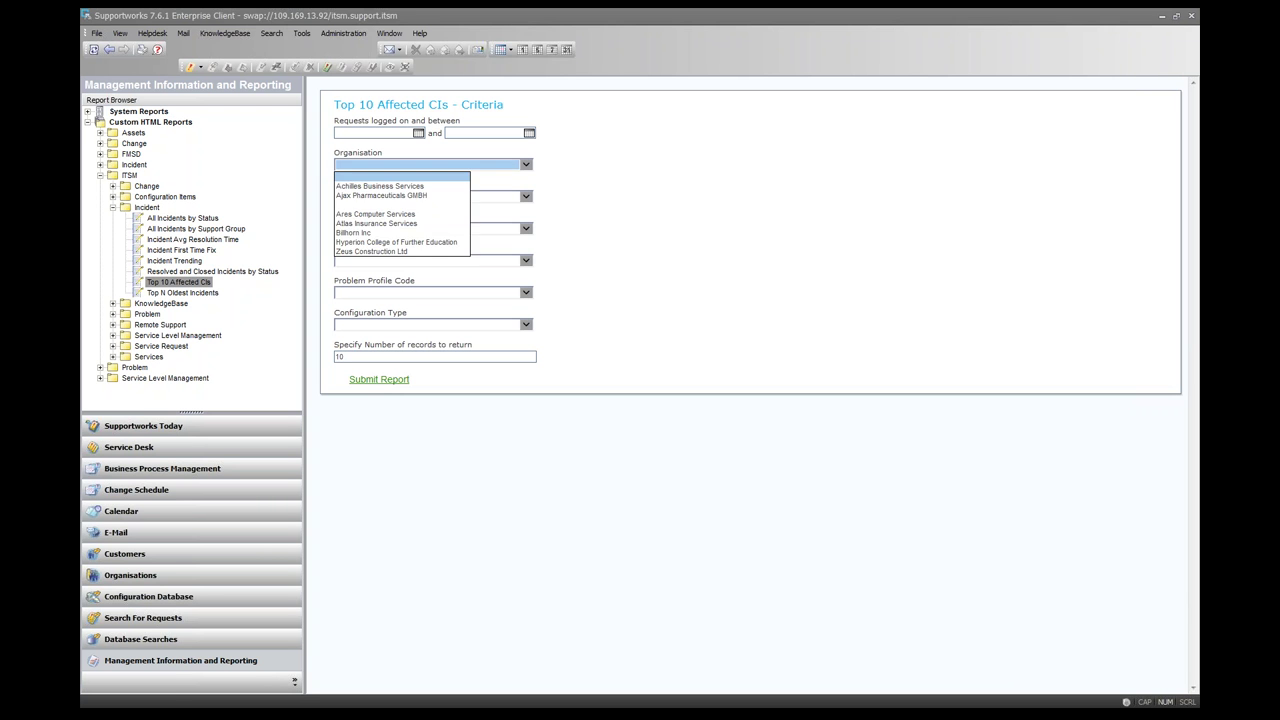
click(526, 164)
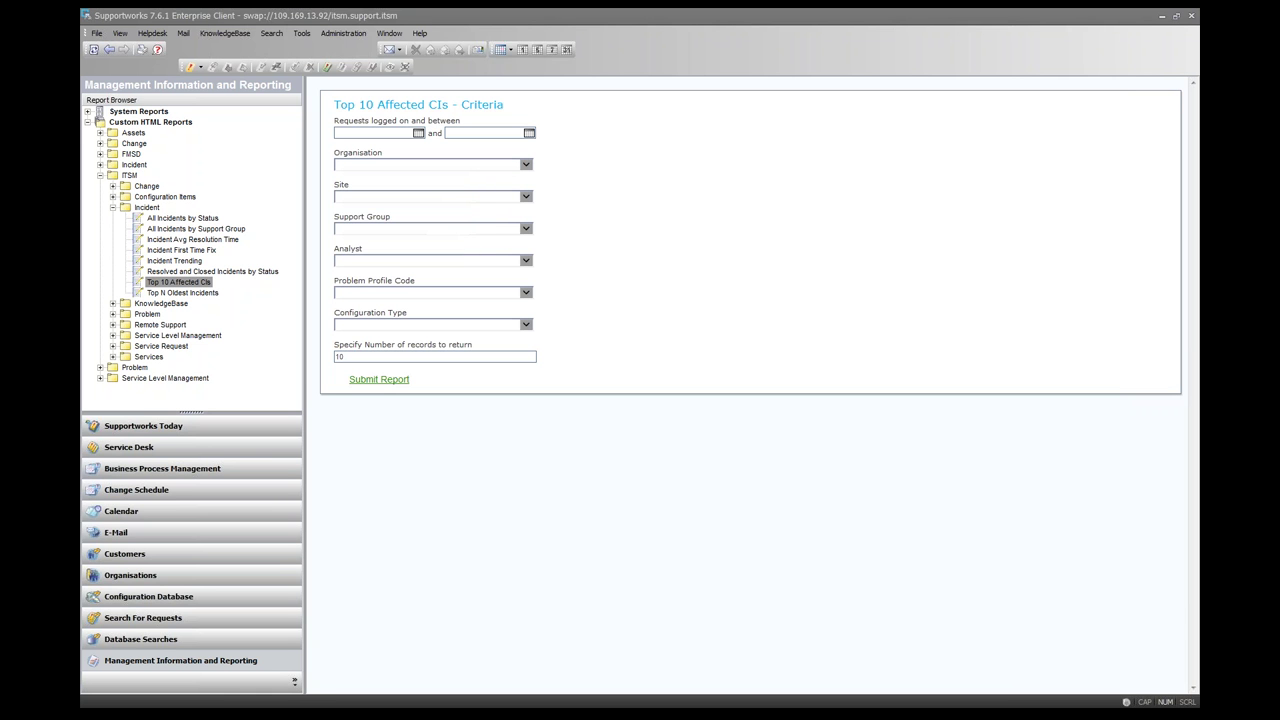
click(379, 379)
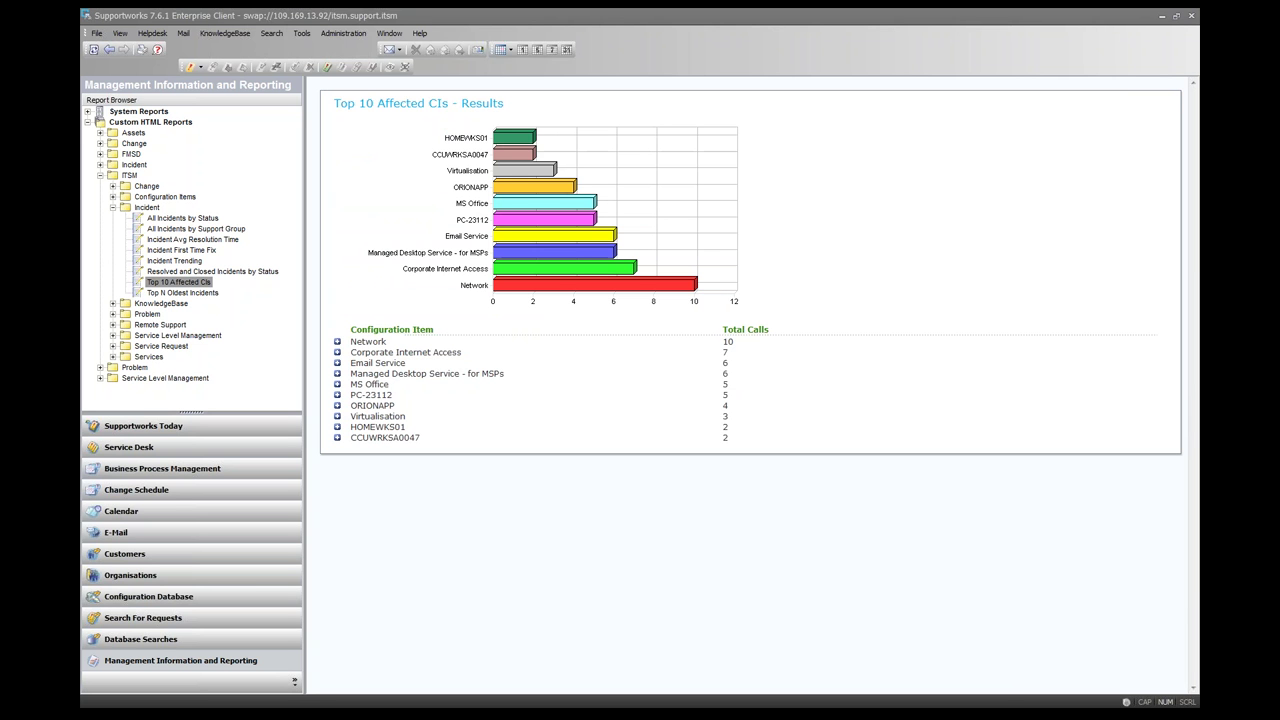
Step: Expand the Network row, open one incident call, then return to the criteria form
click(337, 341)
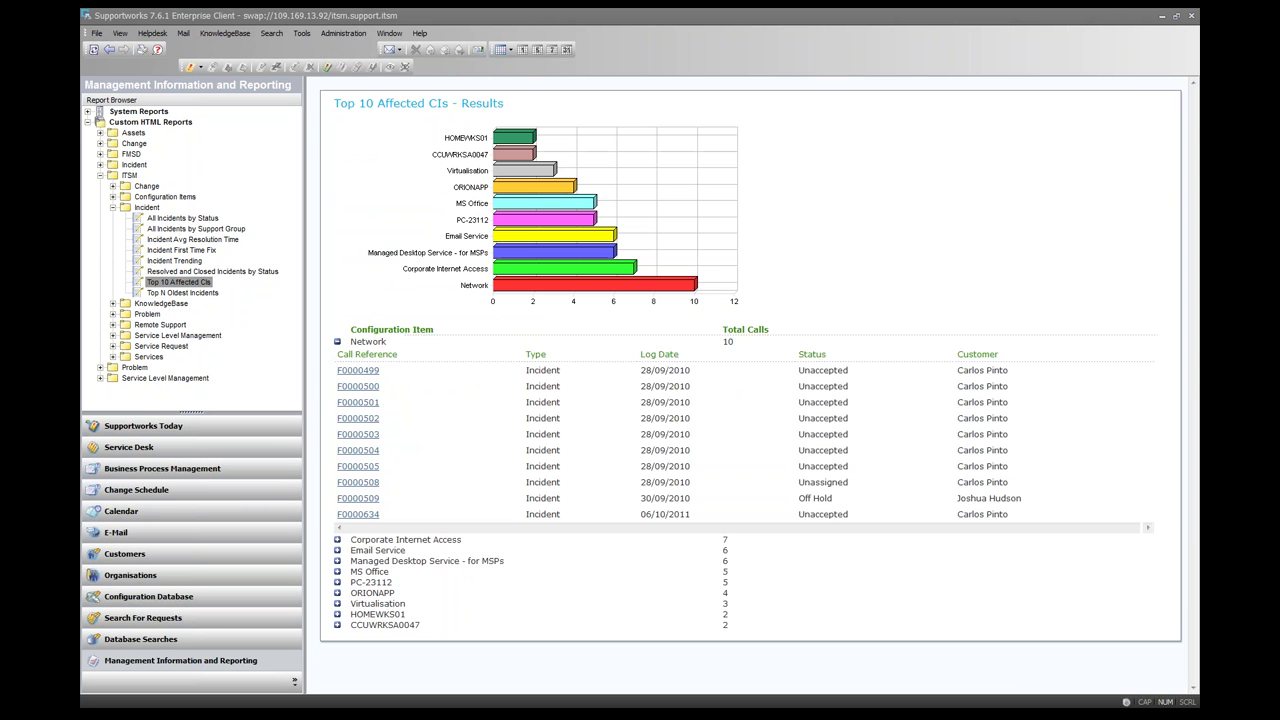
click(357, 466)
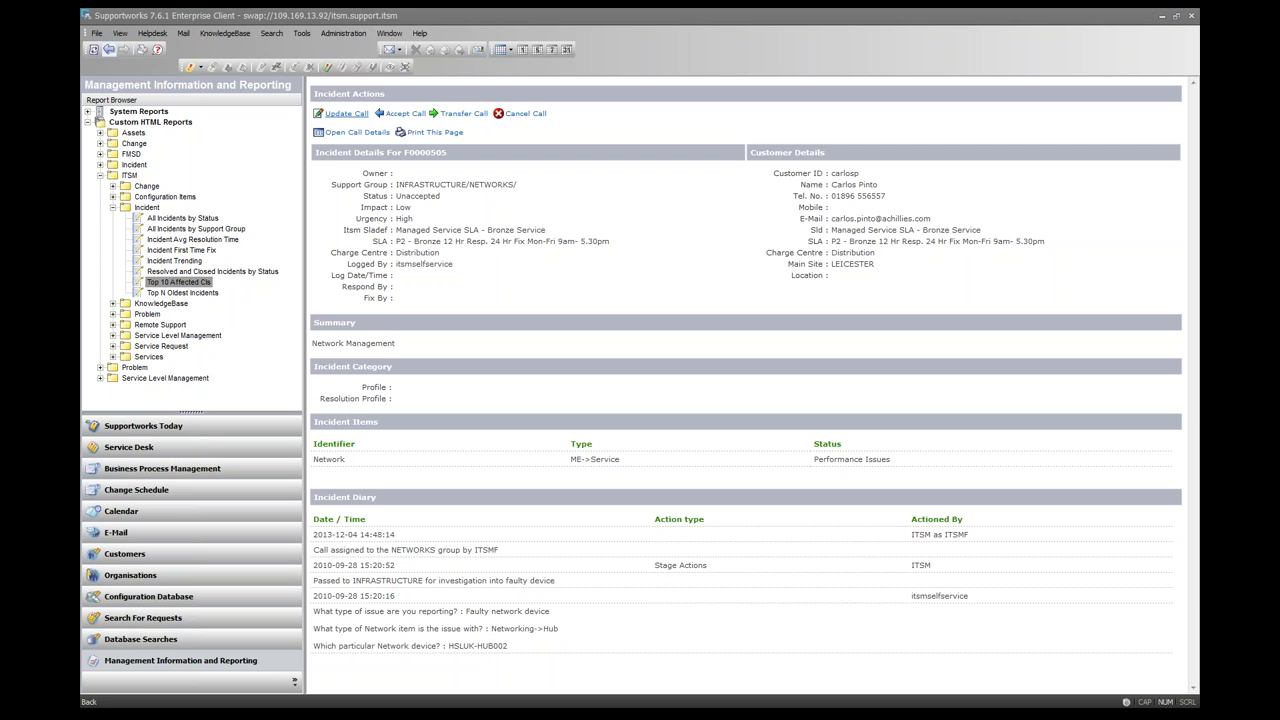
click(108, 49)
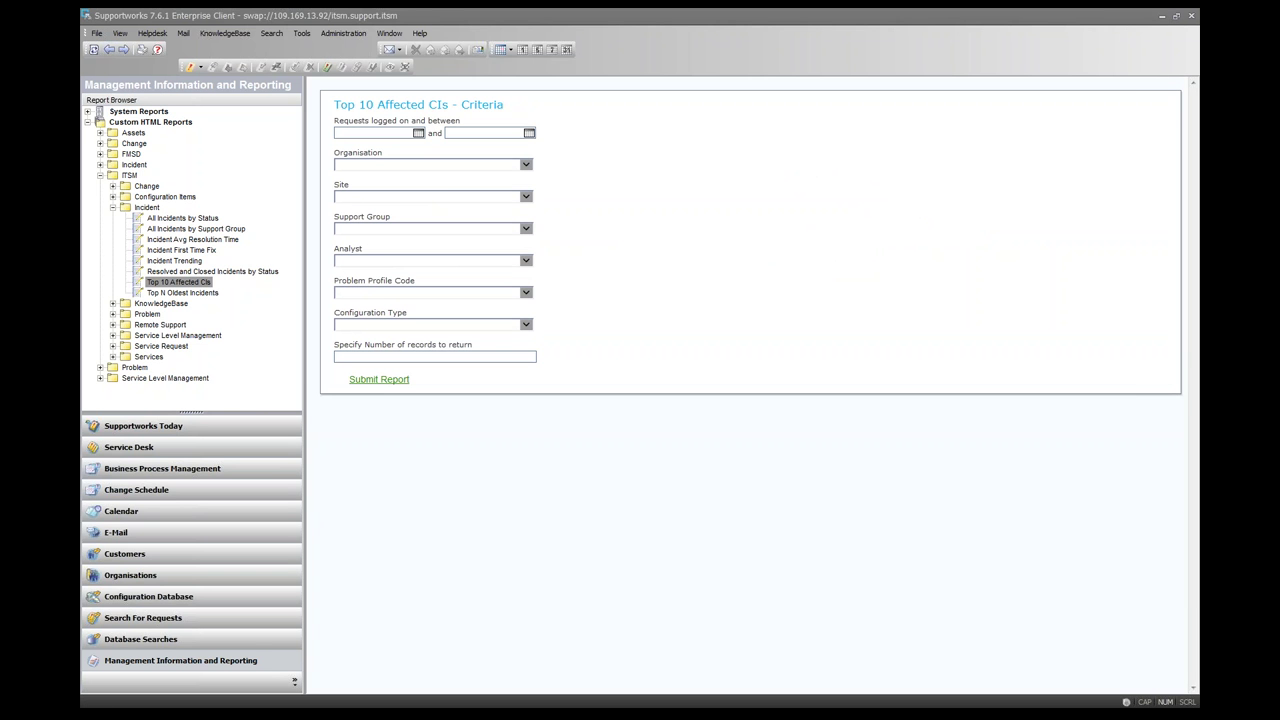
Step: Expand Service Request and submit the Total cost by Service report
double_click(161, 346)
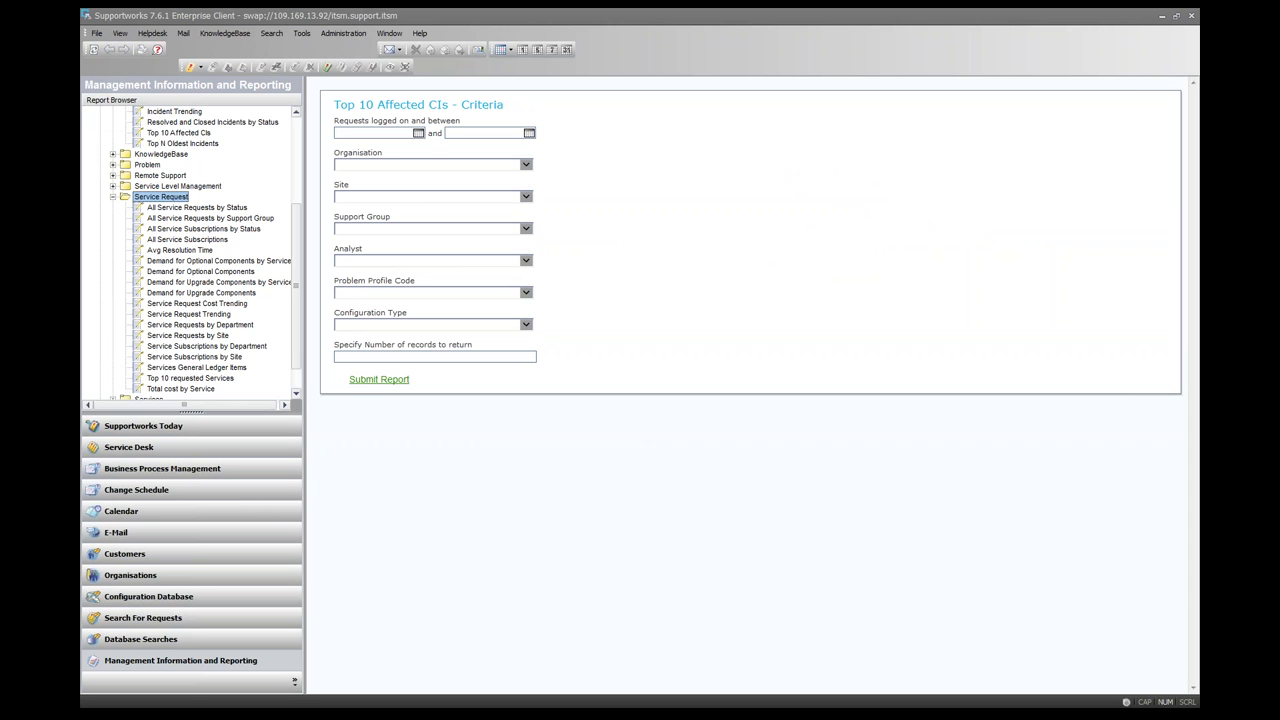
click(180, 388)
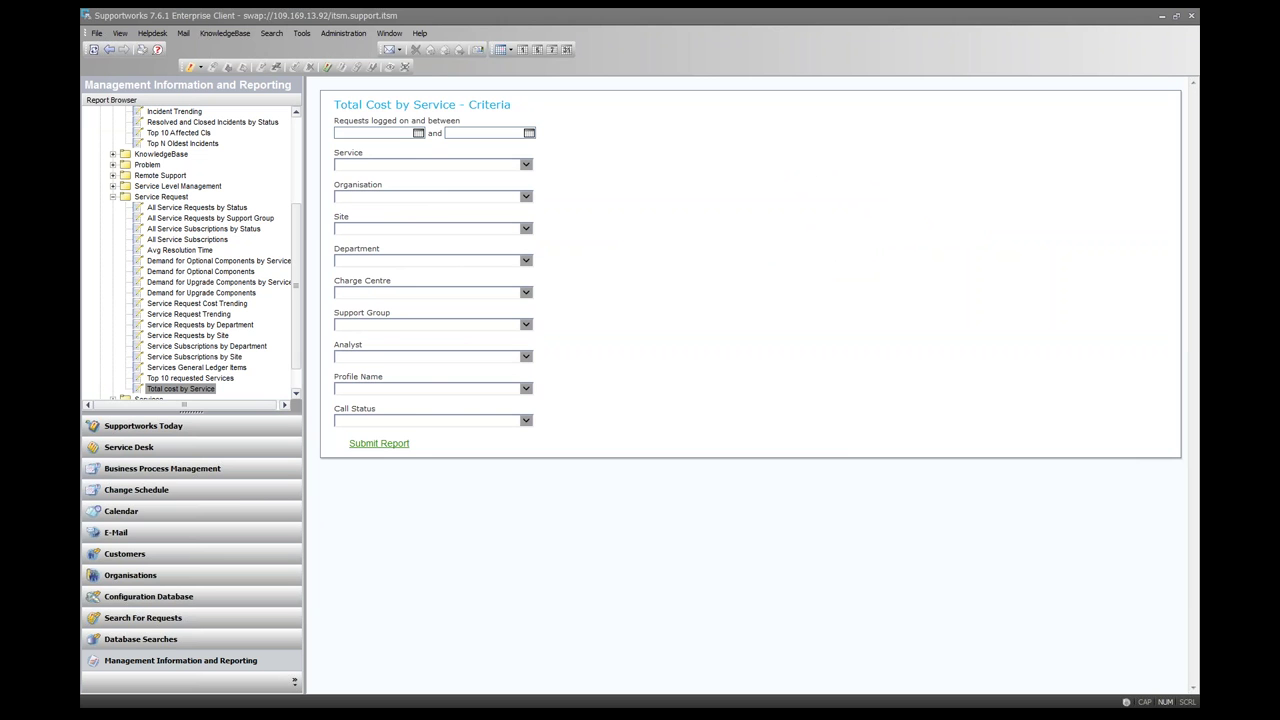
click(379, 443)
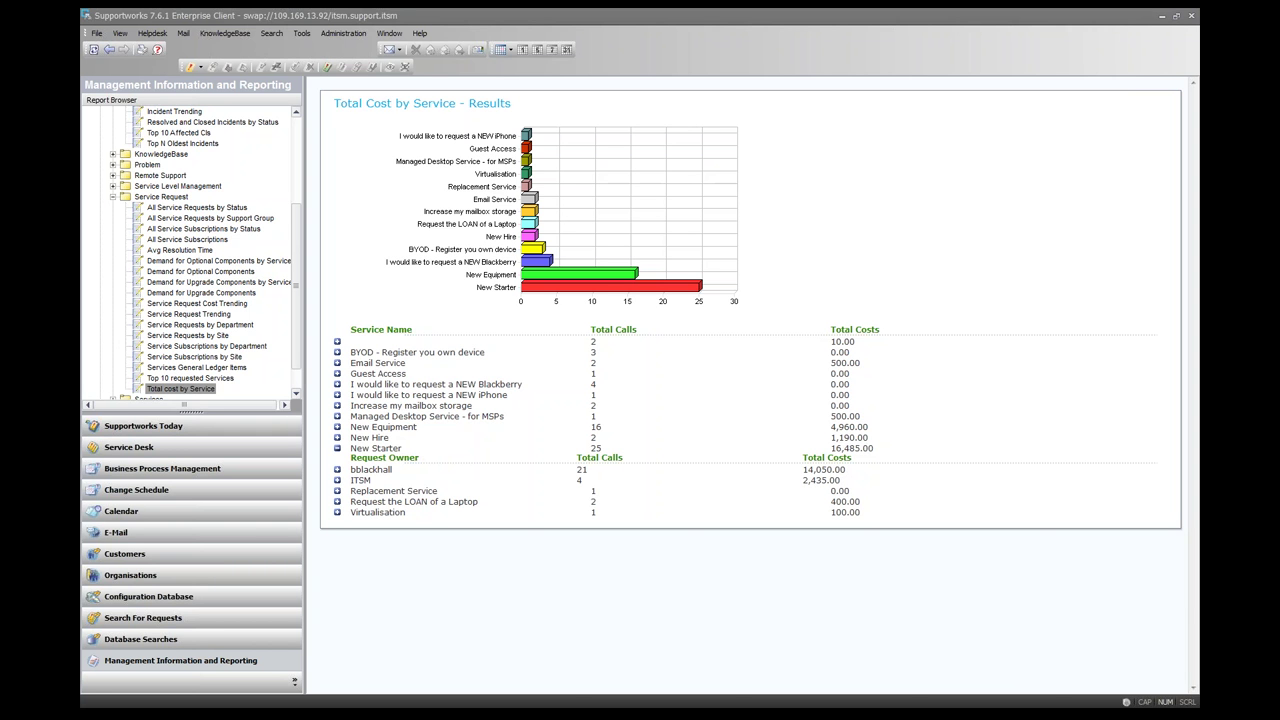
Step: Collapse the ITSM report folders and the New Starter groups in the cost results
scroll(750, 400, down, 5)
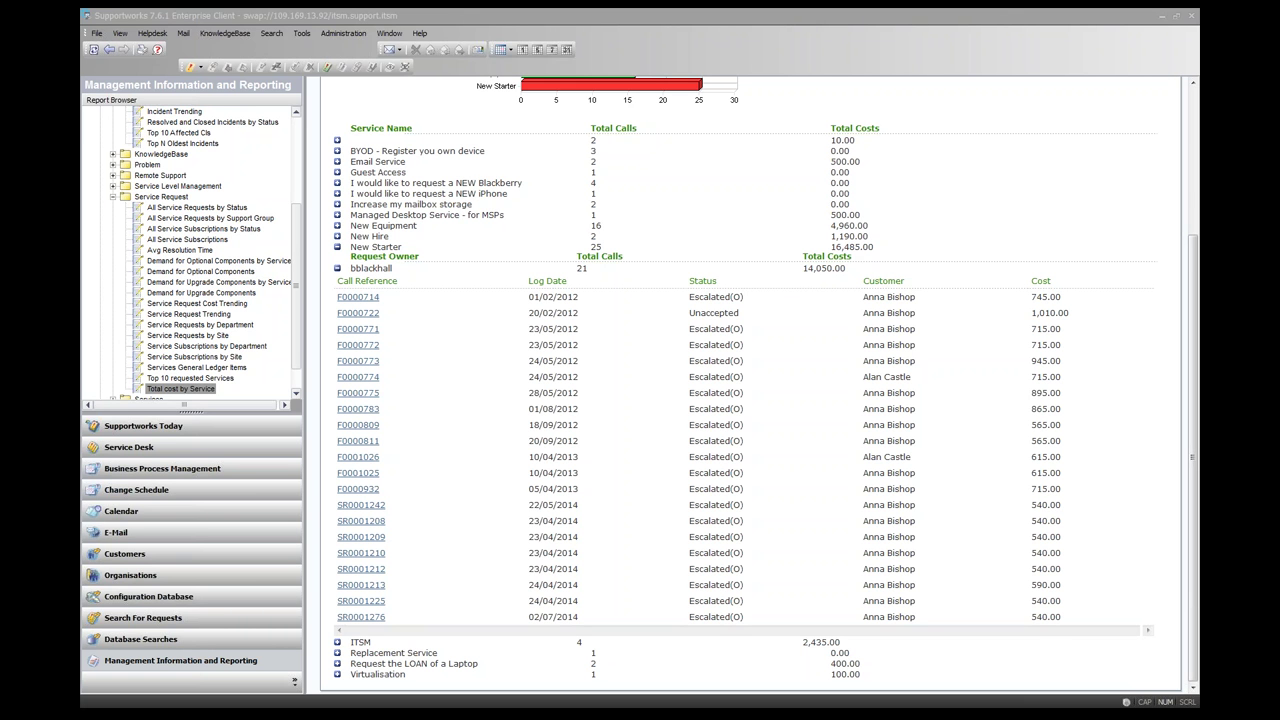
click(113, 196)
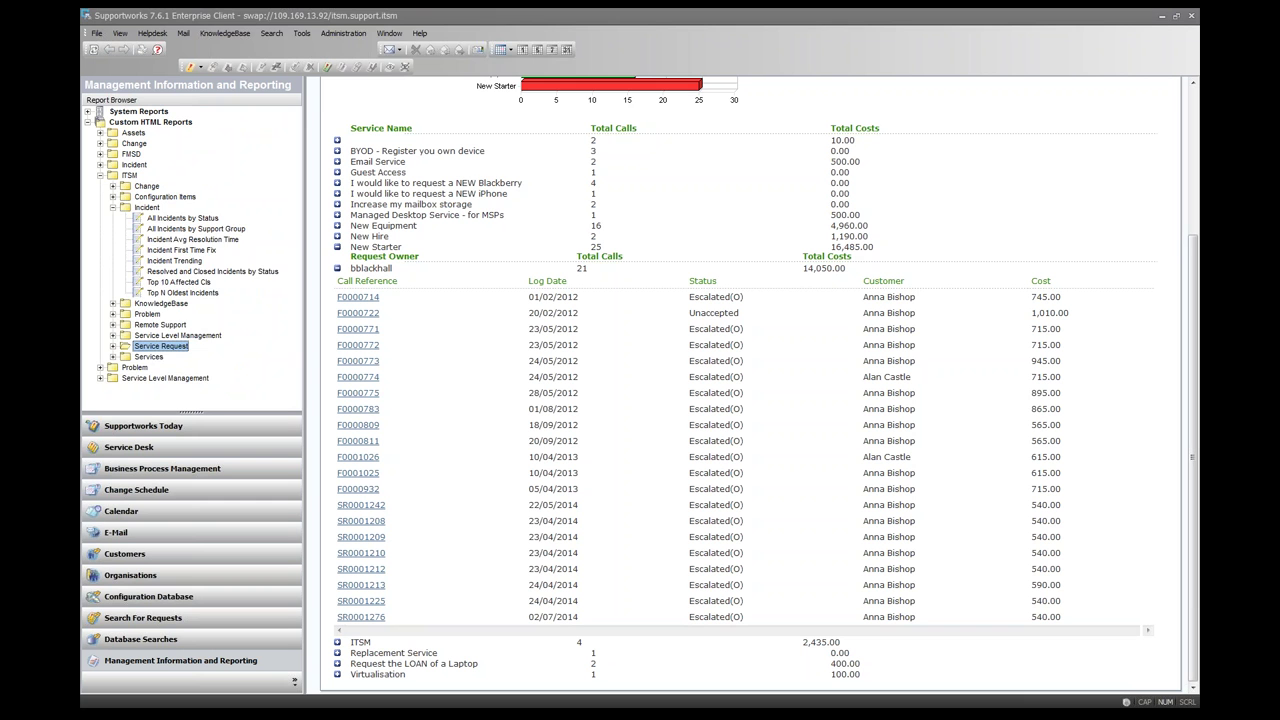
click(113, 207)
click(100, 175)
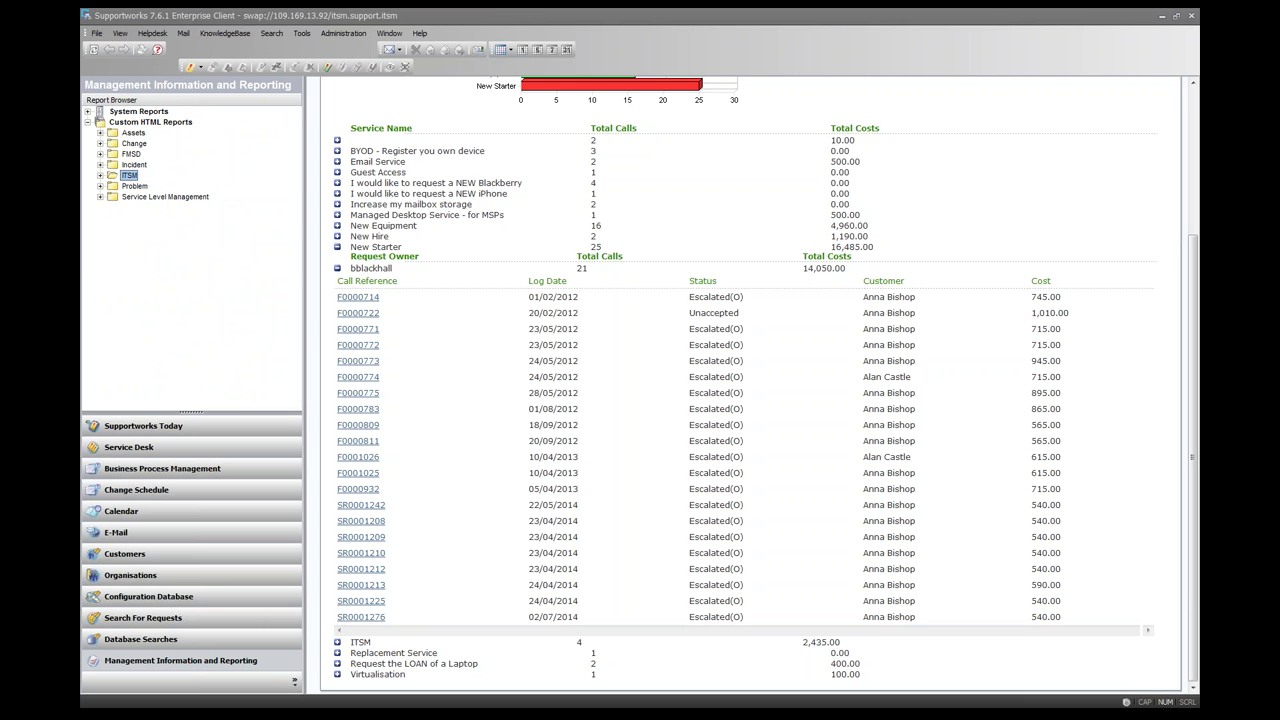
click(337, 268)
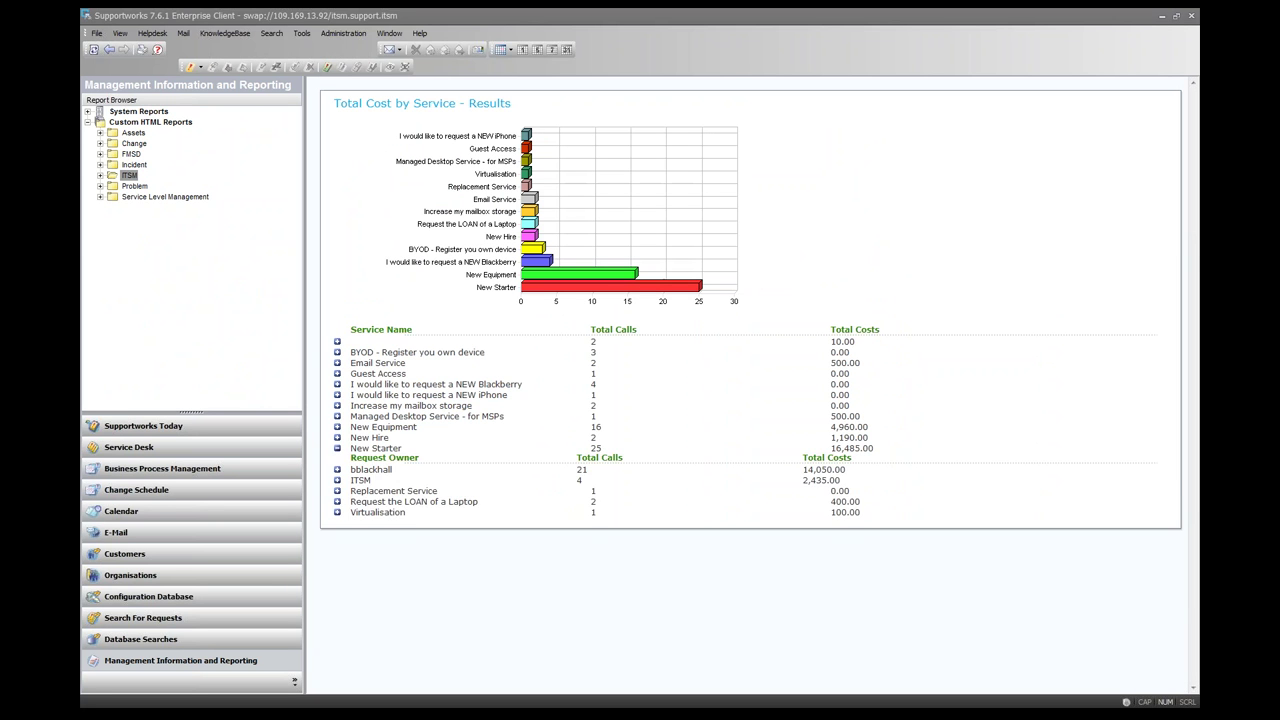
click(337, 448)
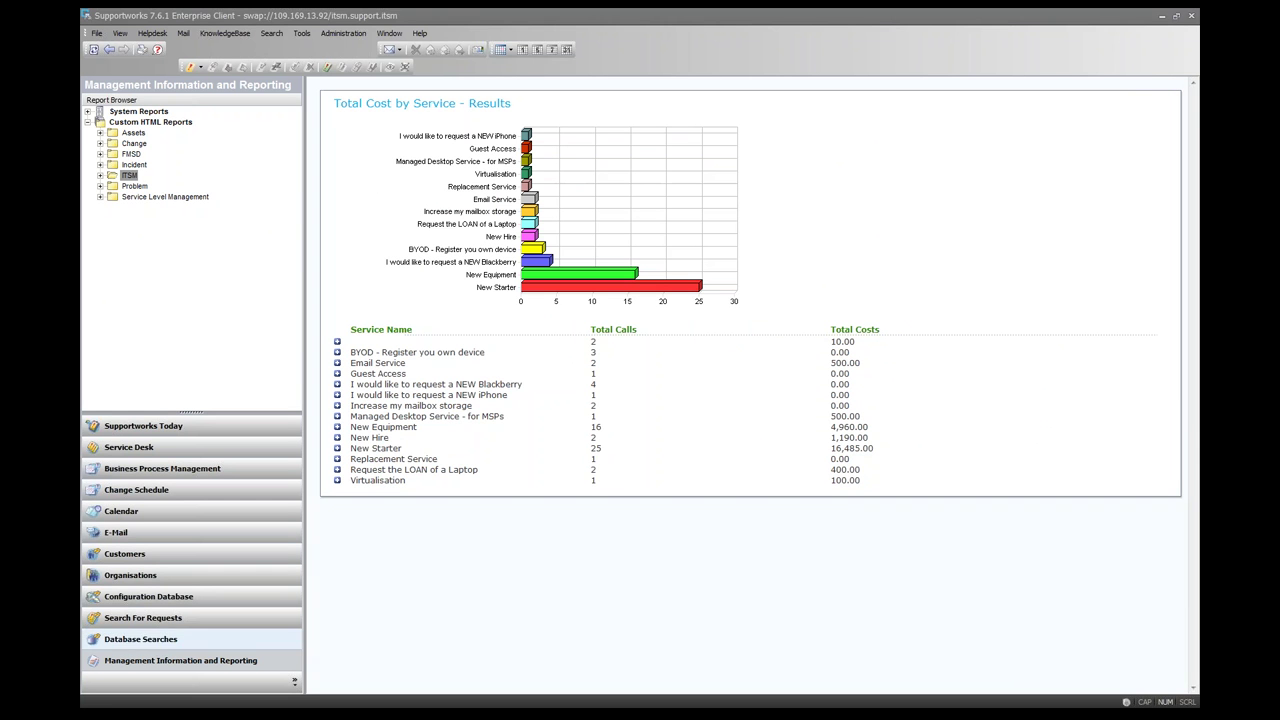
click(141, 639)
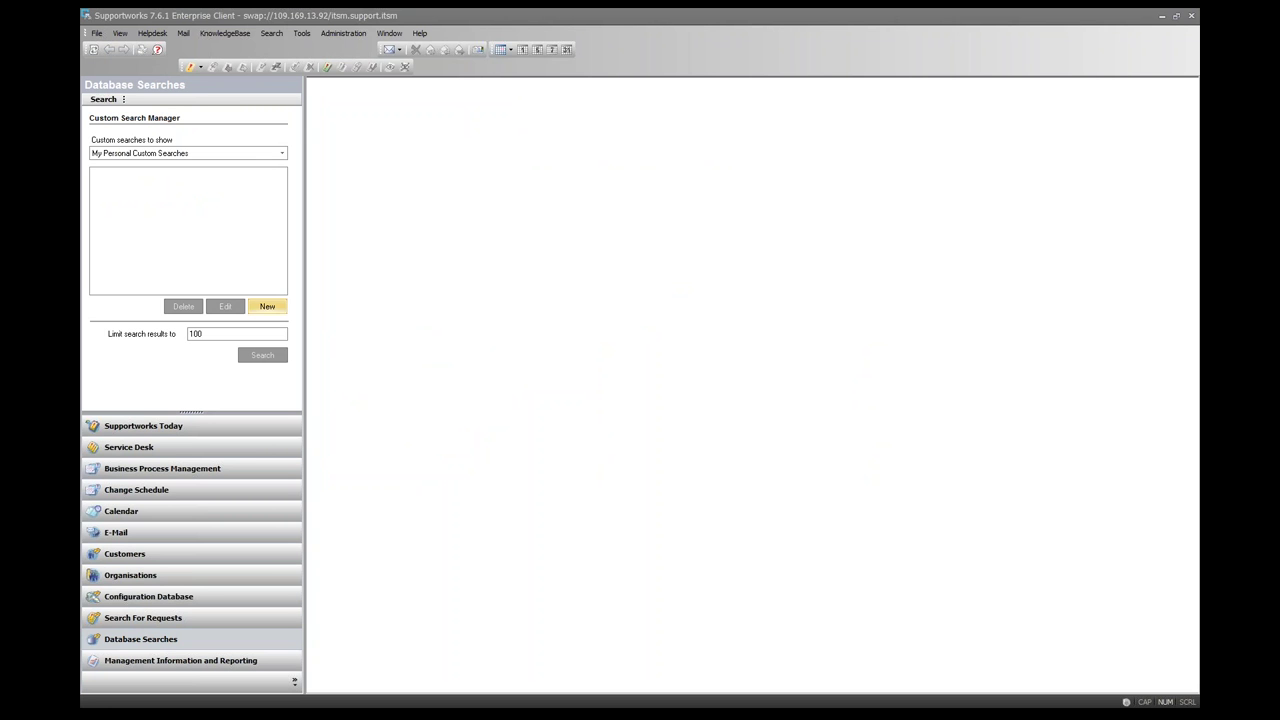
Step: Create a new custom SQL search and name it 'Calls Logged by me last year'
click(267, 306)
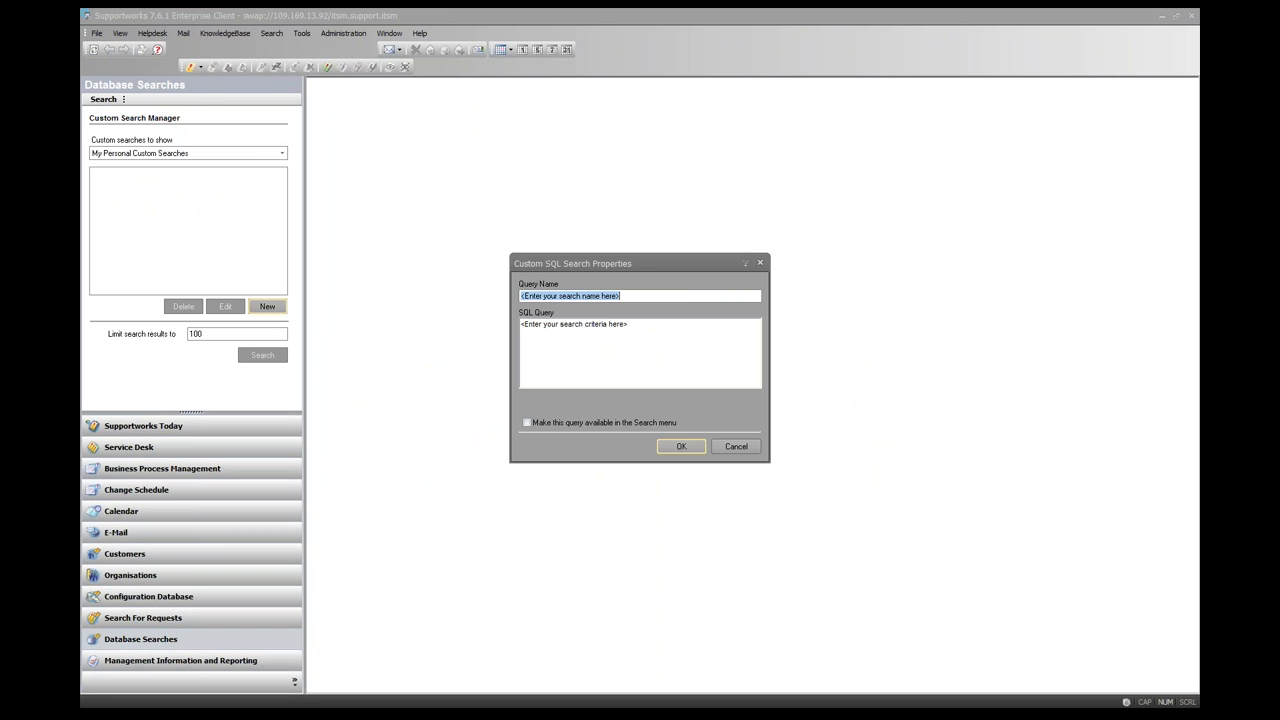
text(Ca)
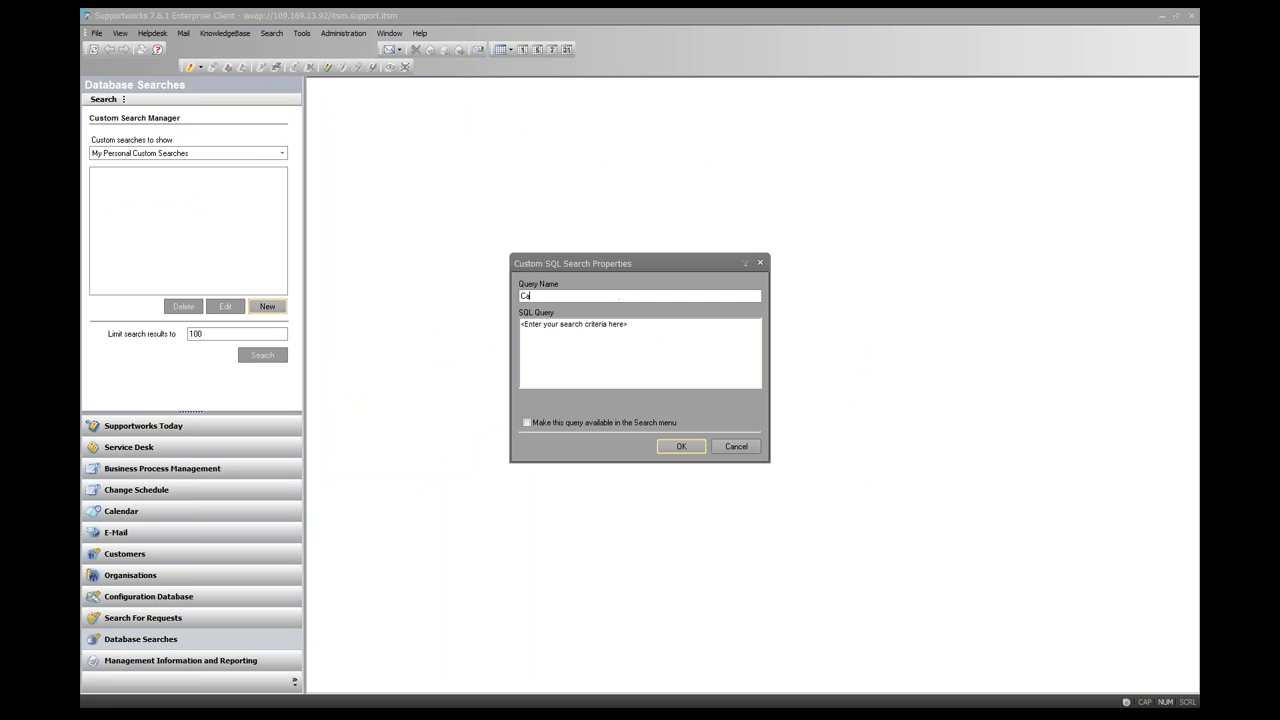
text(lls Logged by me last year)
key(Tab)
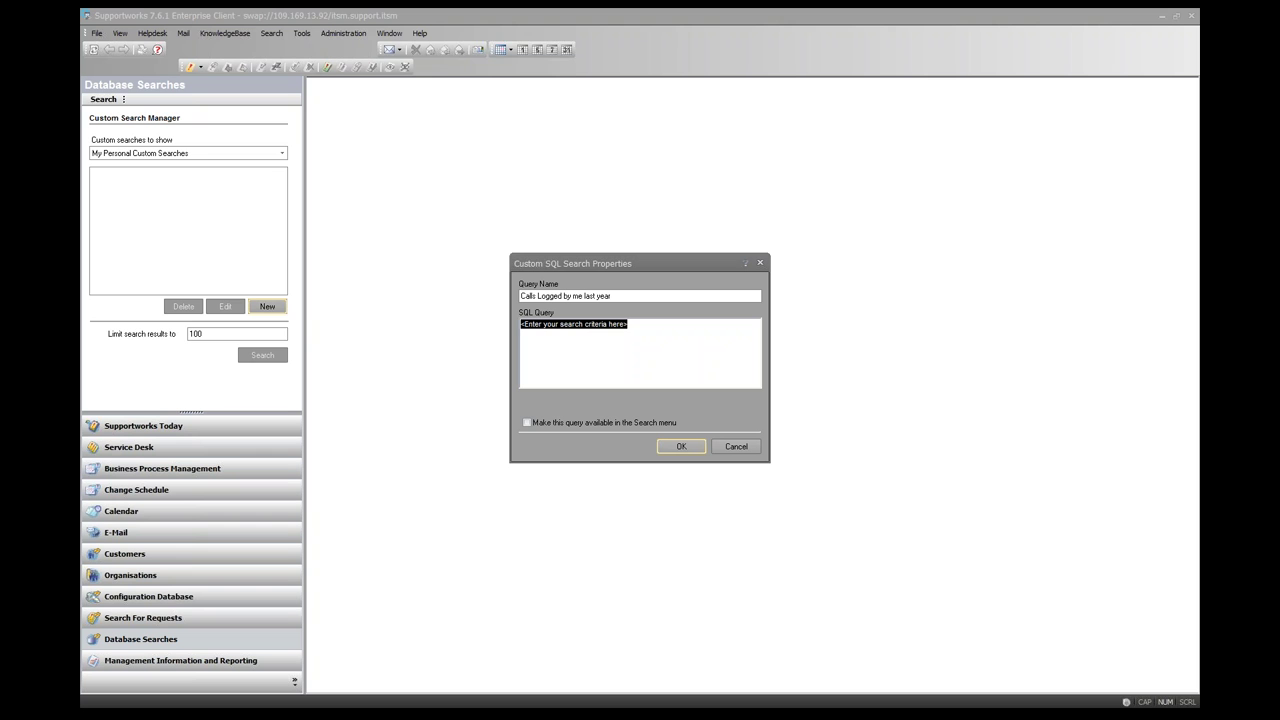
Step: Enter the opencall SELECT query for last year's calls logged by 'ITSM' and save it
text(SELEC)
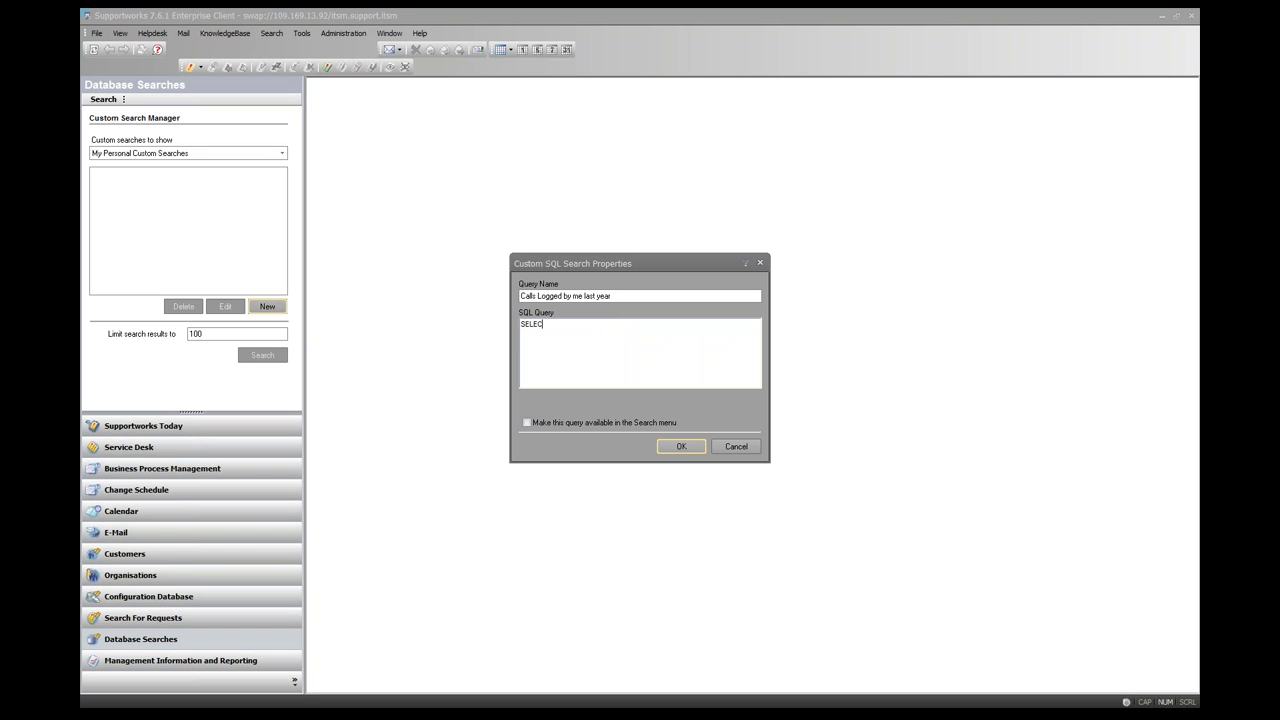
text(T callref, cust_name, companyname, logdatex, status FROM opnca)
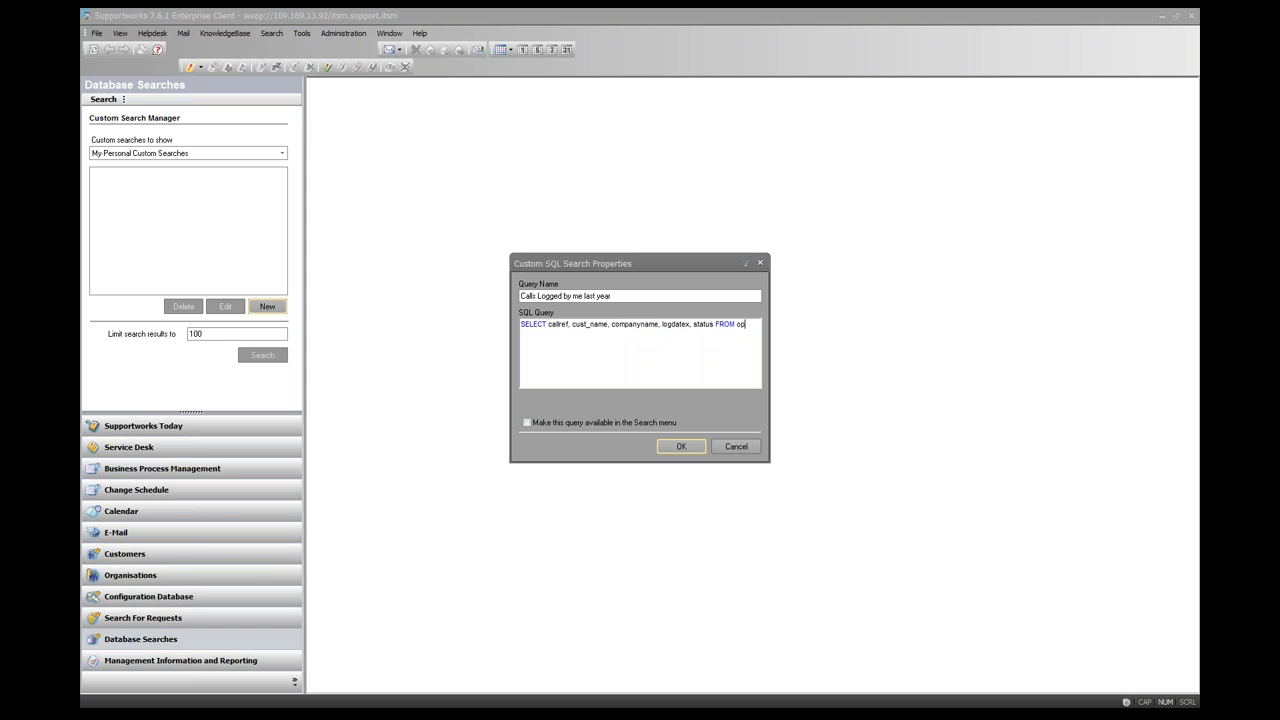
key(BackSpace)
key(BackSpace)
key(BackSpace)
text(encall WHERE)
text(logdatex > &[)
text(startoflastyear] and log)
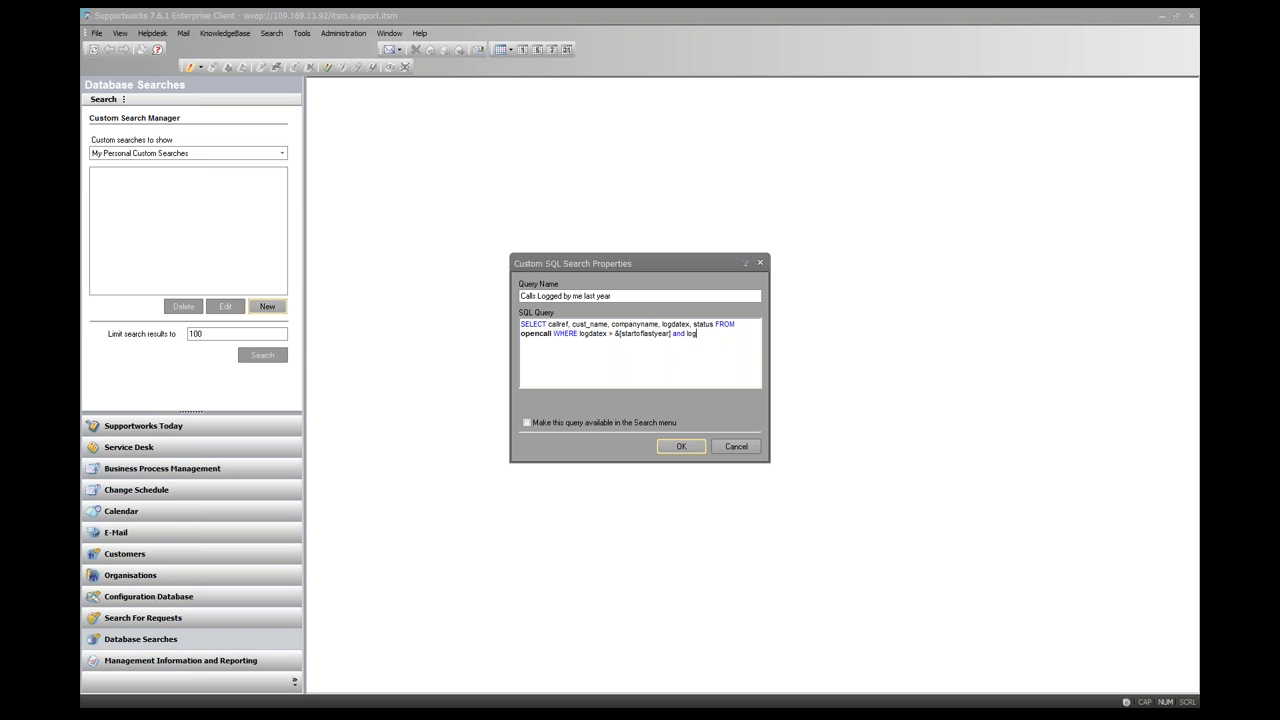
text(datex <)
text(nd)
text(of)
text(lastyear)
text(])
text(ggedby)
text( = 'ITSM)
key(Return)
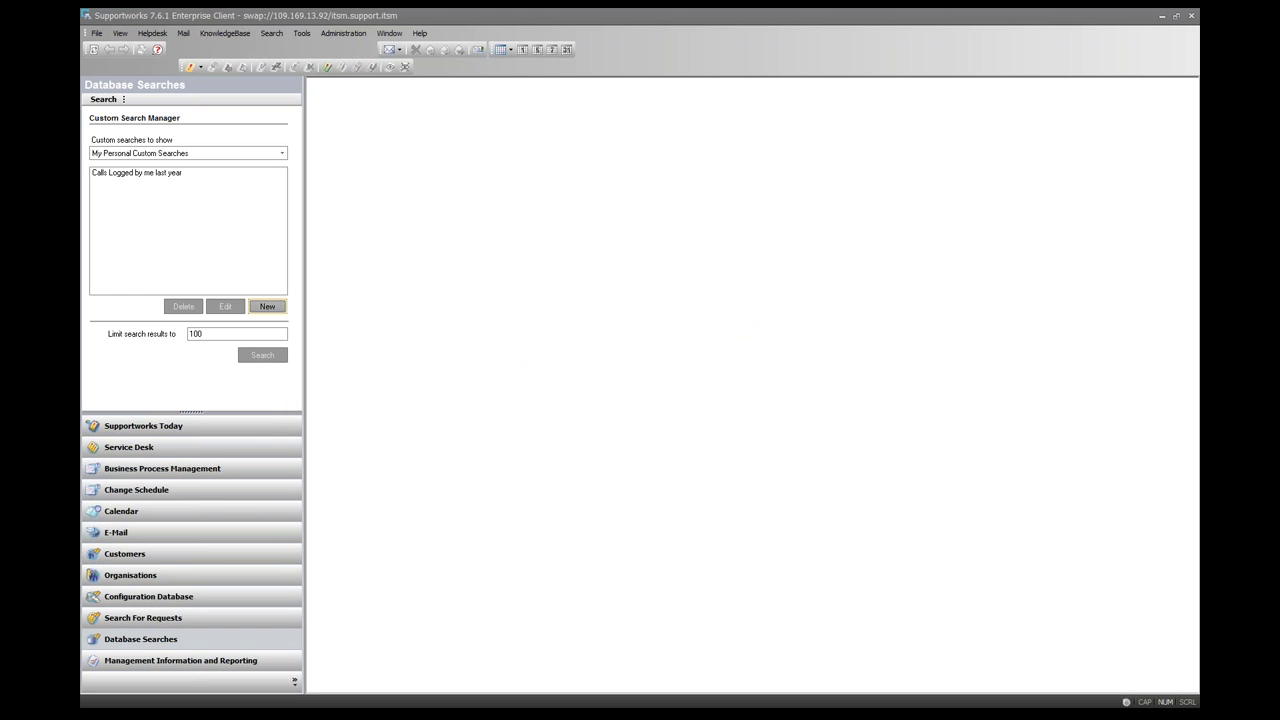
Step: Insert the missing 'and' before the loggedby condition in the saved query and save
click(136, 172)
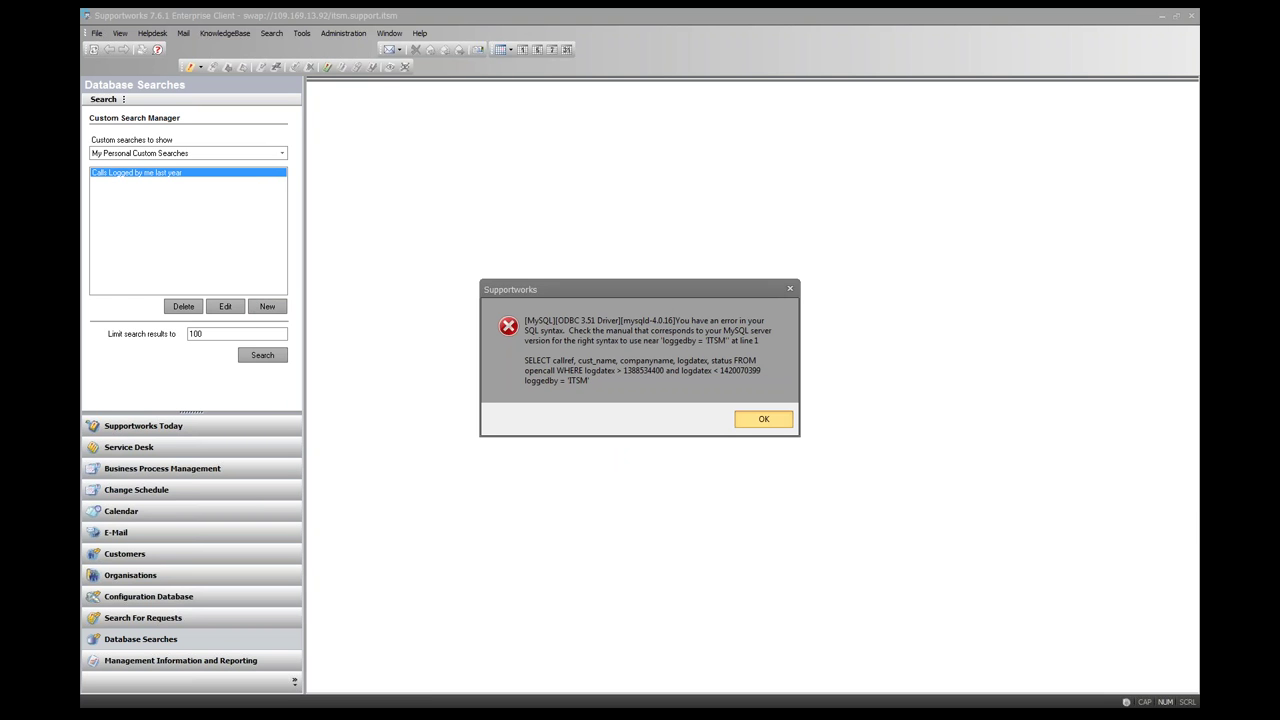
key(Return)
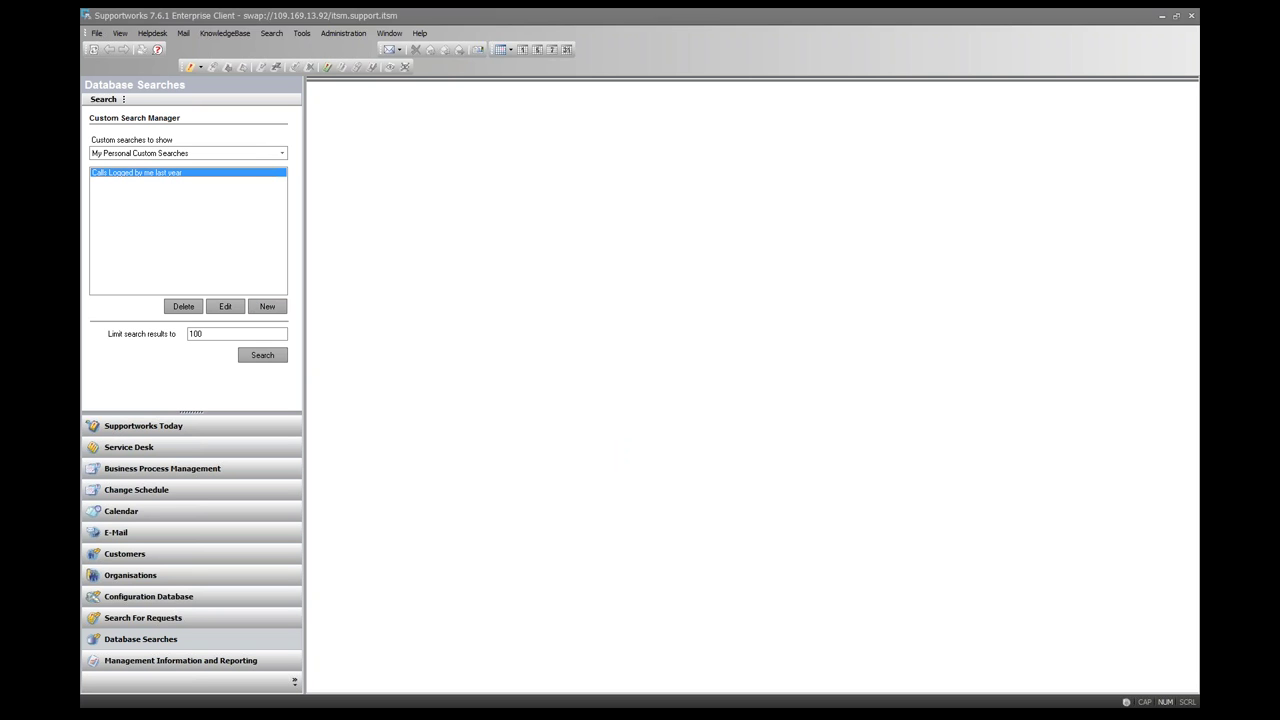
click(225, 306)
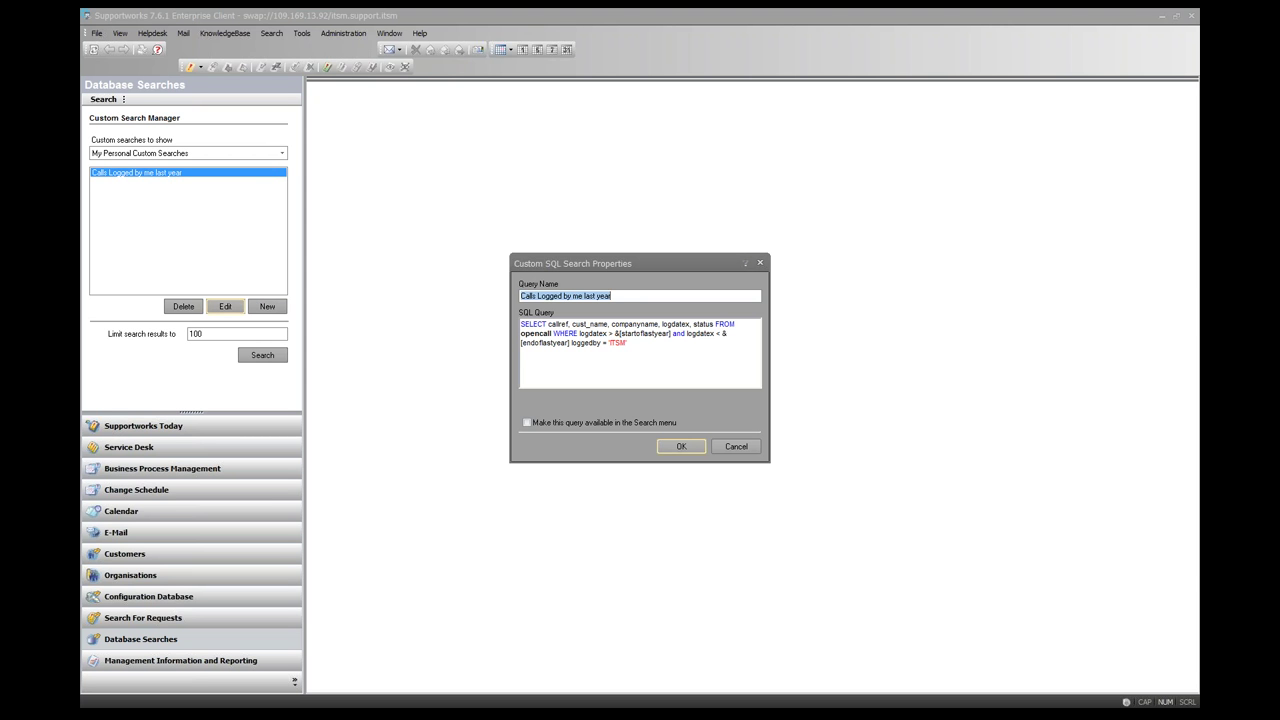
click(571, 343)
text(and)
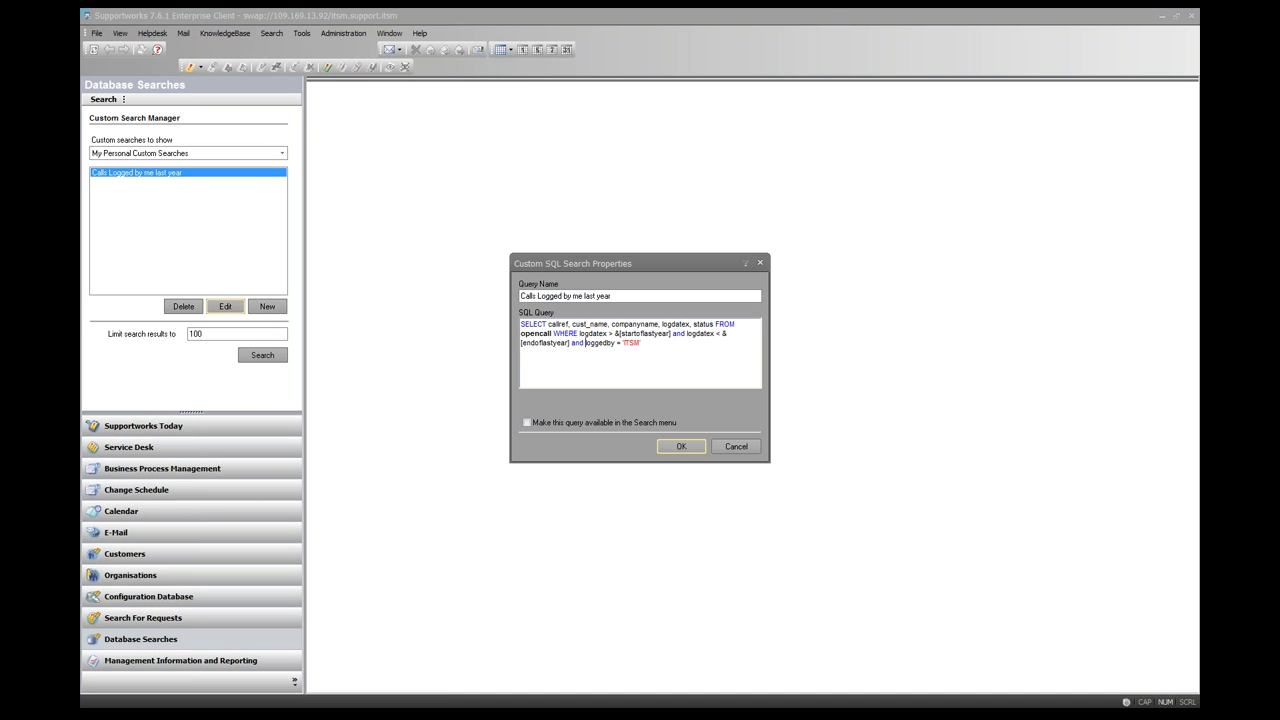
drag(620, 333, 668, 333)
click(641, 343)
double_click(545, 343)
click(620, 343)
click(681, 446)
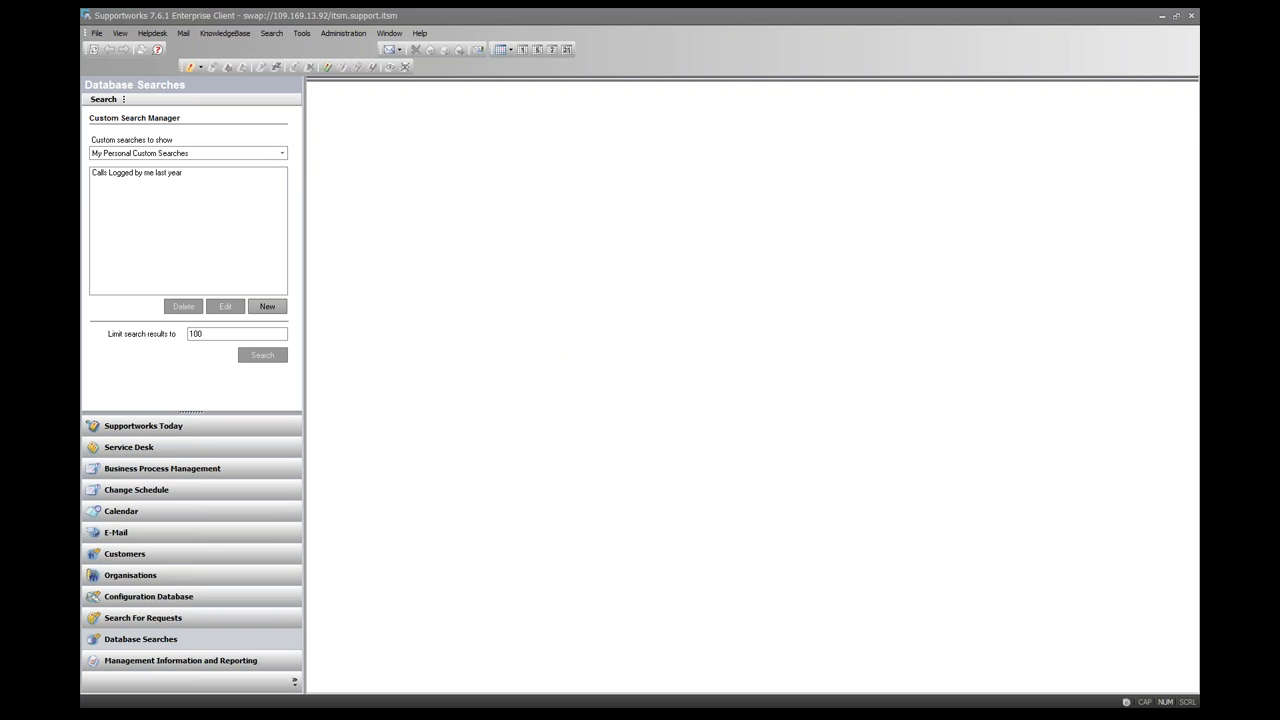
Step: Run 'Calls Logged by me last year' to list its 40 matching calls
double_click(136, 172)
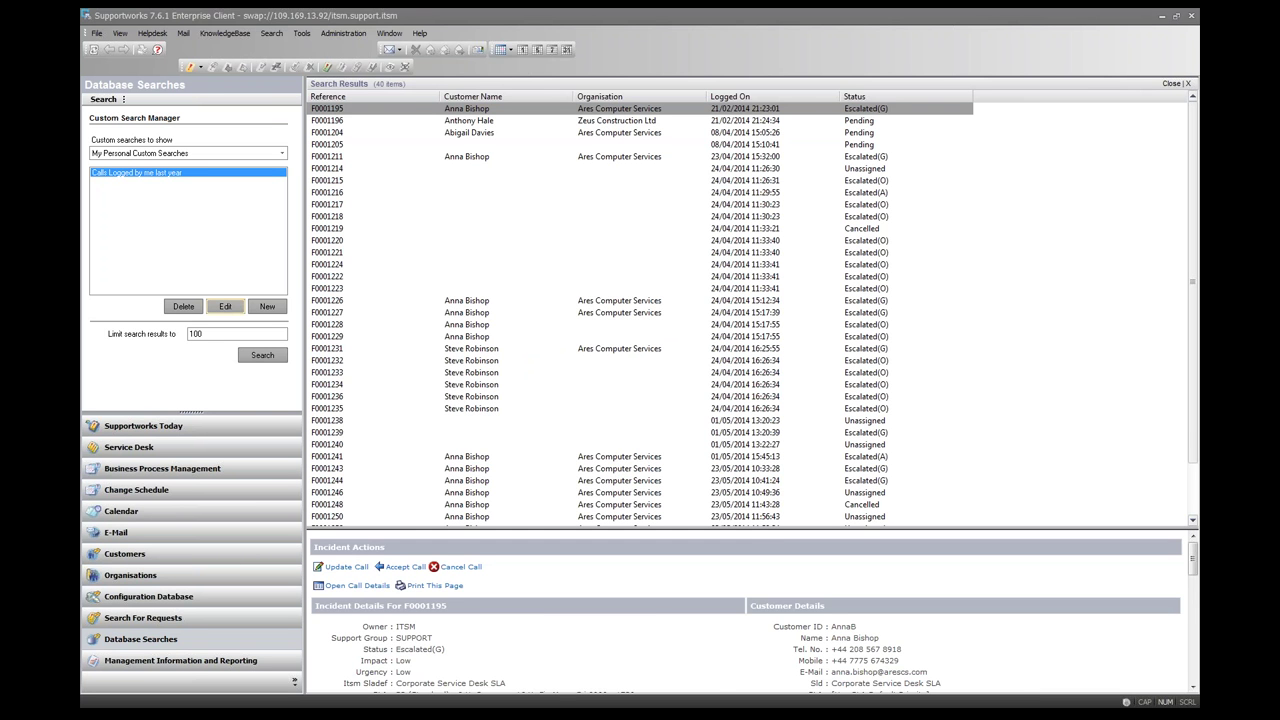
Step: Make the Calls Logged by me last year query a Search menu entry, then go to Service Desk
click(271, 33)
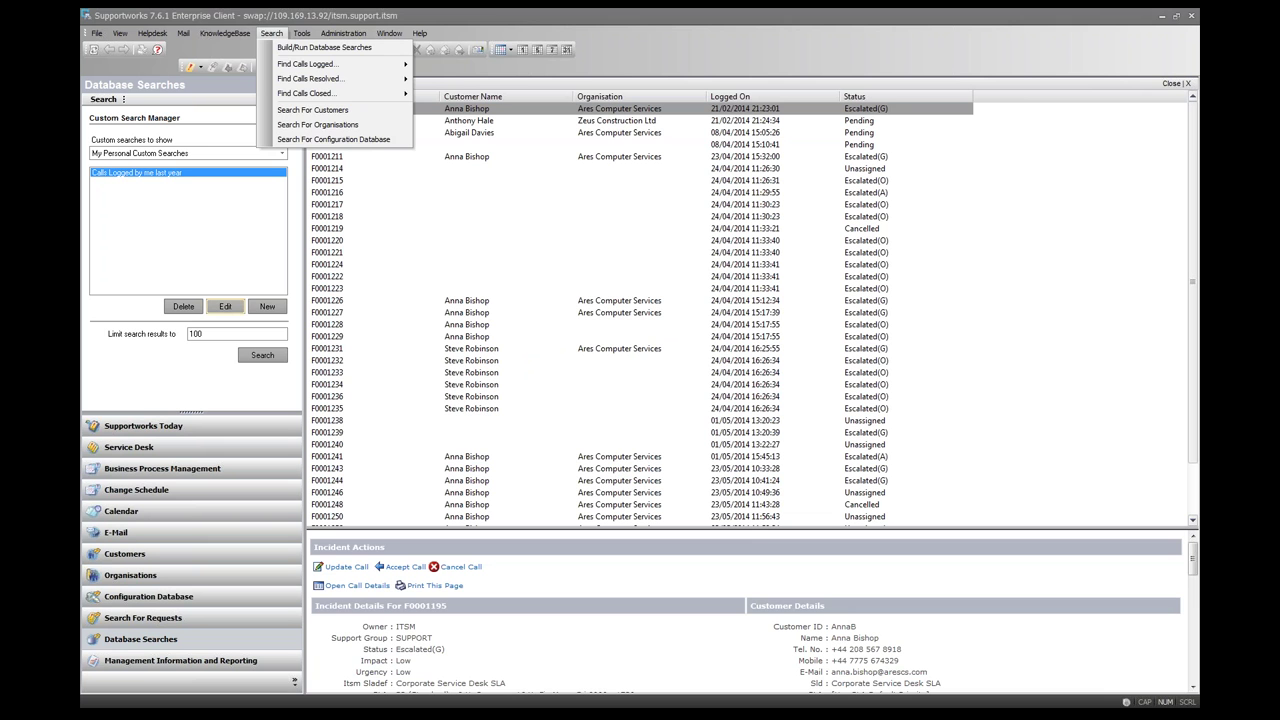
key(Escape)
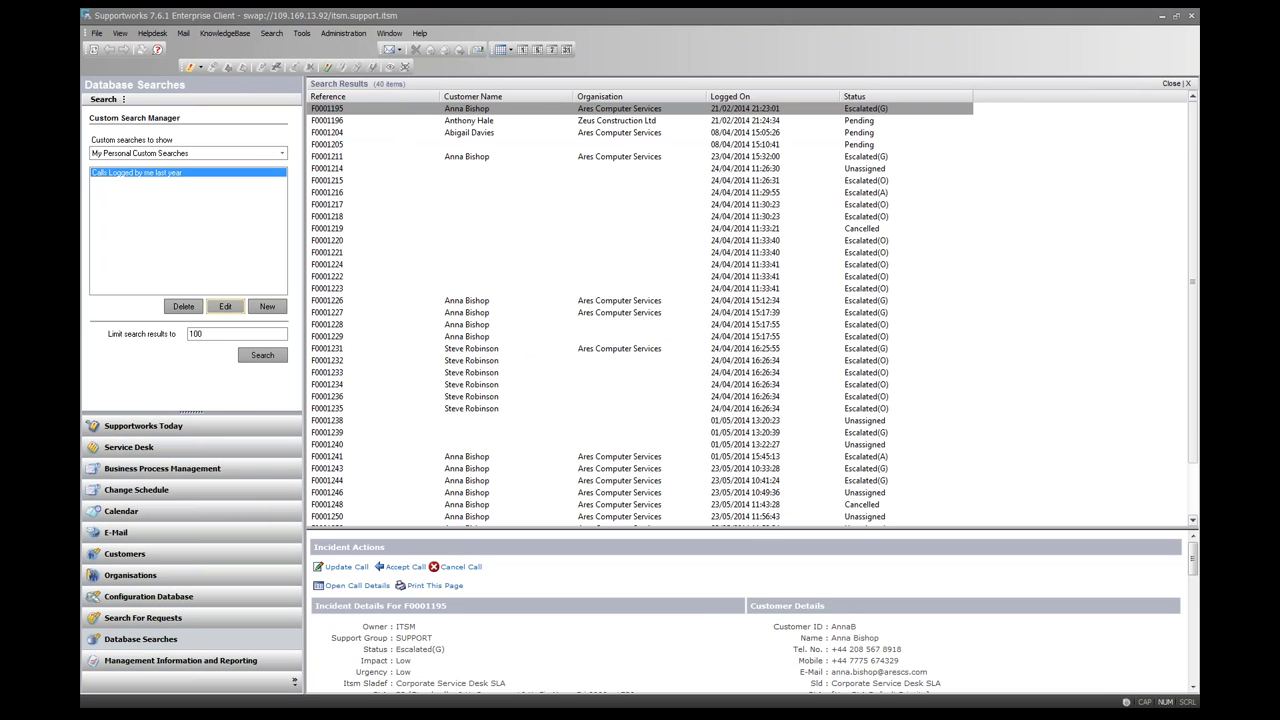
click(225, 306)
click(641, 343)
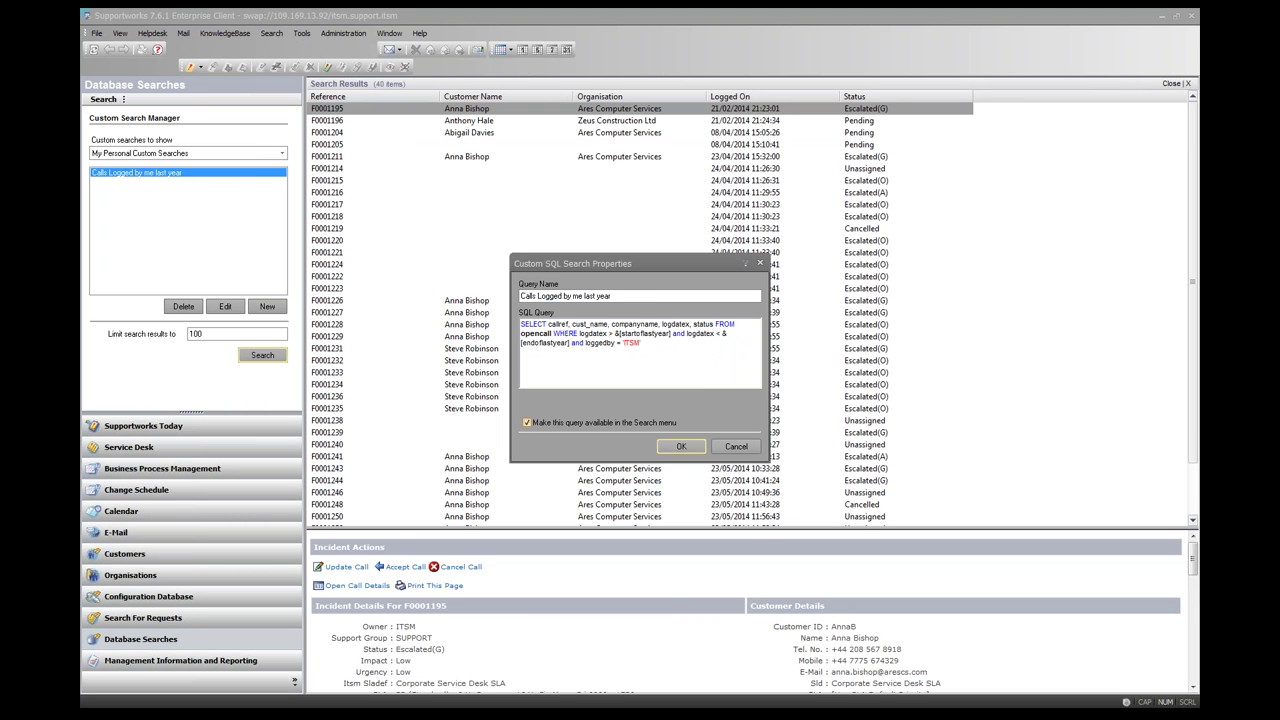
click(681, 446)
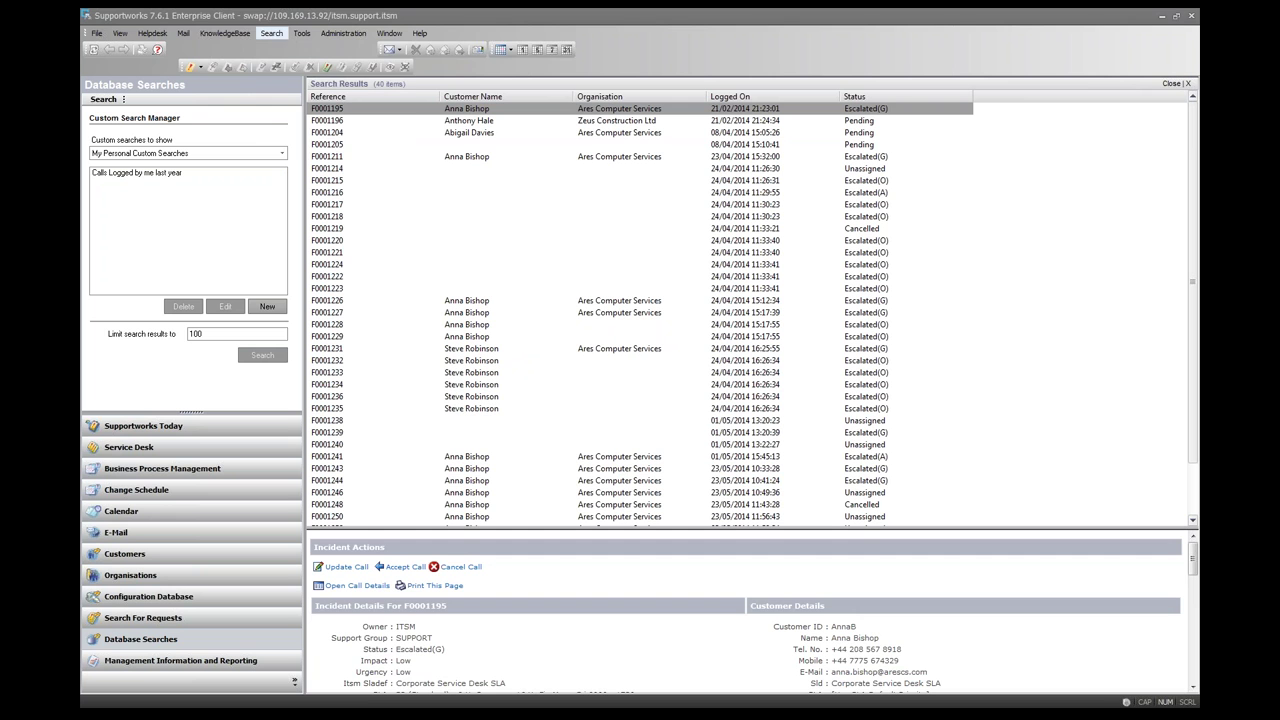
click(271, 33)
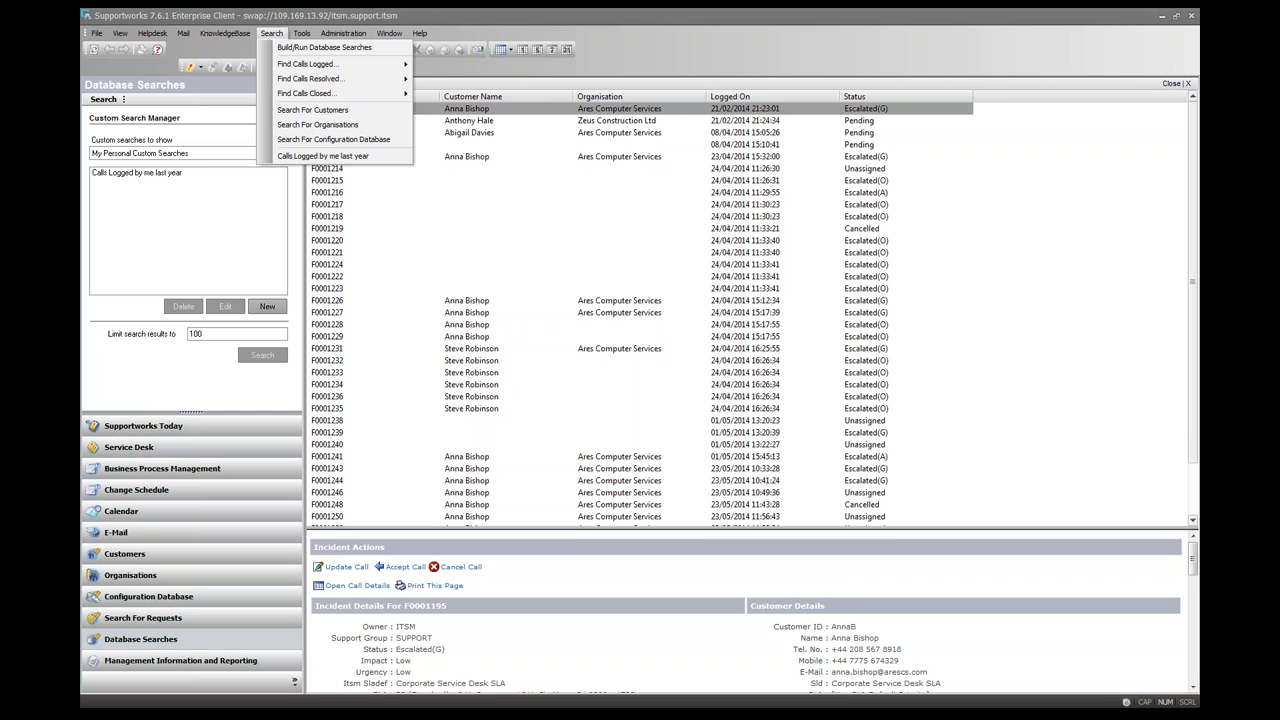
click(130, 447)
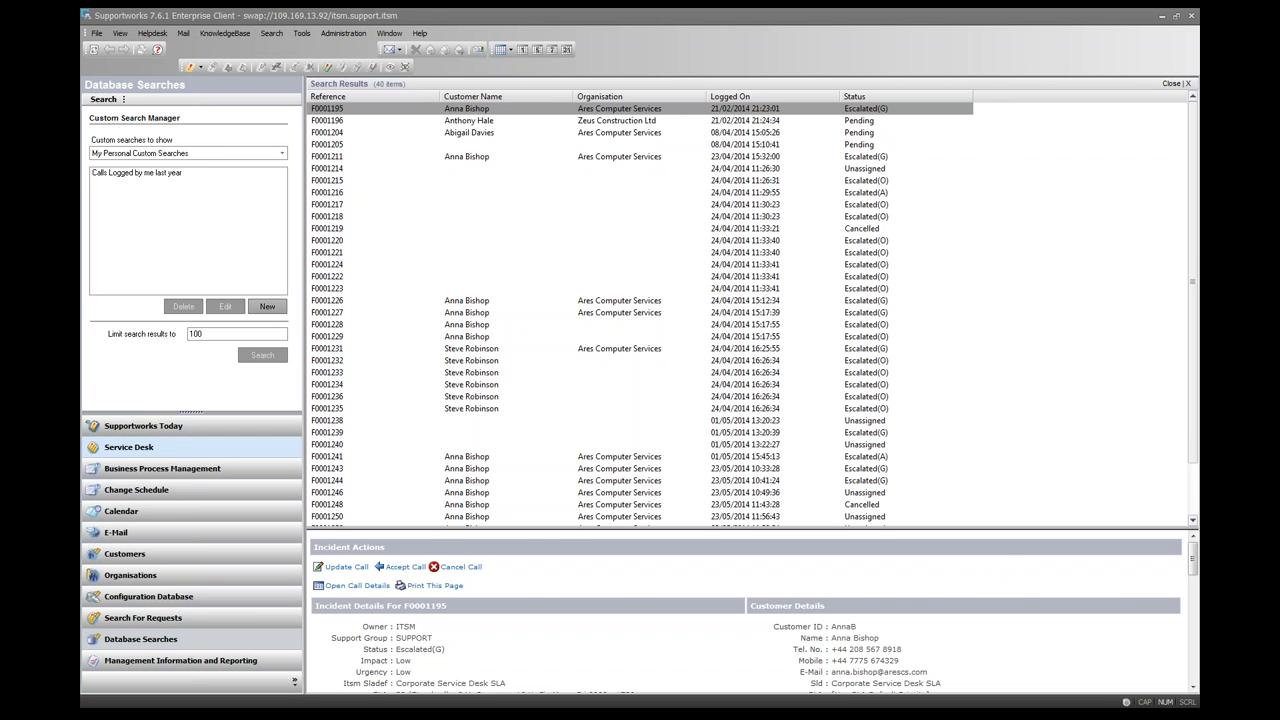
Step: Run Calls Logged by me last year from the Search menu, returning 40 calls
click(301, 33)
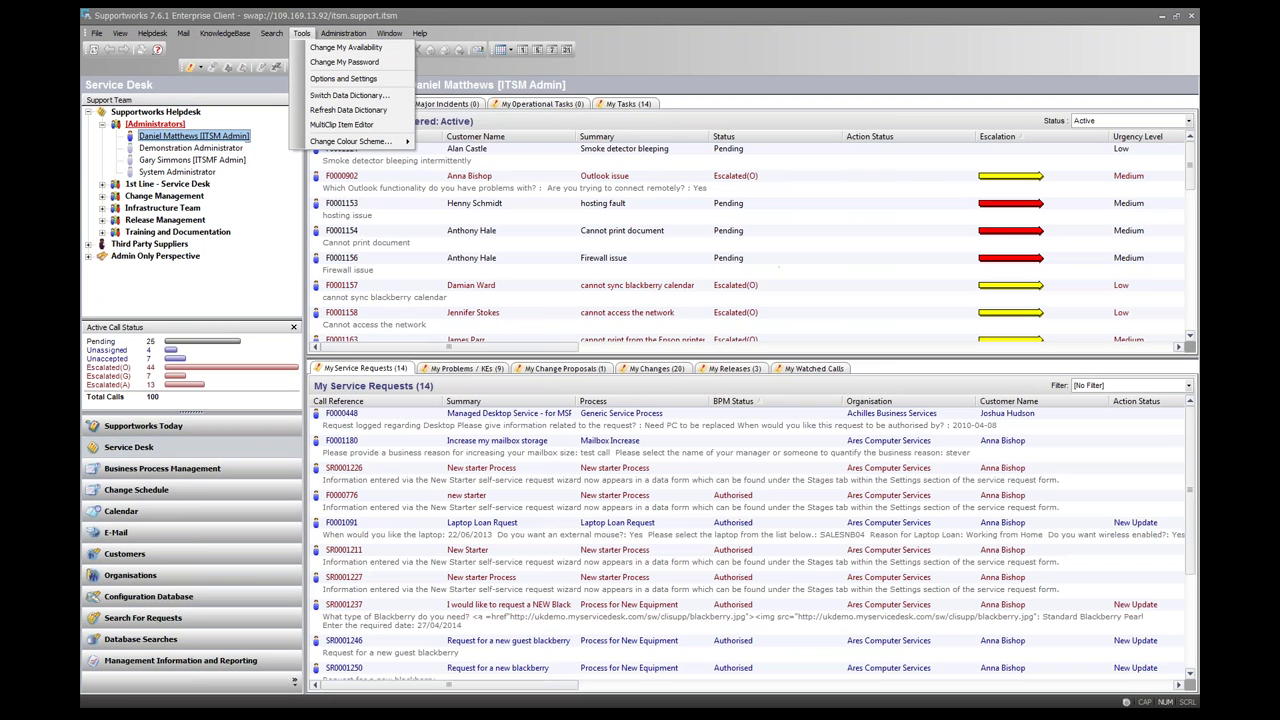
mouse_move(271, 33)
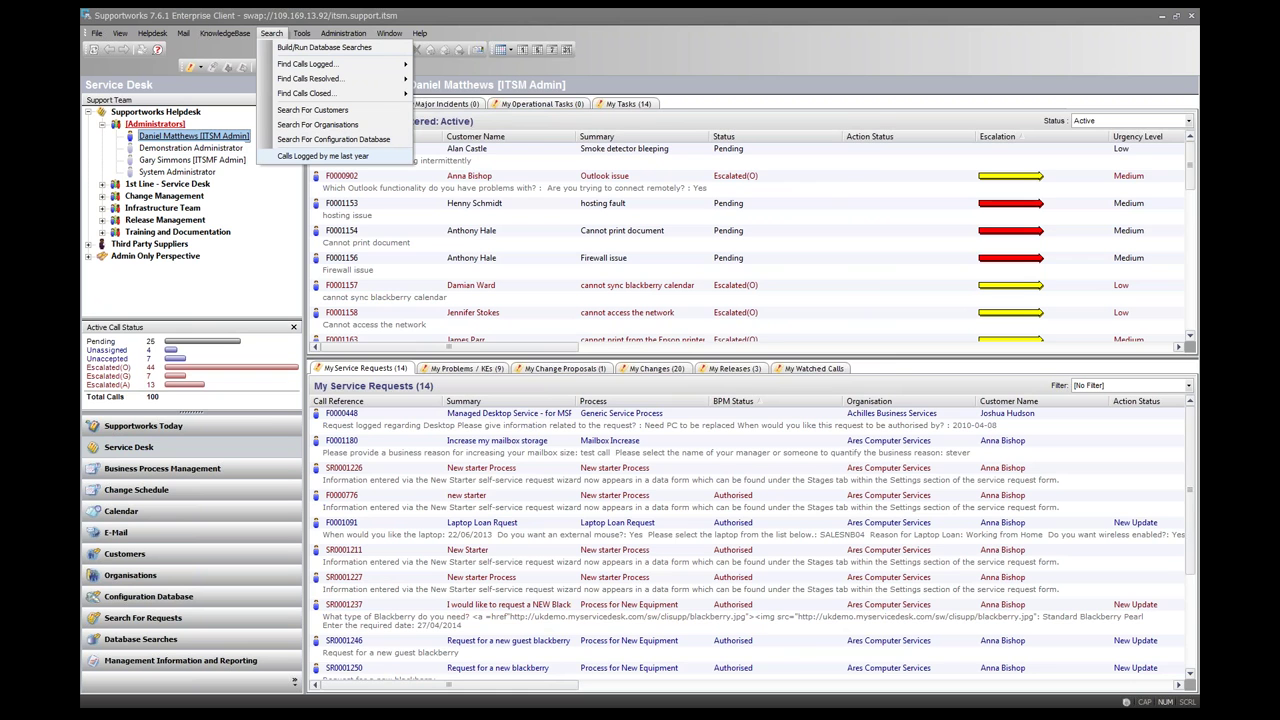
click(323, 156)
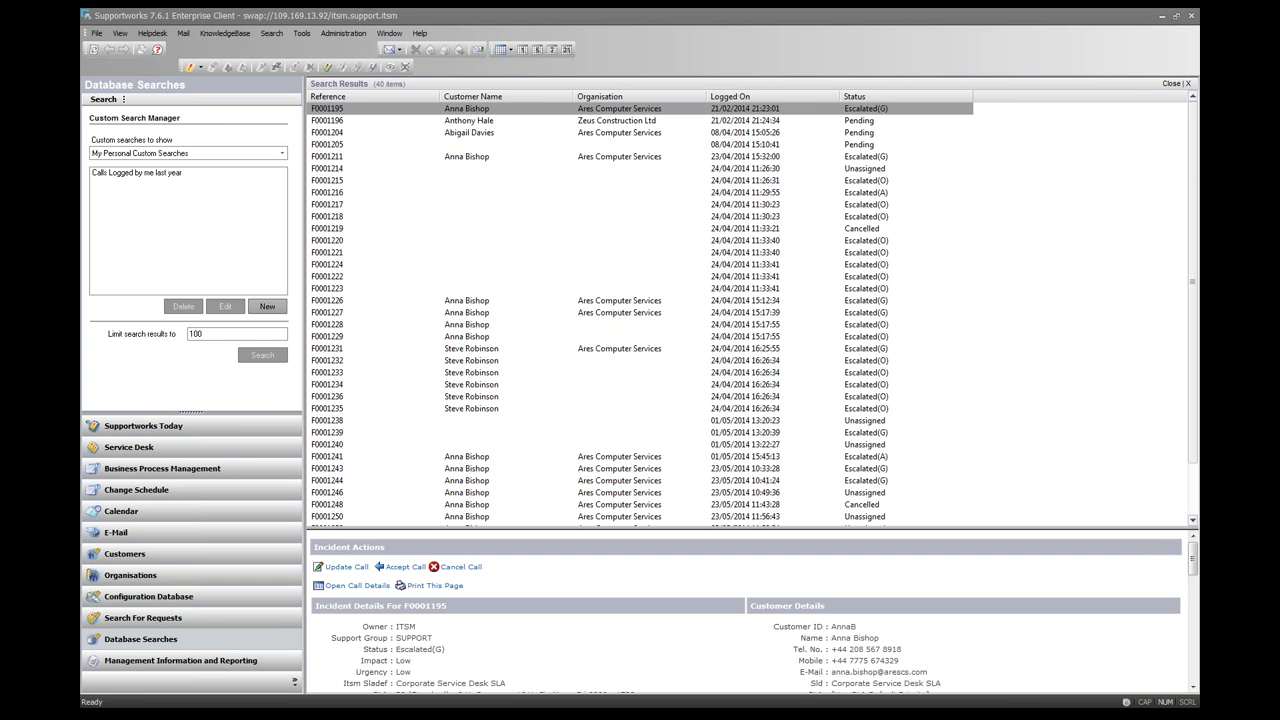
Step: Rerun the Calls Logged by me last year search, declining and then approving the SQL prompt
click(138, 172)
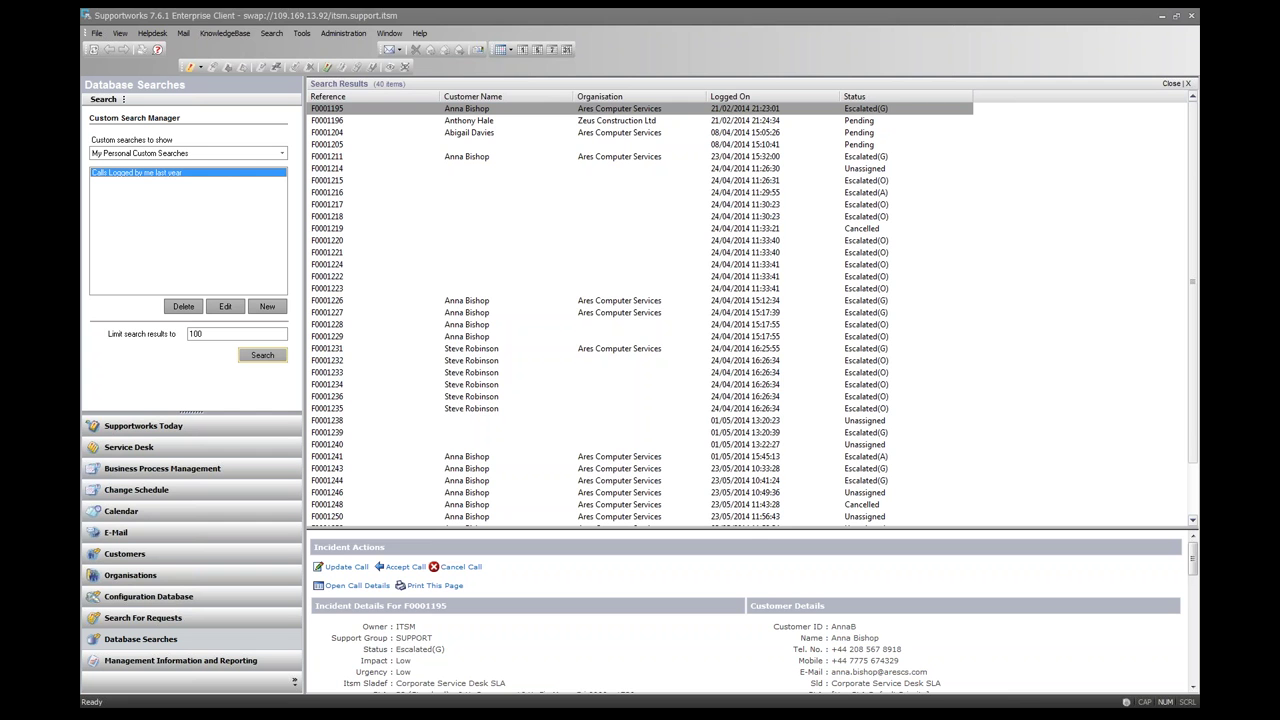
key(Return)
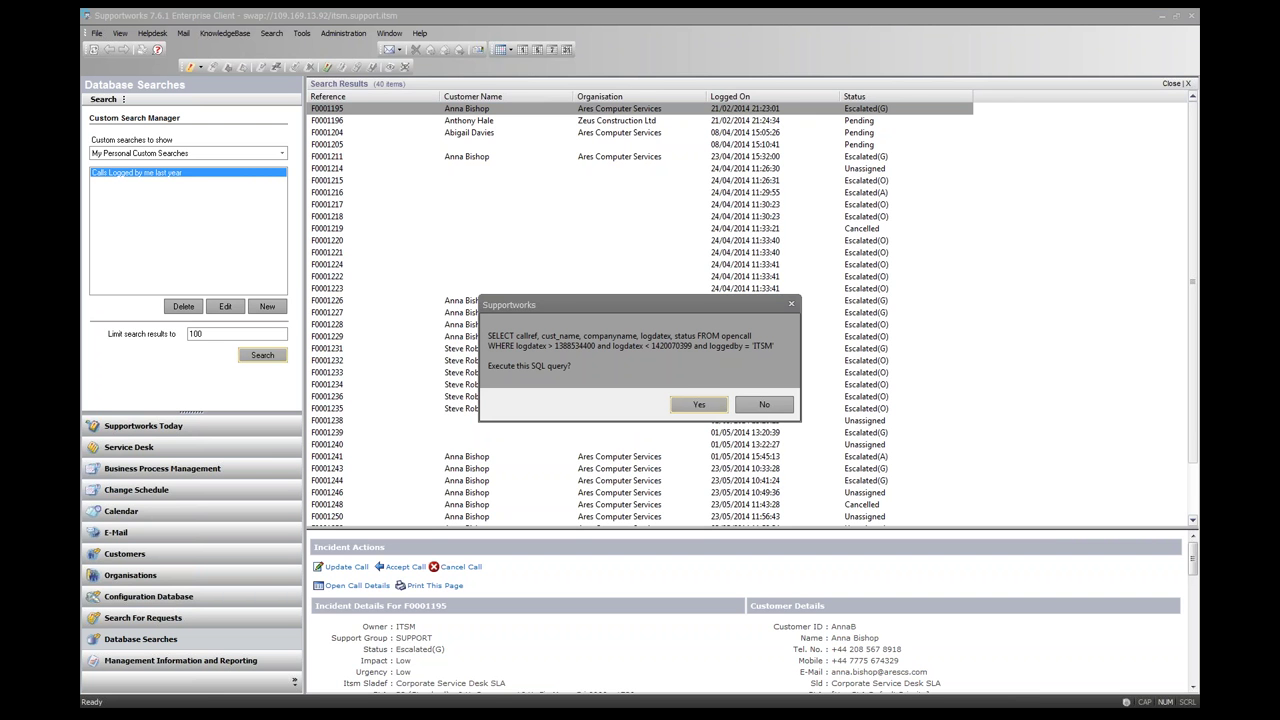
click(764, 404)
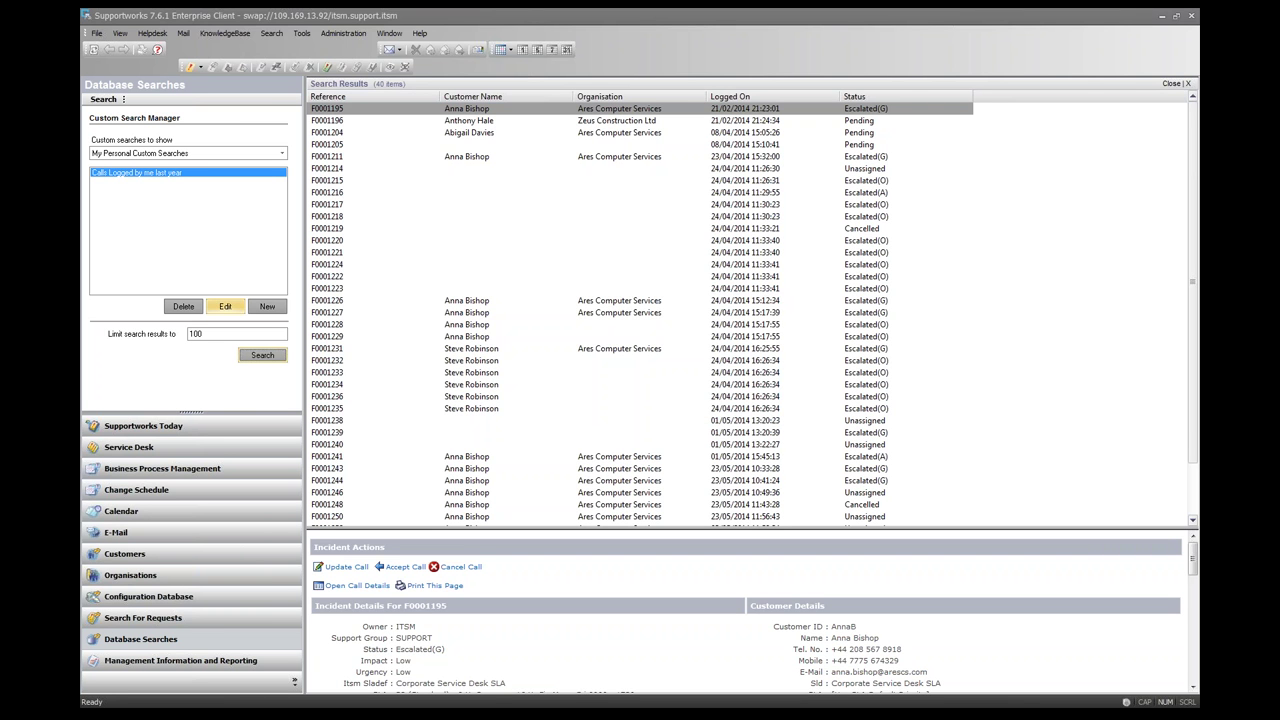
click(262, 355)
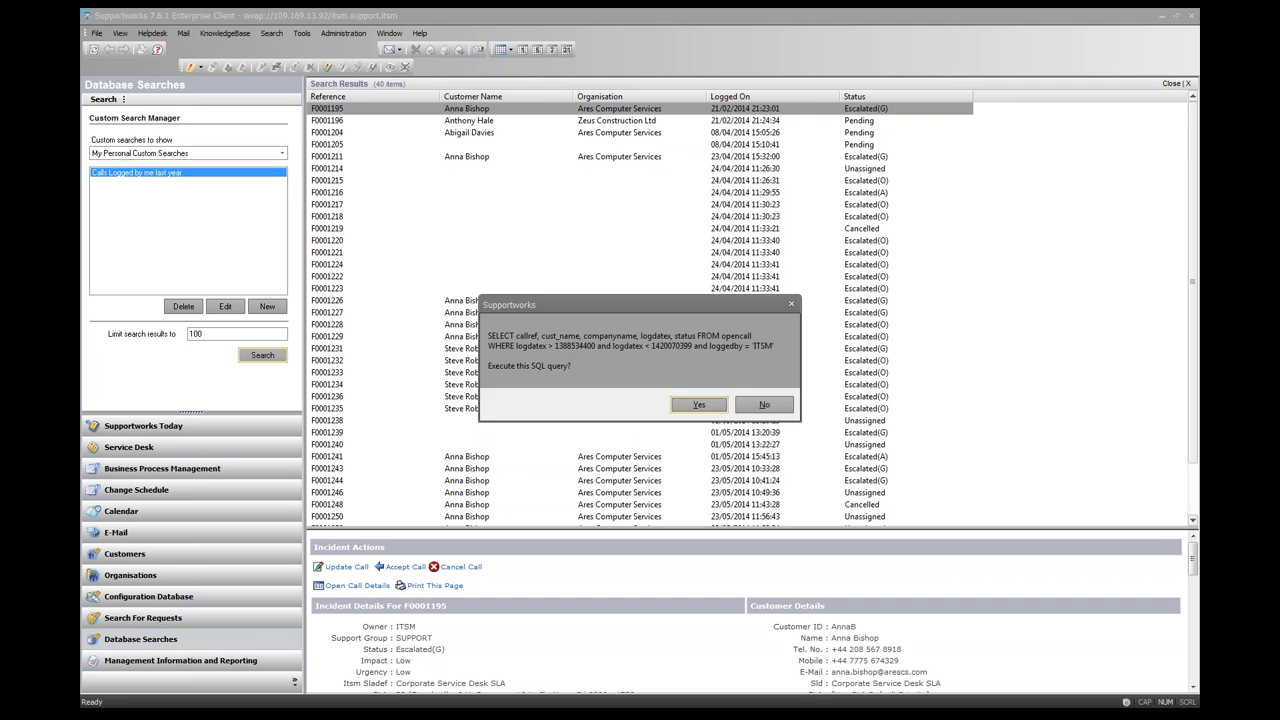
click(699, 404)
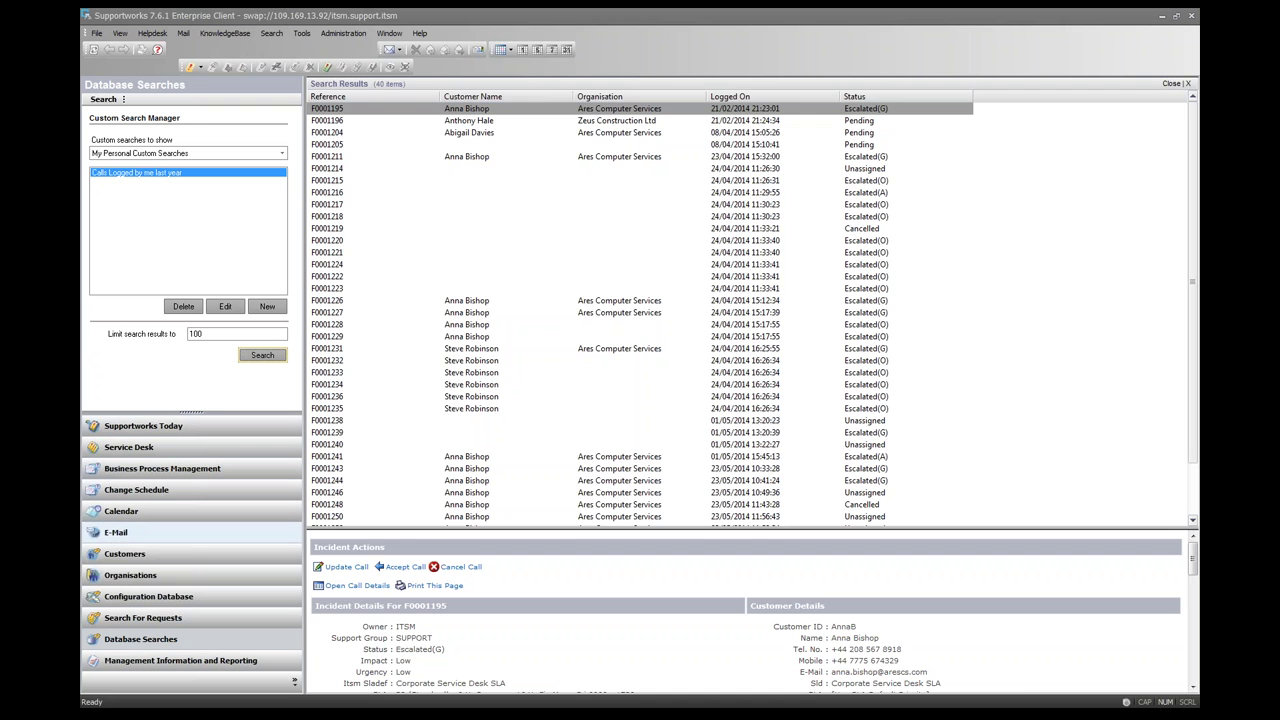
Step: Search customers by a first name and approve the SQL query, returning 2 matching customers
click(125, 553)
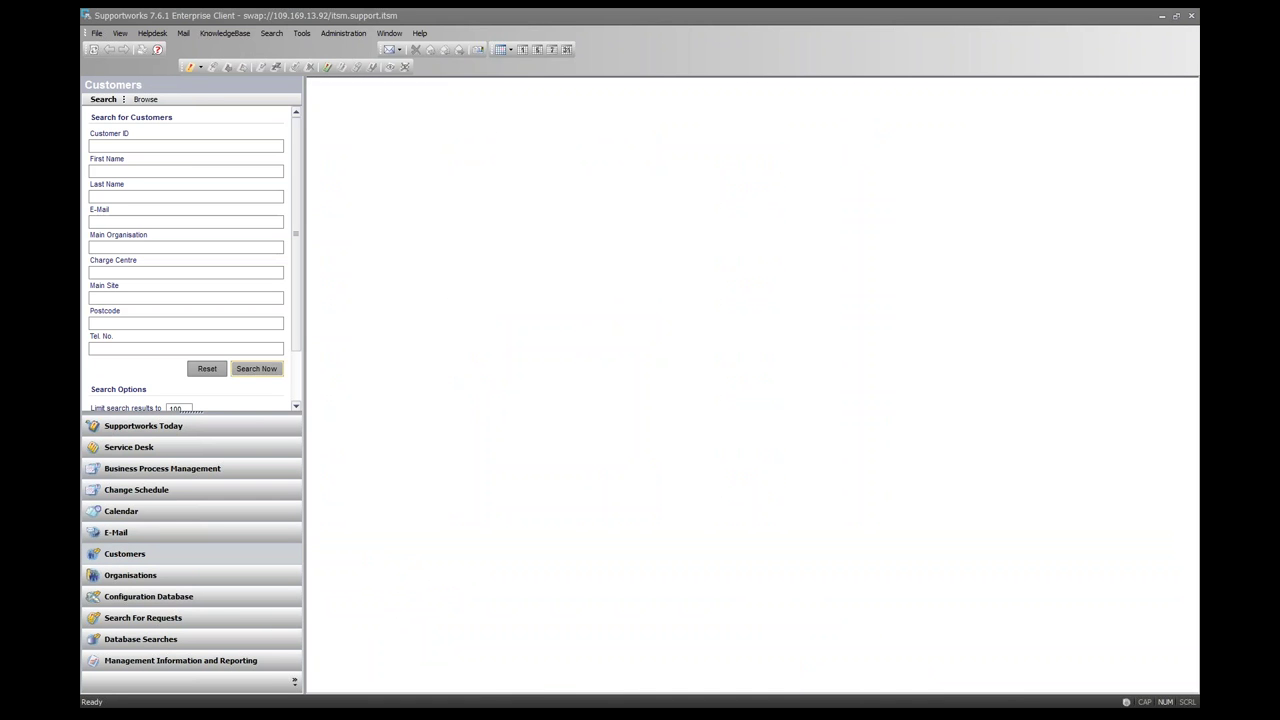
text(steve)
key(Return)
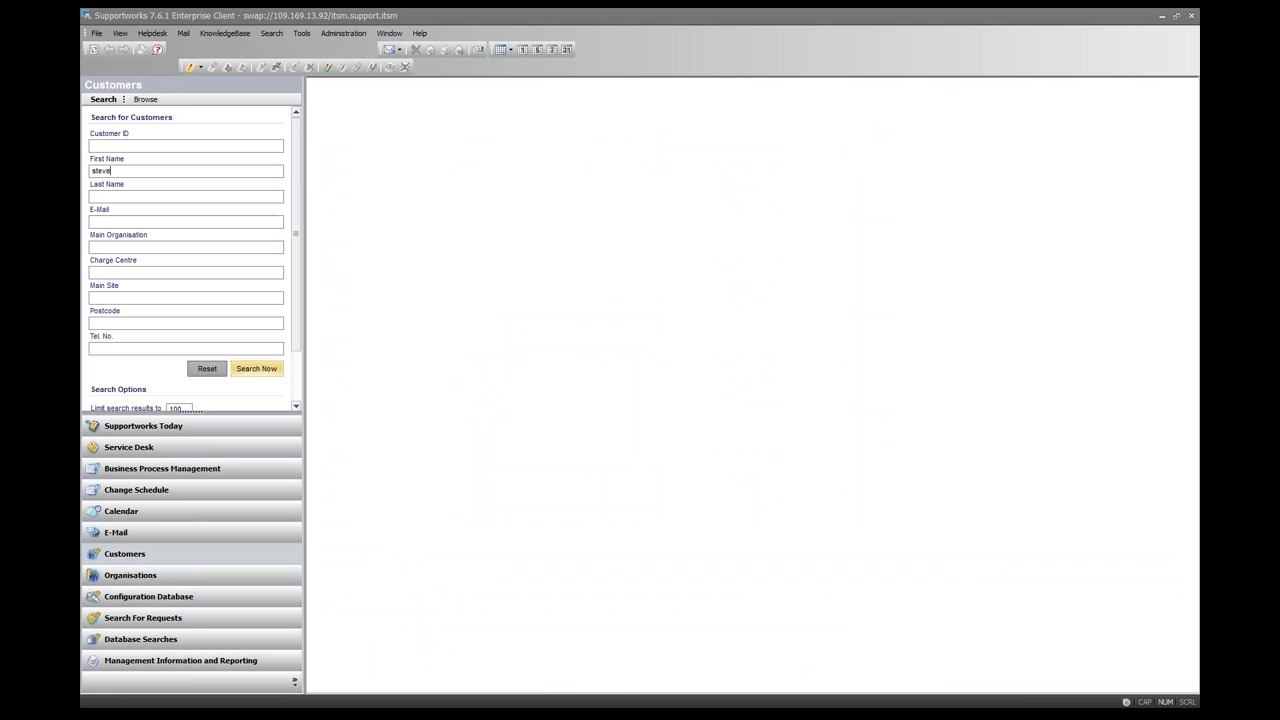
click(256, 368)
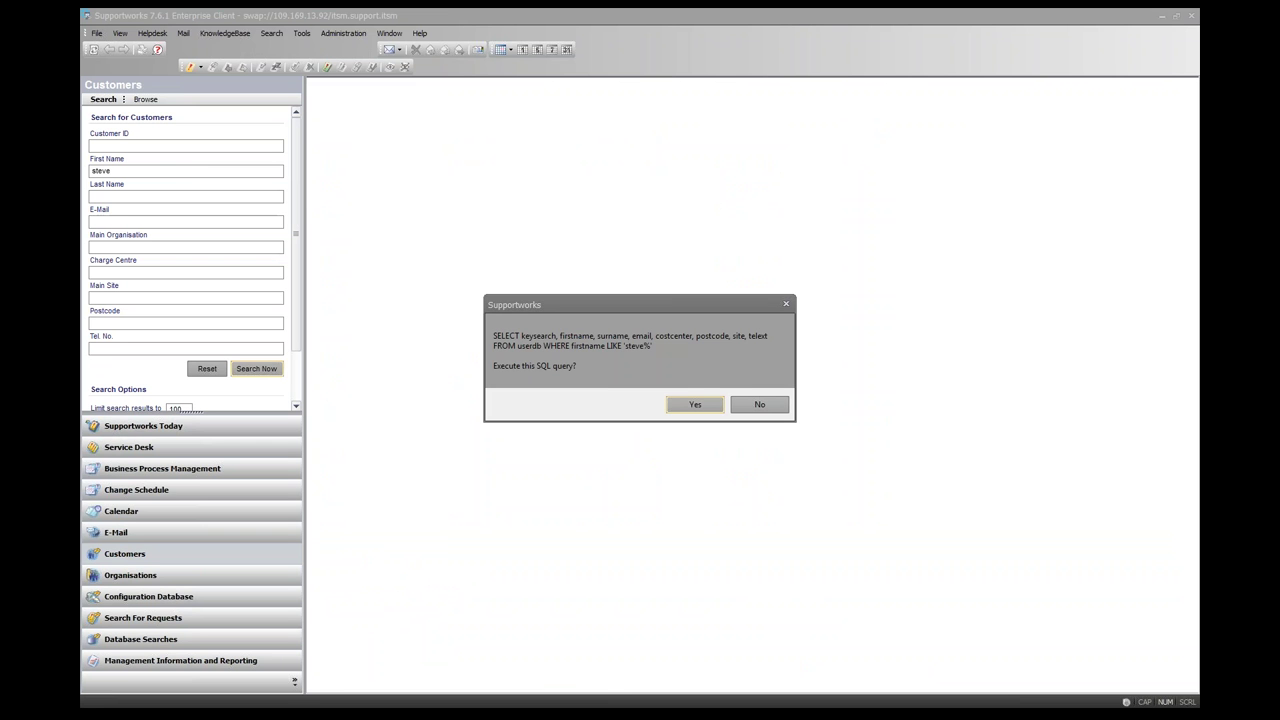
key(Return)
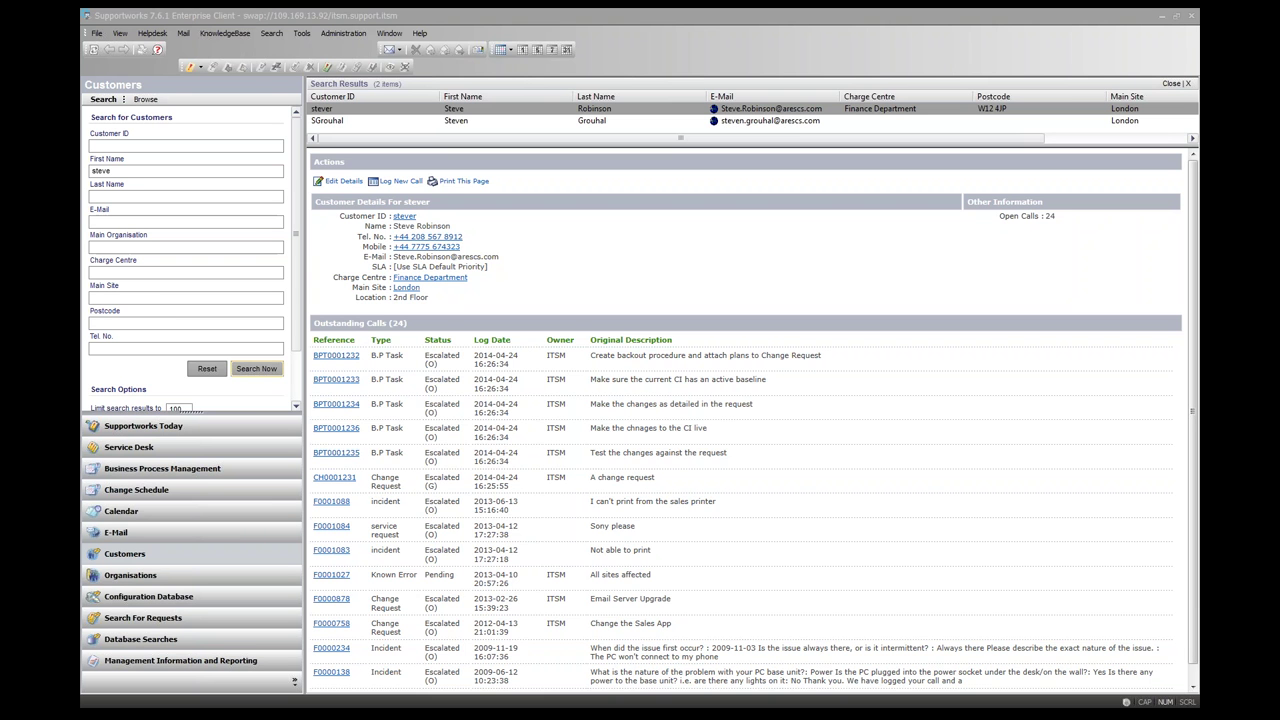
Step: Open the Calls logged by Company report under System Reports > Hornbill Academy
click(180, 660)
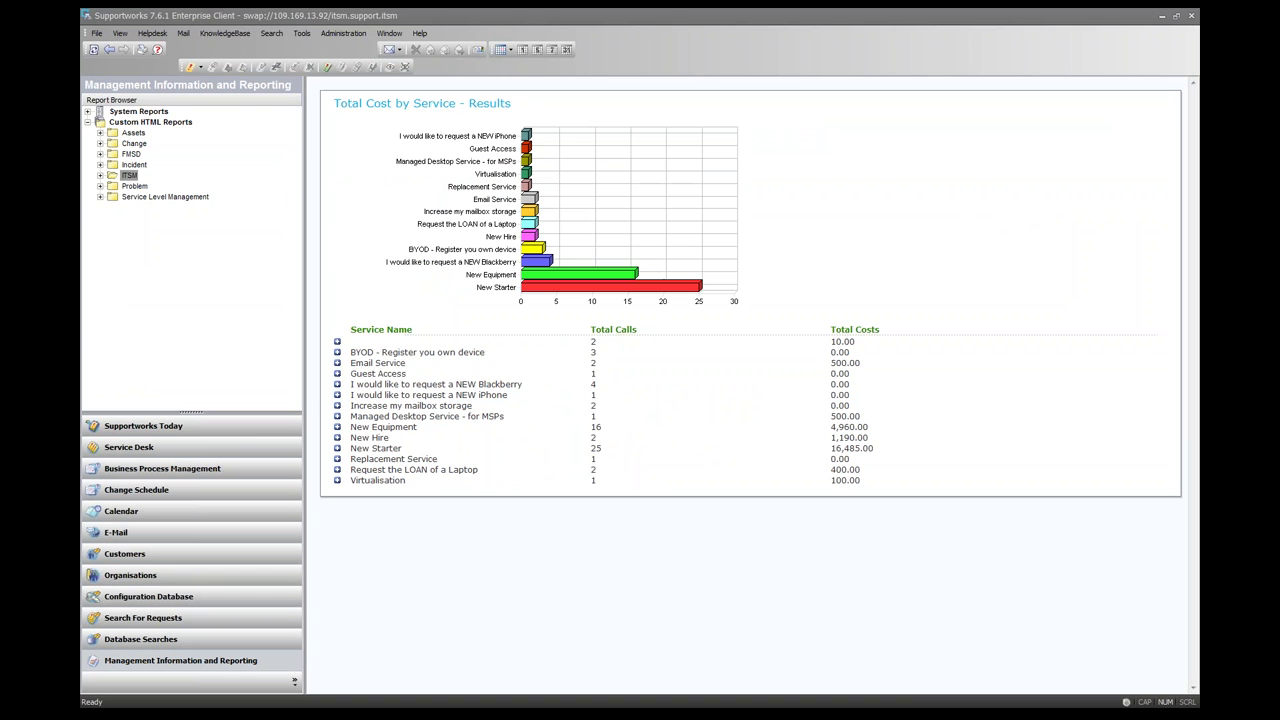
click(98, 112)
double_click(98, 112)
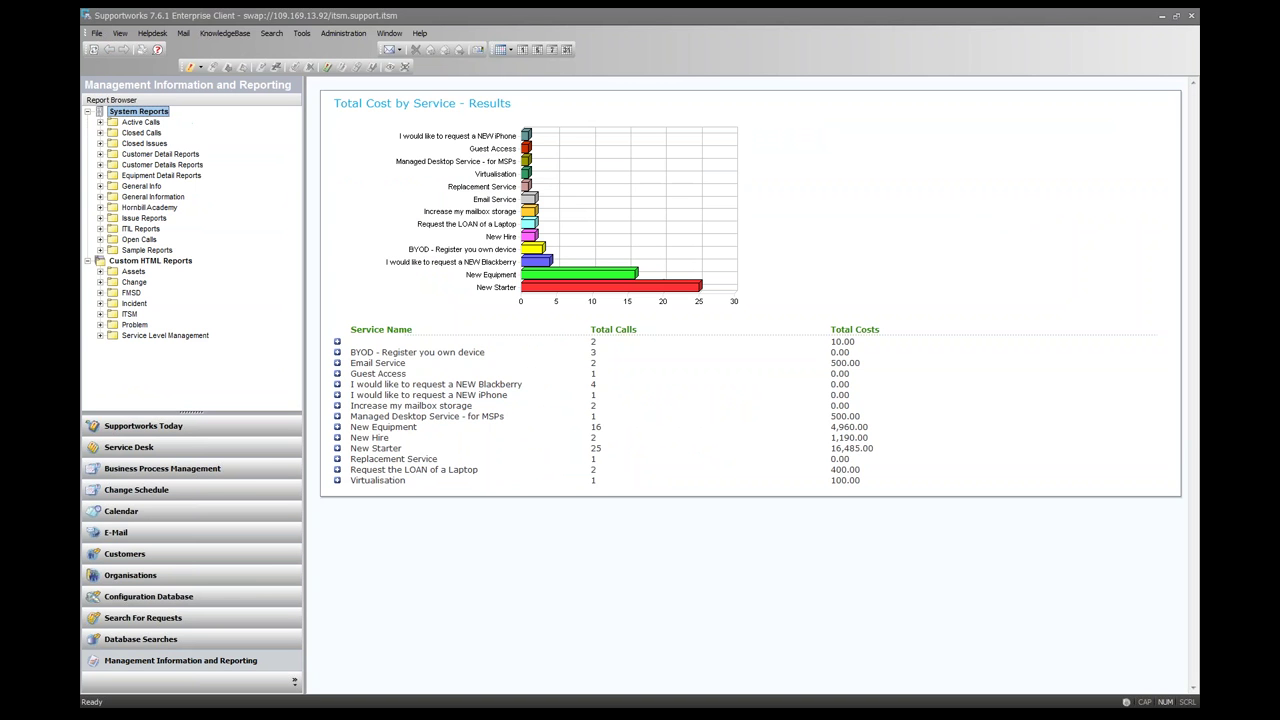
double_click(149, 207)
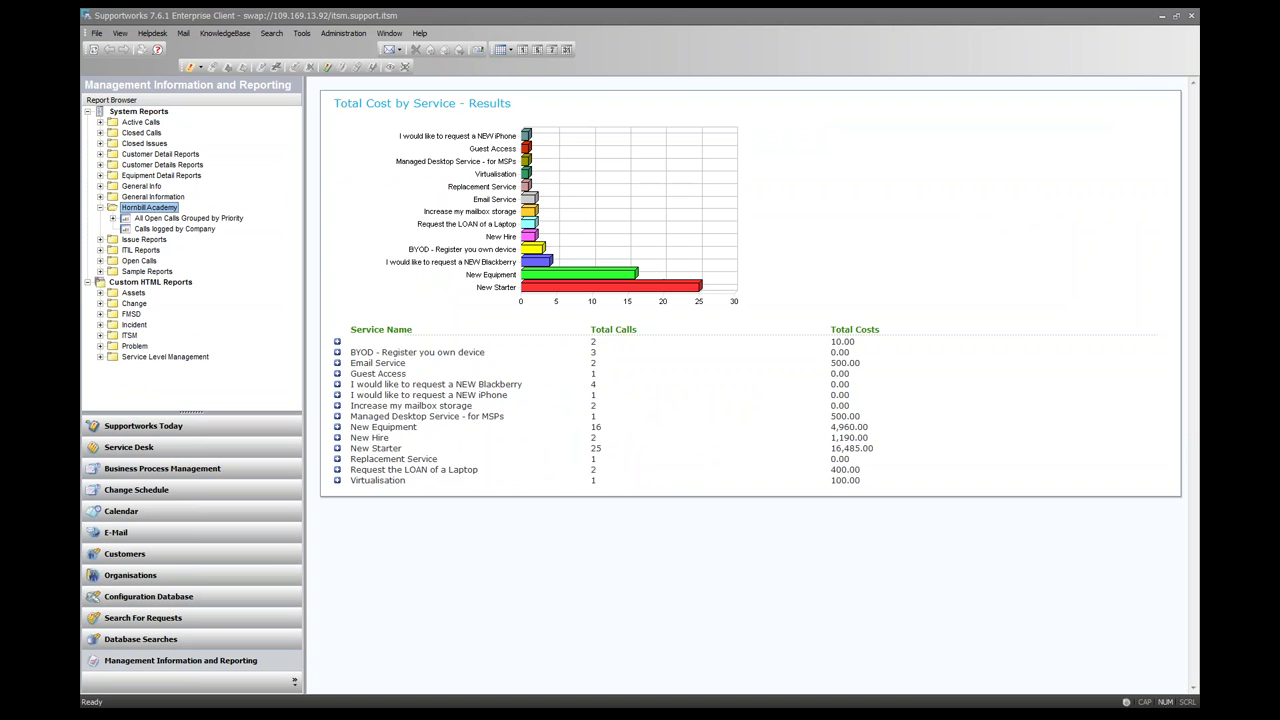
click(175, 229)
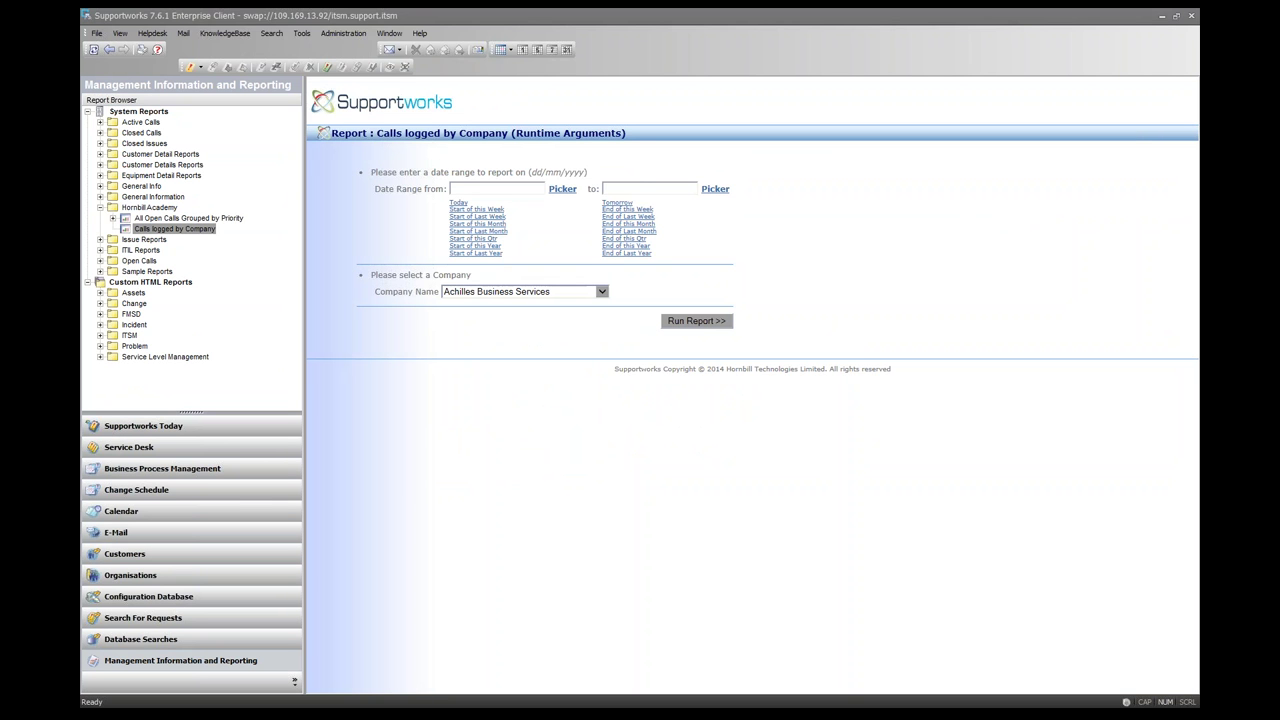
Step: Run the report from start date 01/01/2014 and filter its calls by a first name
click(626, 245)
click(601, 291)
key(Return)
text(01/01/2014)
key(Return)
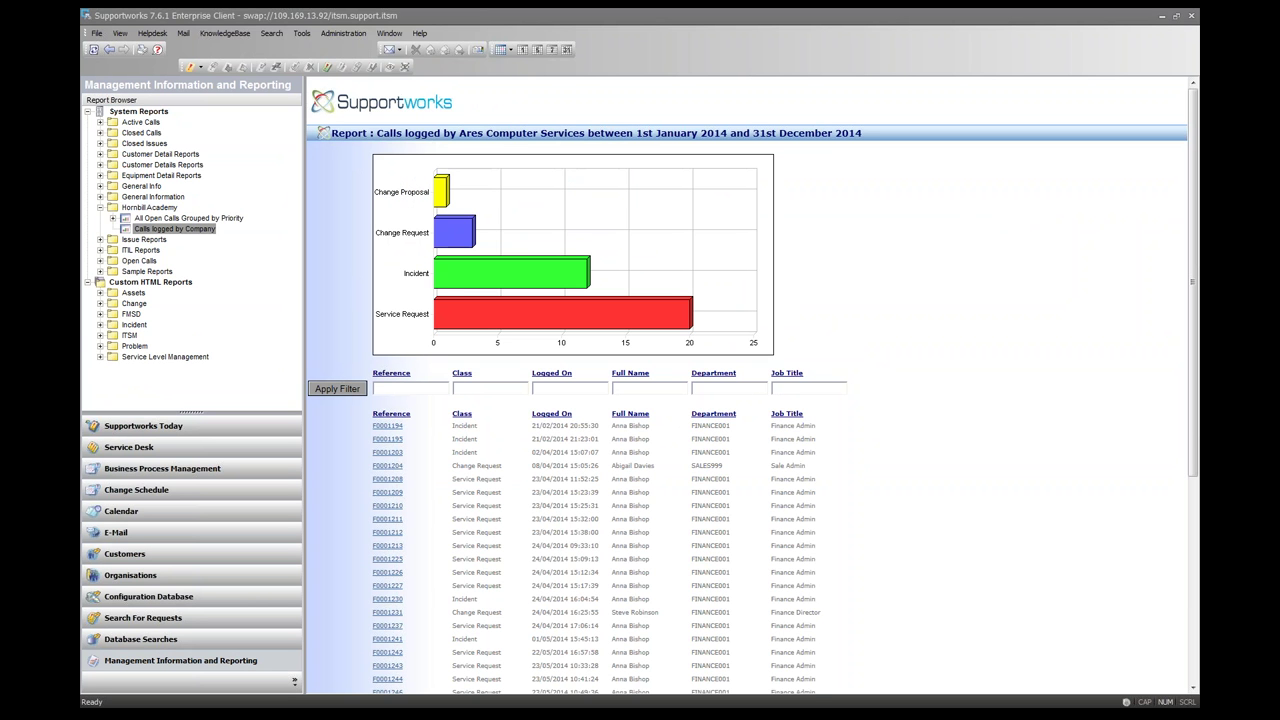
text(Alan)
key(Return)
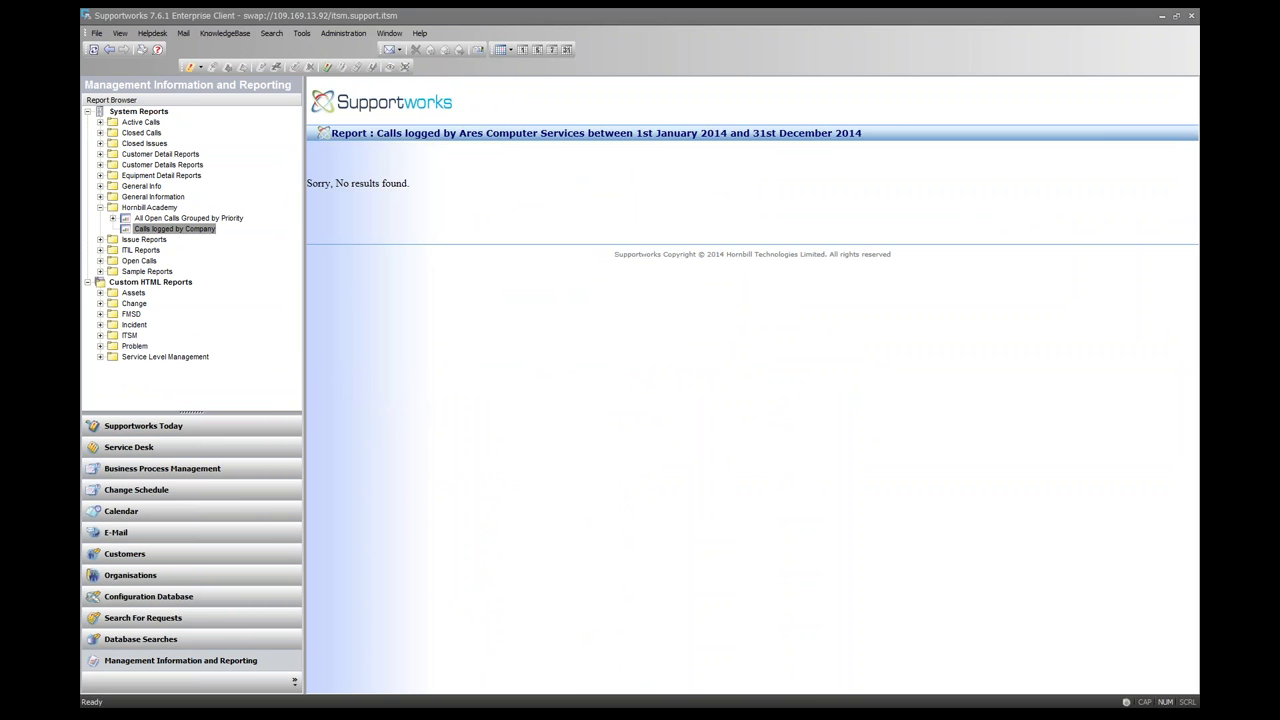
Step: Rerun the report for last year for Ares Computer Services and enter a first-name filter
key(alt+Left)
click(475, 253)
click(626, 253)
click(602, 291)
click(490, 318)
click(696, 320)
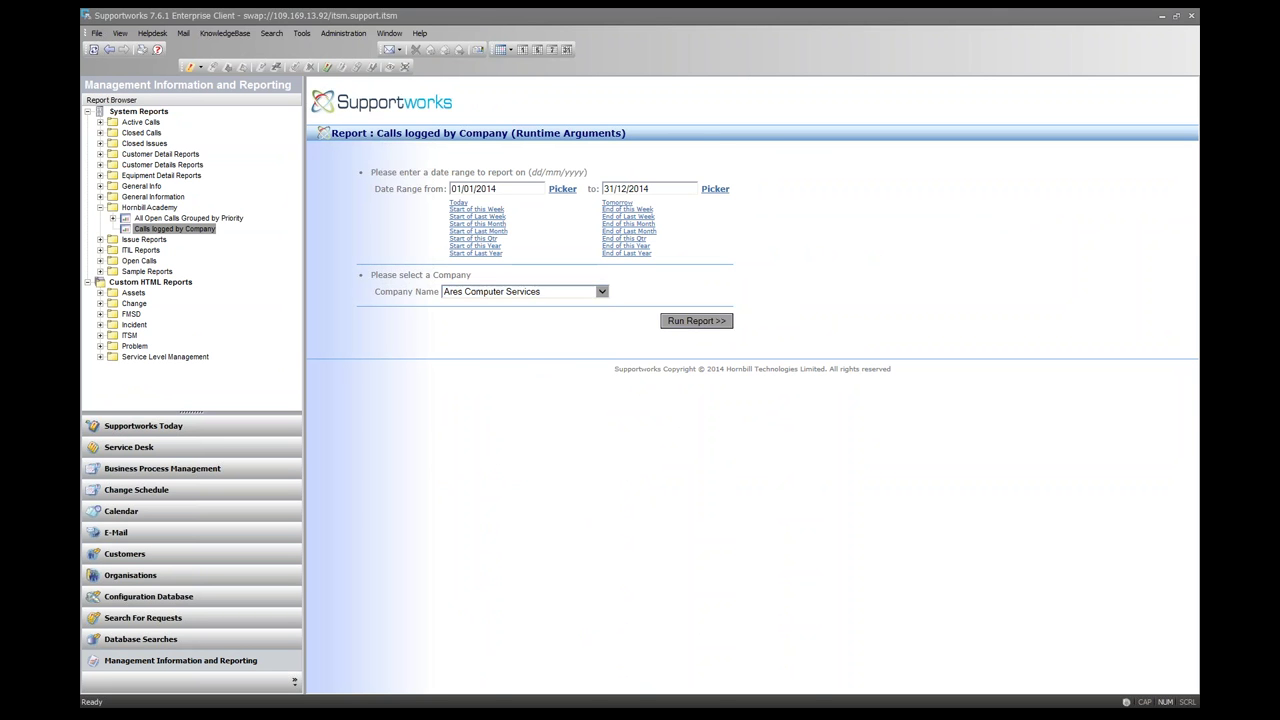
text(Alan%)
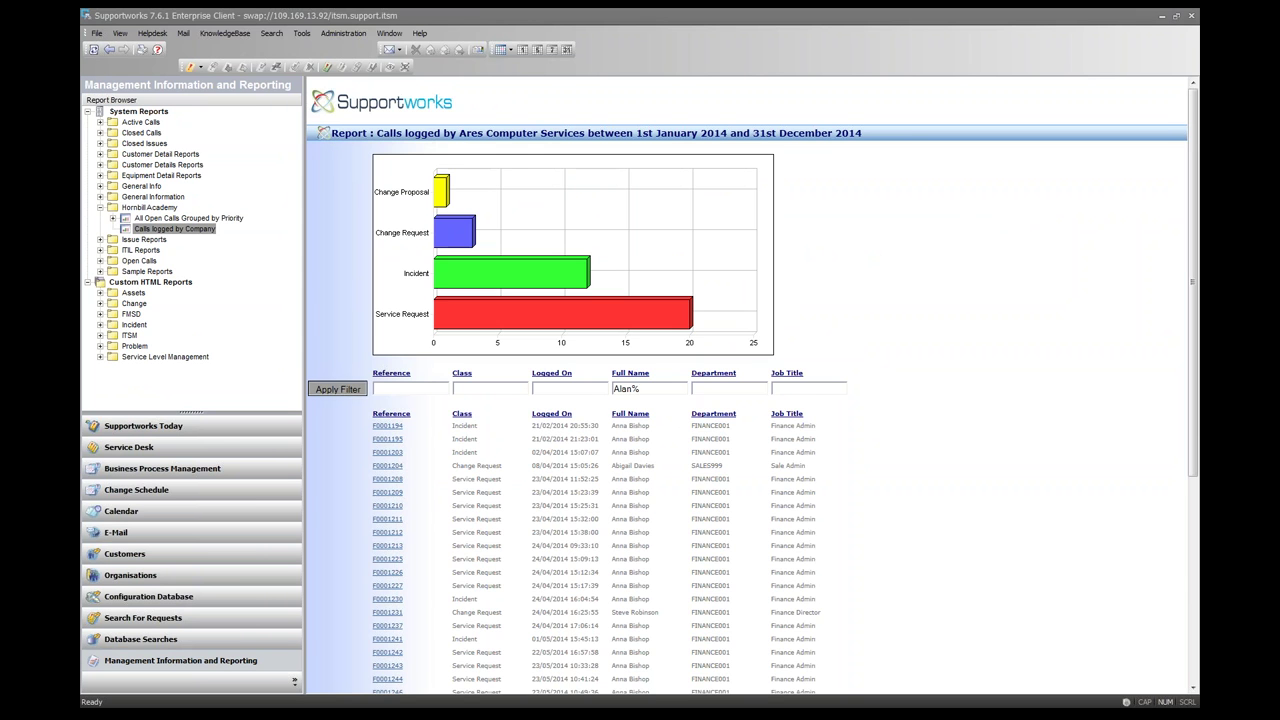
Step: Apply the name filter, then rerun the last-year Ares Computer Services report without it
key(Return)
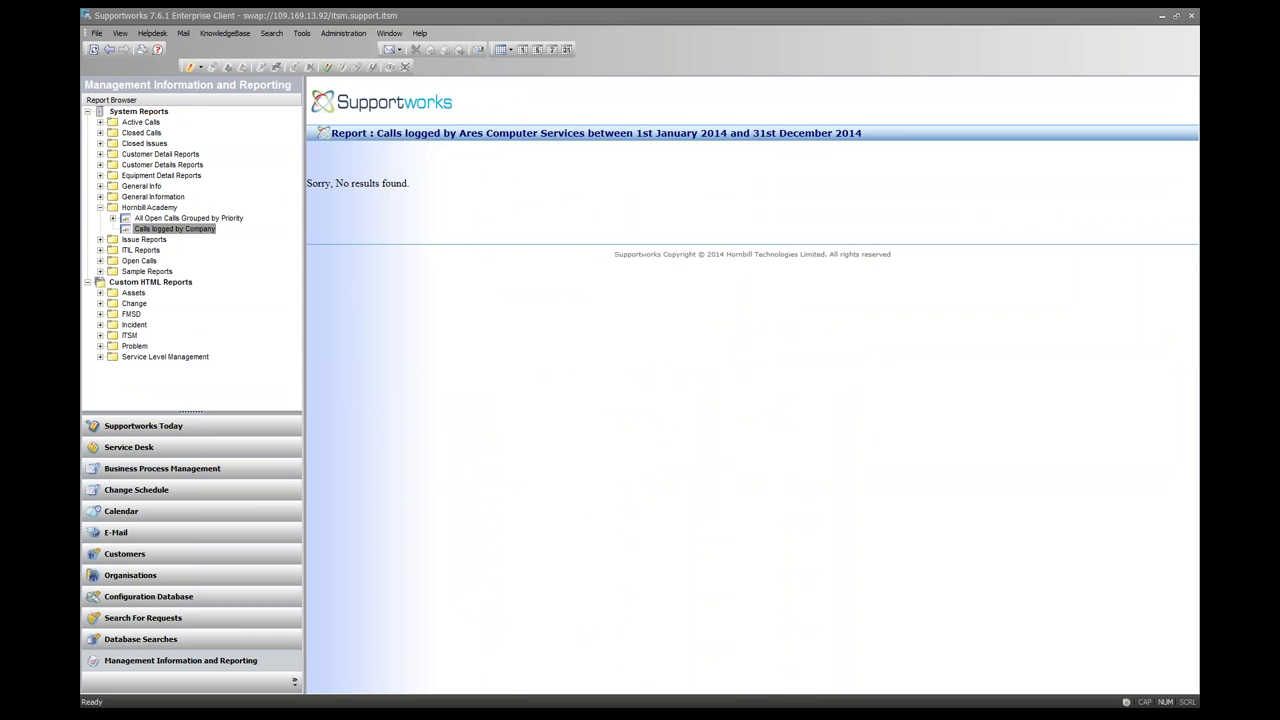
key(F5)
key(alt+Down)
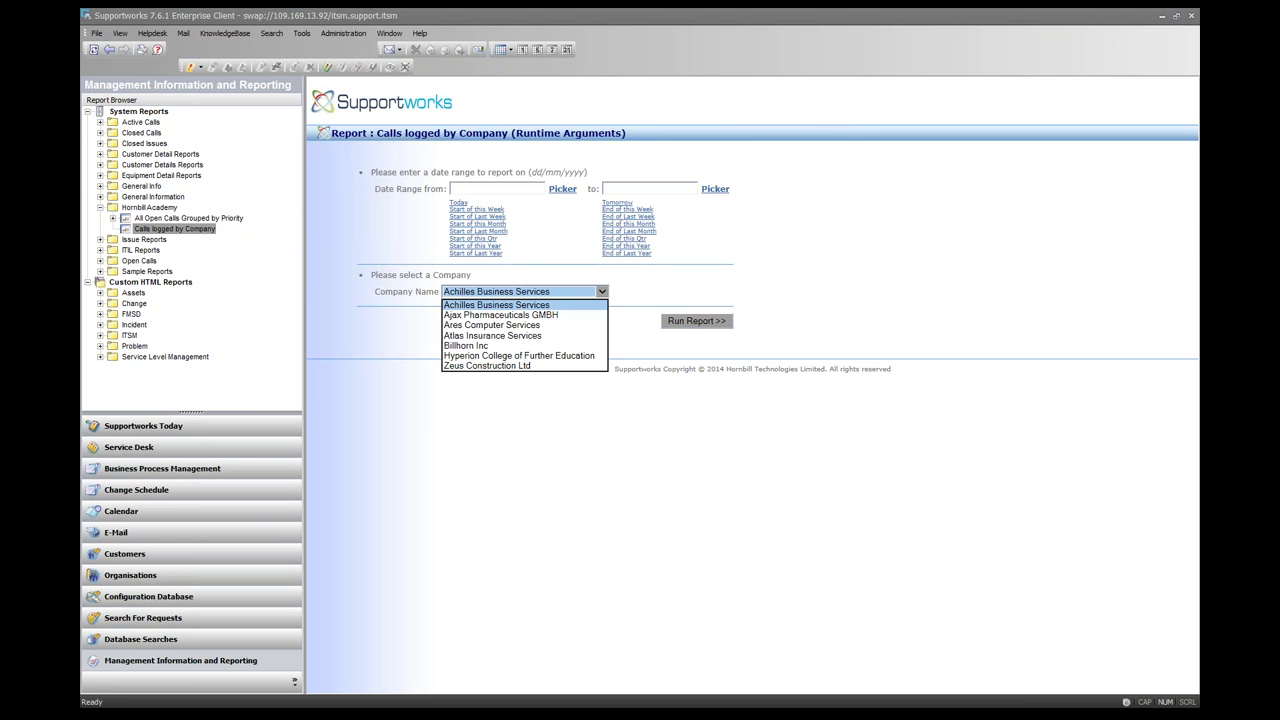
key(Down)
key(Down)
key(Return)
click(475, 253)
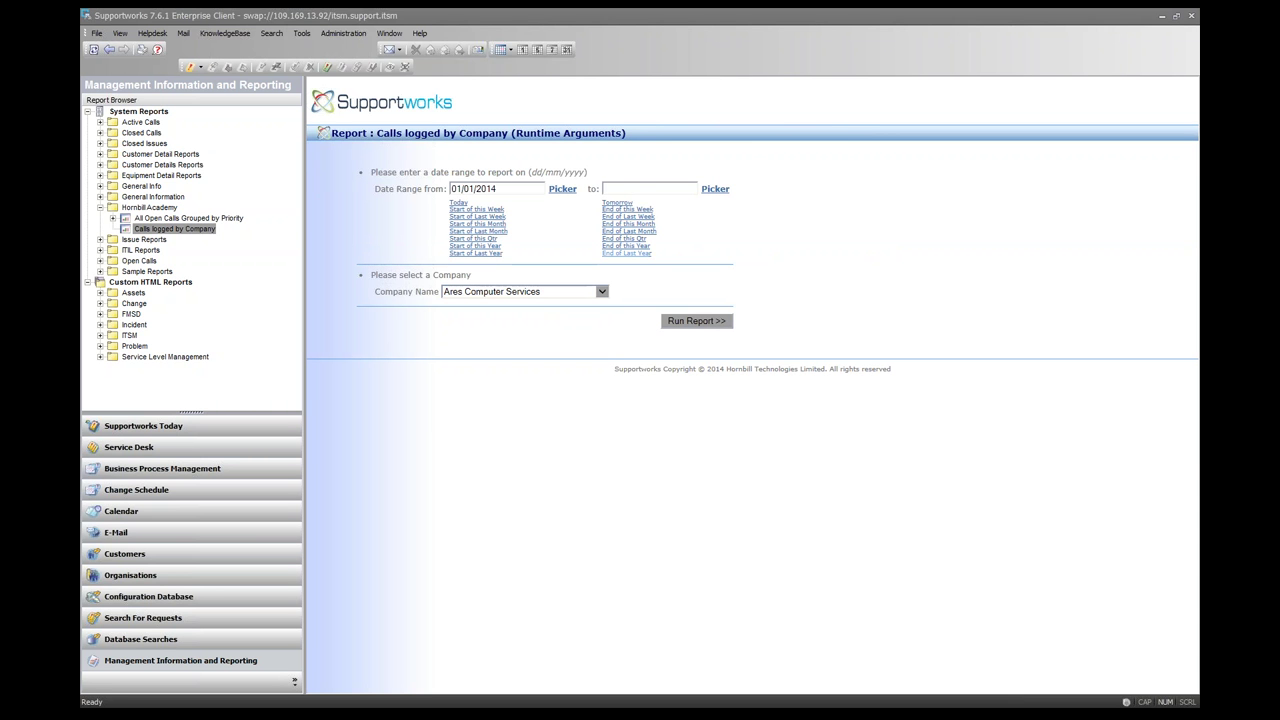
click(626, 245)
click(696, 320)
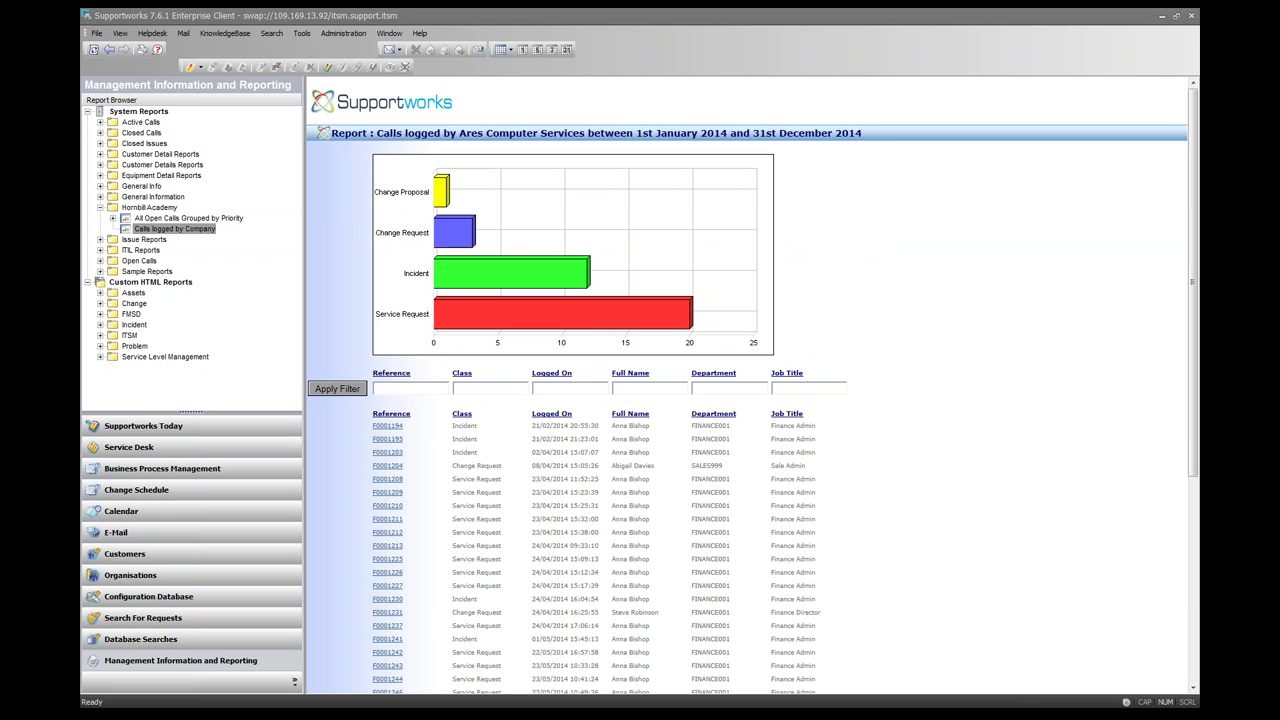
Step: Schedule the All Open Calls Grouped by Priority report and bring up the job's properties
right_click(156, 220)
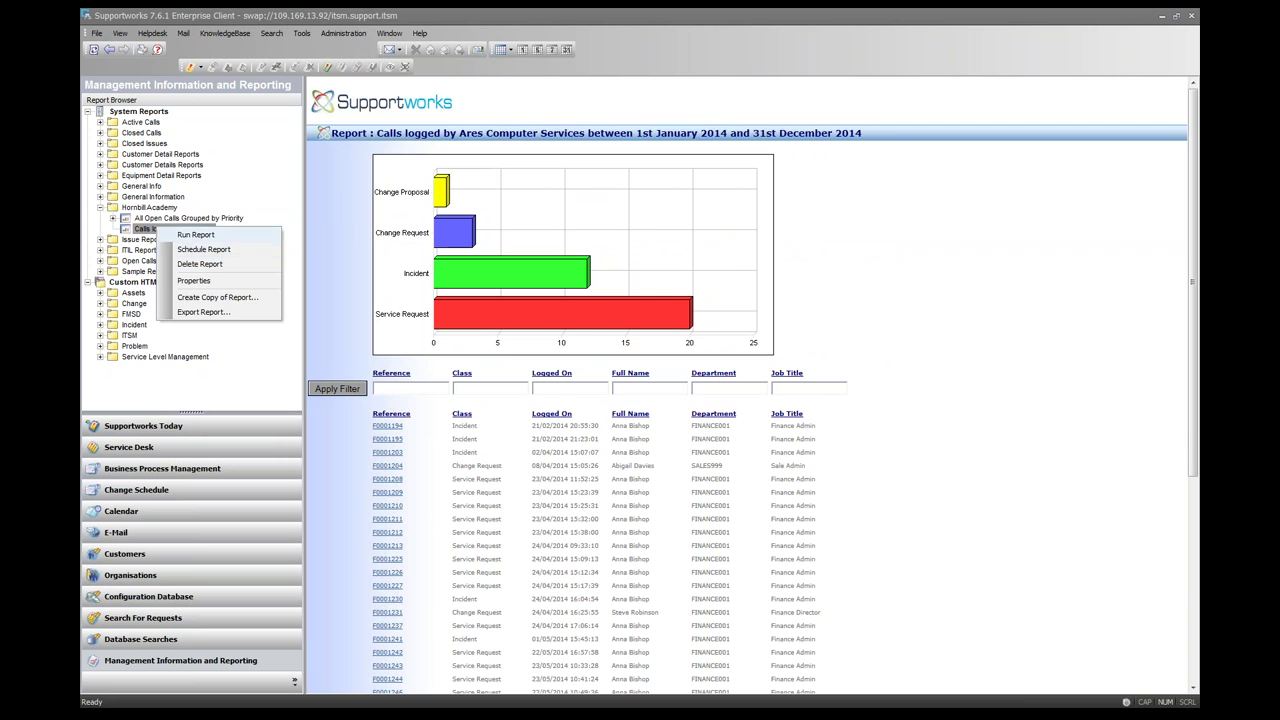
click(166, 229)
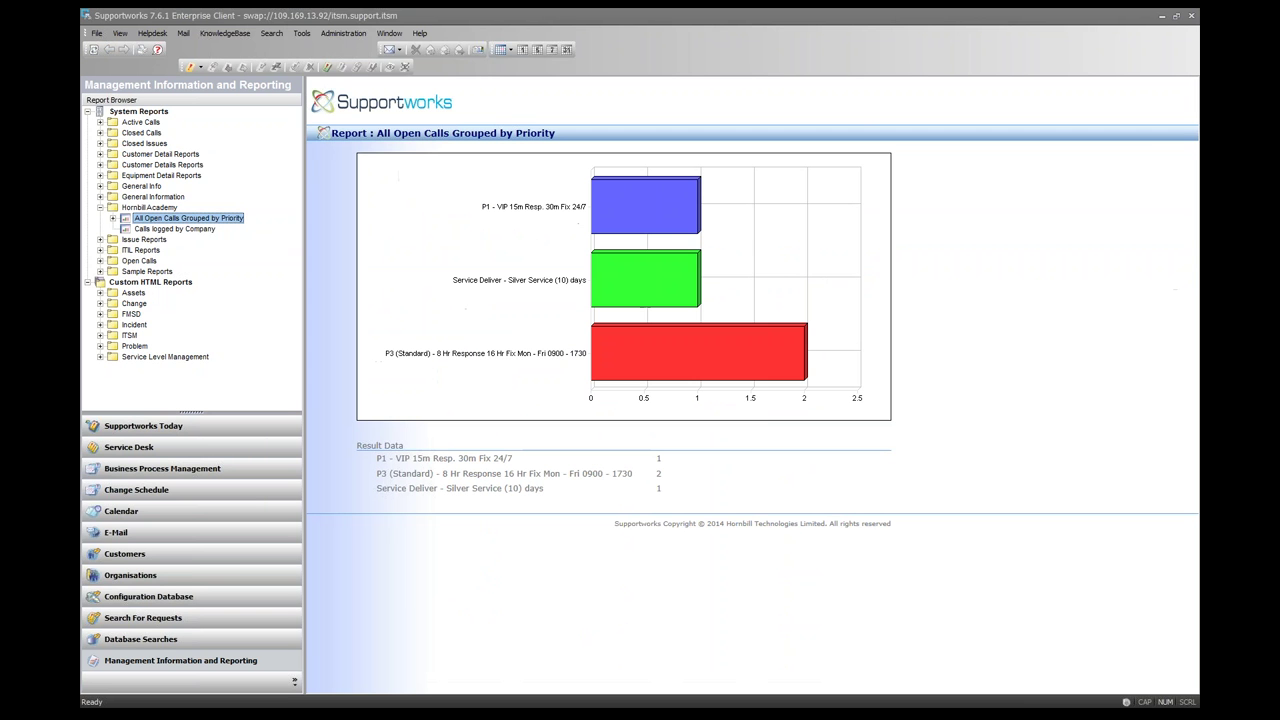
click(112, 218)
right_click(160, 230)
click(192, 254)
Step: Set the scheduled job to run once a month on Monday
click(673, 274)
click(637, 299)
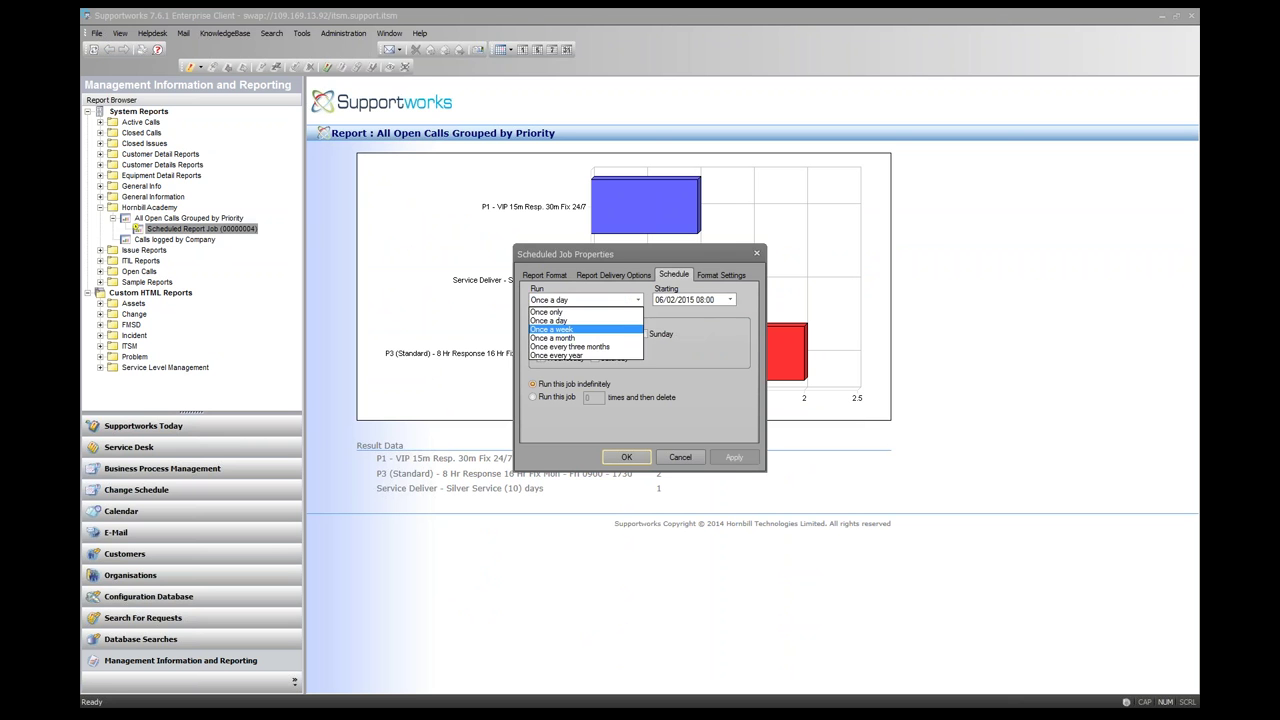
click(575, 337)
click(650, 325)
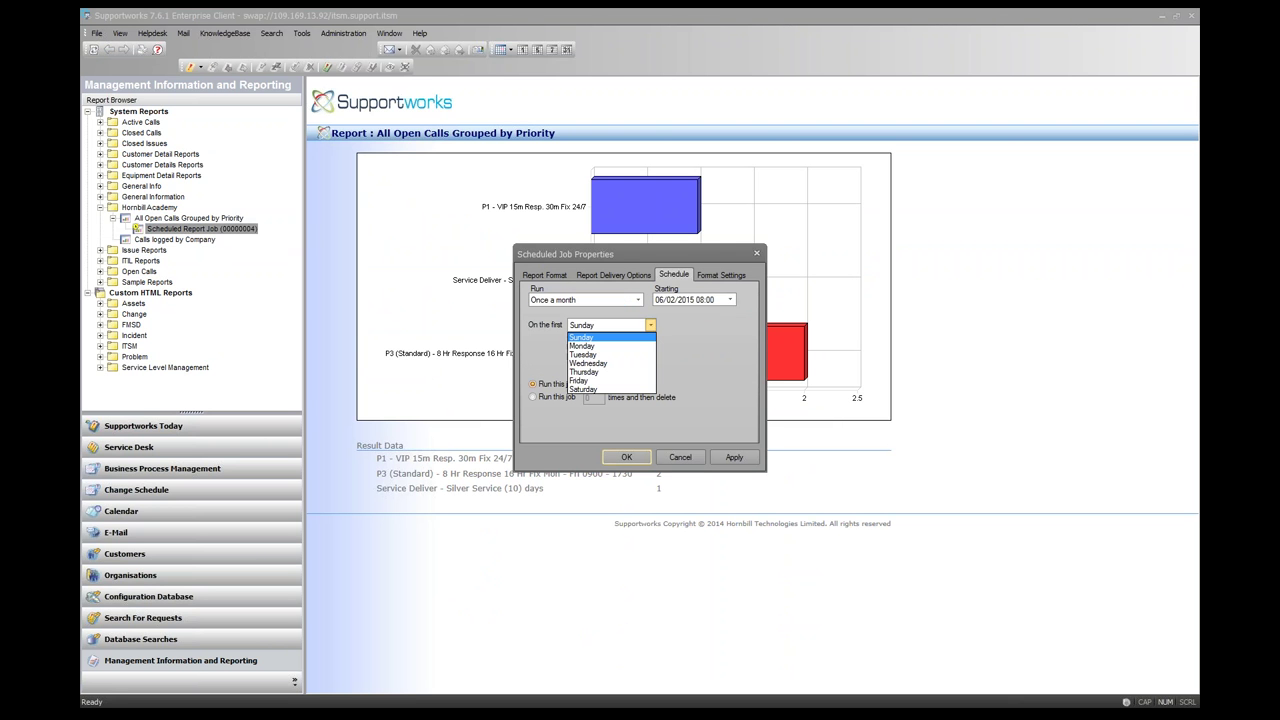
key(Return)
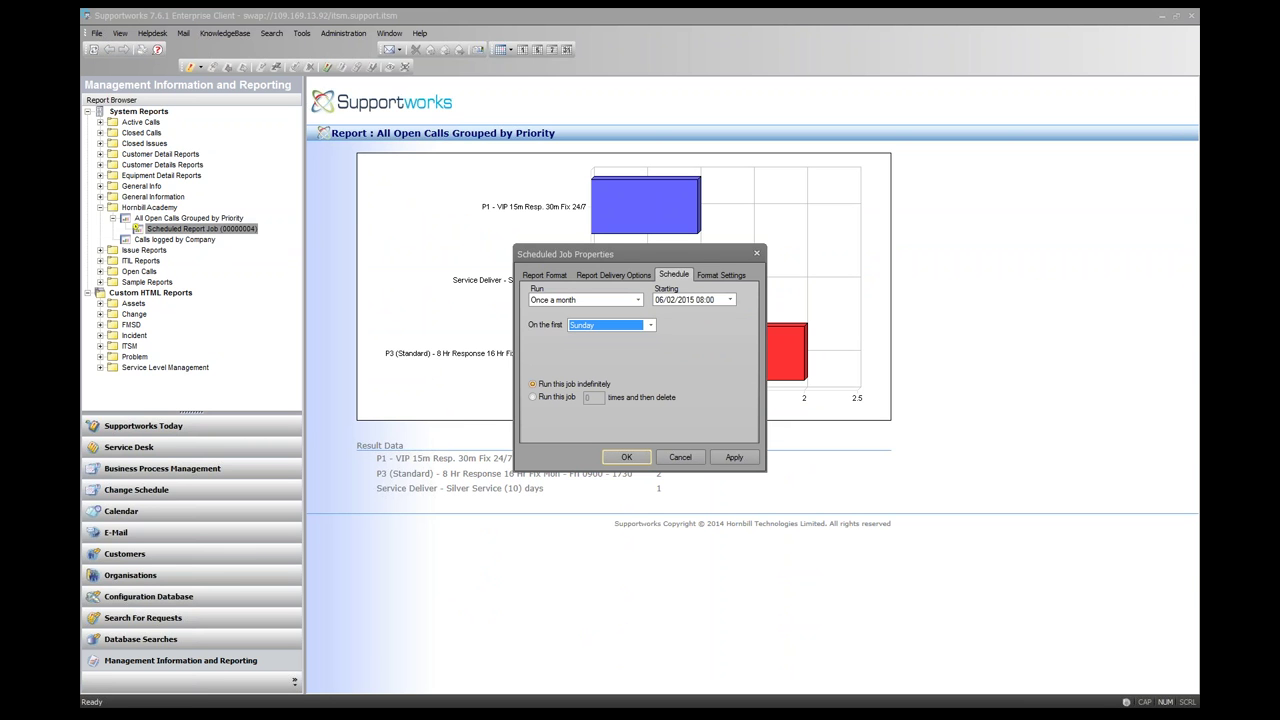
click(637, 299)
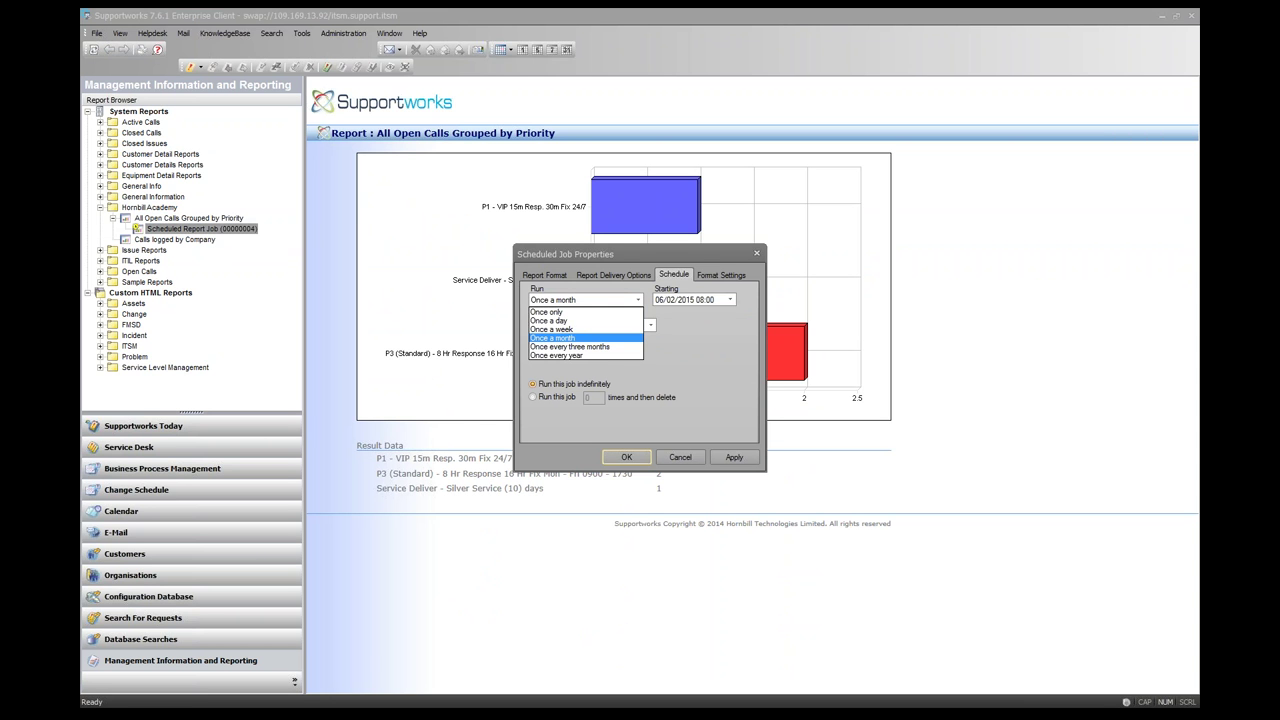
key(Return)
key(Tab)
key(alt+Down)
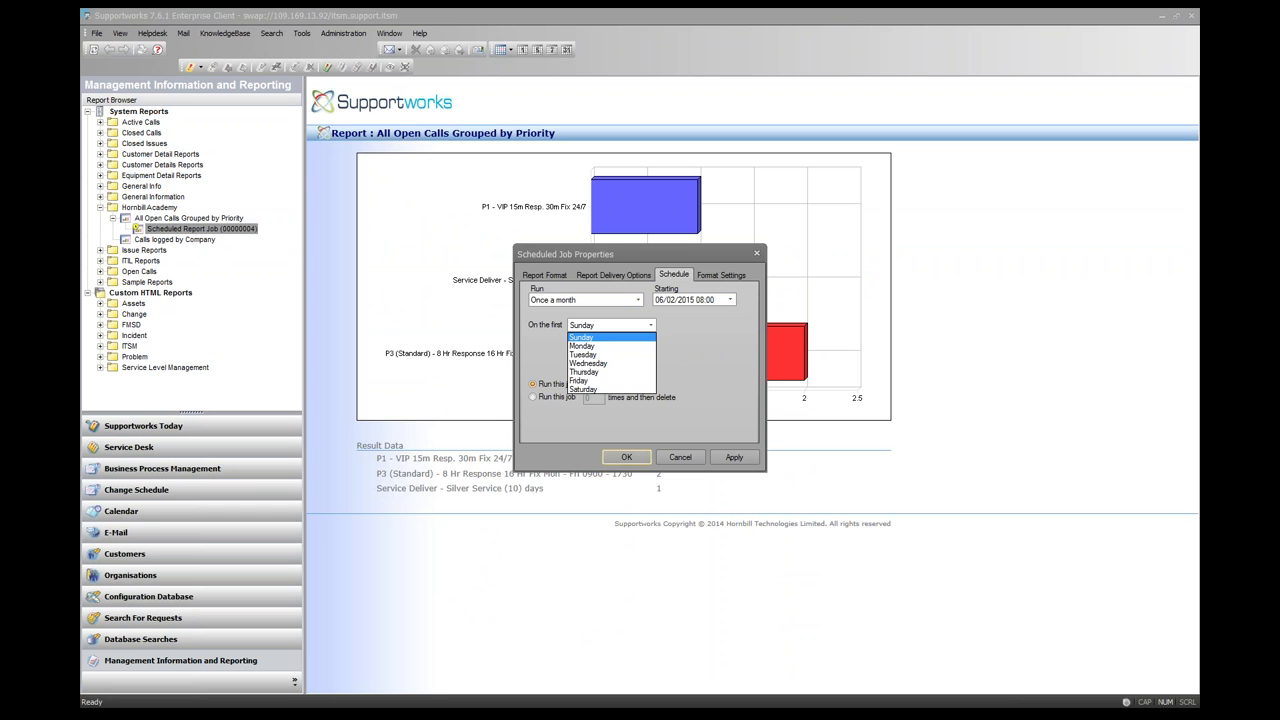
key(Down)
key(Return)
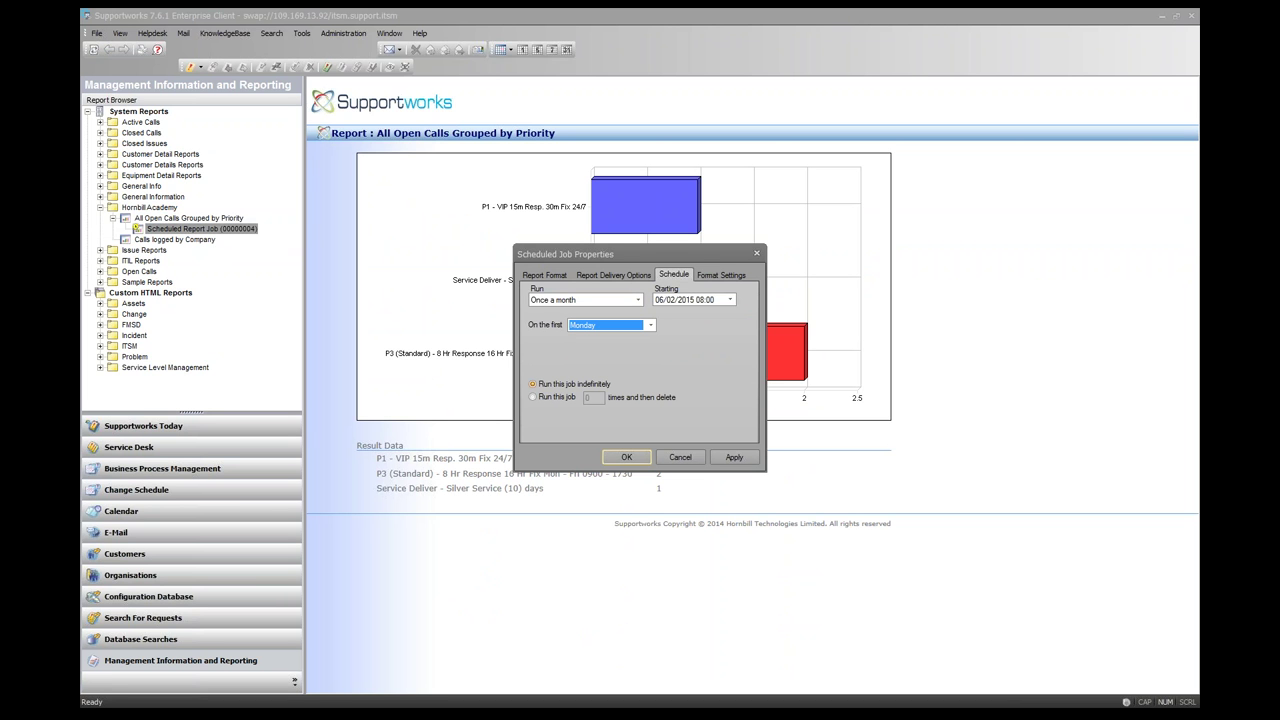
key(shift+Tab)
key(shift+Tab)
key(alt+Down)
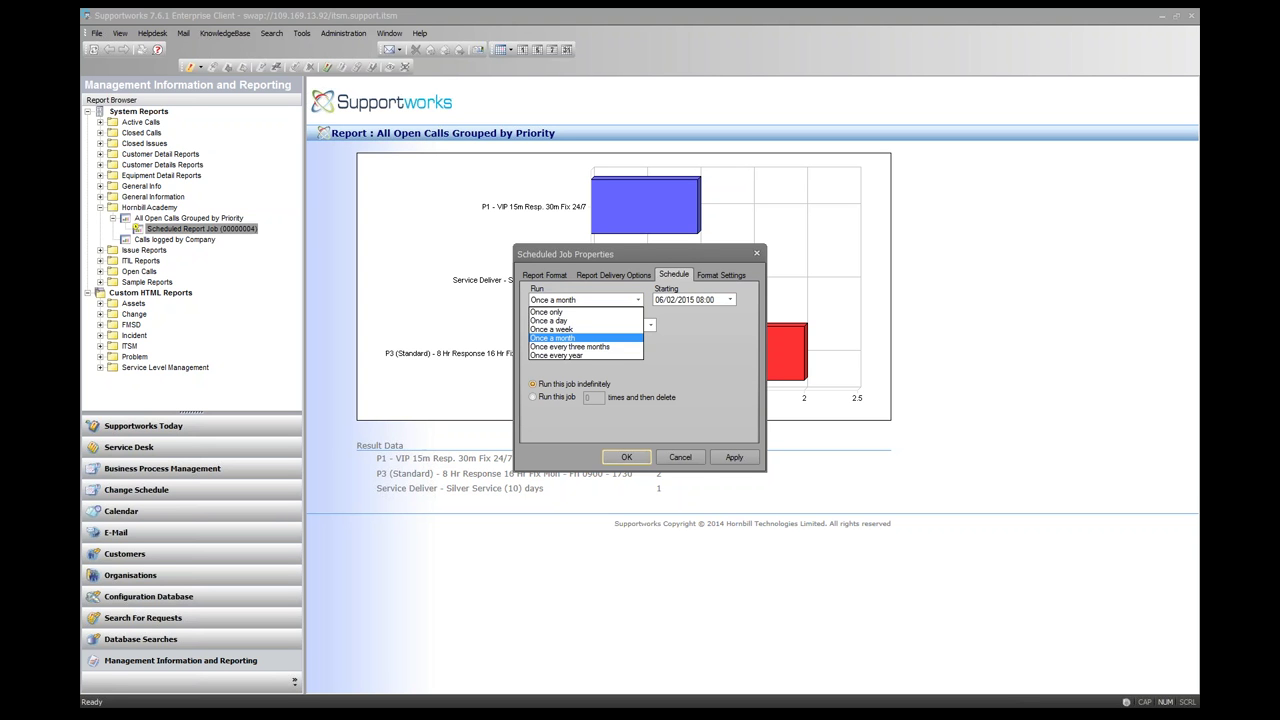
key(Return)
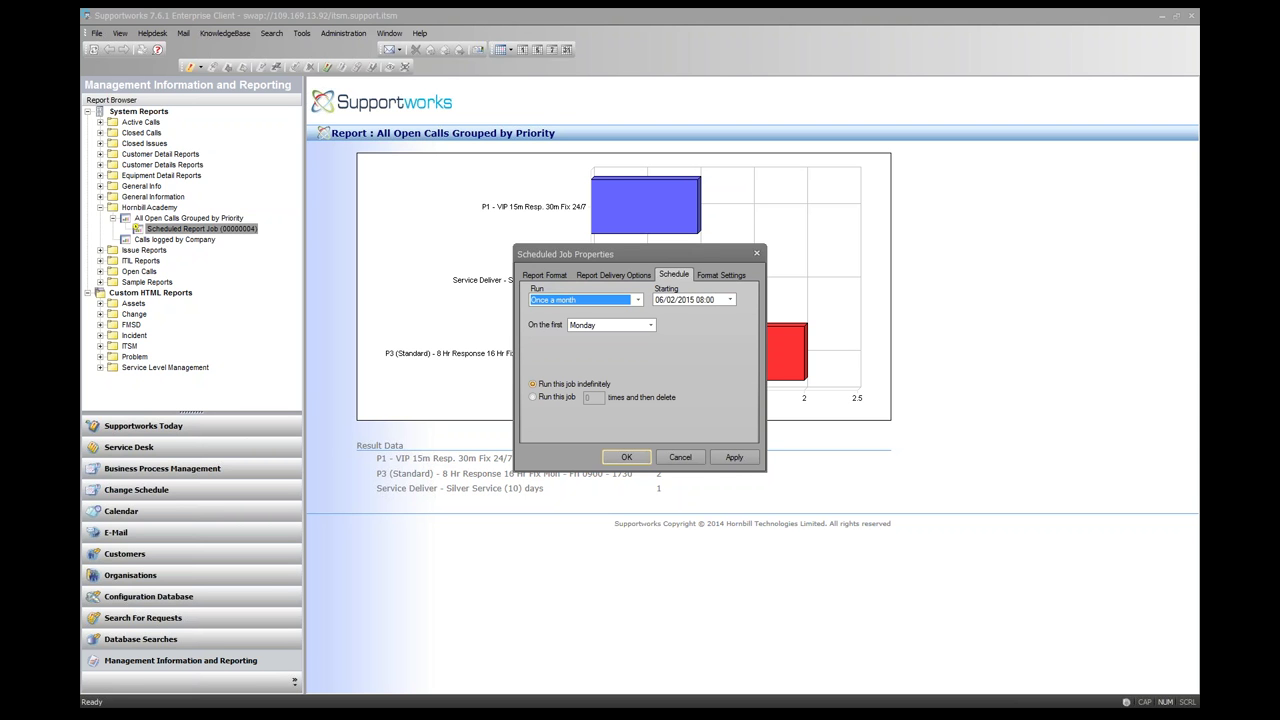
Step: Try once-yearly frequency, then settle the job on running once only
key(alt+Down)
key(Up)
key(Up)
key(Up)
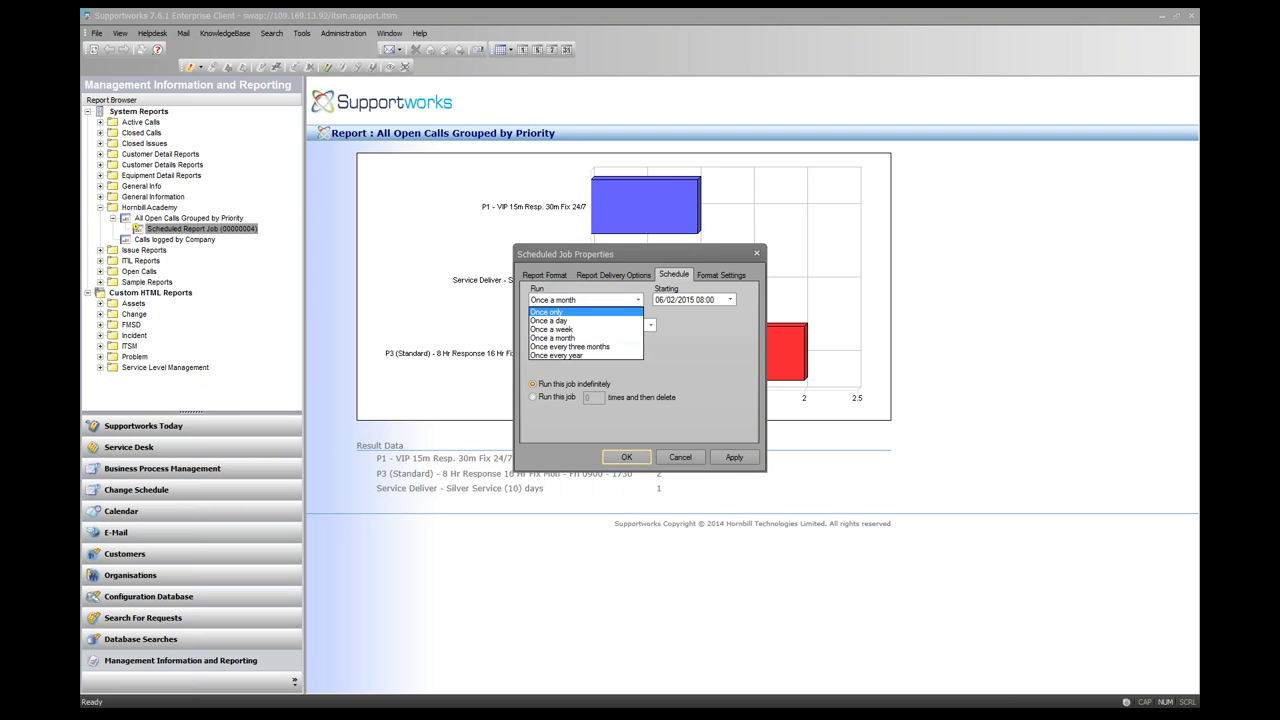
key(Return)
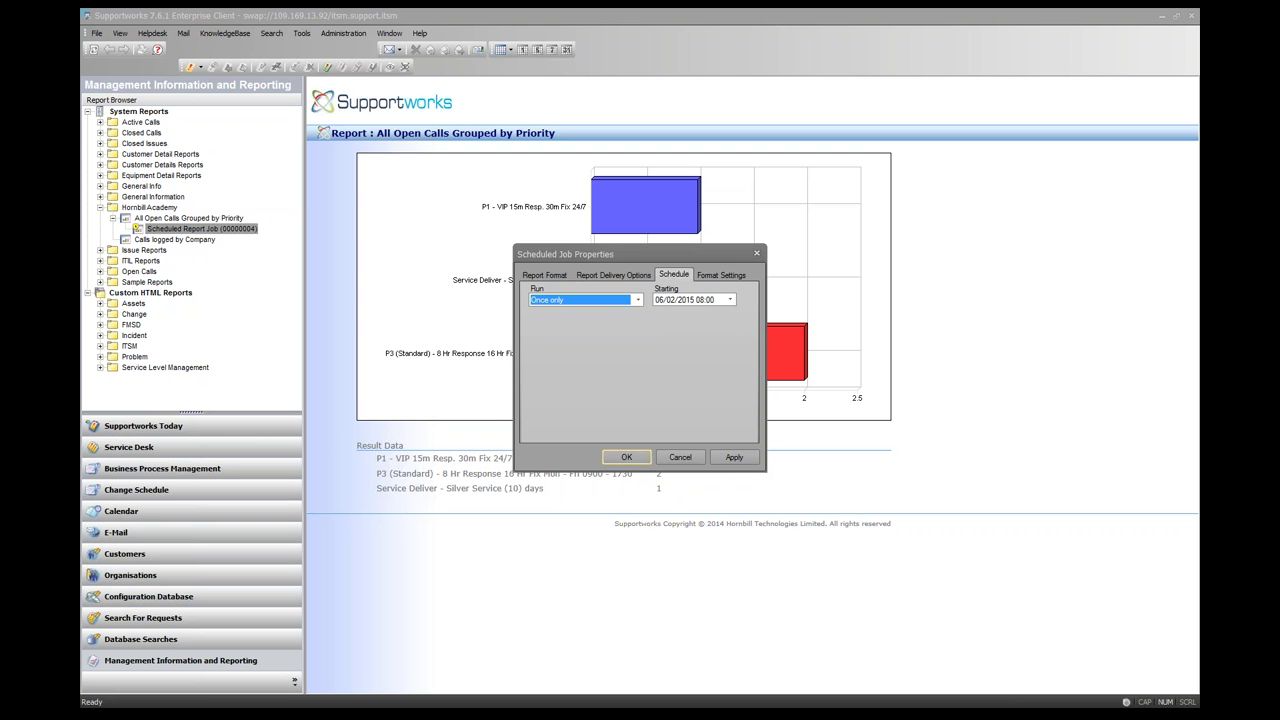
key(Tab)
key(alt+Down)
key(Escape)
key(shift+Tab)
key(alt+Down)
key(Down)
key(Down)
key(Down)
key(Down)
key(Down)
key(Return)
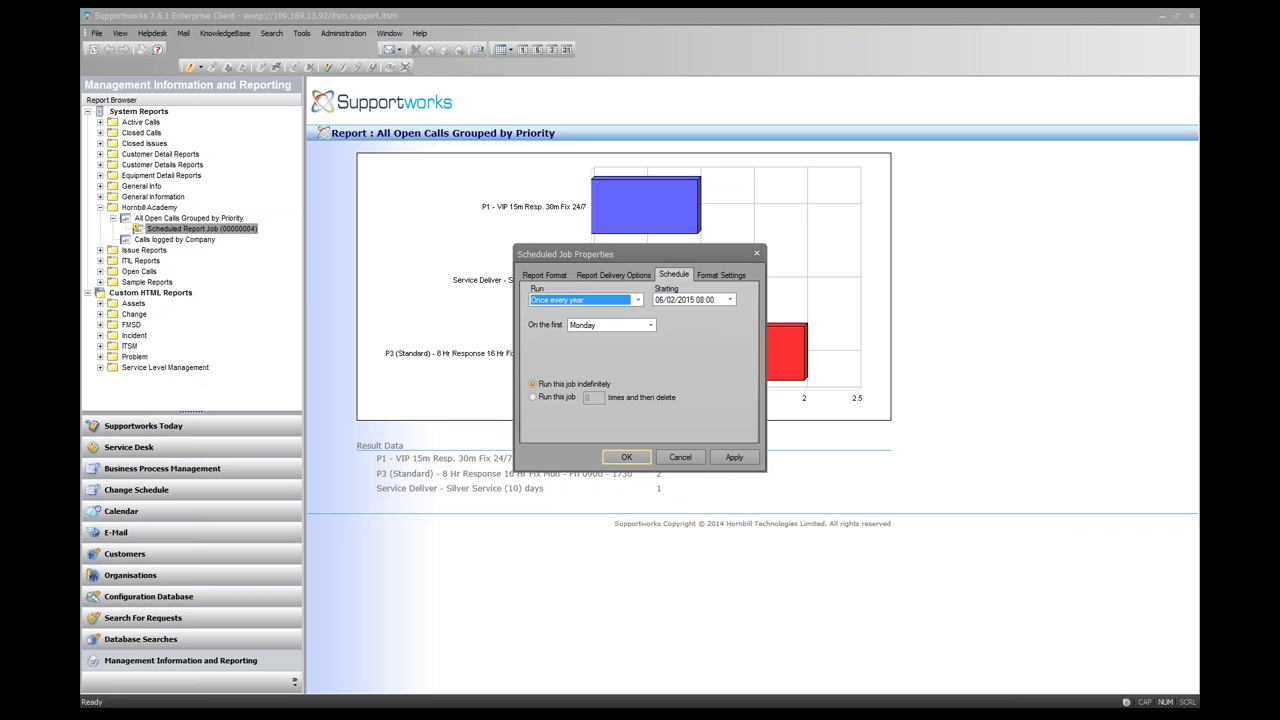
key(alt+Down)
key(Up)
key(Up)
key(Up)
key(Up)
key(Up)
key(Return)
Step: Set the job's start date to 01/05/2015, save it, and start a new report schedule
key(Tab)
key(alt+Down)
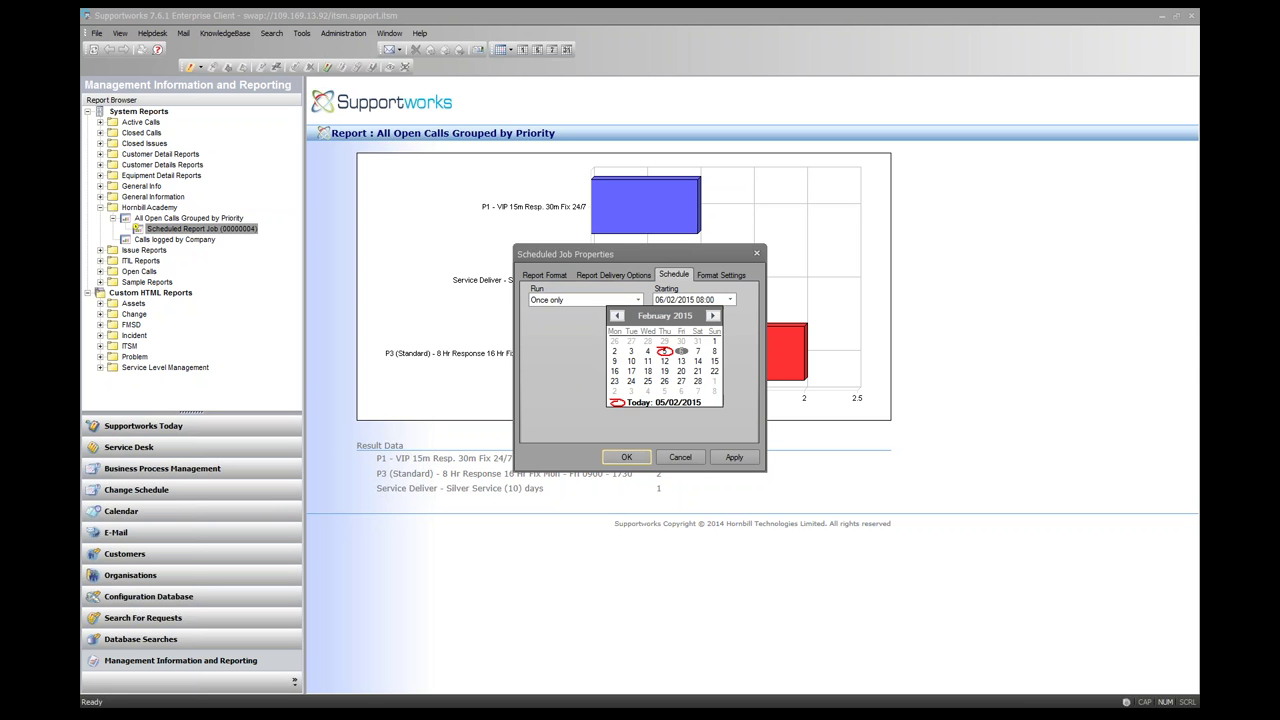
key(Page_Down)
key(Page_Down)
key(Page_Down)
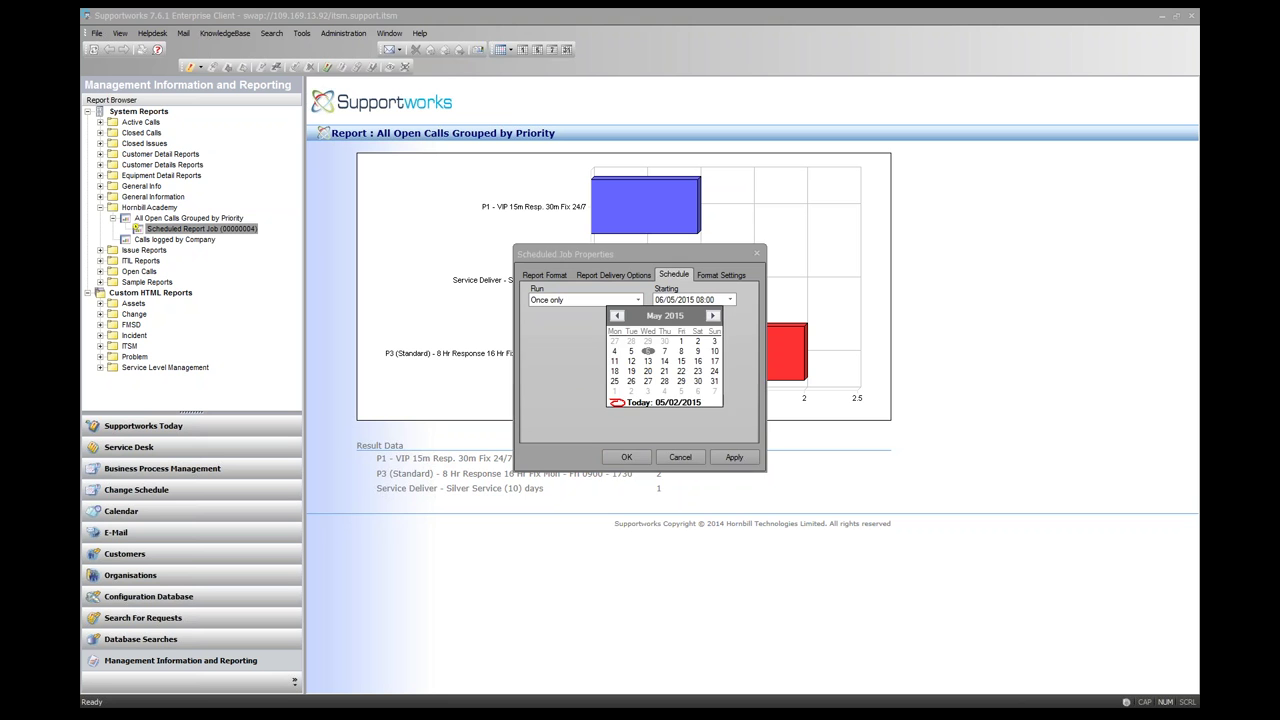
key(Home)
key(Return)
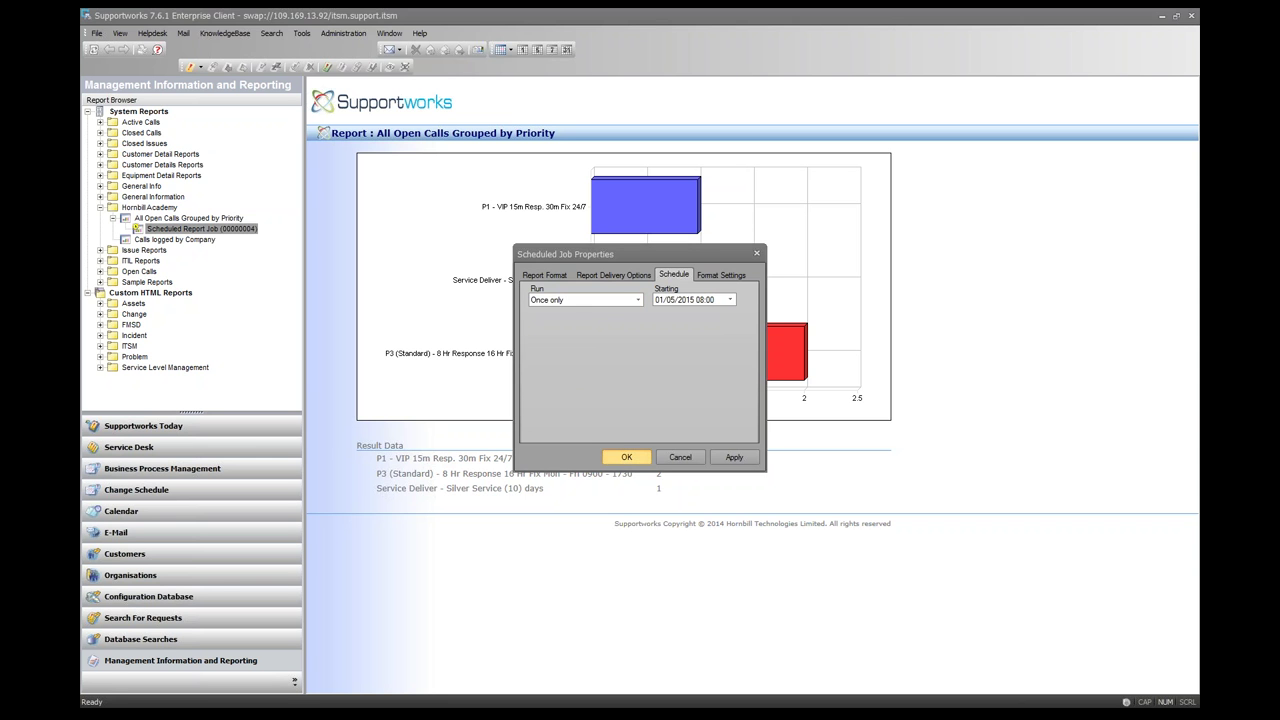
key(Return)
right_click(212, 218)
click(245, 243)
Step: Move the new job's start date to April, then discard the job and collapse the report
key(ctrl+Tab)
key(ctrl+Tab)
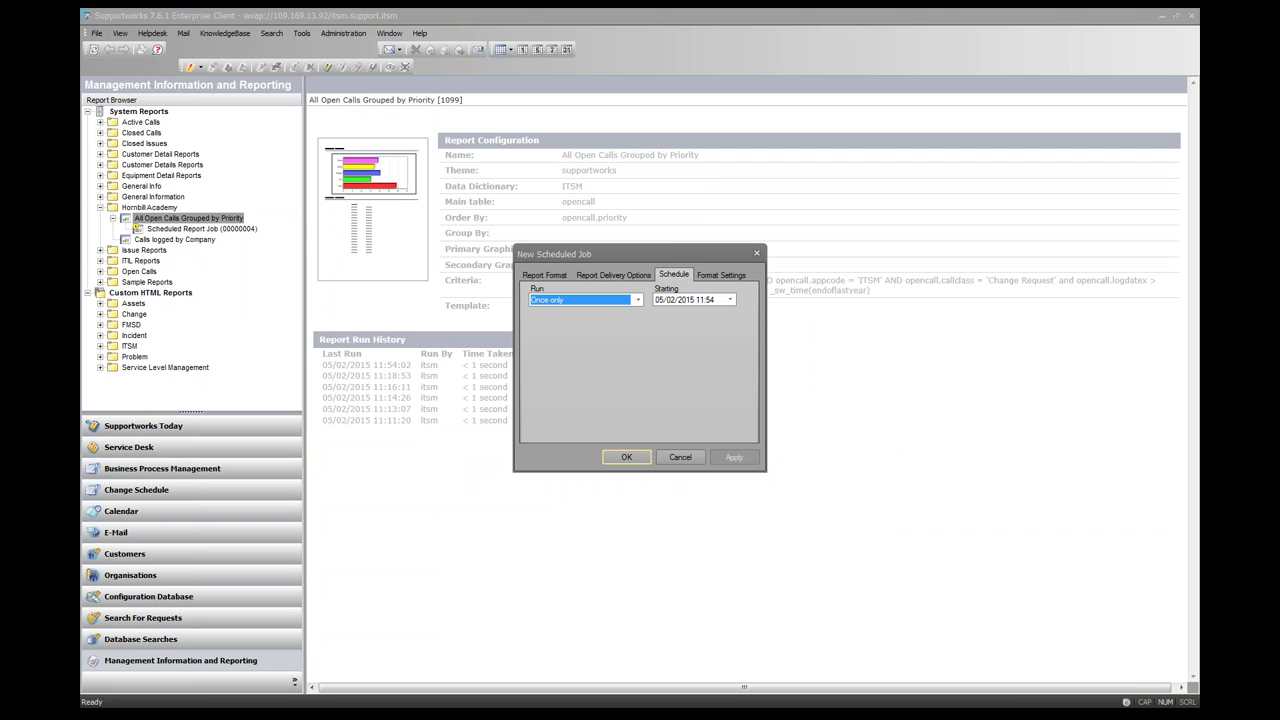
key(Tab)
key(alt+Down)
key(Page_Down)
key(Page_Down)
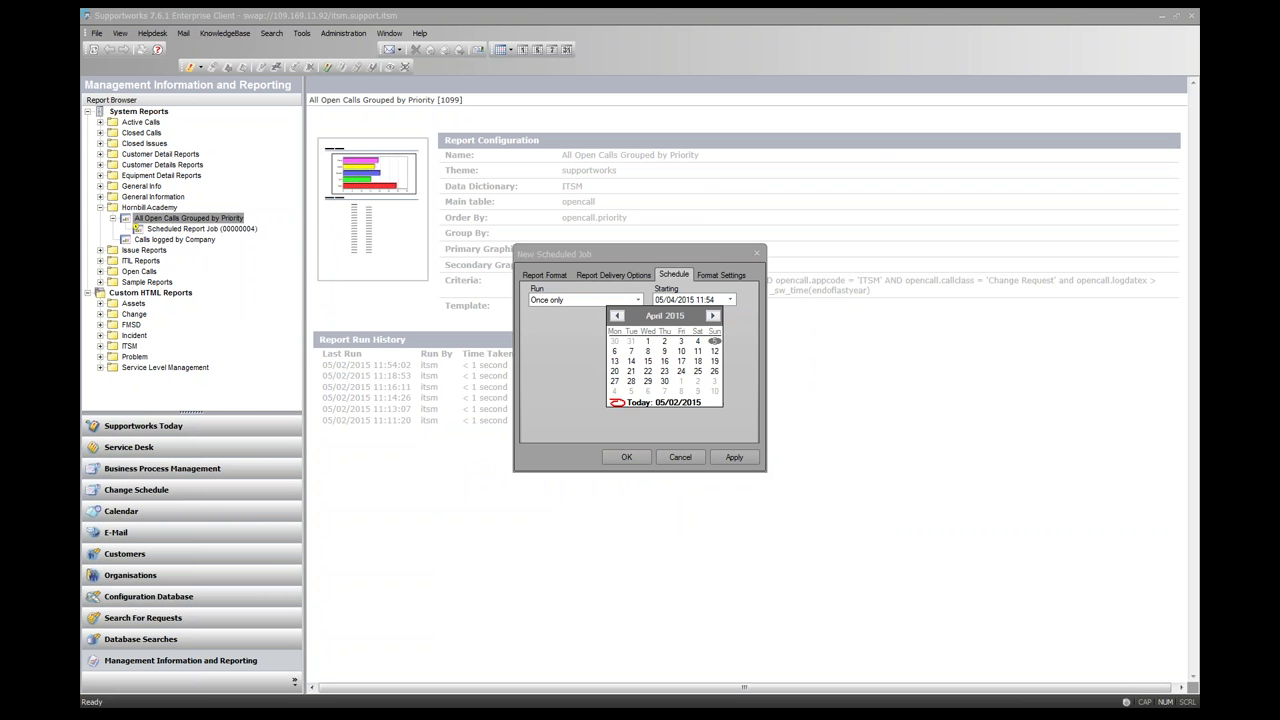
key(Return)
key(Return)
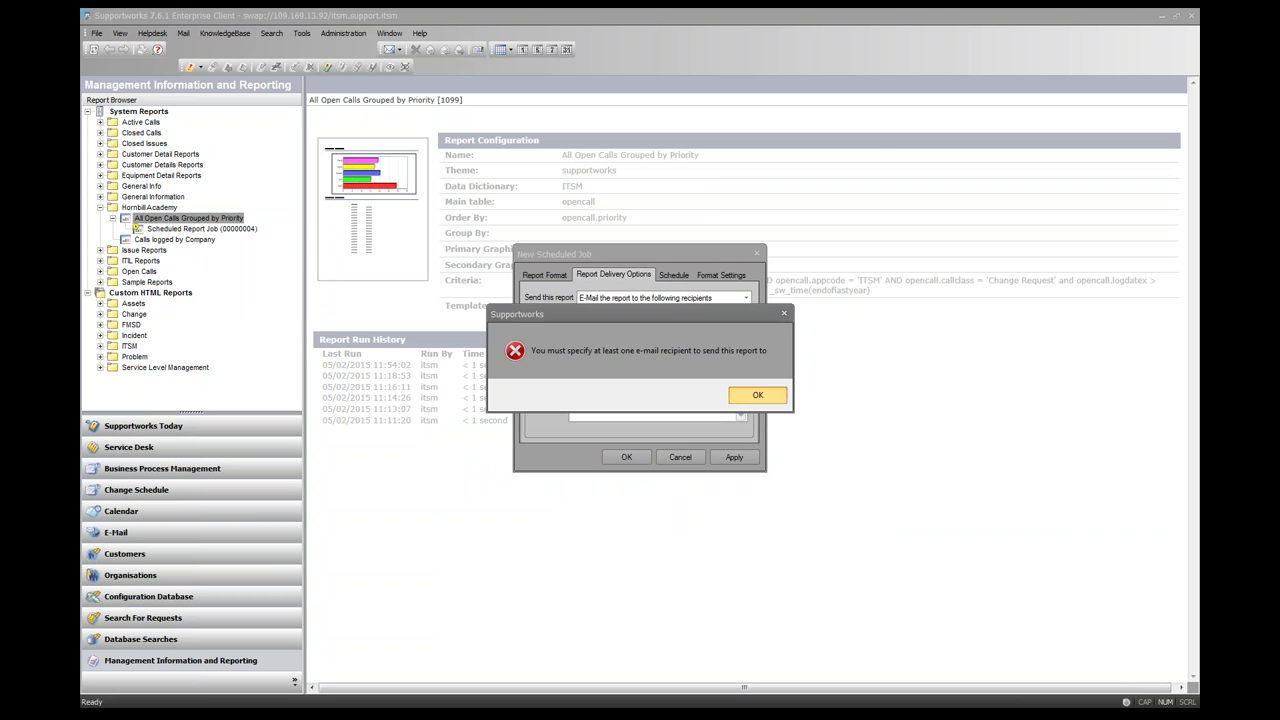
key(Return)
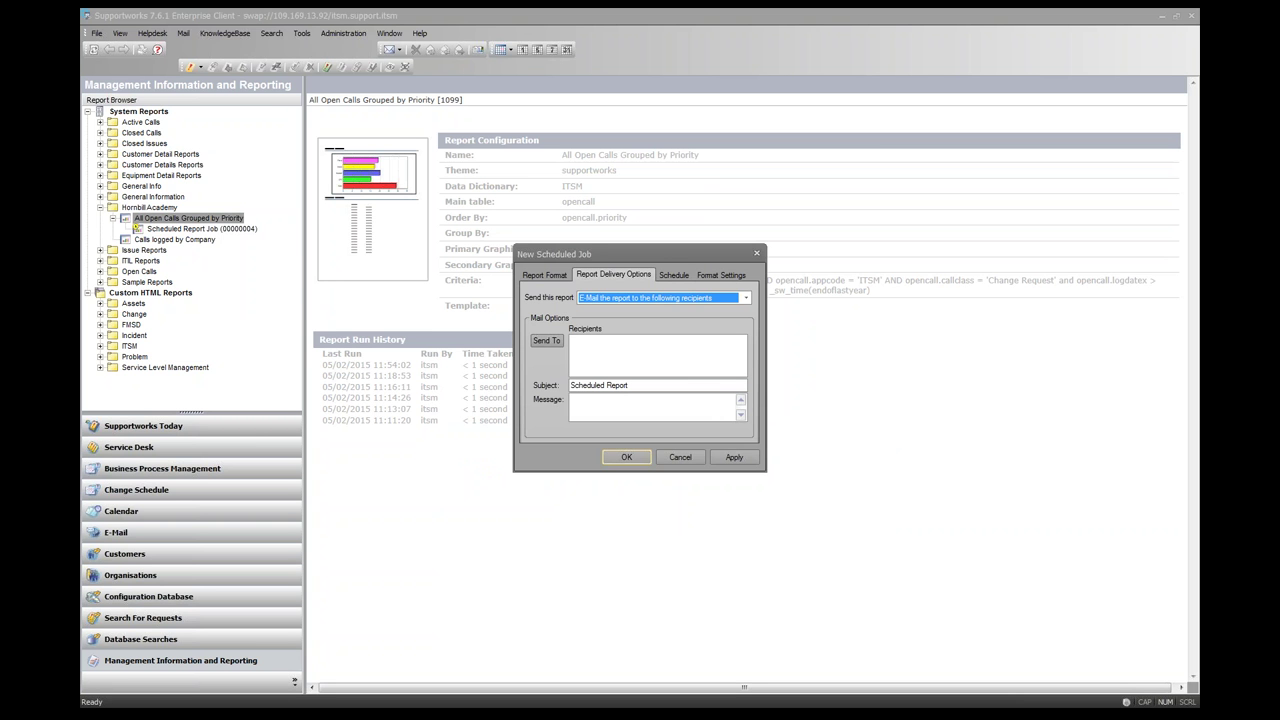
key(Escape)
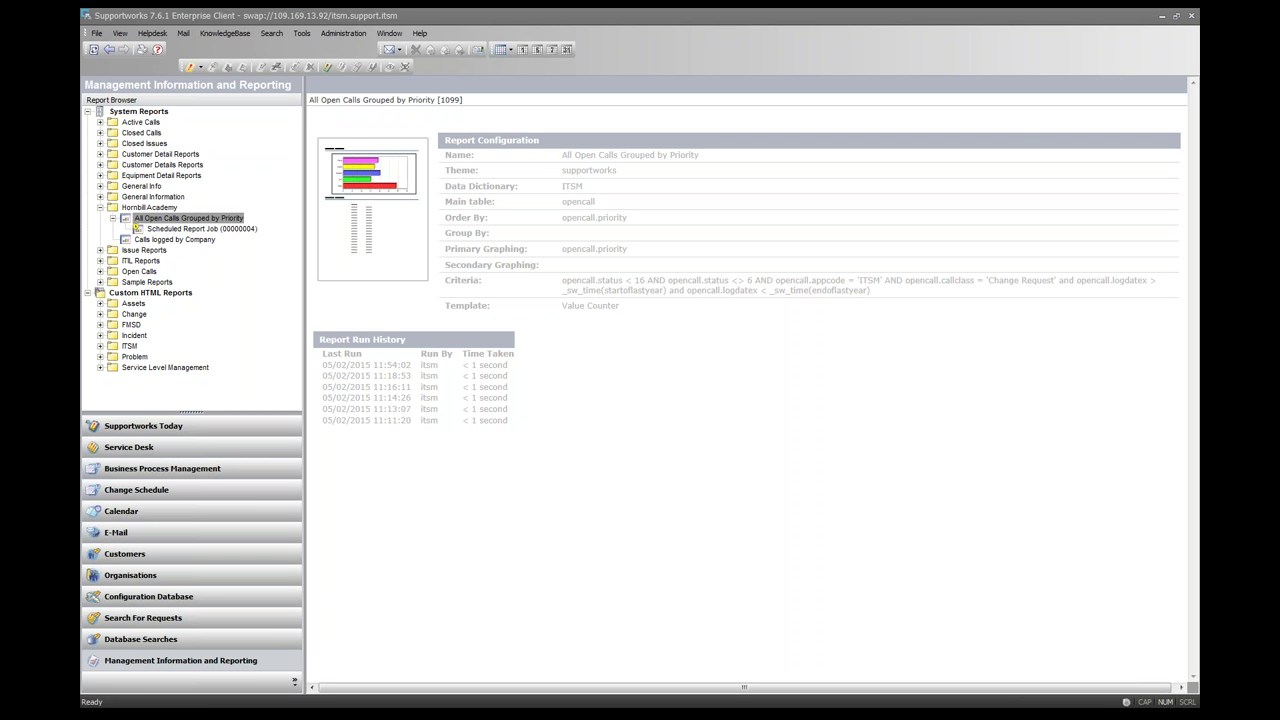
click(112, 218)
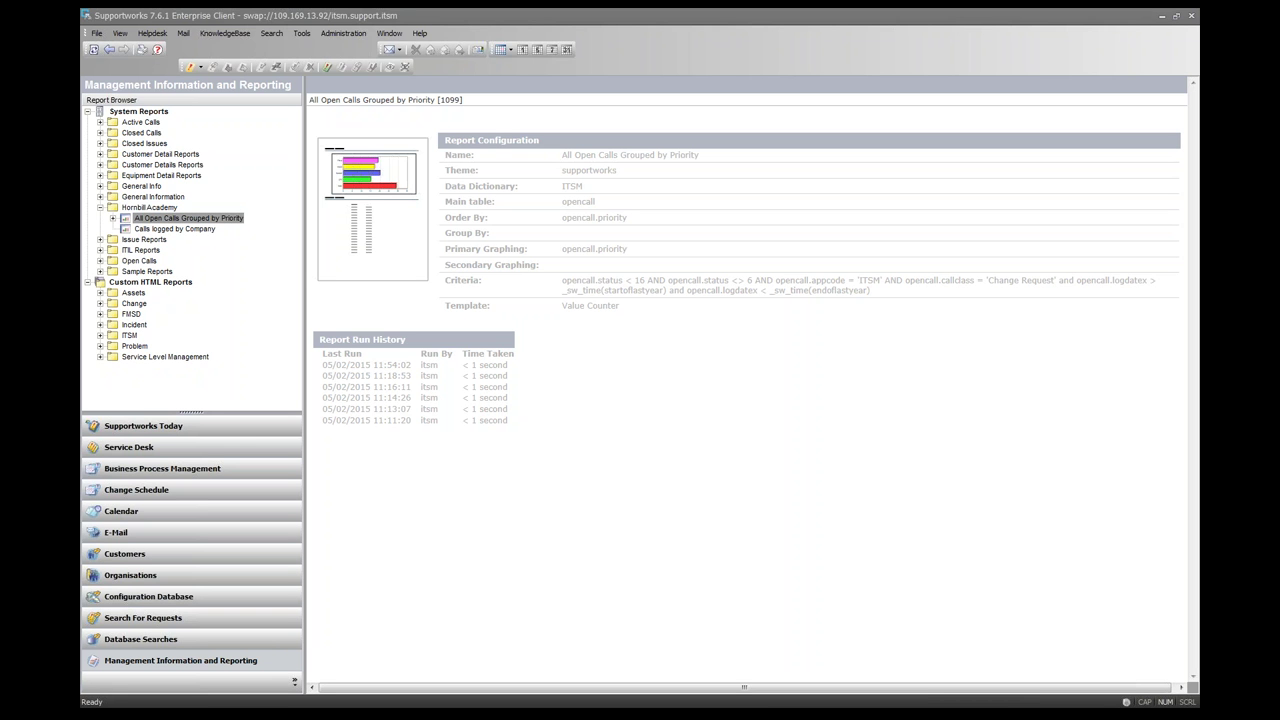
Step: Open the report's filter properties and calculate 86400*3 seconds for three days
right_click(156, 217)
click(185, 272)
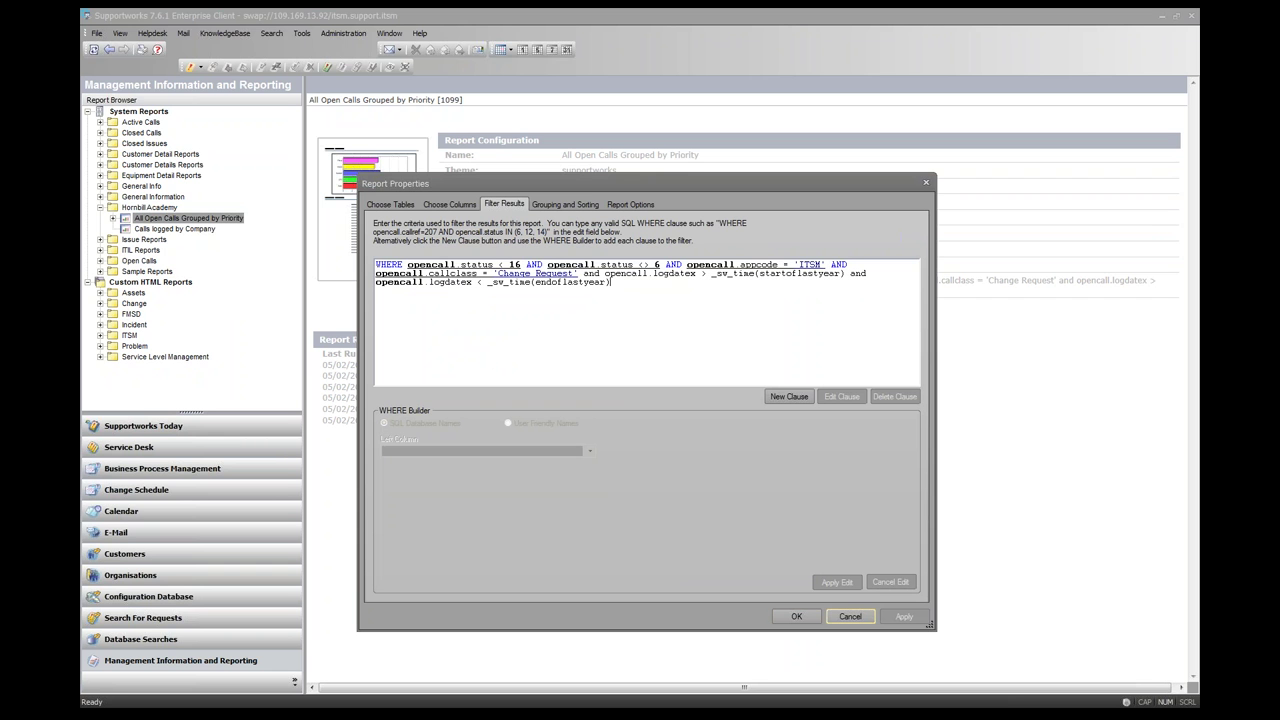
drag(845, 273, 712, 273)
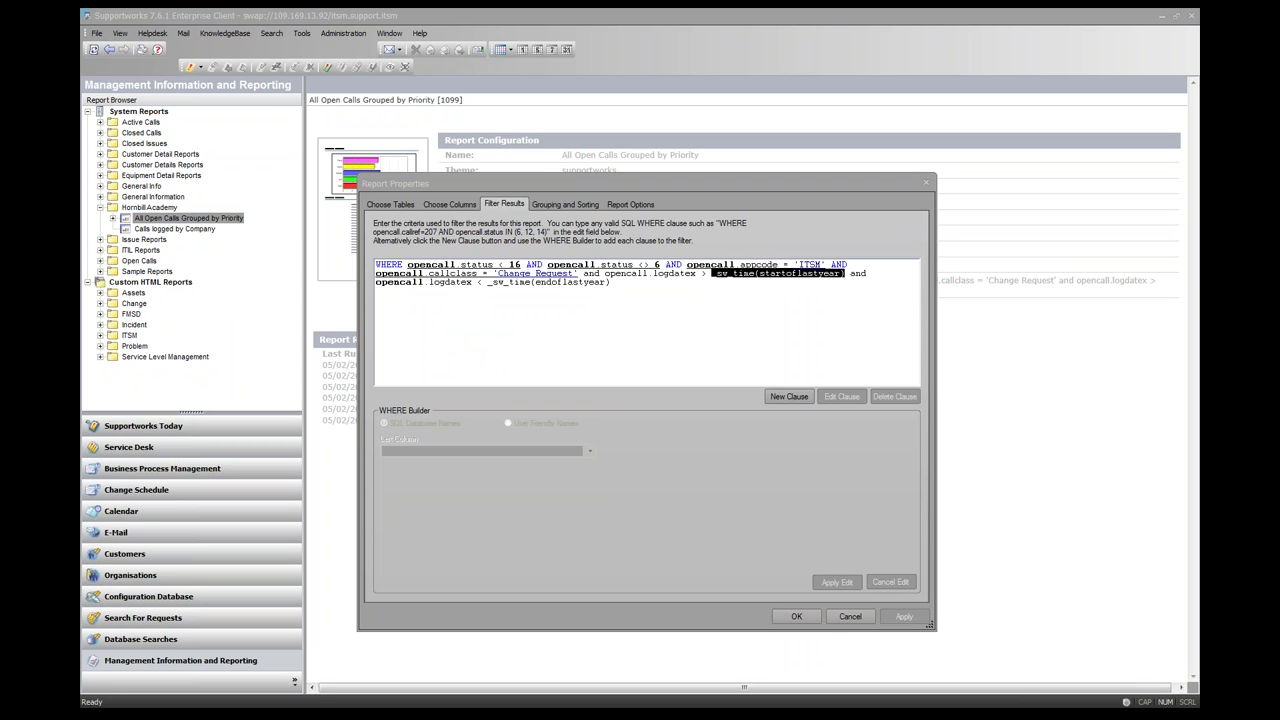
text(86400)
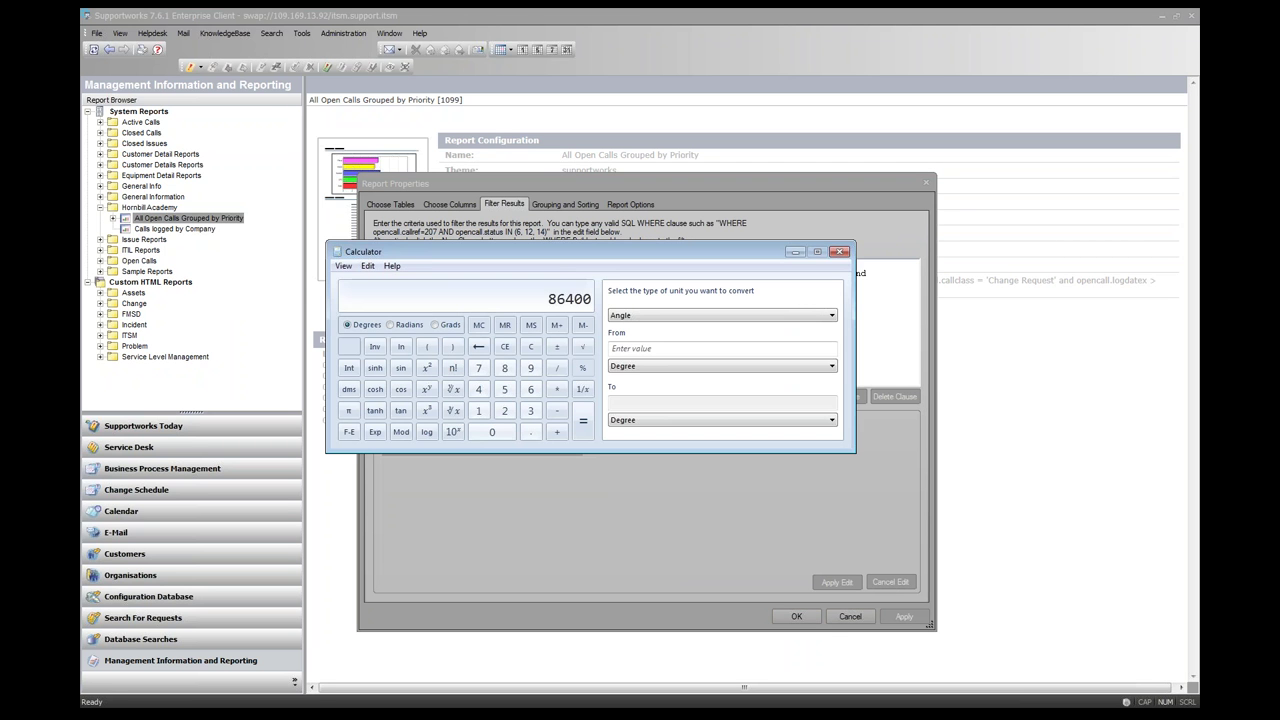
text(*3)
key(Return)
key(alt+F4)
Step: Select the start-of-last-year _sv_time expression and begin a new WHERE clause
double_click(734, 273)
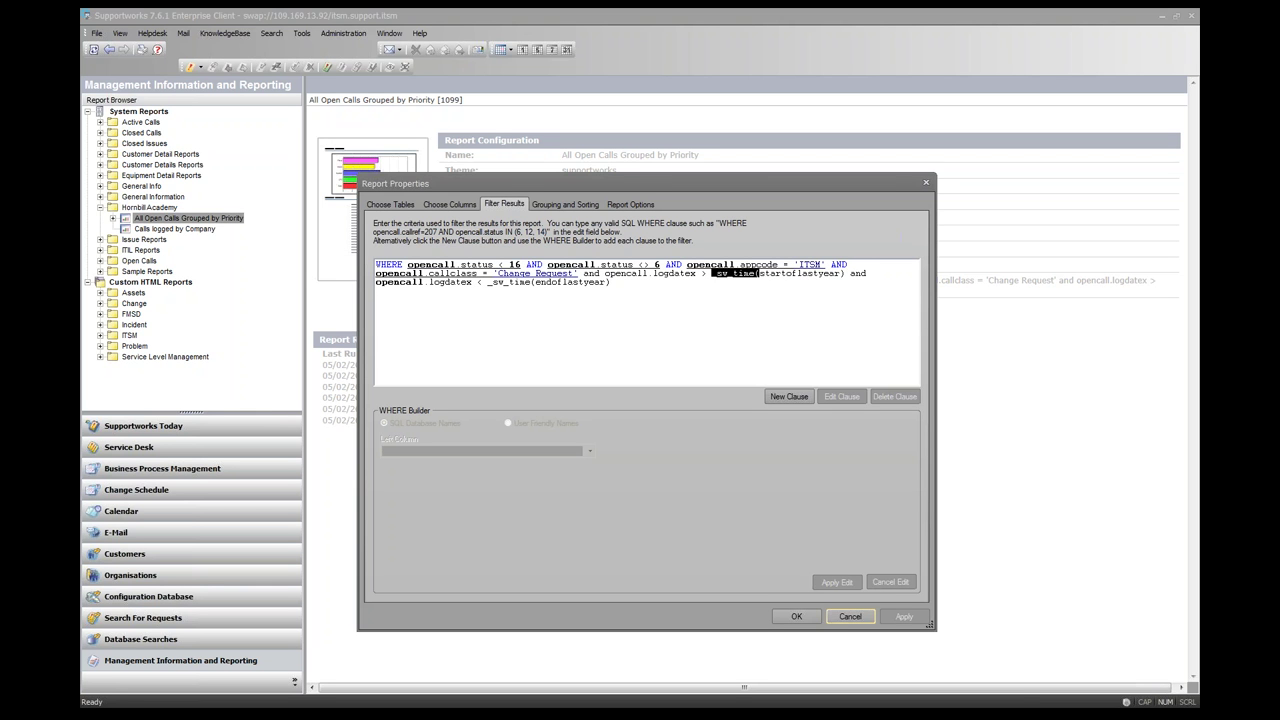
drag(845, 273, 712, 273)
click(788, 396)
Step: Add opencall.flg_firsttimefix equal to user-defined value 1 as a new filter condition
scroll(487, 490, down, 12)
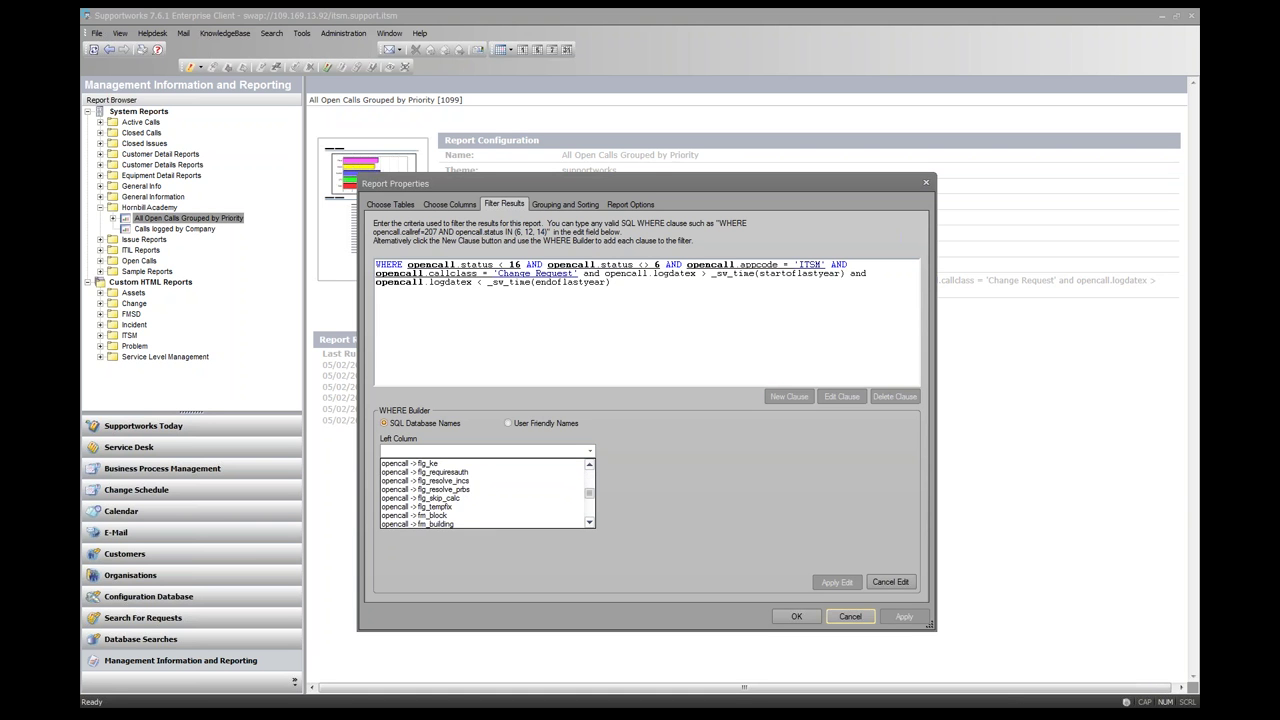
scroll(487, 490, down, 10)
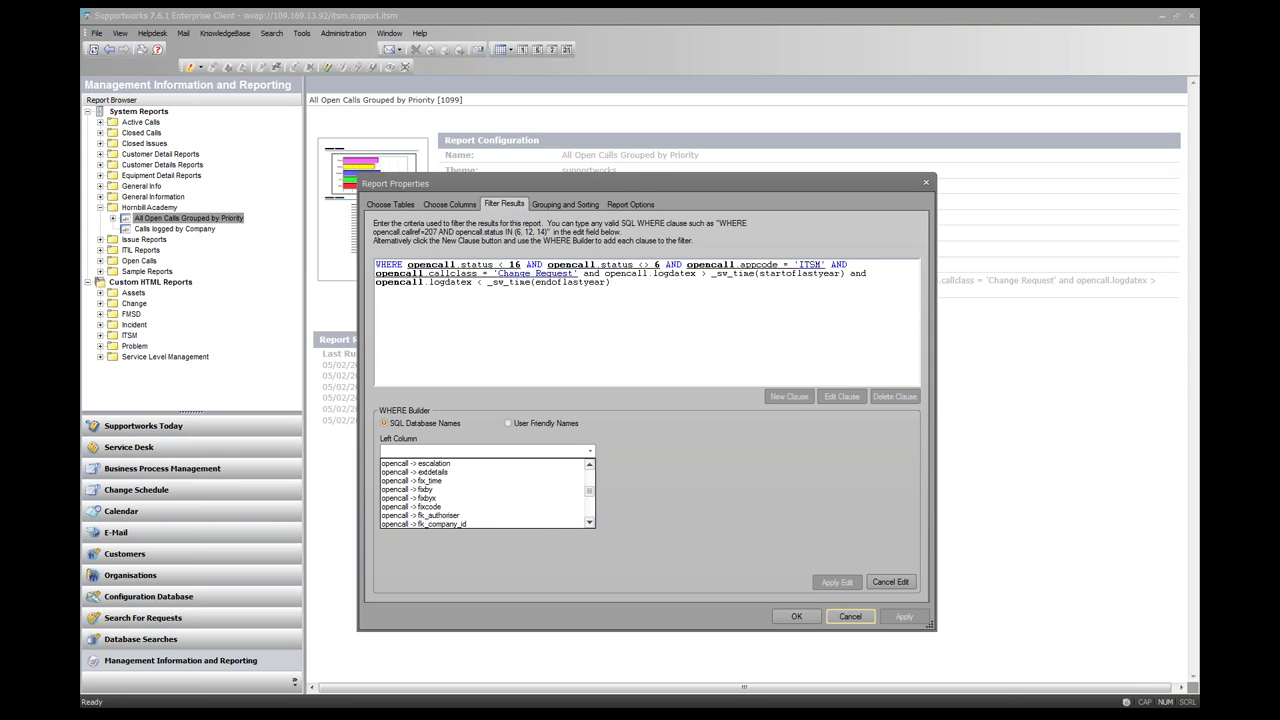
scroll(487, 490, down, 3)
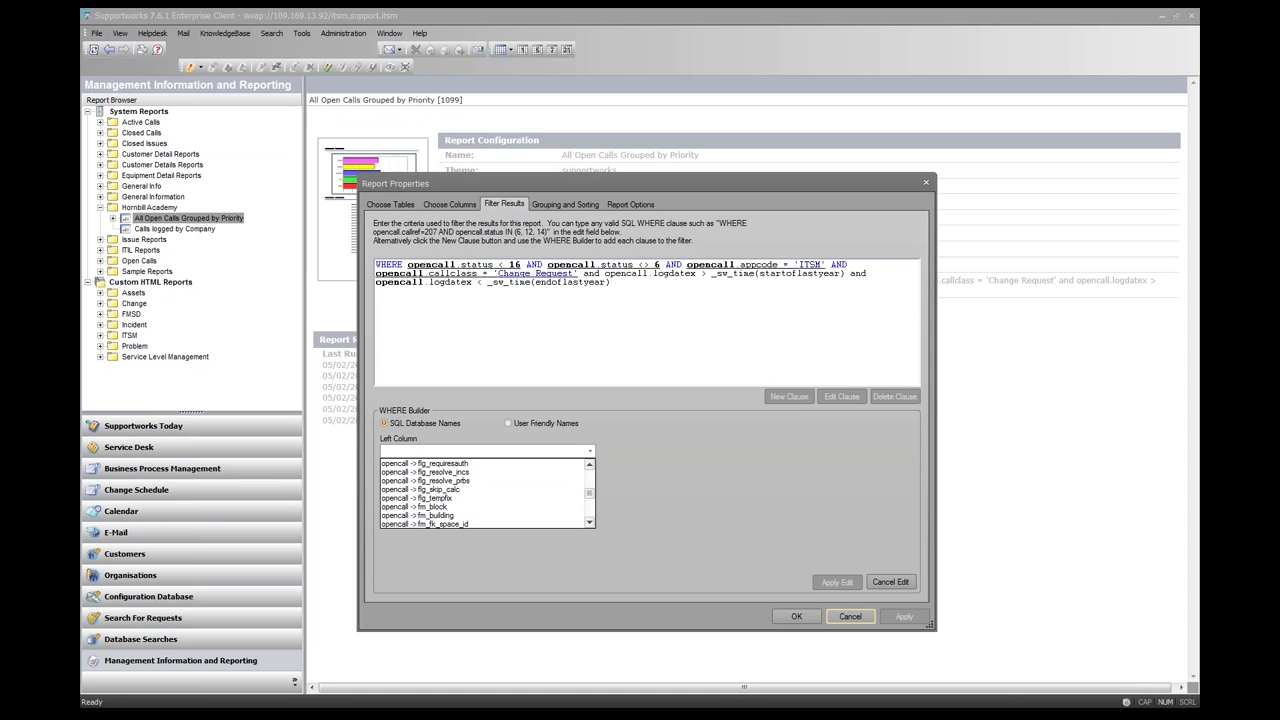
scroll(487, 490, up, 2)
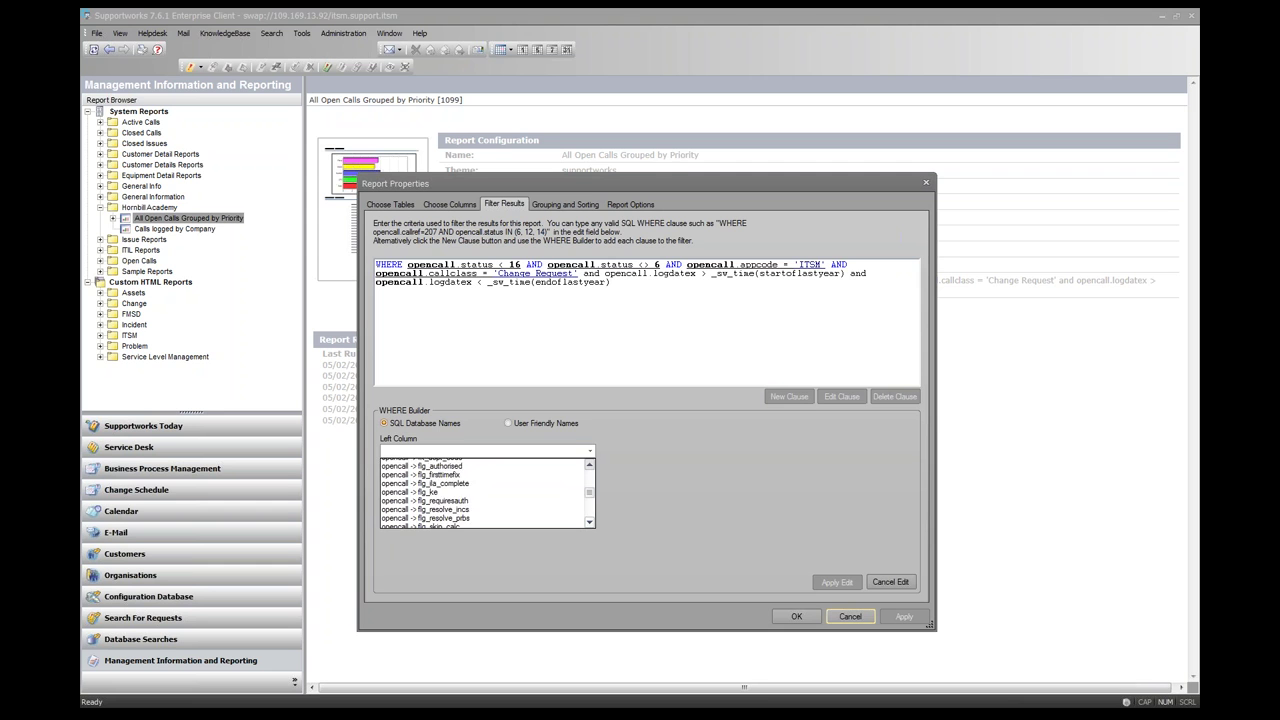
click(421, 489)
click(421, 489)
click(908, 451)
click(740, 466)
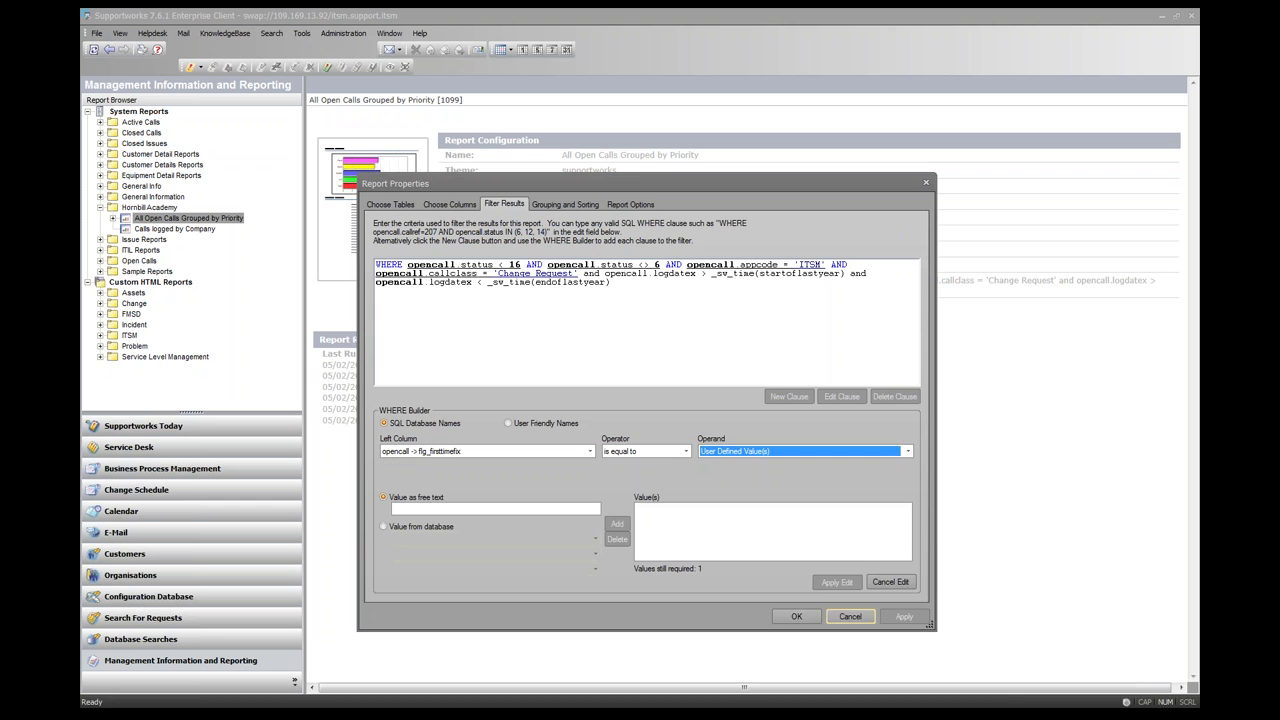
click(495, 508)
text(1)
key(Return)
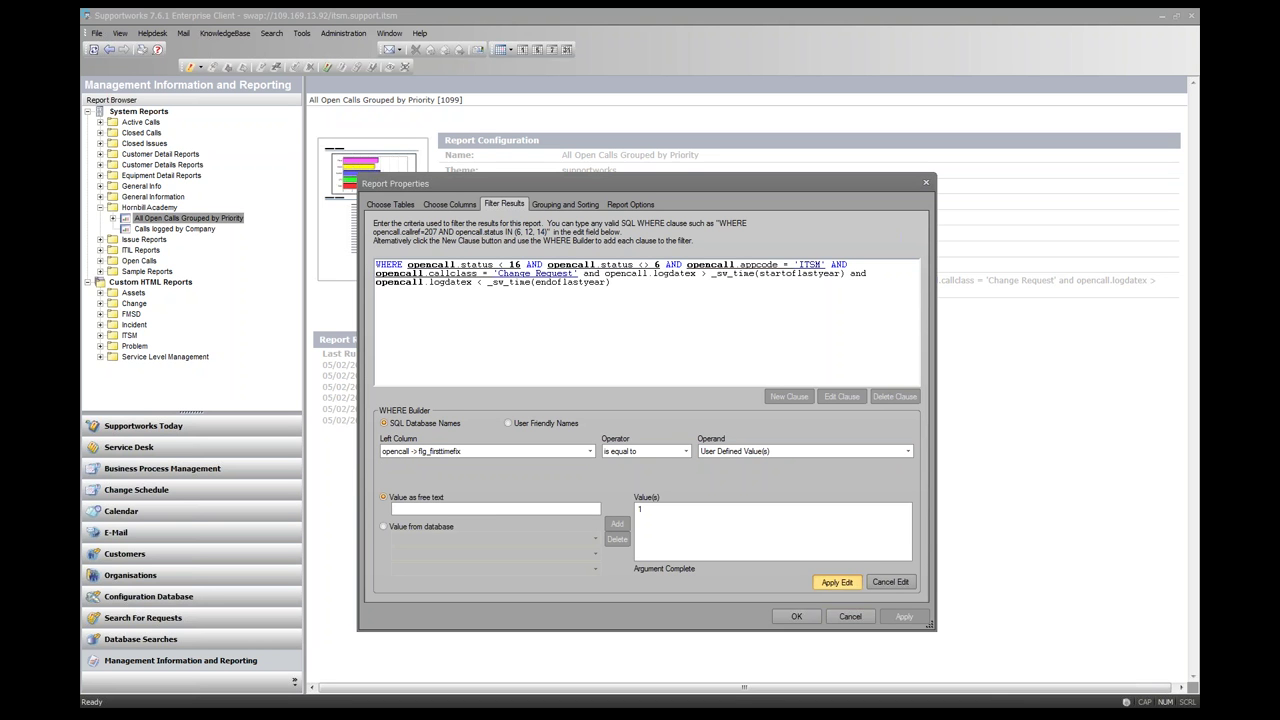
click(837, 582)
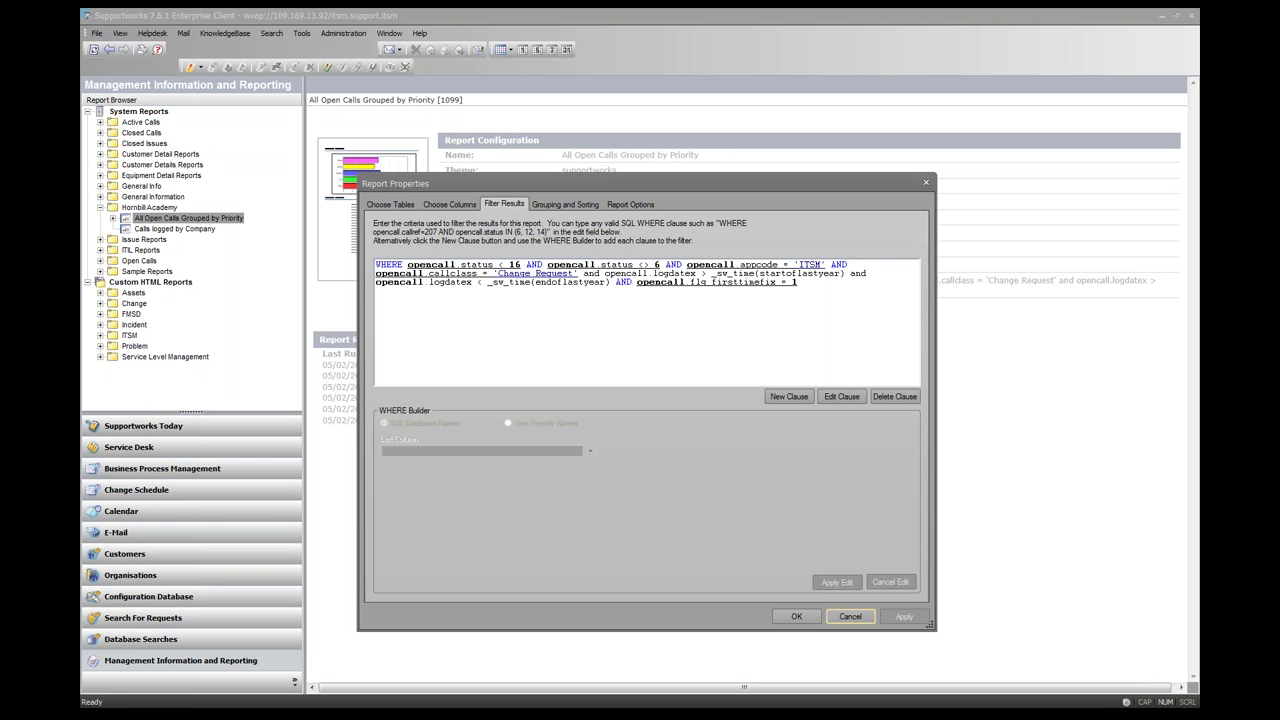
drag(714, 273, 690, 282)
click(797, 282)
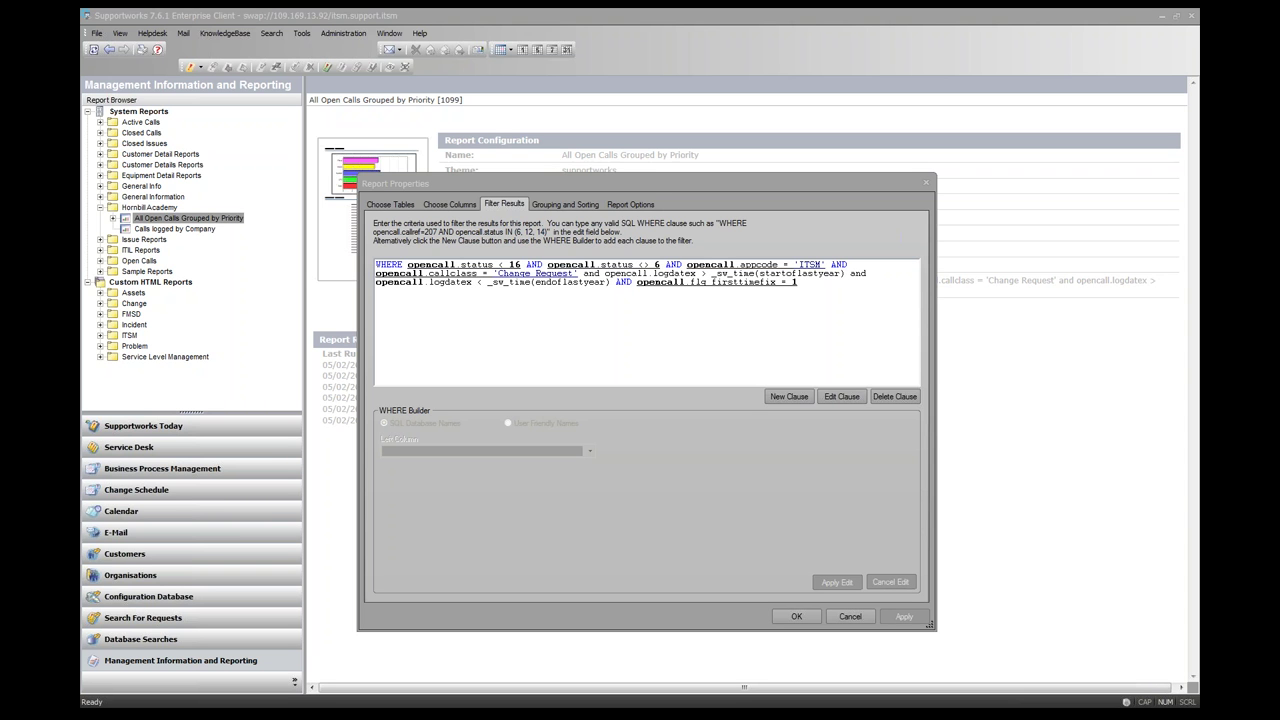
Step: Close Report Properties, then add a Dashboard and Trending navigation button and open that area
key(Return)
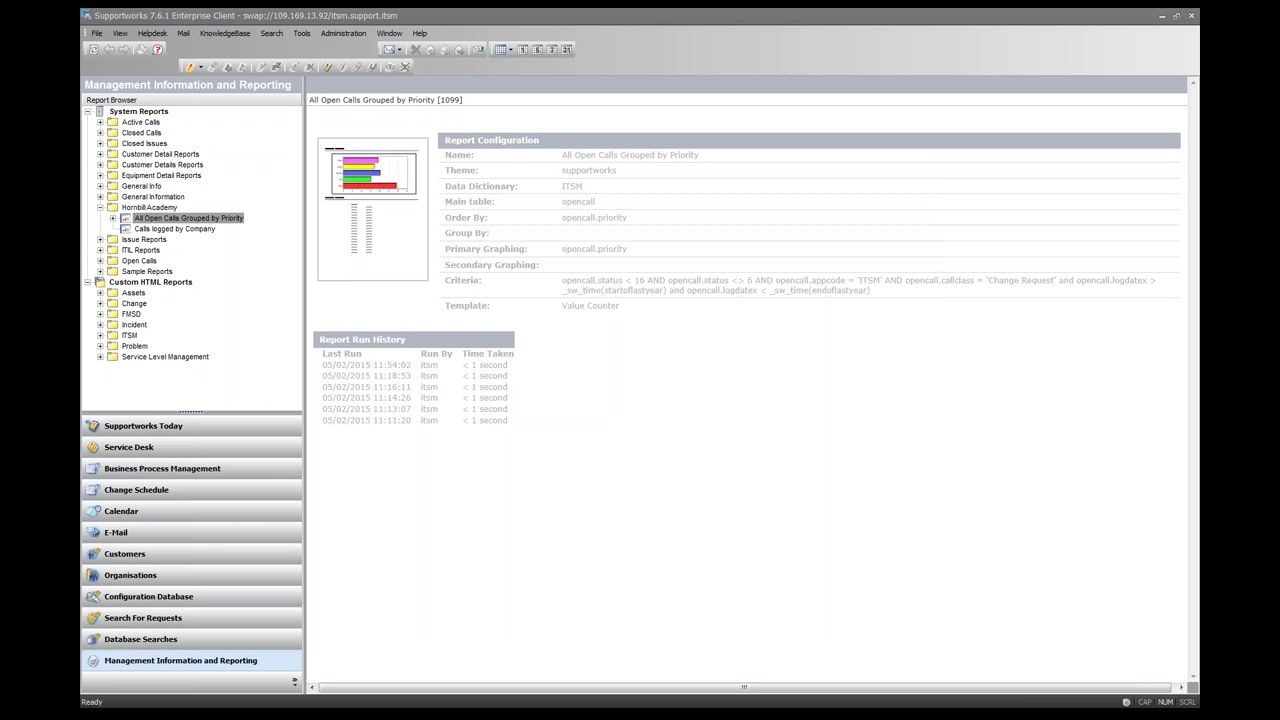
click(294, 682)
mouse_move(360, 673)
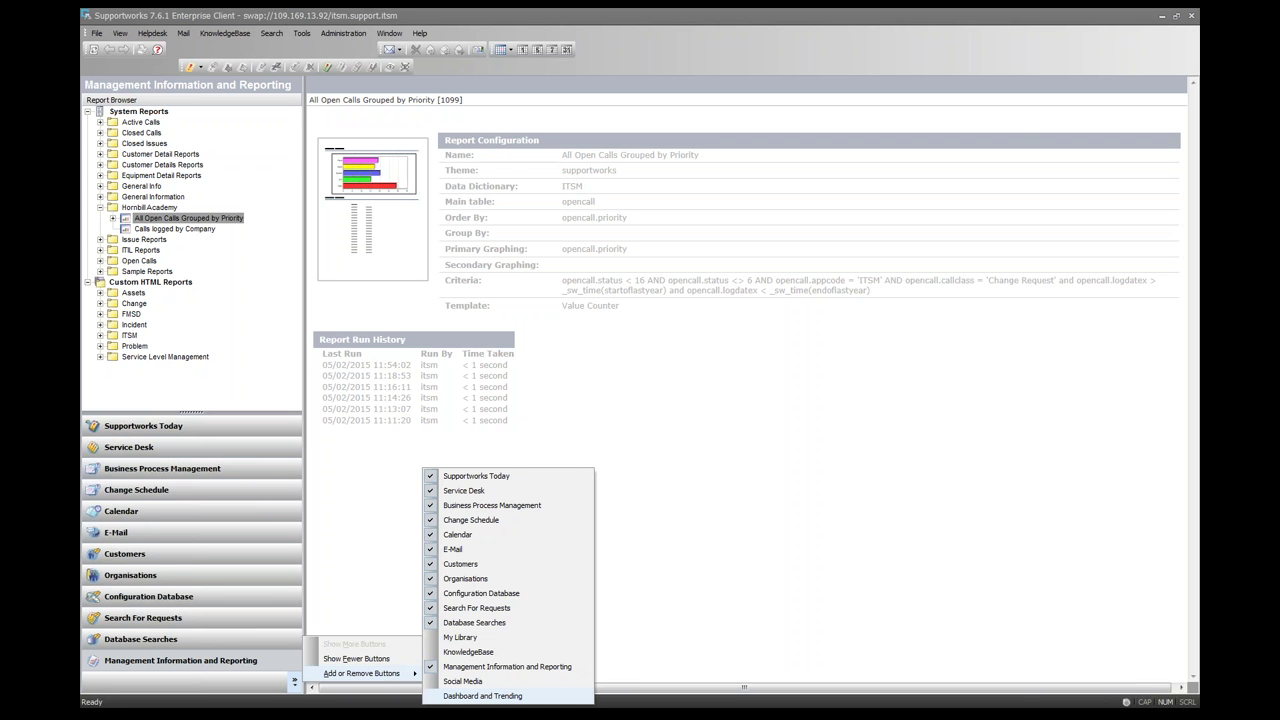
click(482, 695)
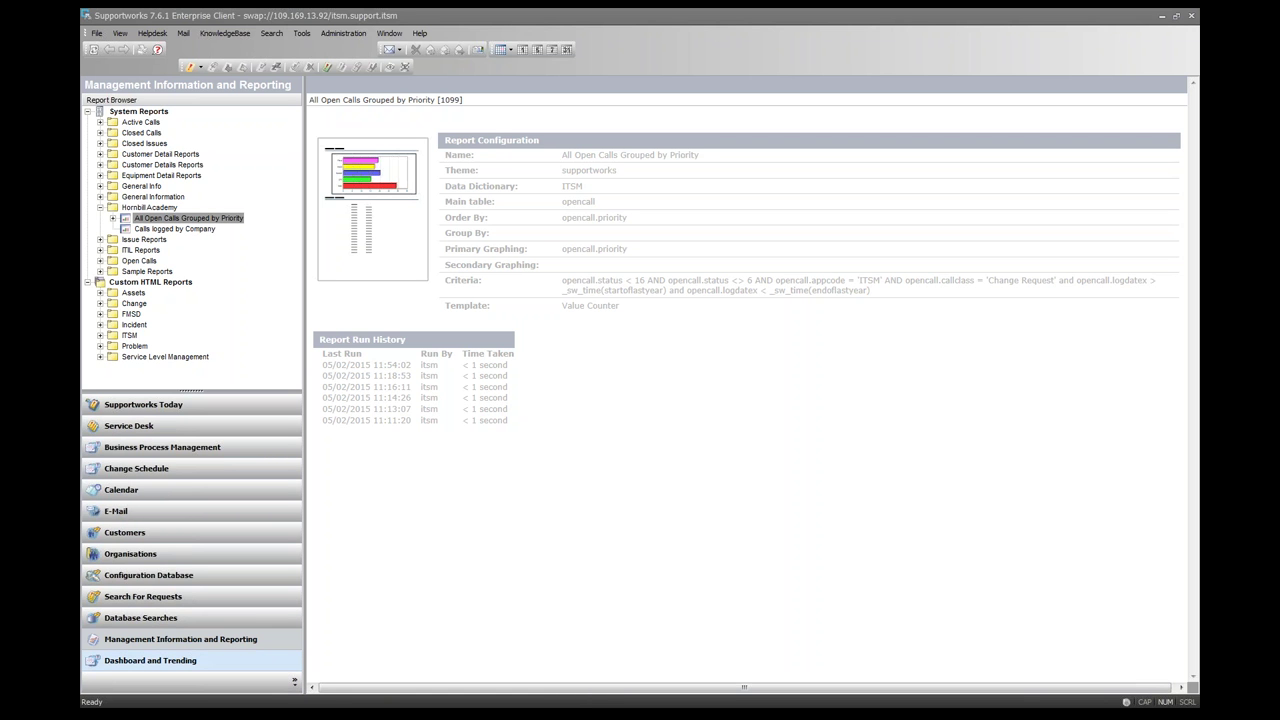
click(150, 660)
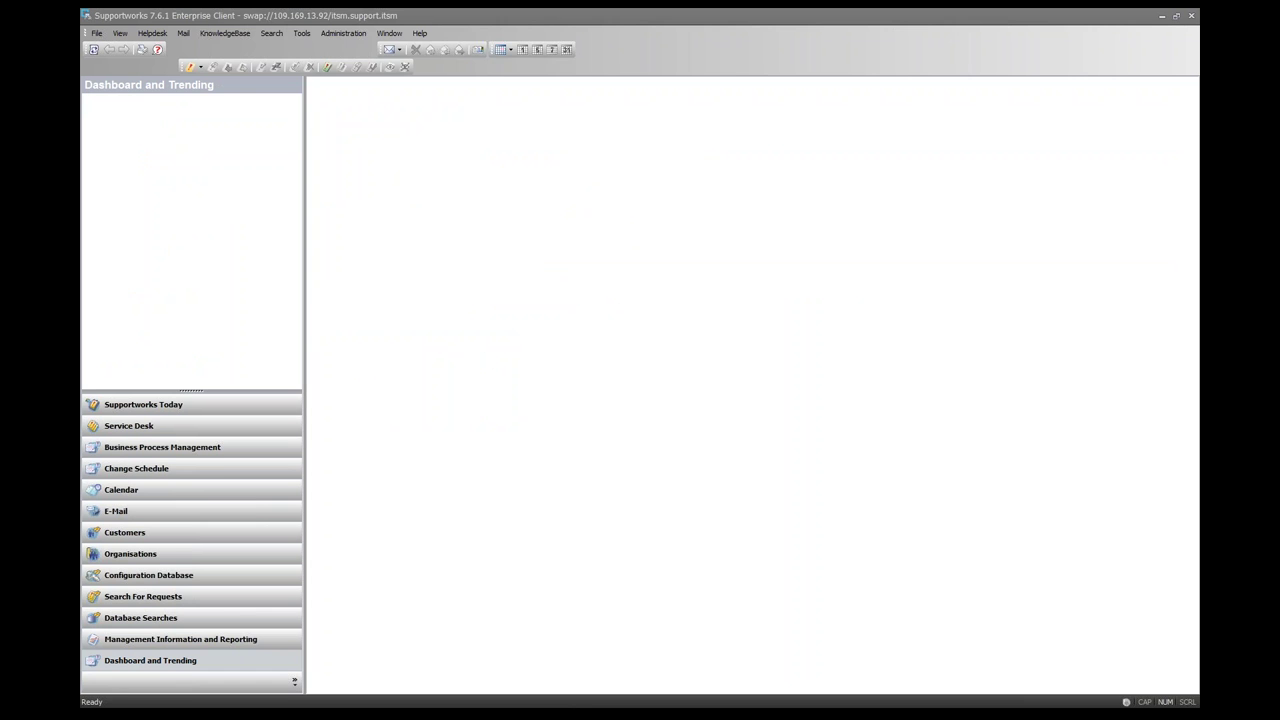